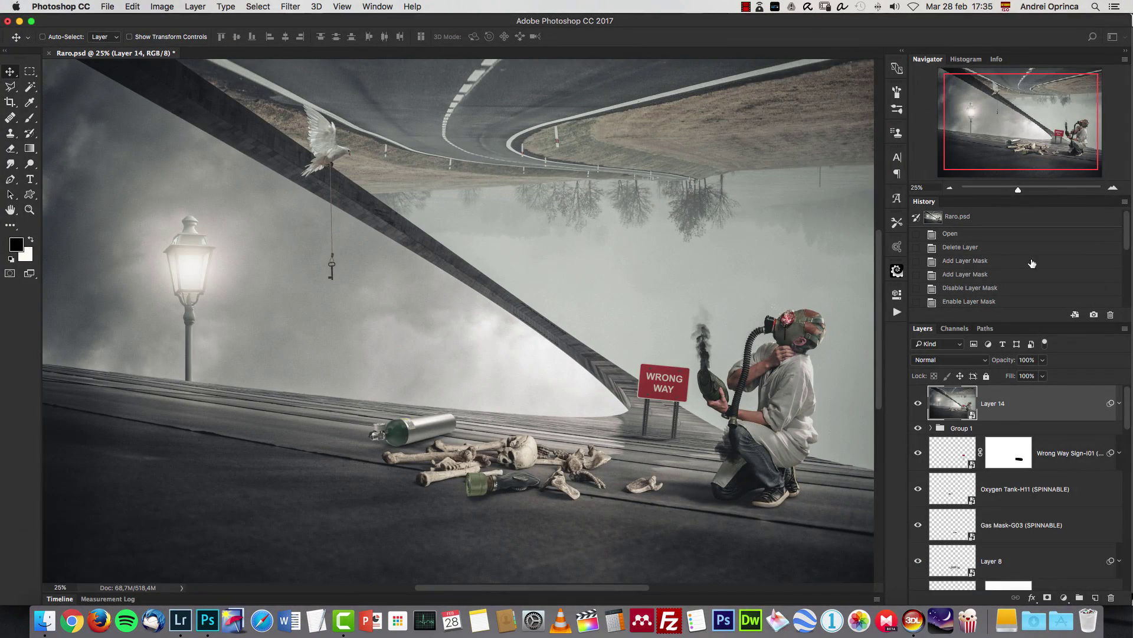
Open jesse-collins-198853.jpg from the Stock folder and convert its Background into an editable layer
left_click(949, 188)
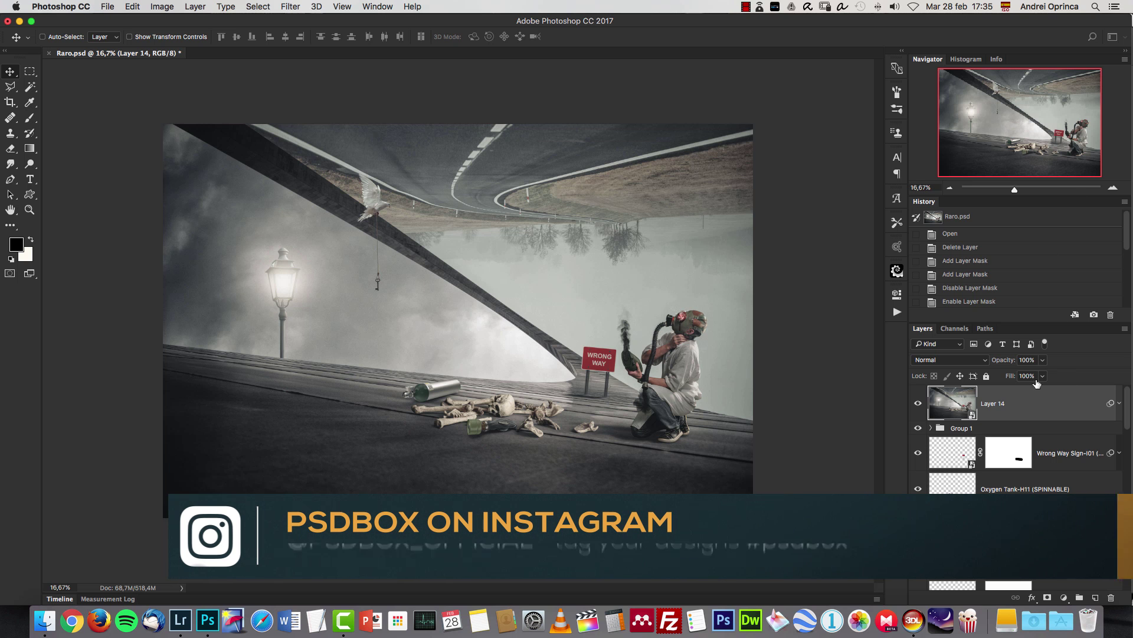
left_click_drag(1129, 406, 1129, 451)
key("super+o")
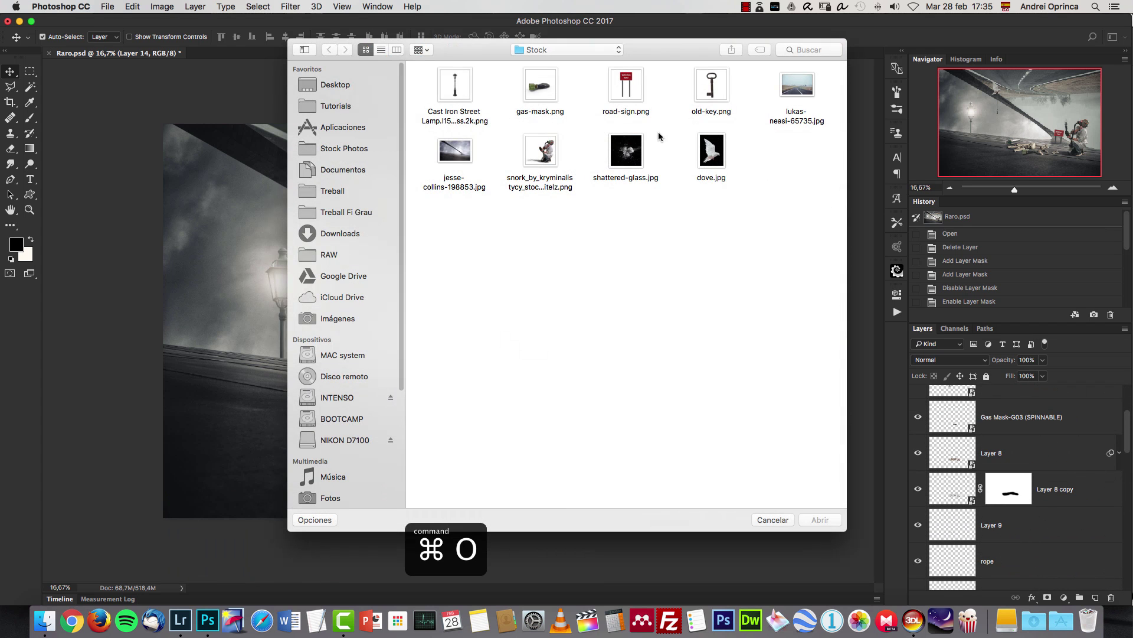
left_click(464, 153)
left_click(827, 520)
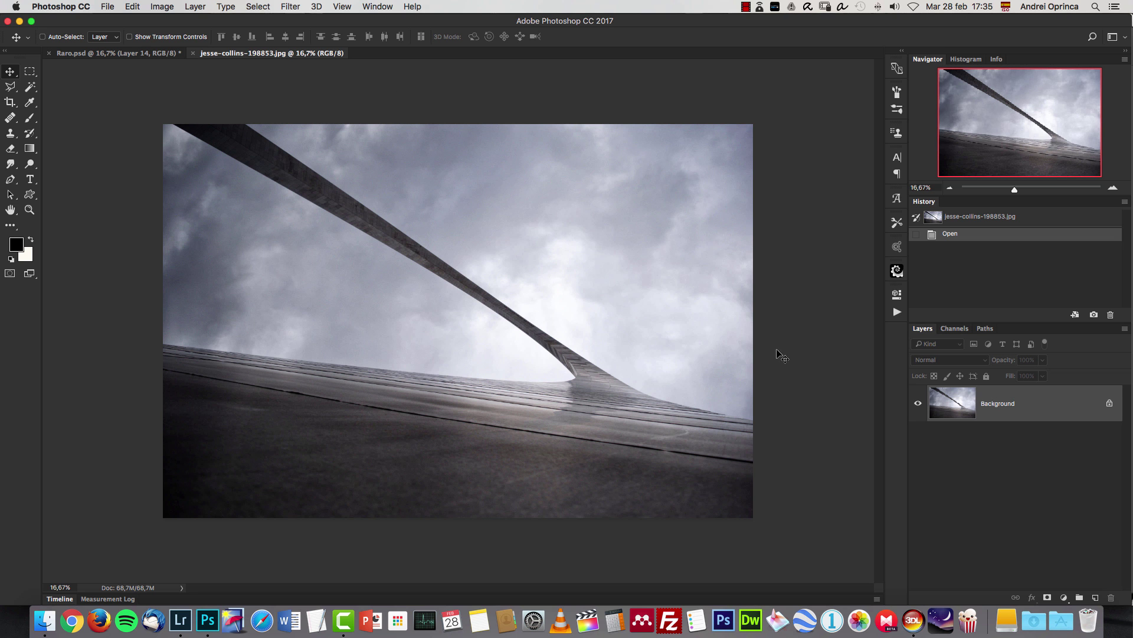
double_click(1060, 413, "alt")
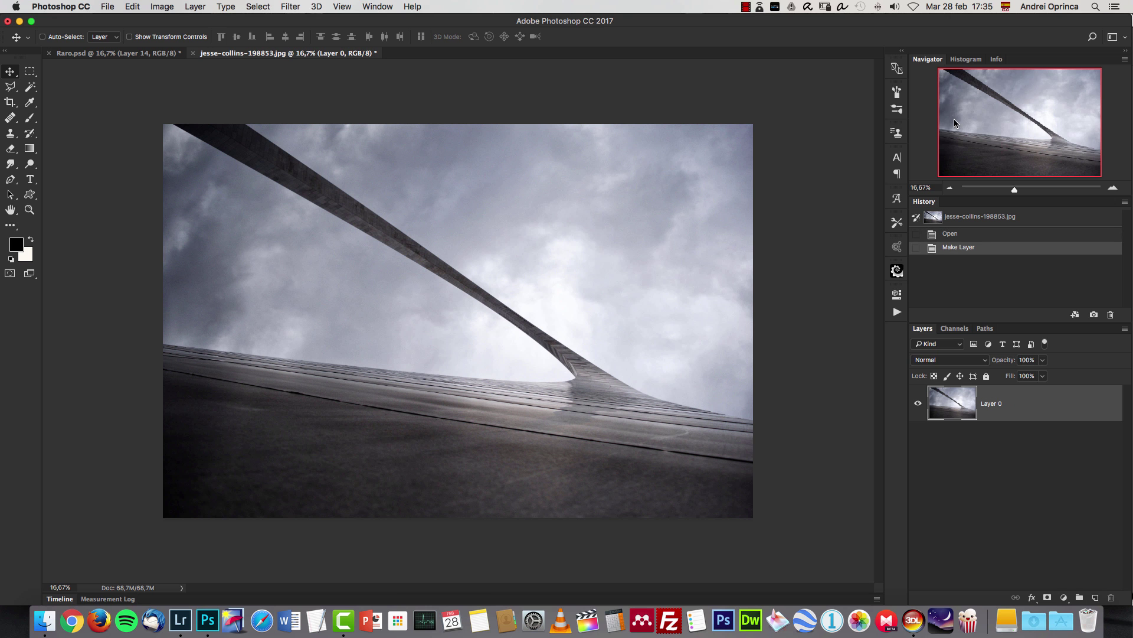
Quick-select the sky on the upper-right side of the concrete beam and hide it with a layer mask
key("alt+super+i")
key("Escape")
left_click(31, 88)
right_click(36, 88)
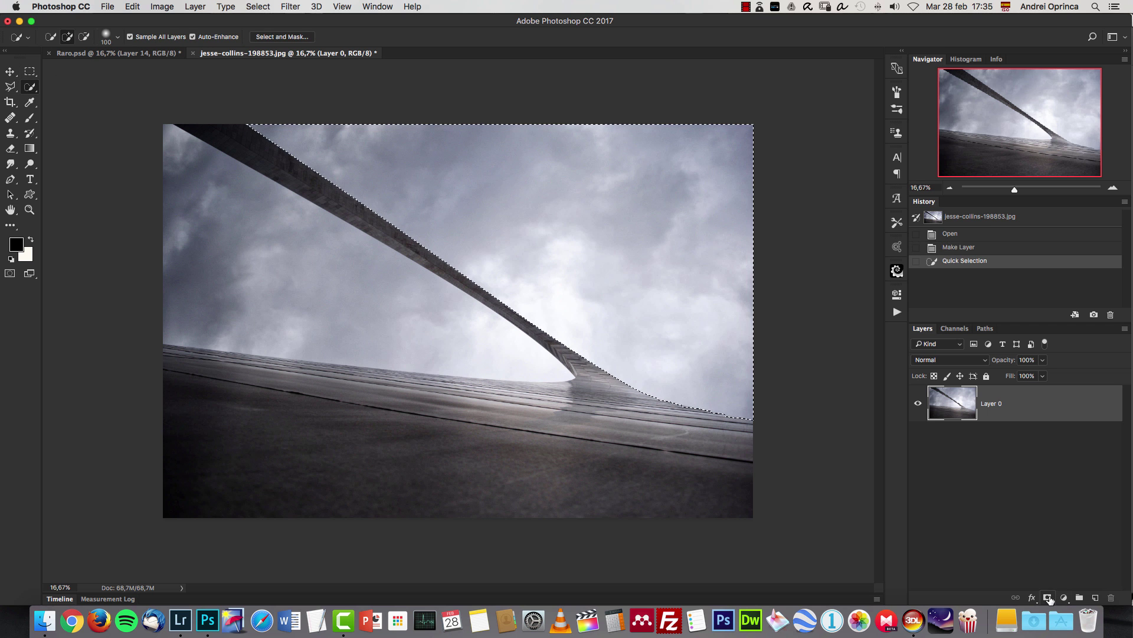
left_click(1048, 598)
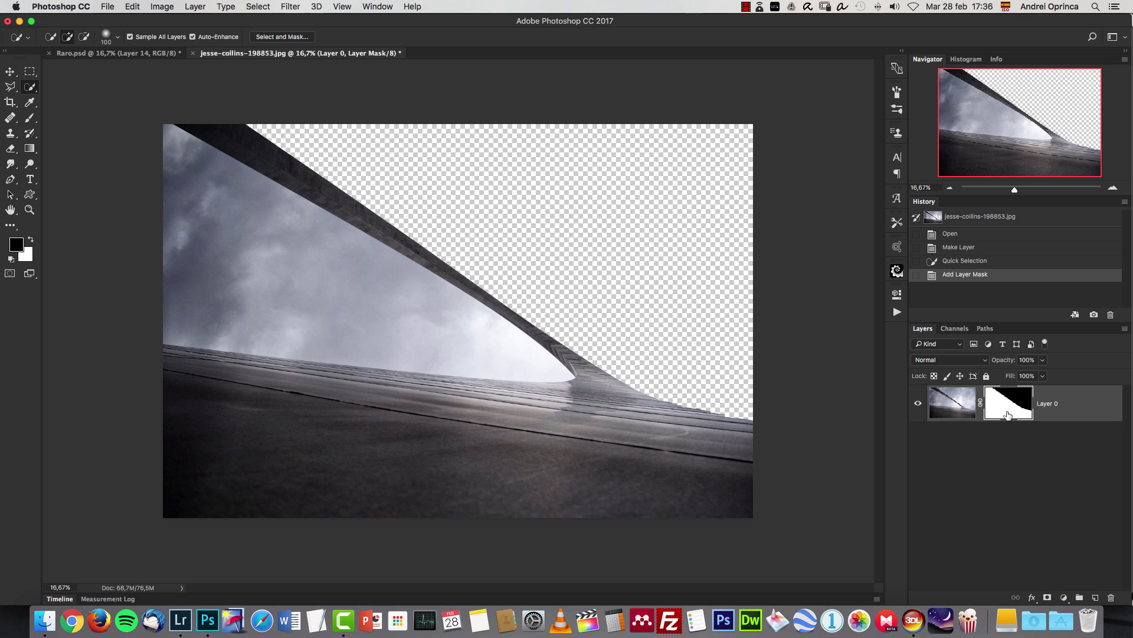
Refine the edge of Layer 0's mask with Select and Mask and apply the result
right_click(1009, 399)
left_click(940, 482)
key("Return")
Copy the whole lukas-neasi-65735.jpg image, close it, and paste it onto a layer beneath the masked beam photo
key("super+o")
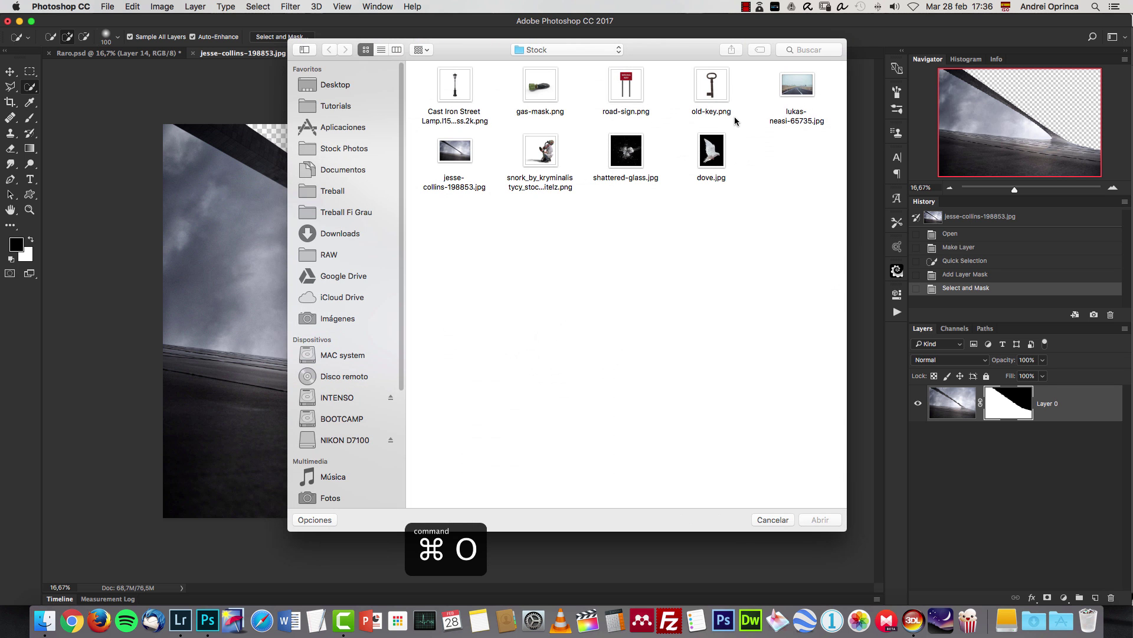
left_click(796, 85)
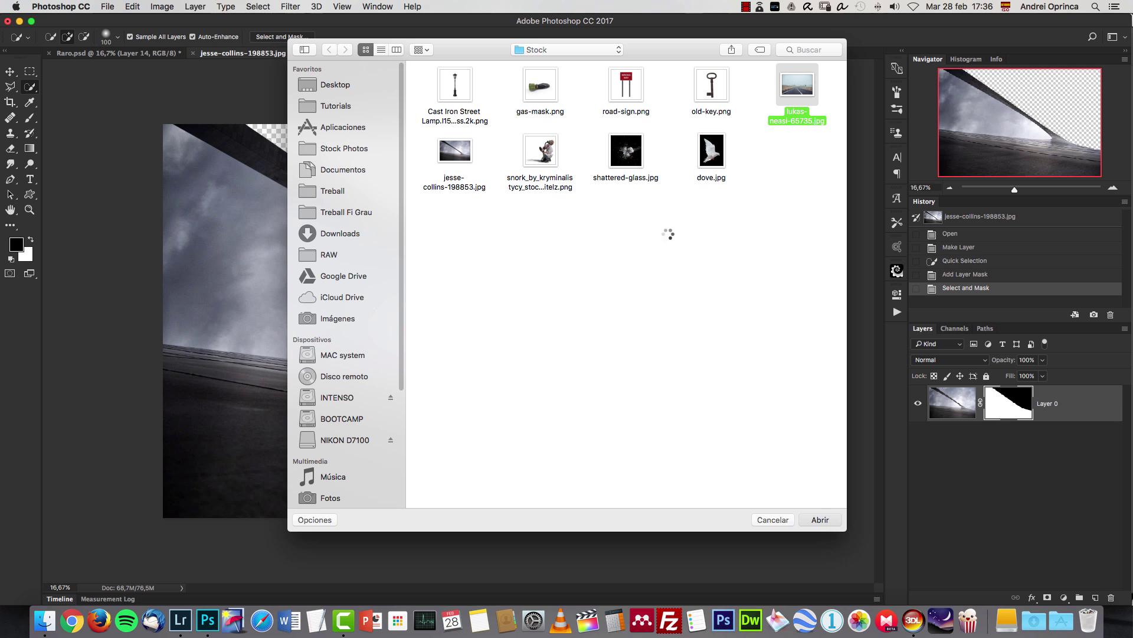
key("super+a")
key("super+c")
key("super+w")
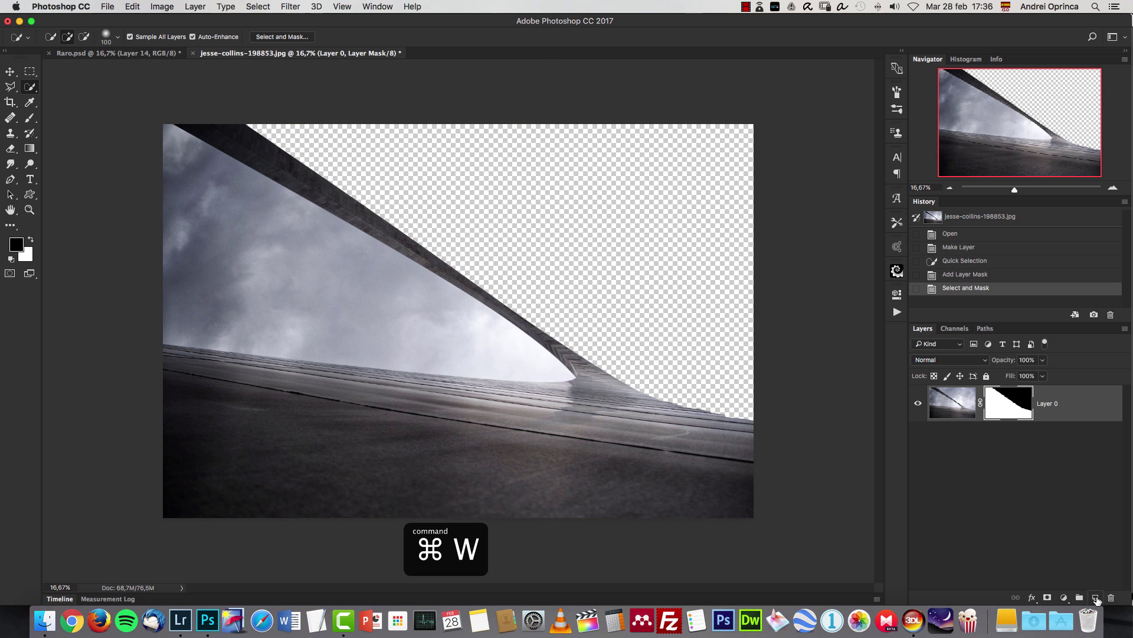
left_click(1096, 598)
key("super+v")
Flip the road photo vertically, scale it to about 91%, and position it so the upside-down road fills the masked-out area
key("super+t")
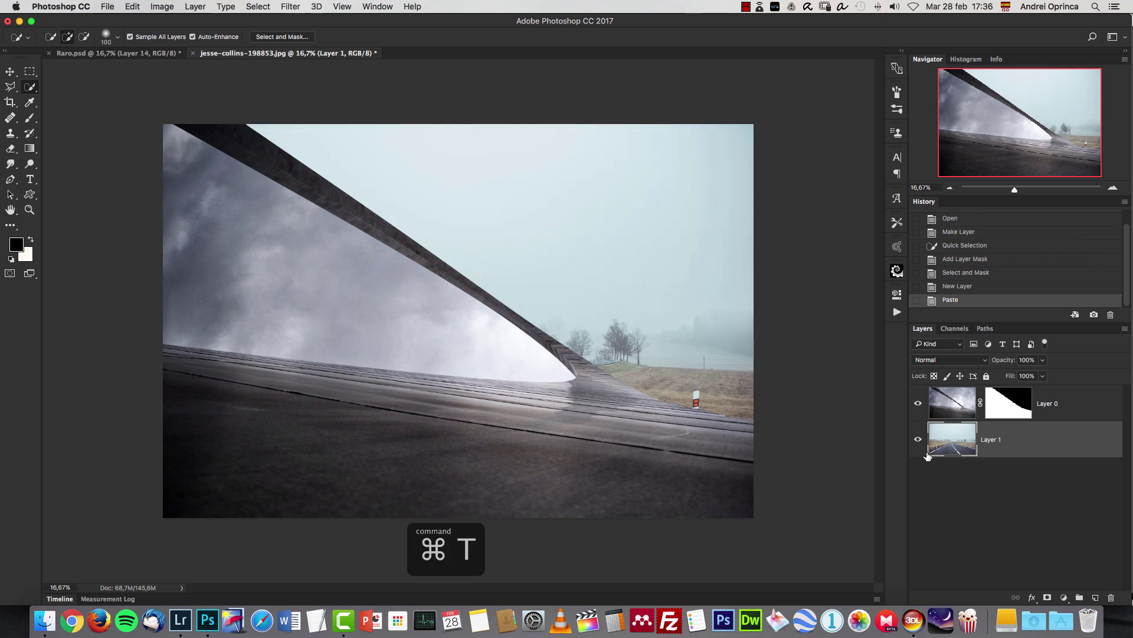
right_click(556, 238)
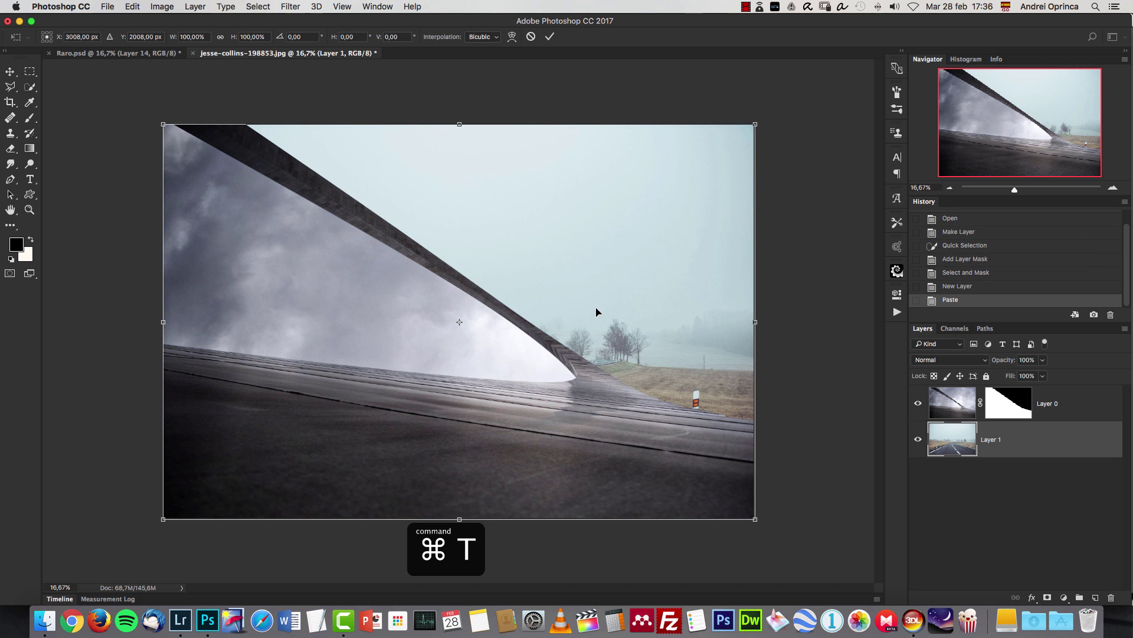
right_click(579, 254)
left_click(608, 410)
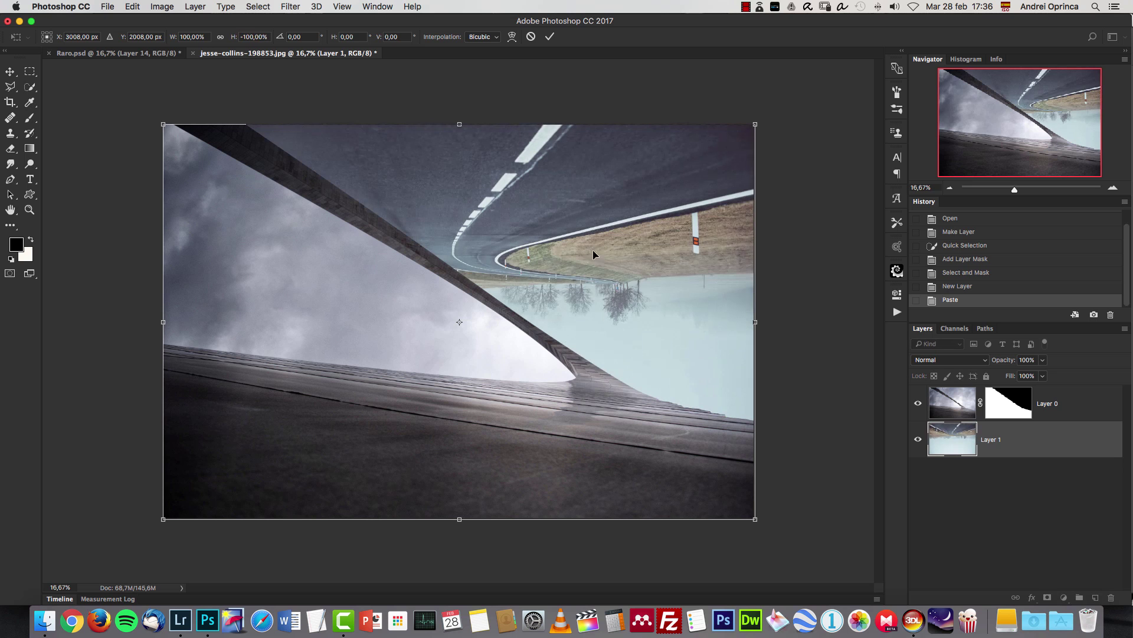
left_click_drag(586, 254, 620, 252)
left_click_drag(662, 188, 685, 189)
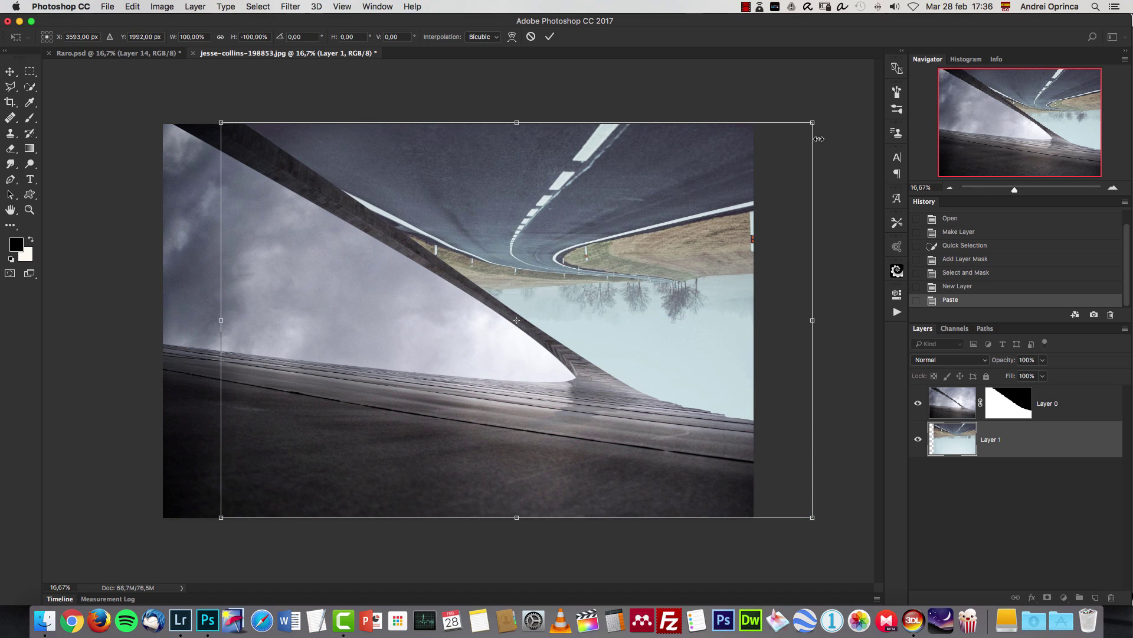
left_click_drag(807, 126, 765, 153)
left_click_drag(623, 227, 636, 180)
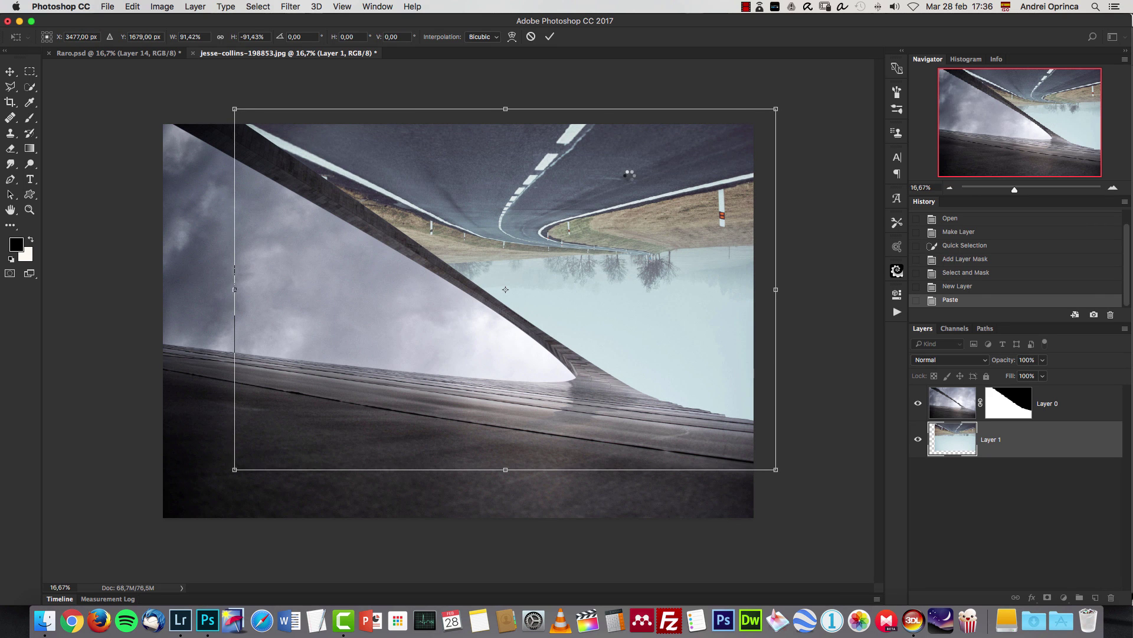
key("Return")
Remove the large roadside marker post from the grass with a 90 px Healing Brush, sampling clean grass nearby
key("super+1")
left_click_drag(1028, 117, 1087, 82)
left_click_drag(700, 337, 463, 228)
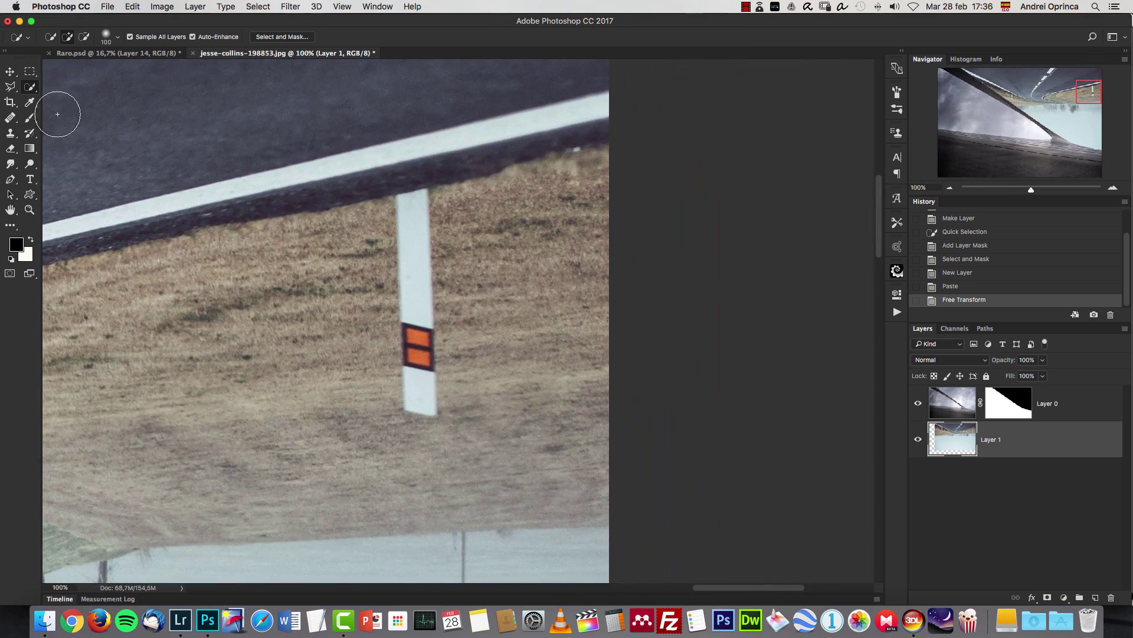
left_click(10, 133)
left_click(11, 118)
key("bracketright")
key("bracketright")
key("bracketright")
key("bracketright")
left_click(539, 199, "alt")
mouse_move(417, 217)
left_mouse_down()
mouse_move(427, 401)
mouse_move(440, 331)
left_mouse_up()
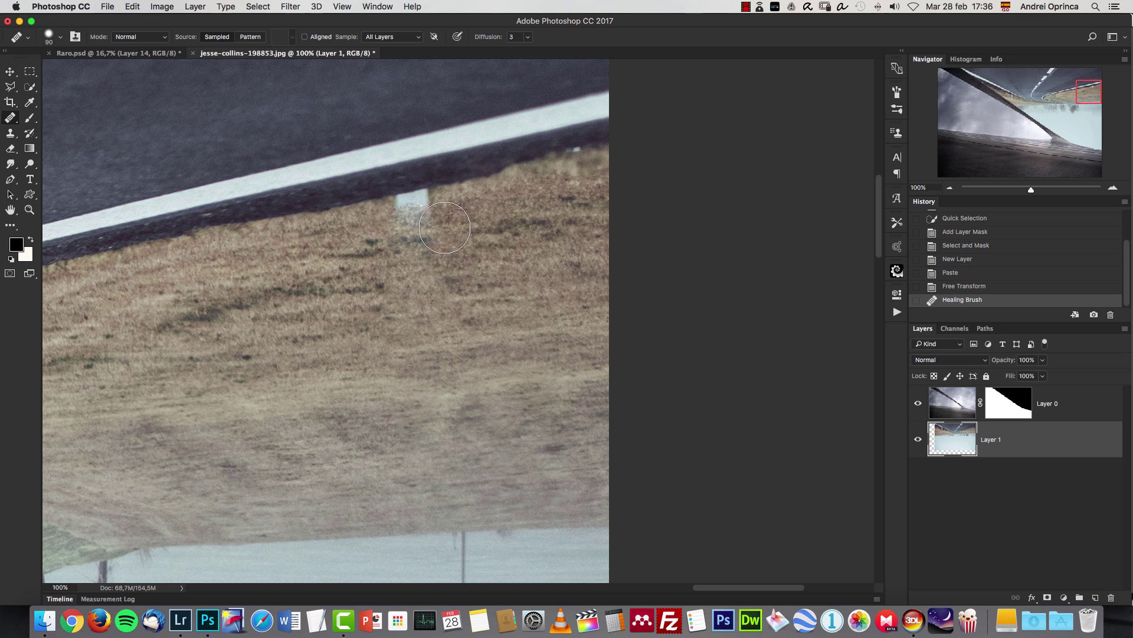
left_click(503, 169, "alt")
left_click_drag(412, 195, 413, 219)
Open snork_by_kryminalistycy_stock-d5itelz.png, cut the whole gas-mask figure to the clipboard, and close the file without saving
key("super+0")
left_click(1108, 188)
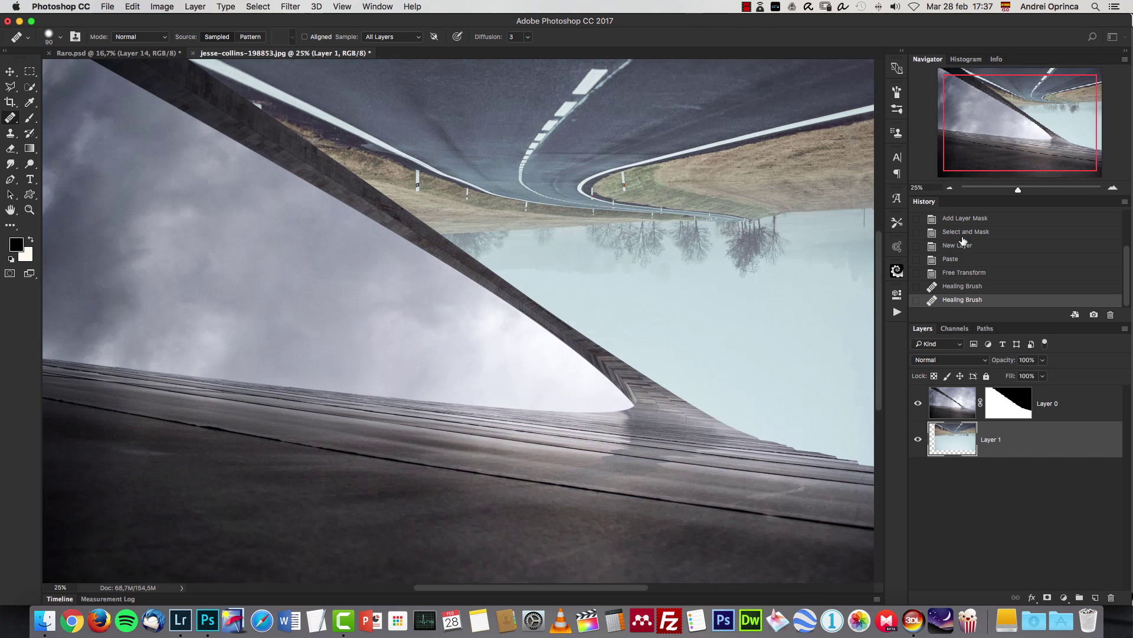
scroll(506, 336, "right", 5)
key("super+o")
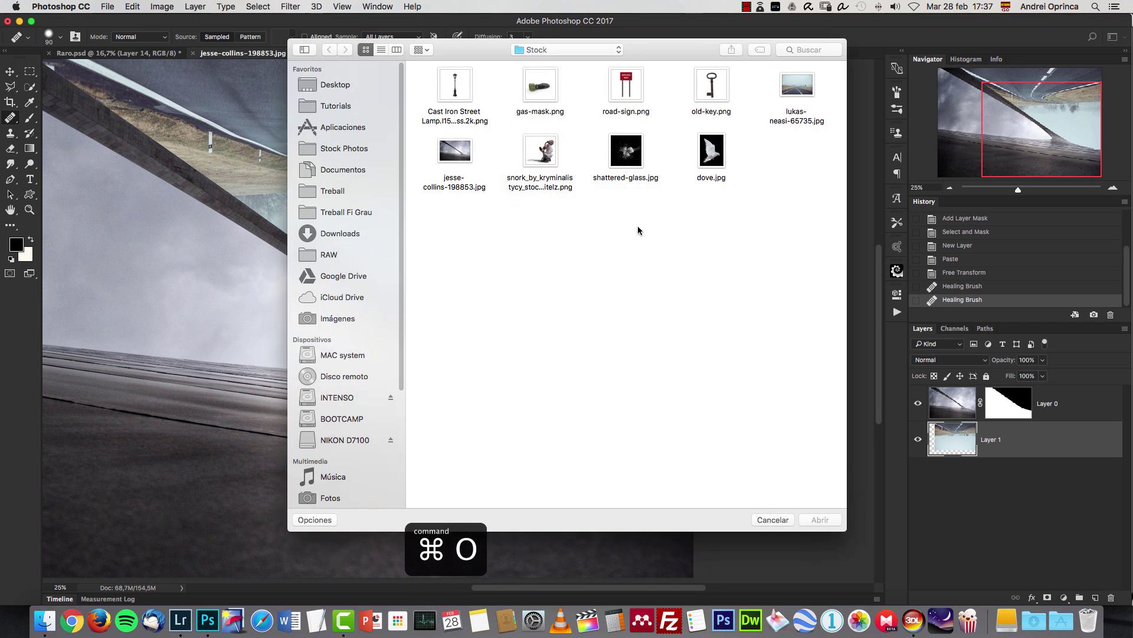
left_click(542, 154)
left_click(820, 521)
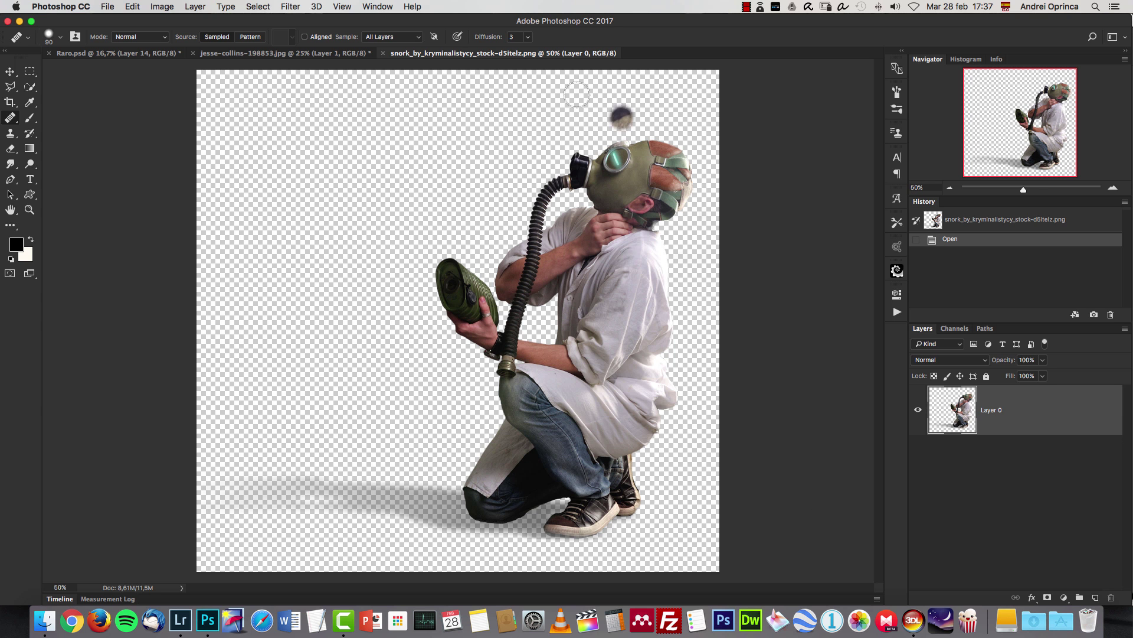
key("v")
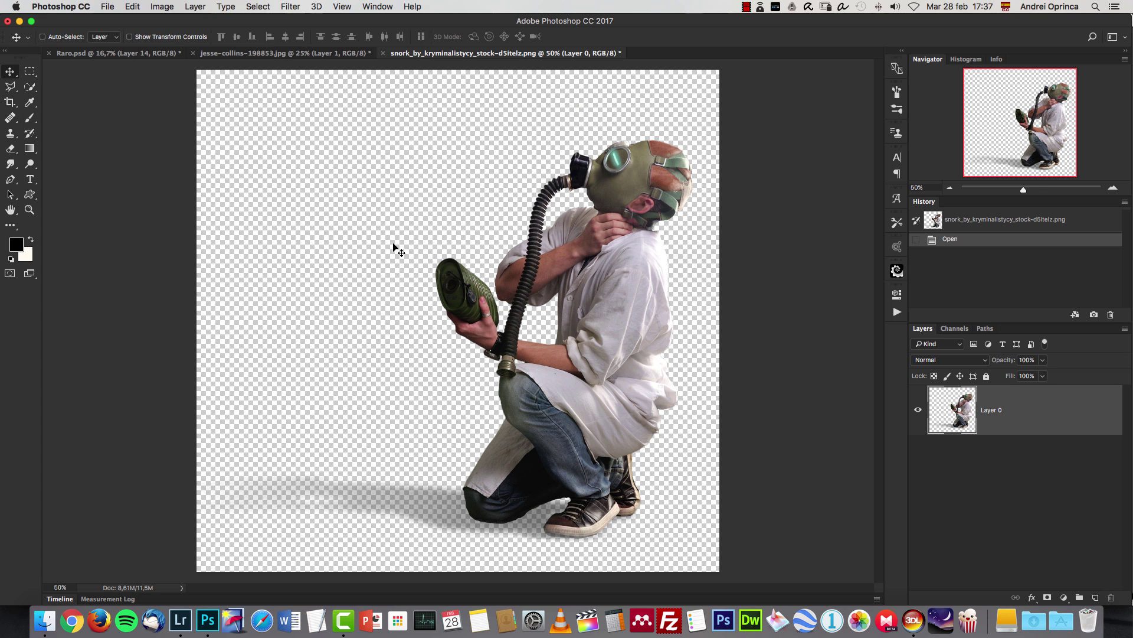
key("super+a")
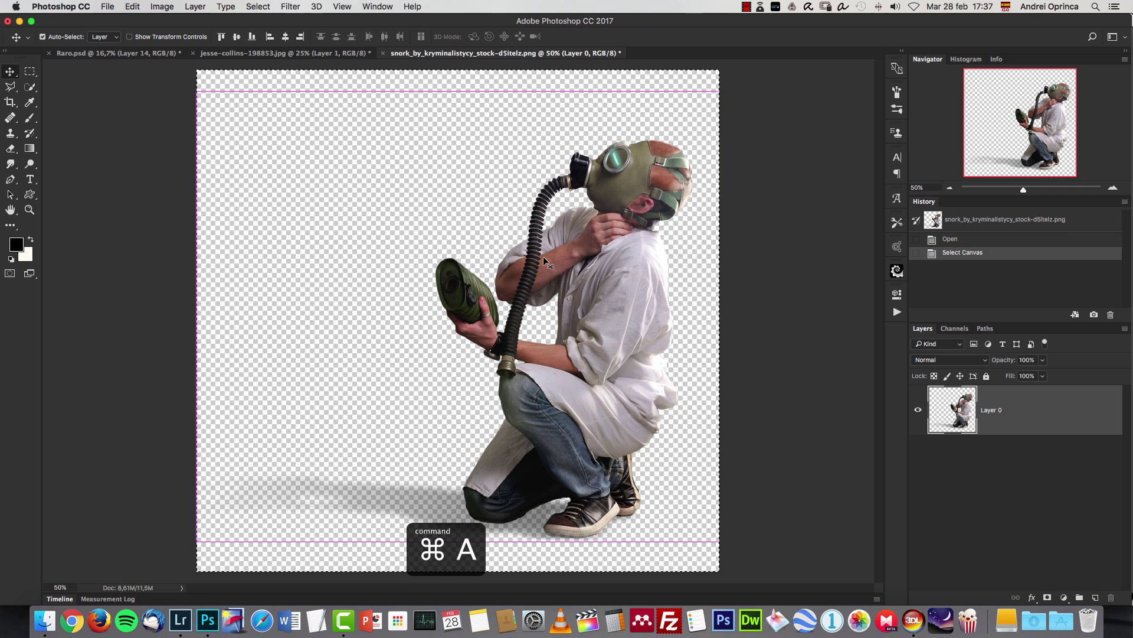
key("super+x")
key("super+w")
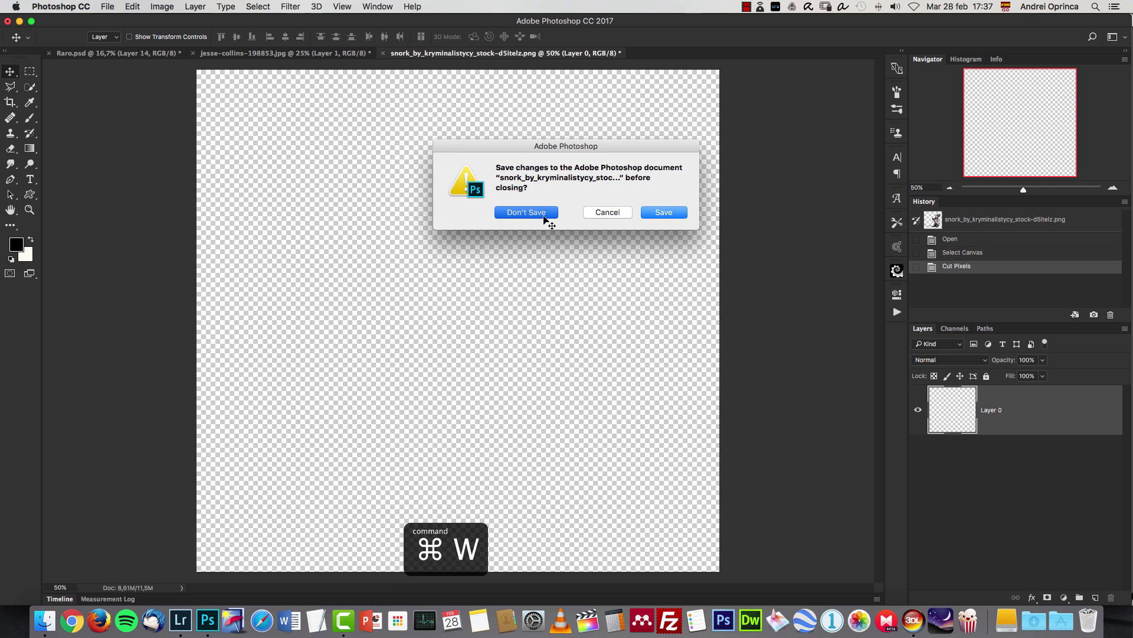
left_click(539, 212)
Rename the road layer to BG2 and the masked beam layer to Main BG
left_click(1063, 407)
double_click(992, 440)
type("BS")
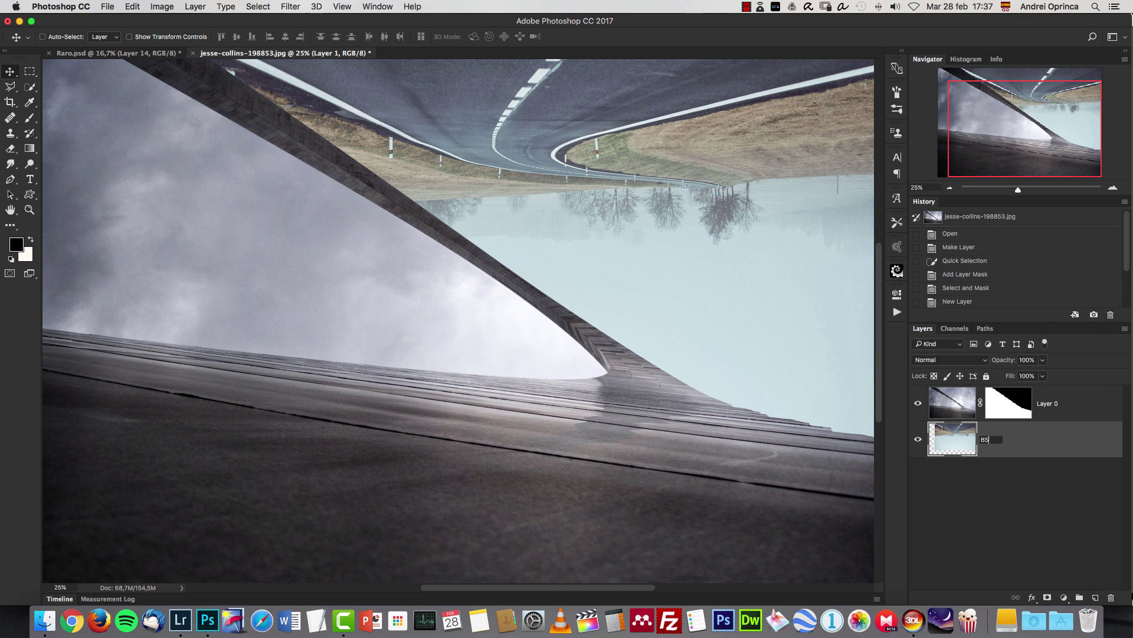
type("2")
key("Return")
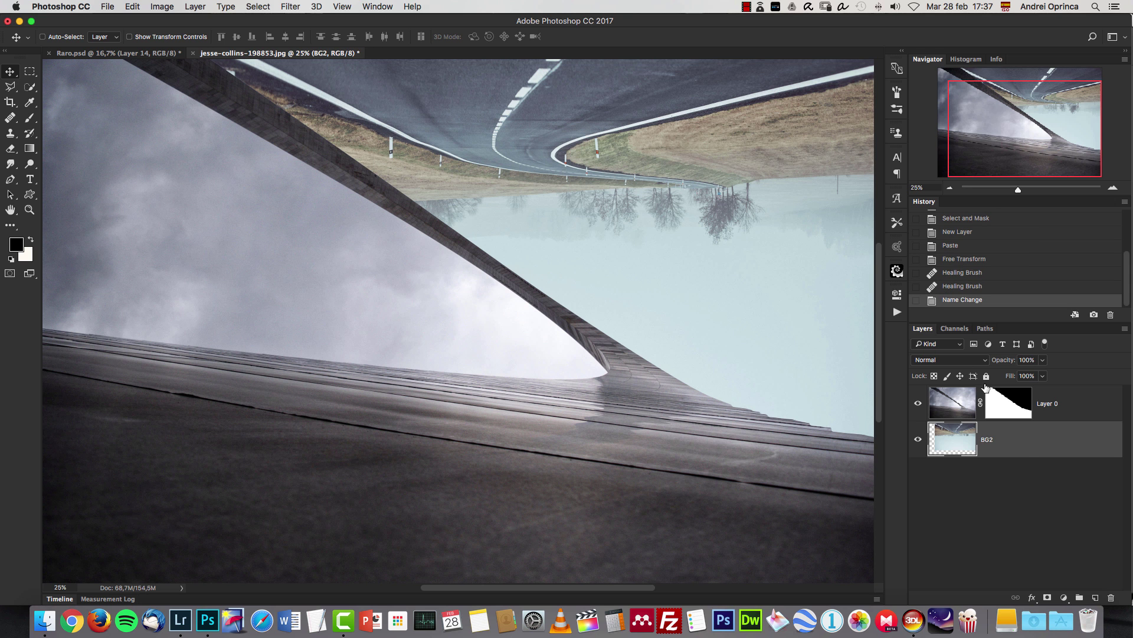
double_click(1045, 404)
type("M")
key("Return")
Set the density of the Main BG layer mask to 85%
left_click(1012, 406)
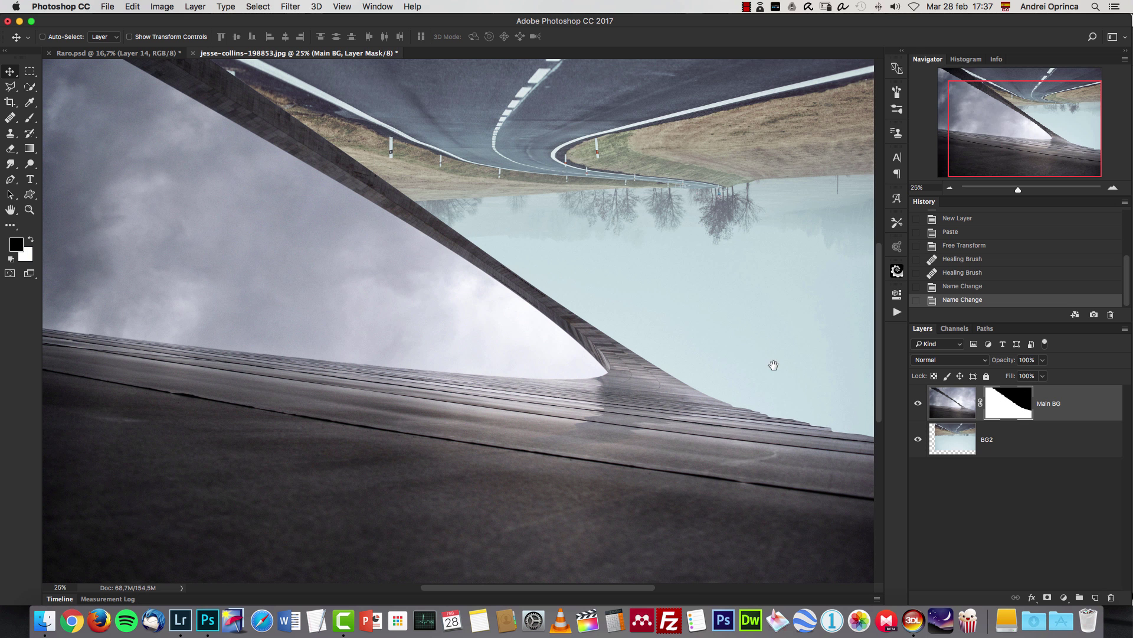
left_click_drag(777, 396, 686, 474)
double_click(1013, 405)
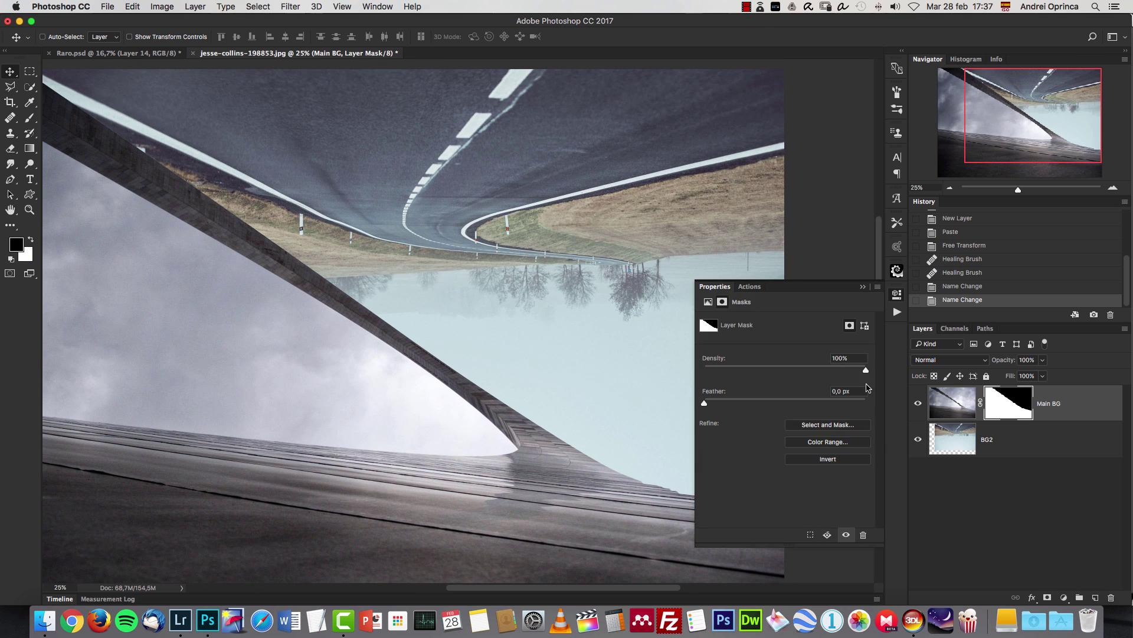
left_click(855, 358)
type("85")
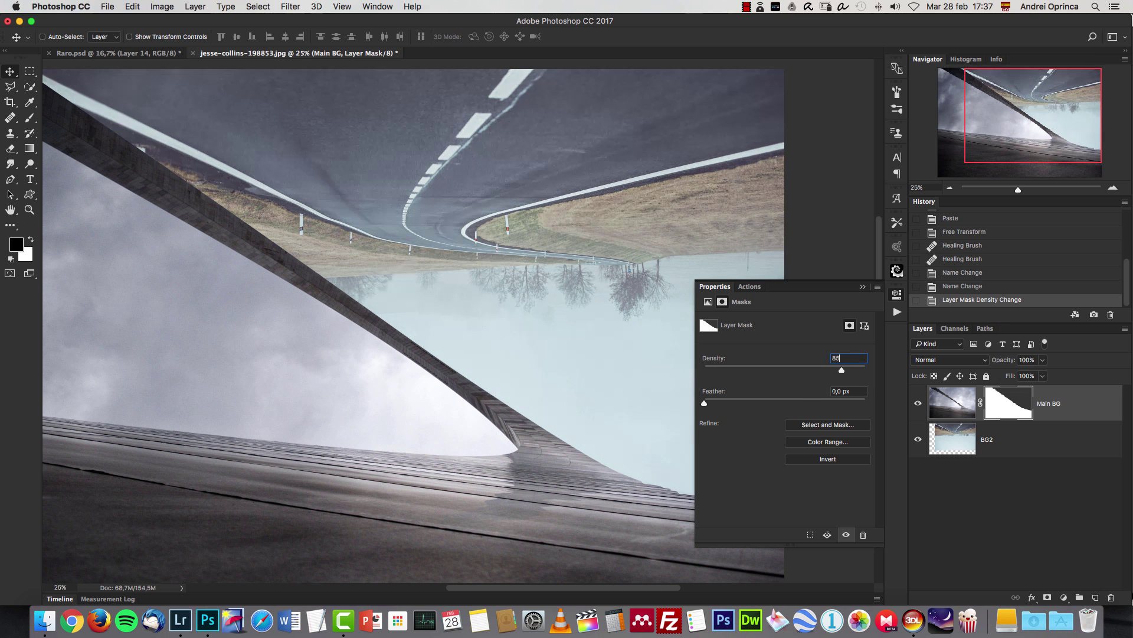
left_click(863, 287)
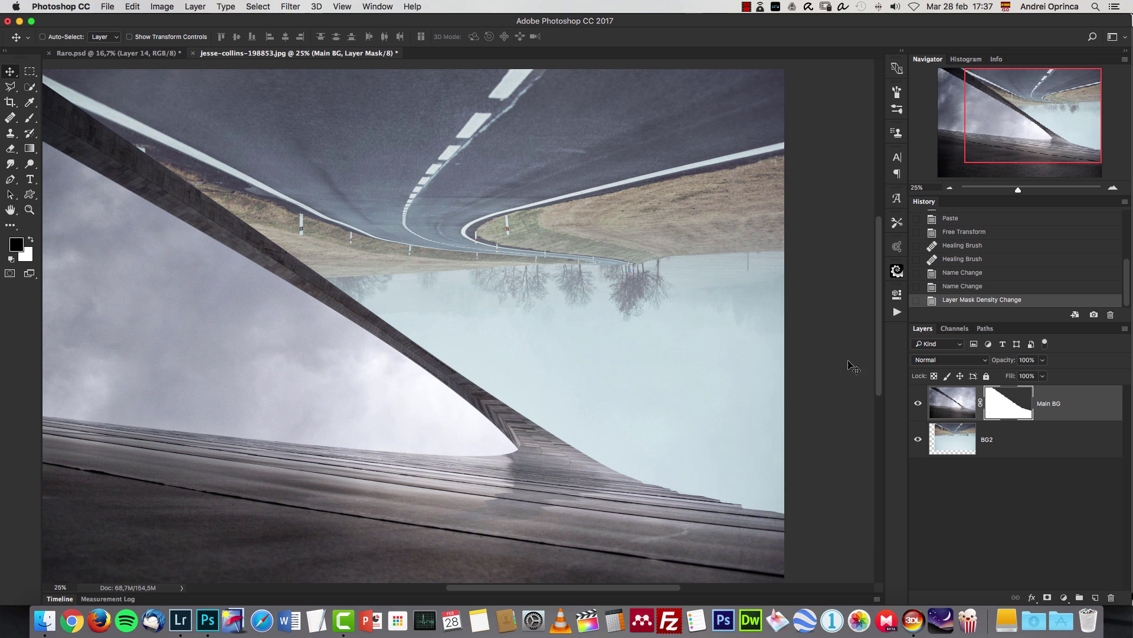
Set the Main BG mask's density to 84% in mask-only view and compare the layer with the mask disabled and enabled
double_click(1011, 408)
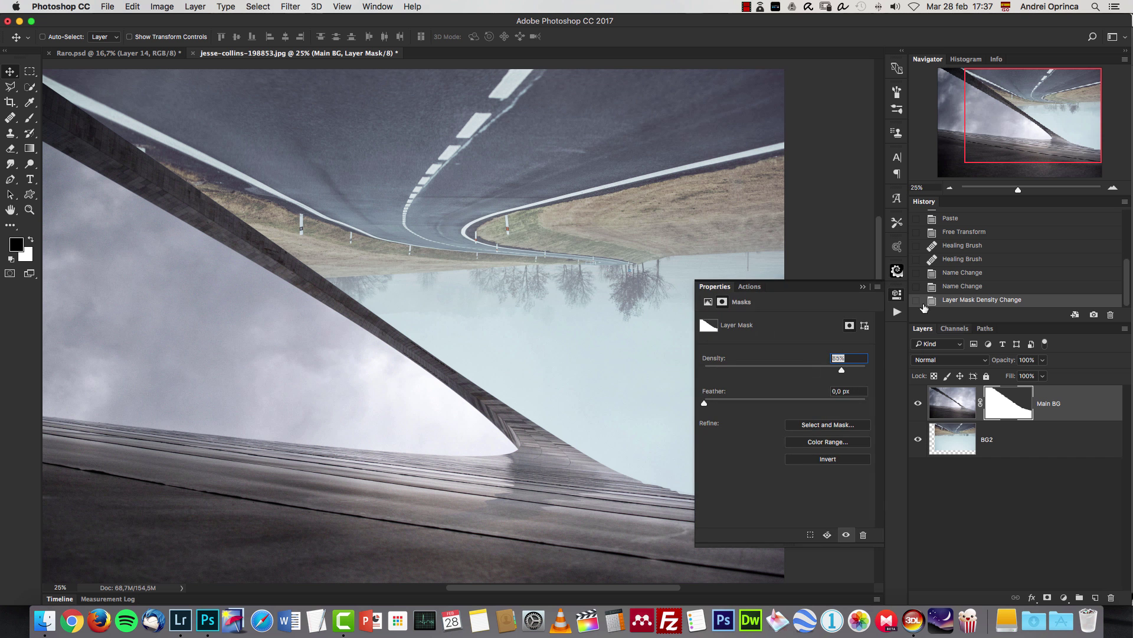
left_click(863, 287)
left_click(1025, 411, "alt")
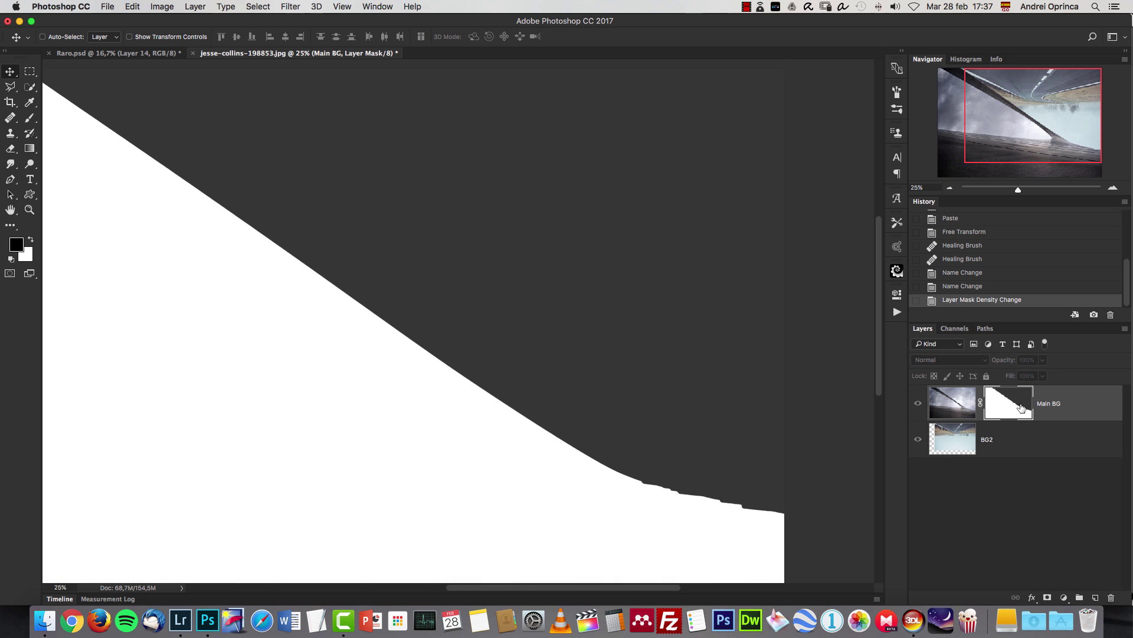
left_click(1020, 407, "alt")
left_click(1020, 407, "alt")
double_click(1021, 404)
mouse_move(838, 377)
left_mouse_down()
mouse_move(856, 372)
mouse_move(840, 370)
left_mouse_up()
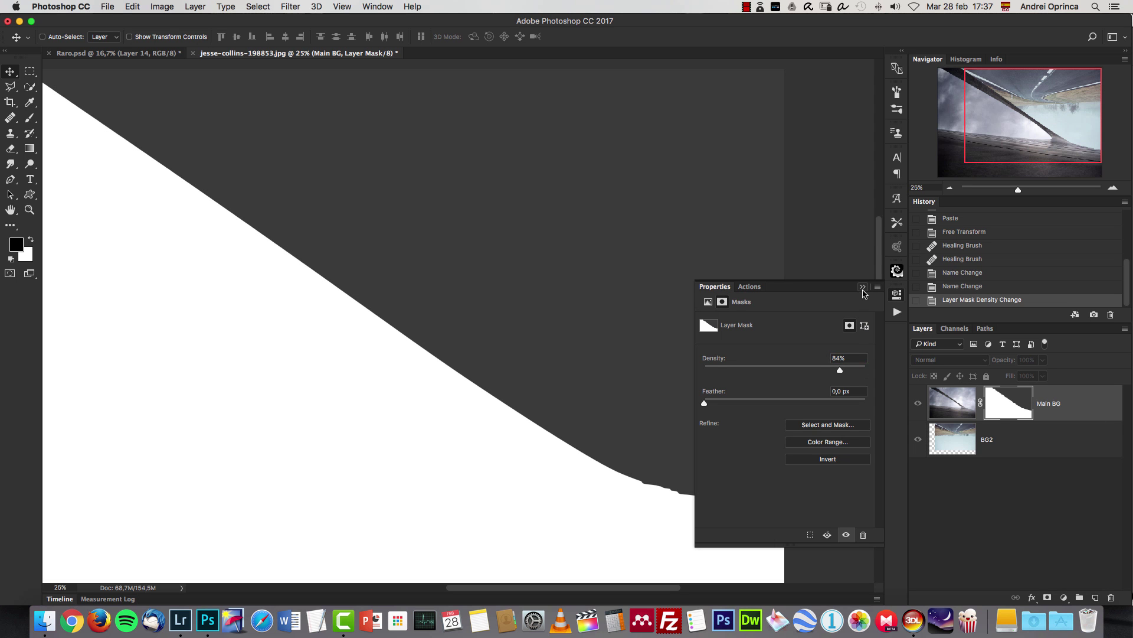
left_click(1016, 406, "alt")
left_click(863, 286)
left_click(1017, 405, "shift")
left_click(1016, 405, "shift")
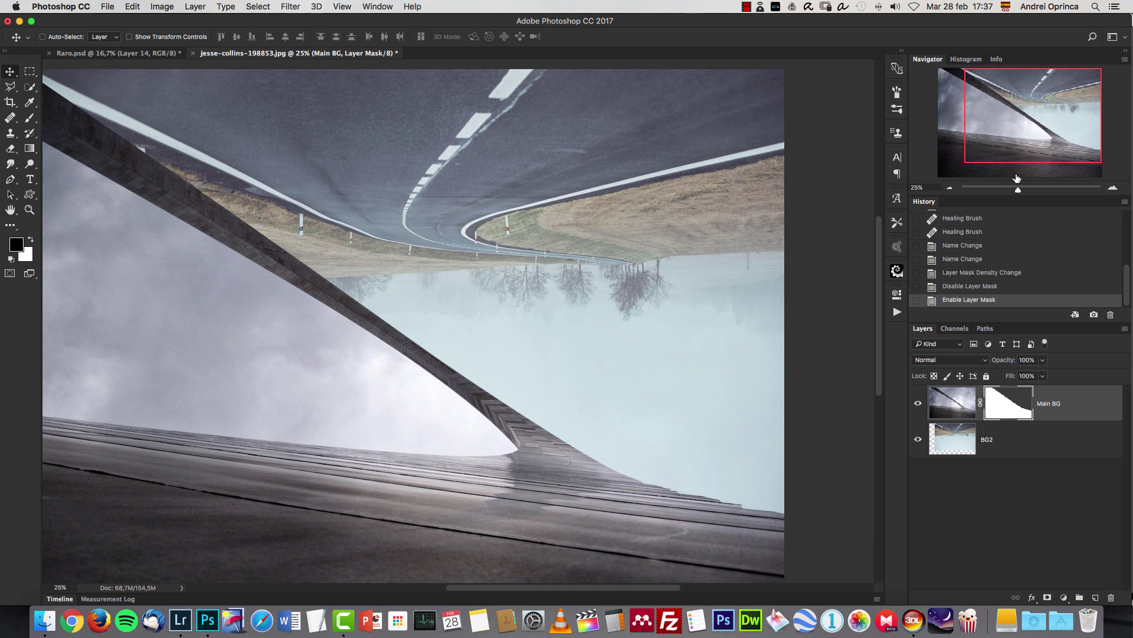
Paste the gas-mask figure above Main BG and place it kneeling on the deck near the base of the beam
left_click(949, 189)
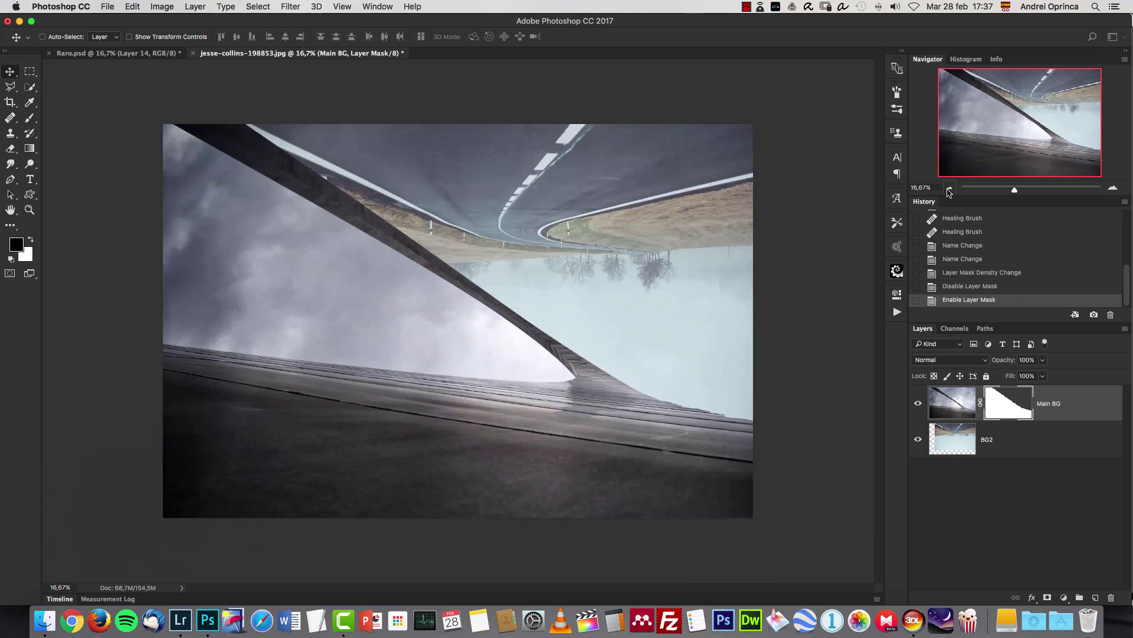
left_click(1112, 189)
key("super+v")
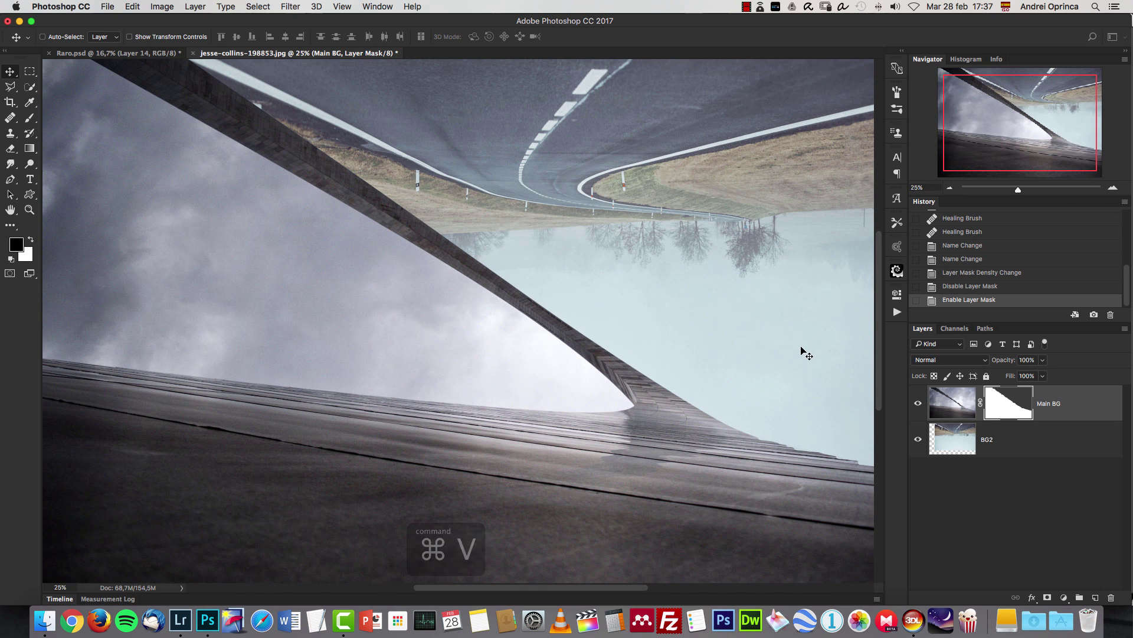
left_click_drag(614, 363, 657, 353)
left_click(950, 187)
Convert the gas-mask figure layer to a smart object and rename it man
right_click(1034, 394)
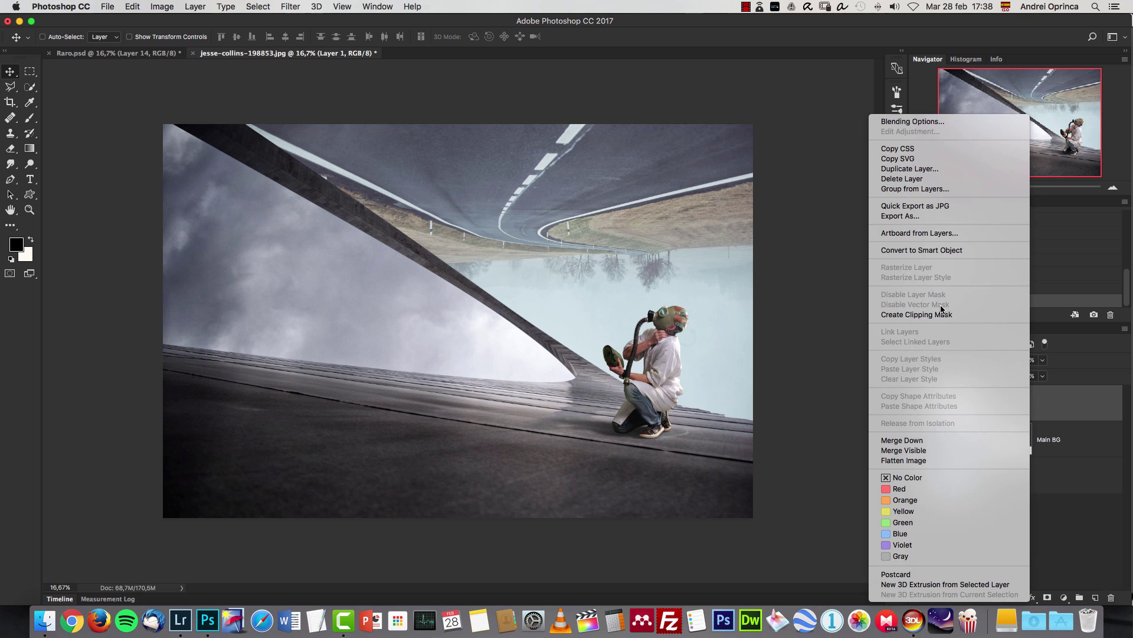
left_click(947, 250)
double_click(992, 404)
type("man")
key("Return")
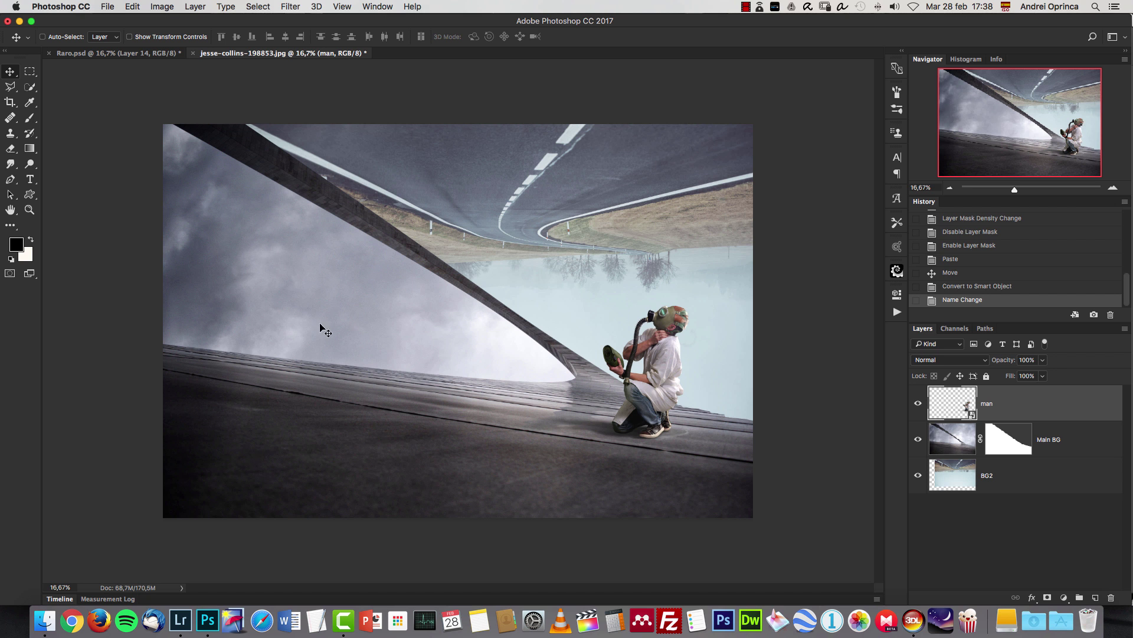
Open the Cast Iron Street Lamp PNG, cut the whole lamp image, and close the file without saving
left_click(897, 270)
key("super+o")
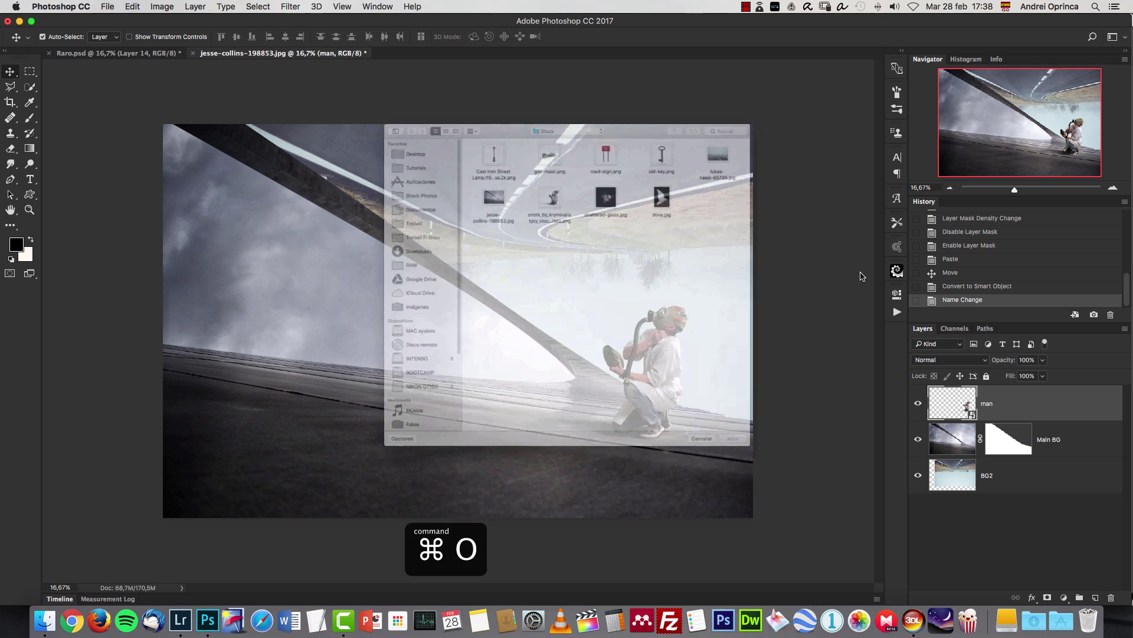
left_click(460, 81)
key("space")
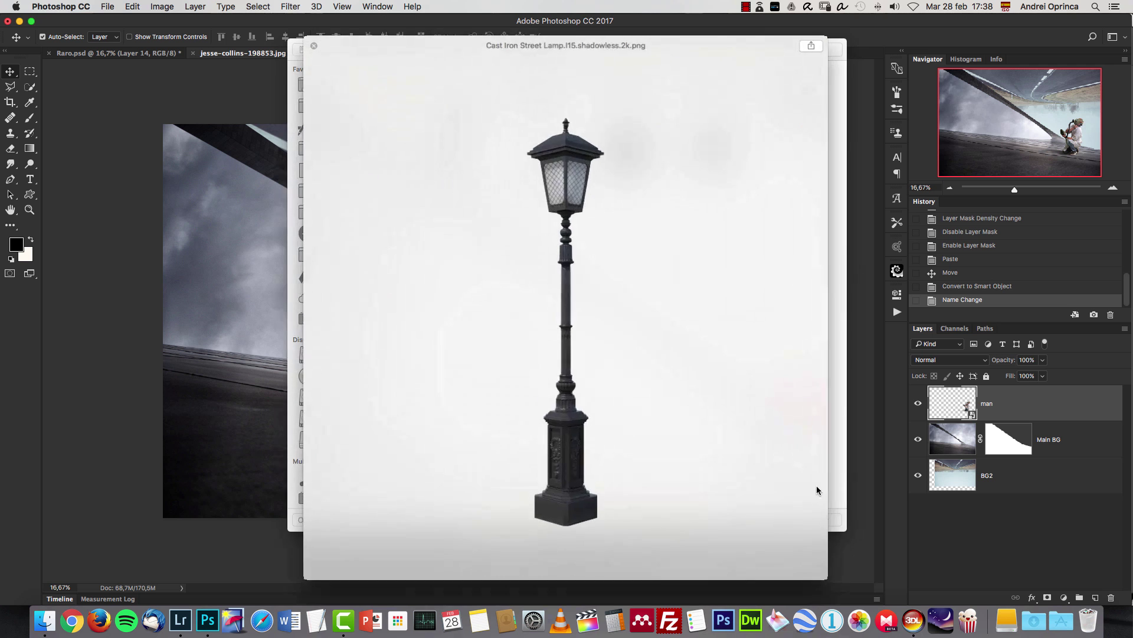
key("space")
left_click(819, 519)
key("super+a")
key("super+x")
key("super+w")
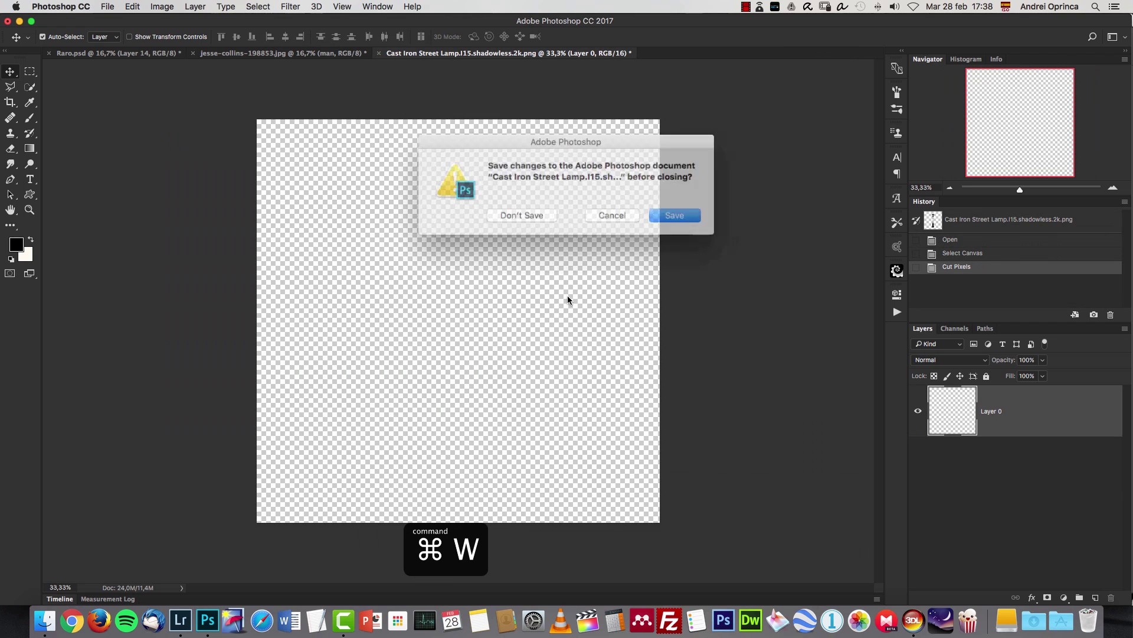
left_click(527, 213)
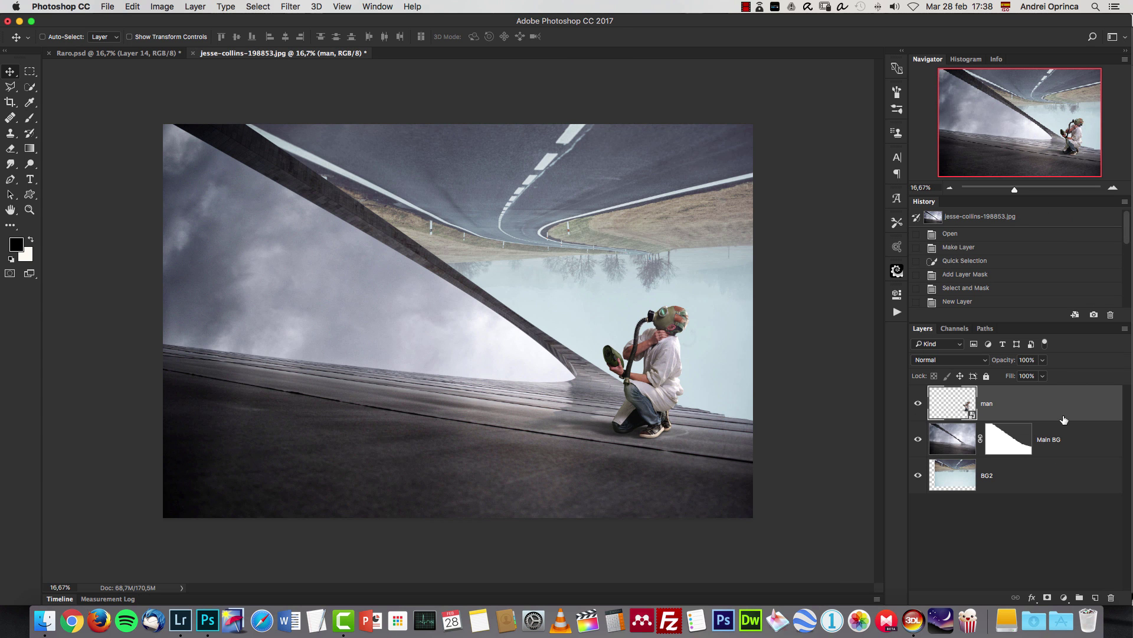
Paste the street lamp above the man layer and scale it to stand on the left part of the deck
key("super+v")
left_click_drag(285, 342, 284, 346)
key("Return")
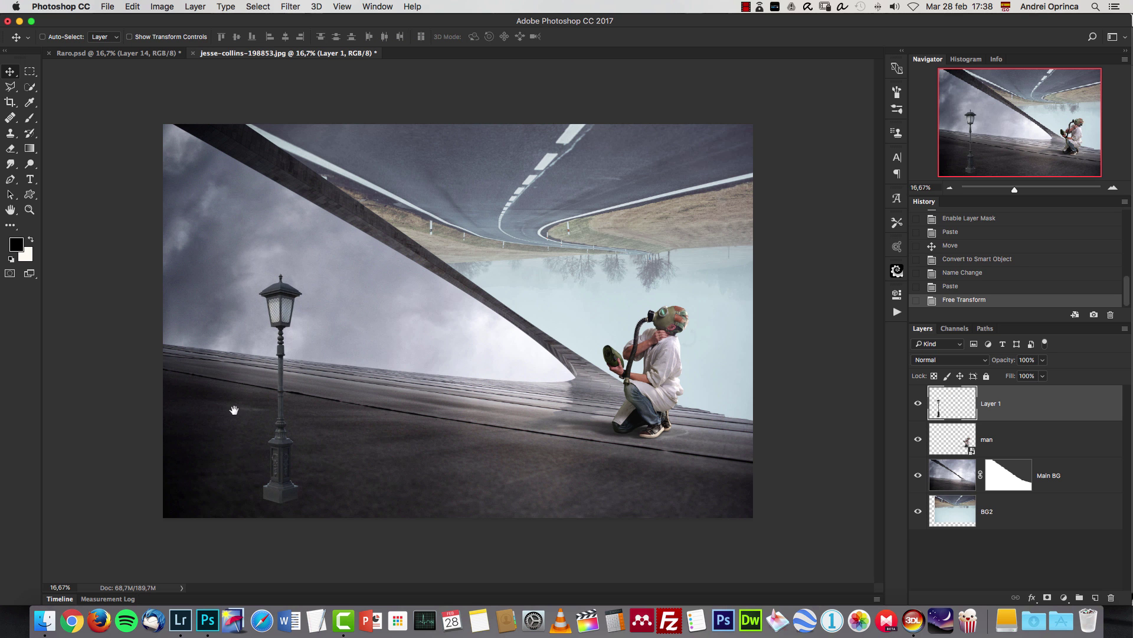
Add a layer mask to the street lamp layer and rename the layer lamp
left_click(1047, 598)
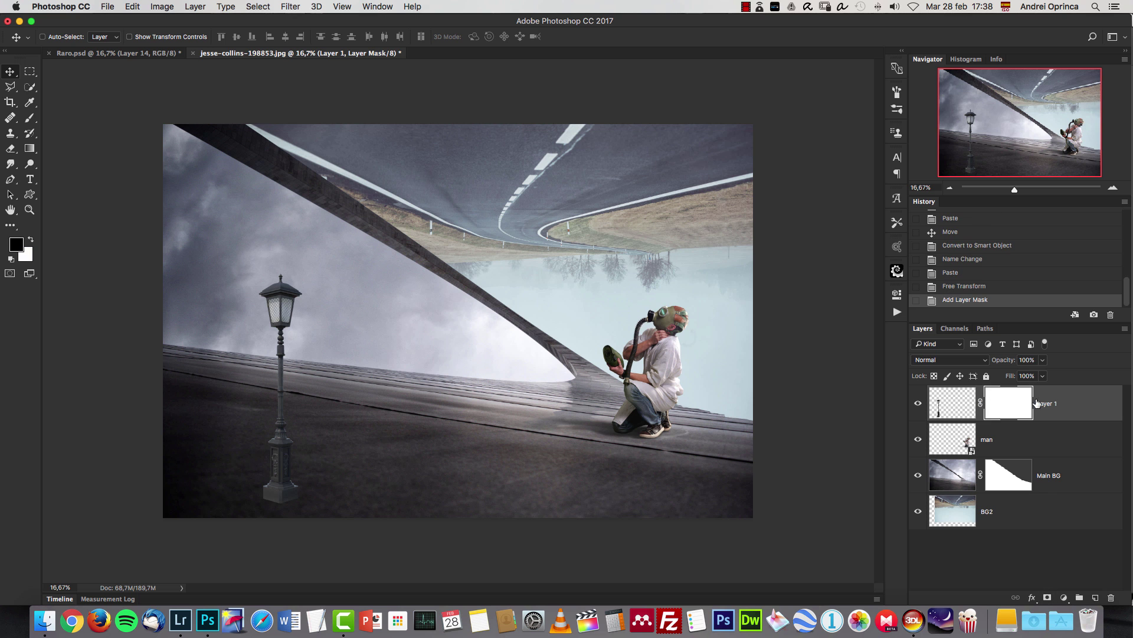
double_click(1045, 405)
type("lamp")
key("Return")
Mask out the lower lamp post below the deck's edge with an enlarged black brush at 100% hardness
left_click(1017, 410)
key("b")
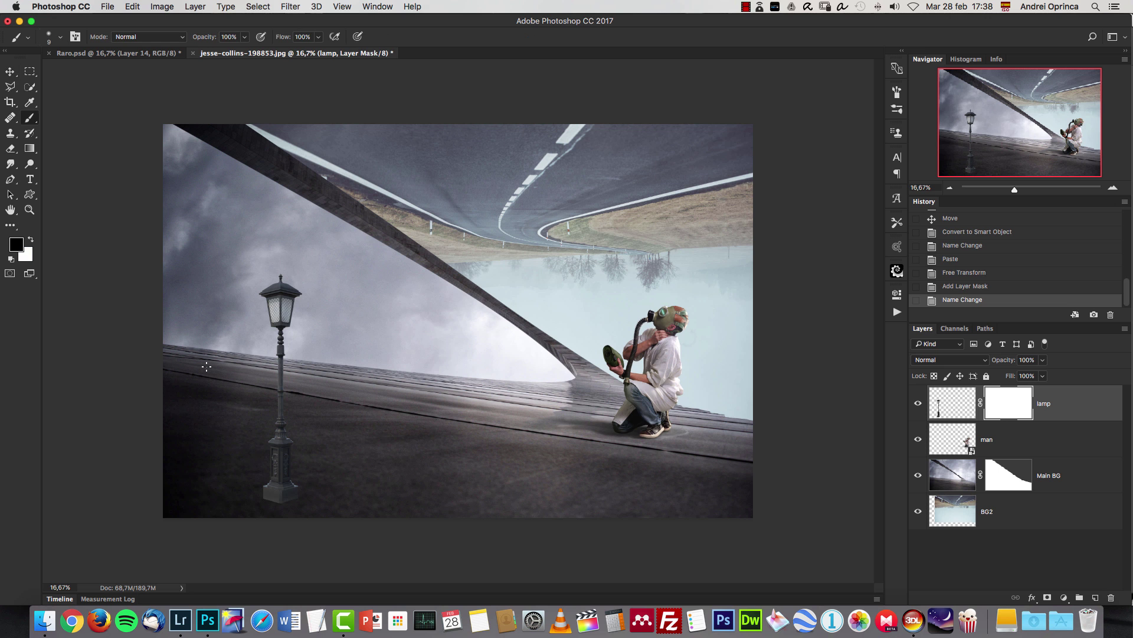
right_click(392, 219)
left_click_drag(372, 284, 480, 274)
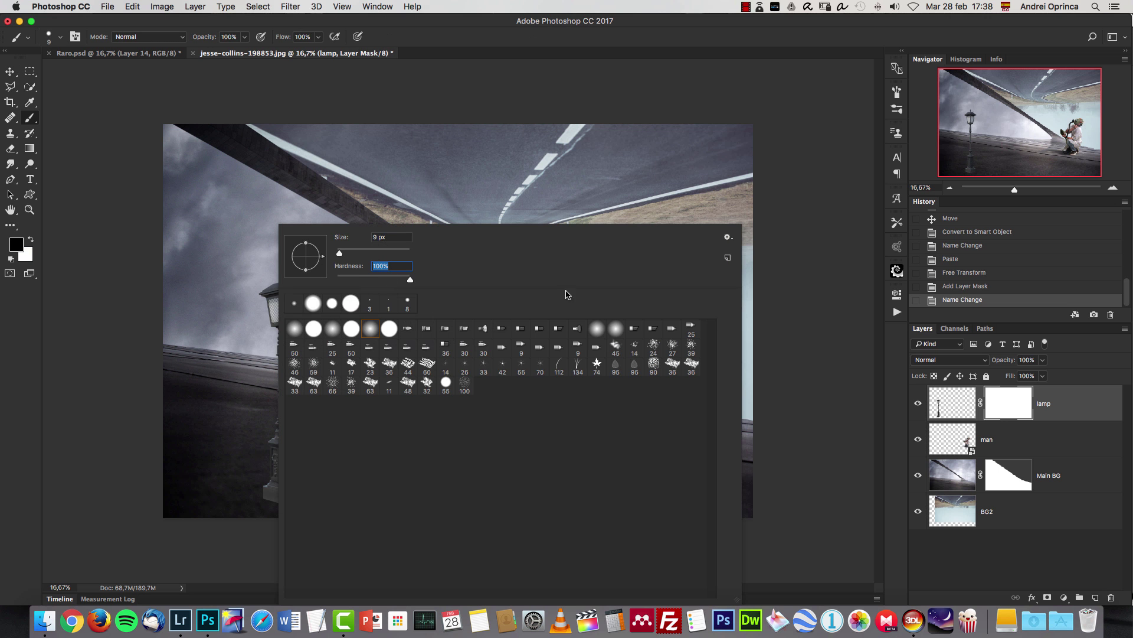
key("Return")
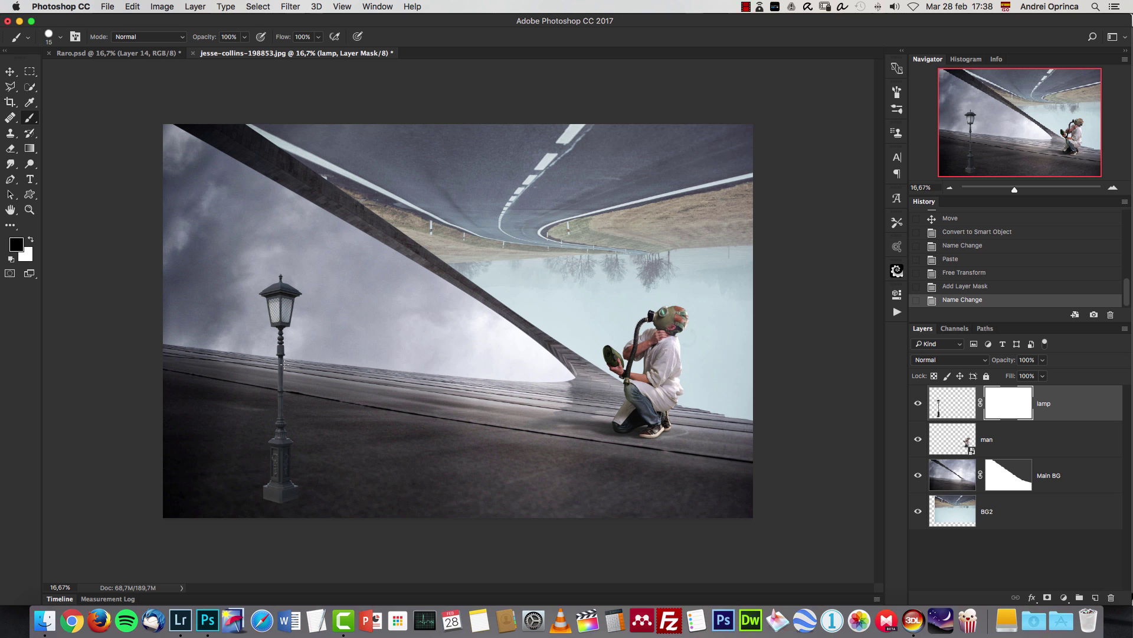
key("bracketright")
key("bracketright")
key("bracketright")
mouse_move(289, 386)
left_mouse_down()
mouse_move(269, 402)
mouse_move(285, 501)
mouse_move(300, 486)
mouse_move(267, 492)
left_mouse_up()
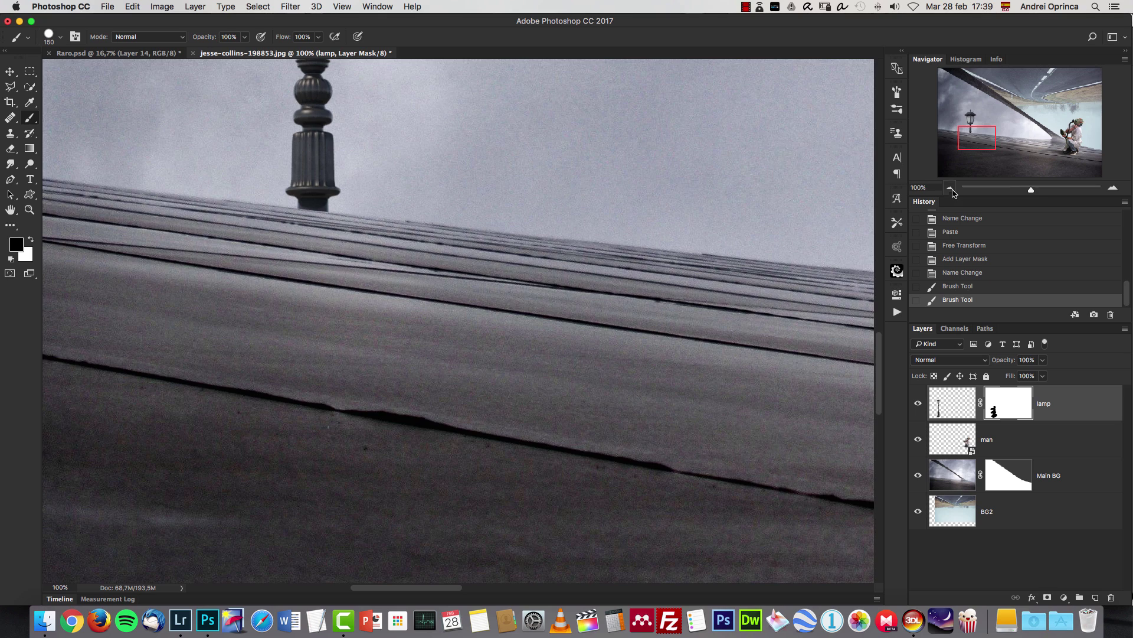
Create a layer named light above the lamp layer and set its blend mode to Screen
left_click(950, 189)
left_click(951, 189)
left_click(951, 189)
left_click_drag(645, 309, 605, 385)
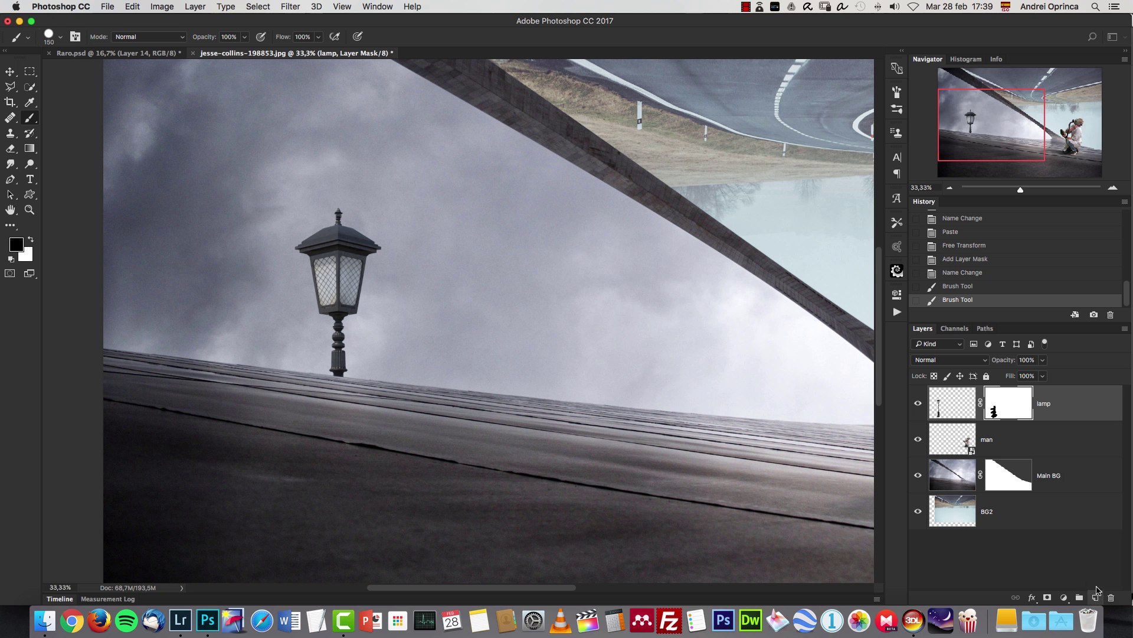
left_click(1095, 596)
key("BackSpace")
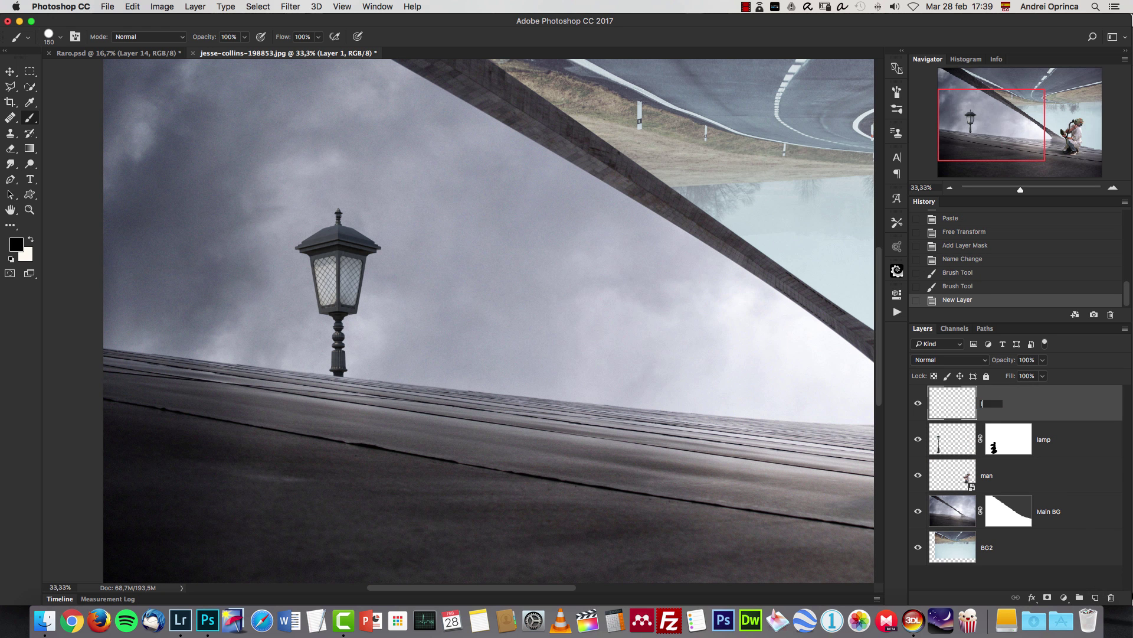
key("Return")
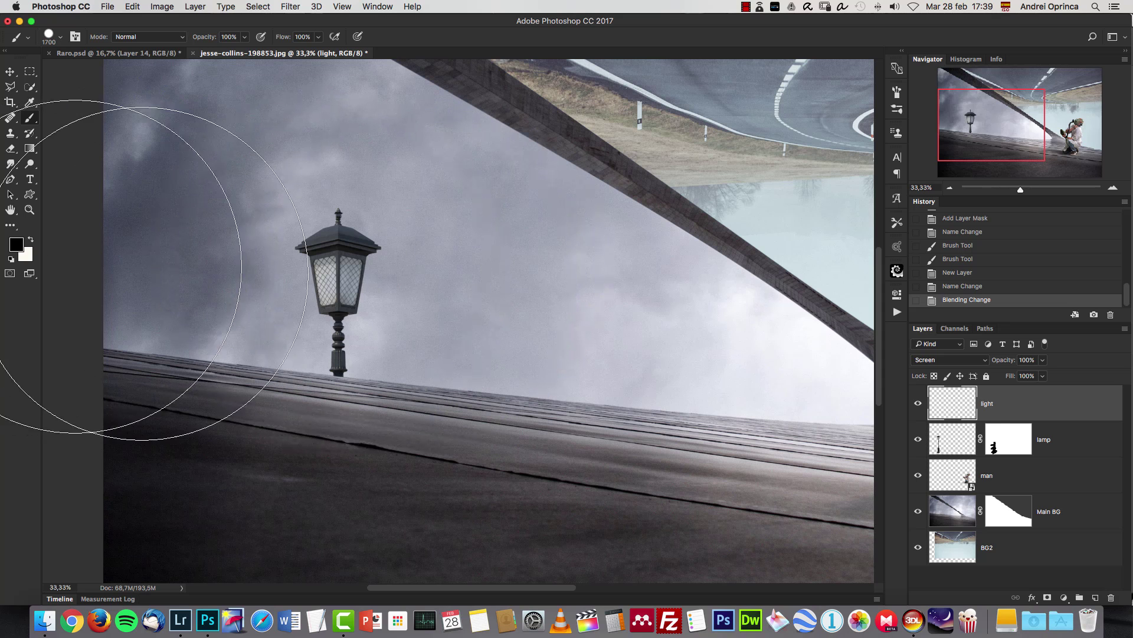
Choose a dark, slightly yellowish grey as the foreground colour for painting the lamp's glow
left_click(17, 244)
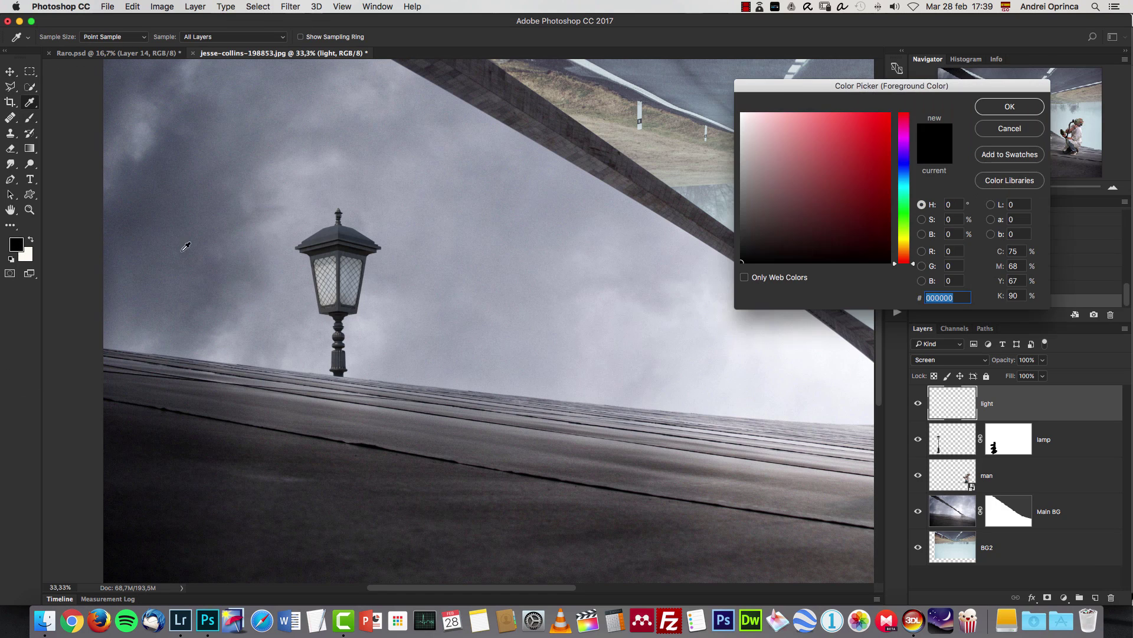
left_click_drag(903, 245, 906, 244)
left_click_drag(765, 207, 753, 219)
left_click(1002, 107)
key("b")
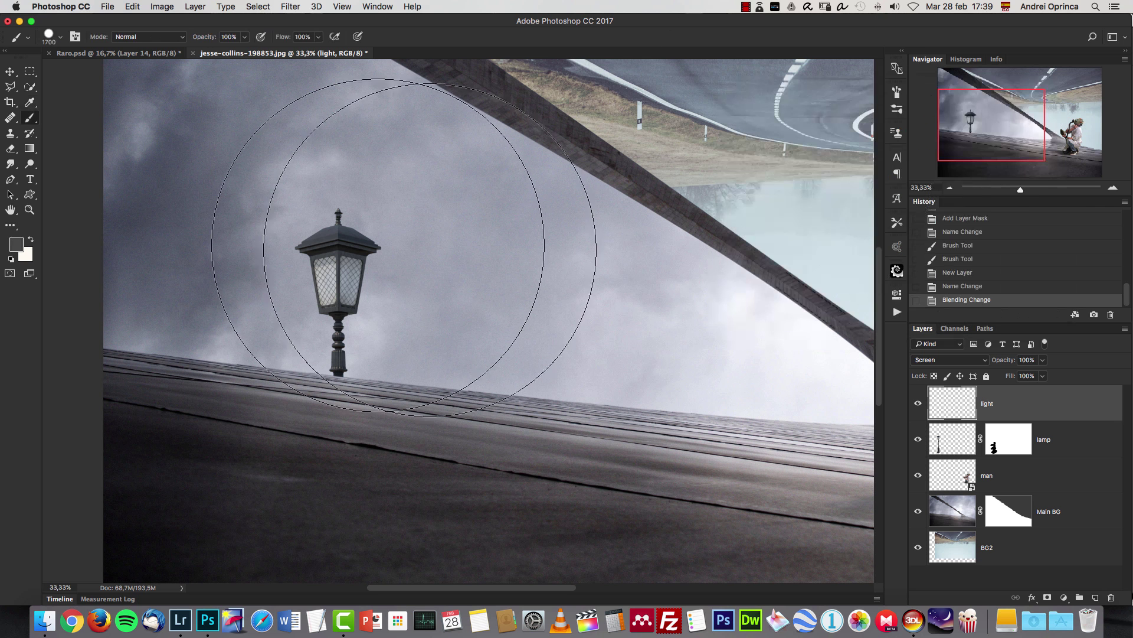
Set the 1900 px brush's hardness to 0% and undo the trial glow dabs over the lamp
left_click(344, 258)
key("super+z")
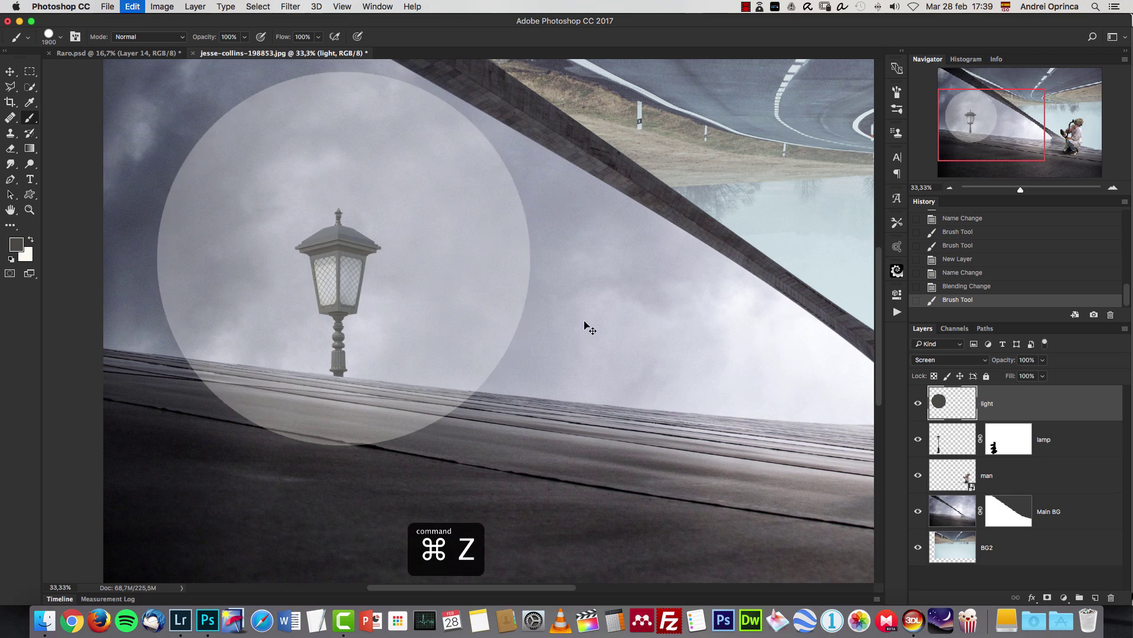
right_click(486, 224)
left_click_drag(579, 277, 510, 276)
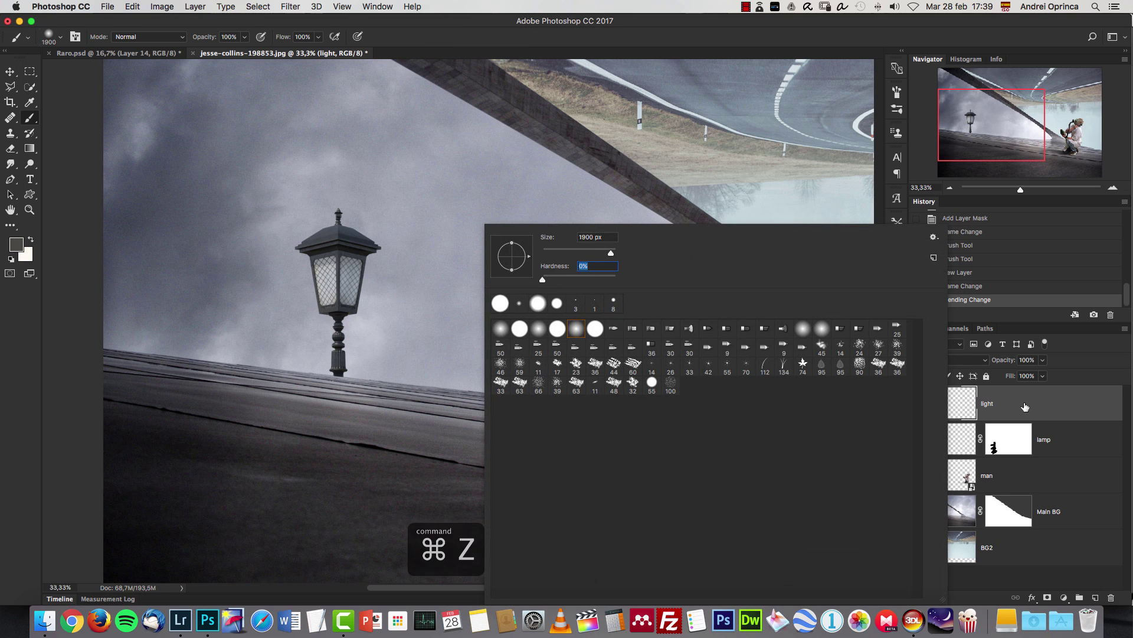
key("Return")
left_click(346, 267)
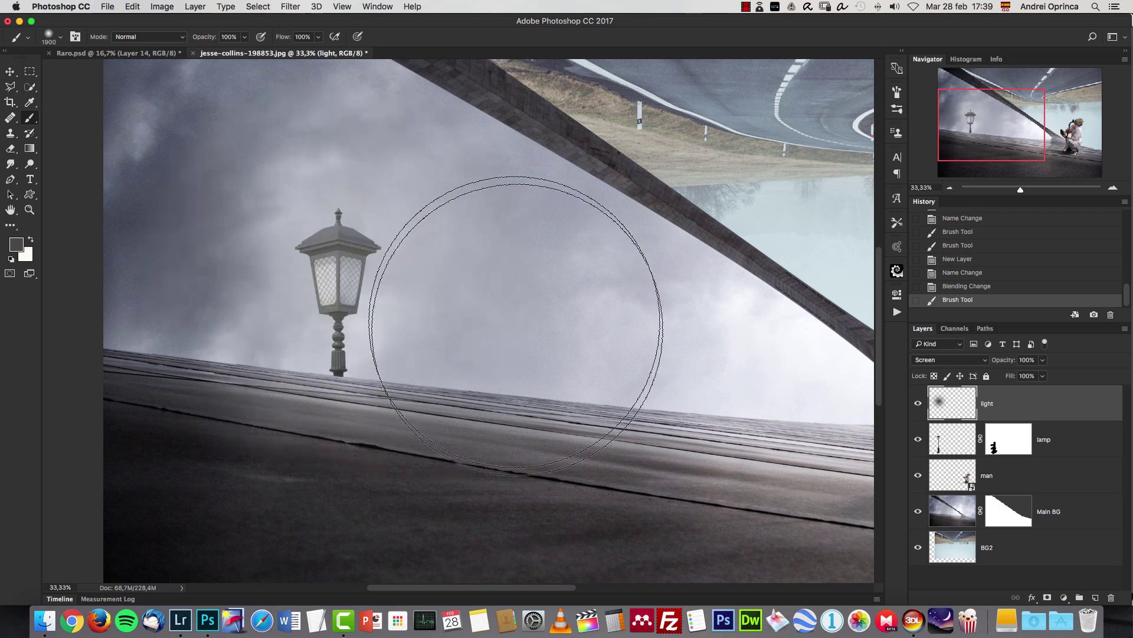
key("super+z")
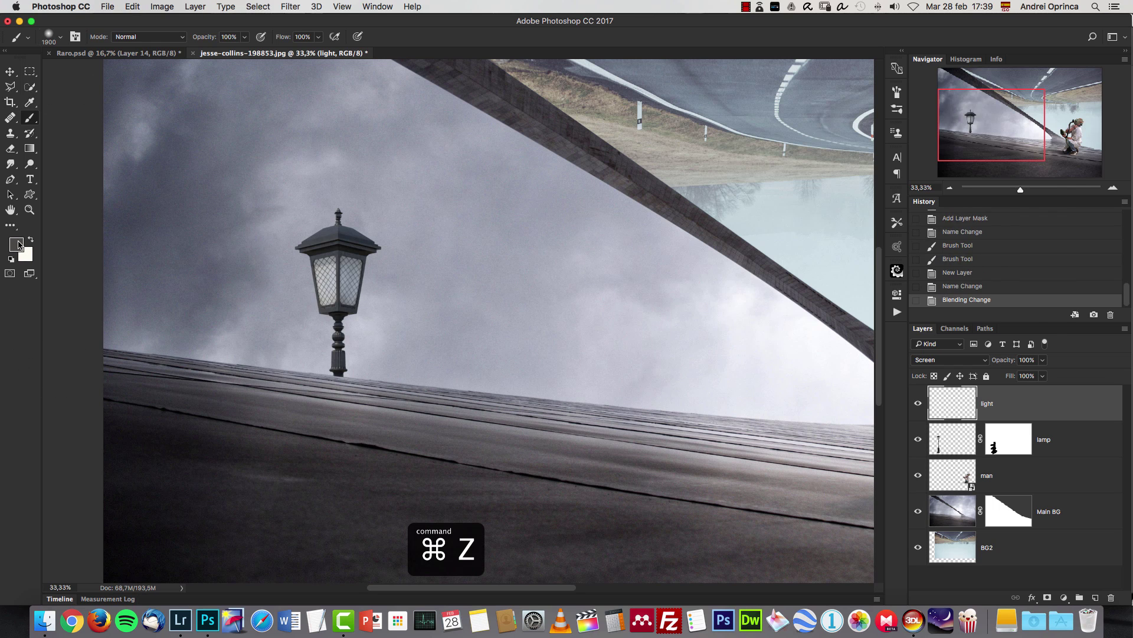
Set the foreground colour to 5f5d56 and paint one 1900 px soft glow dab centred on the lamp head
left_click(16, 243)
left_click_drag(754, 219, 754, 207)
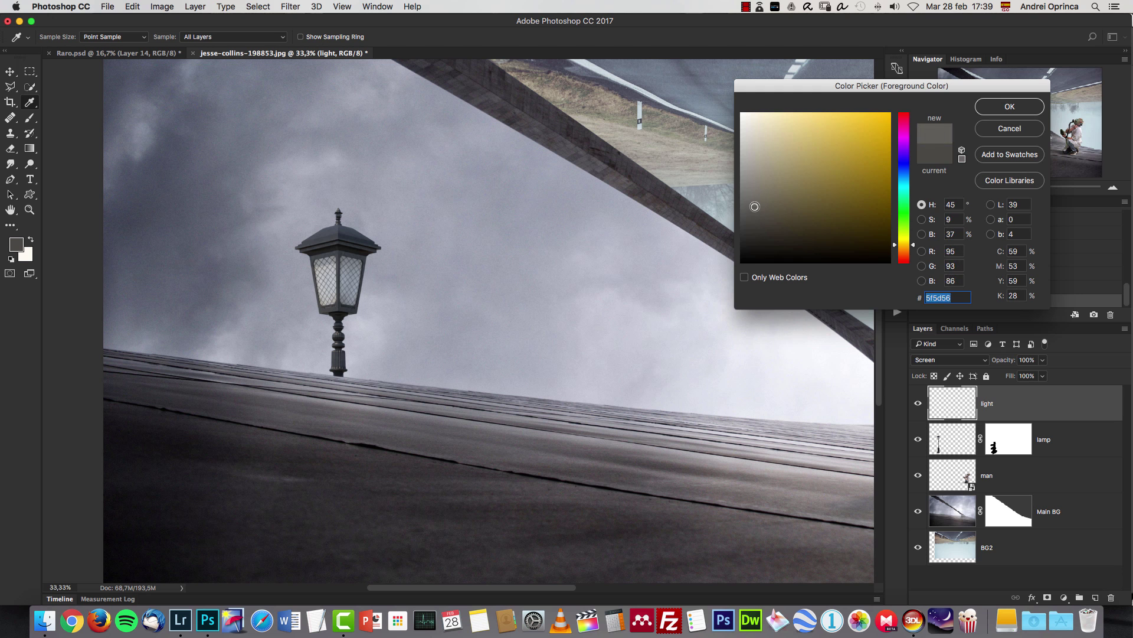
left_click(991, 111)
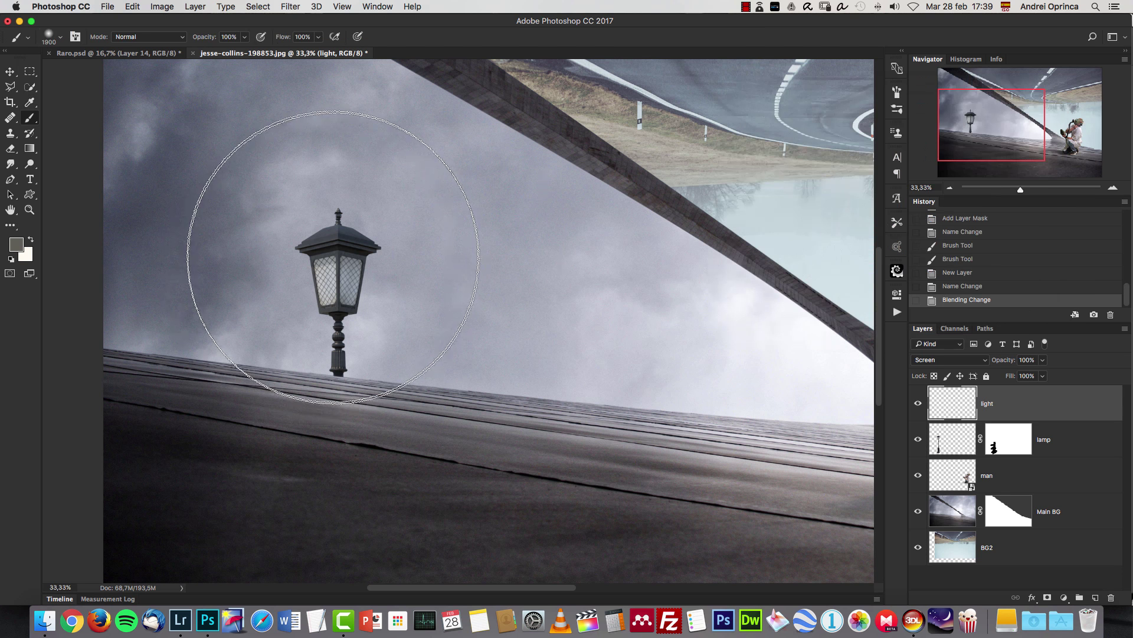
left_click(338, 266)
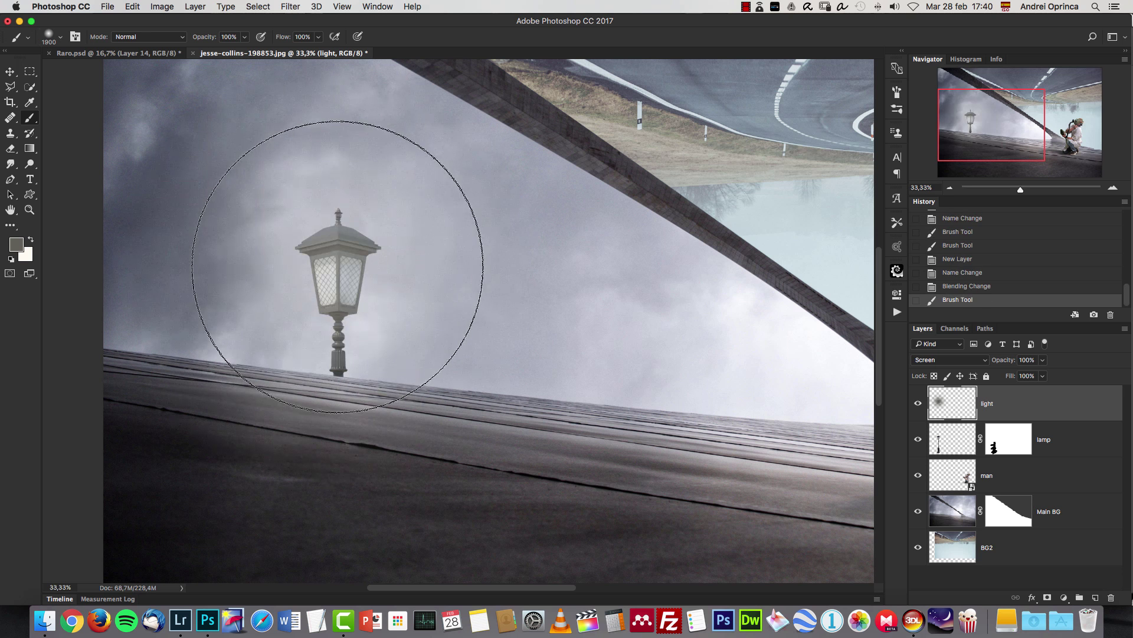
Lighten the foreground colour to 8b887d and add a 1500 px soft glow dab over the lamp head
left_click(23, 247)
left_click_drag(756, 207, 757, 182)
left_click(1009, 107)
key("bracketleft")
key("bracketleft")
key("bracketleft")
key("bracketleft")
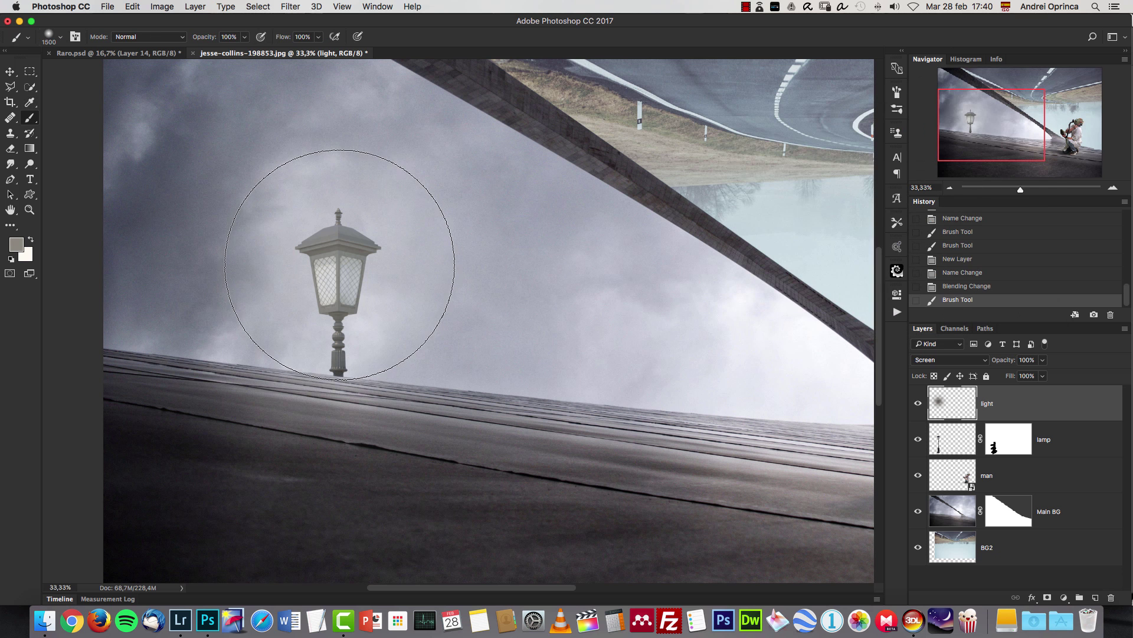
left_click(340, 263)
Set the foreground colour to b9b4a3 and add an 800 px soft glow dab over the lamp head
left_click(16, 244)
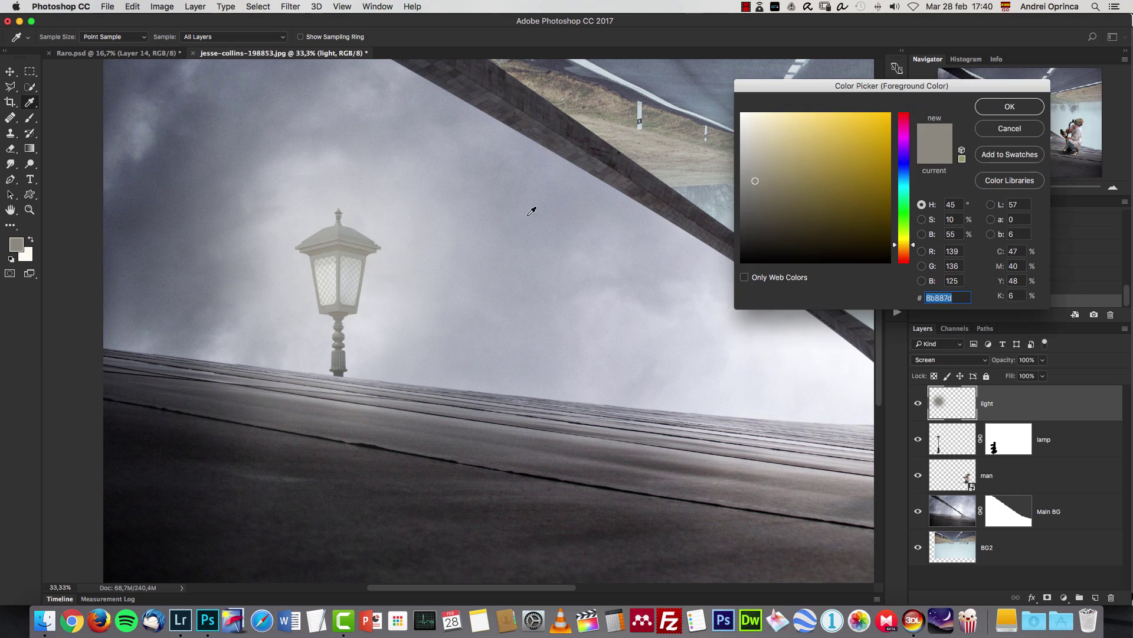
left_click_drag(760, 175, 758, 153)
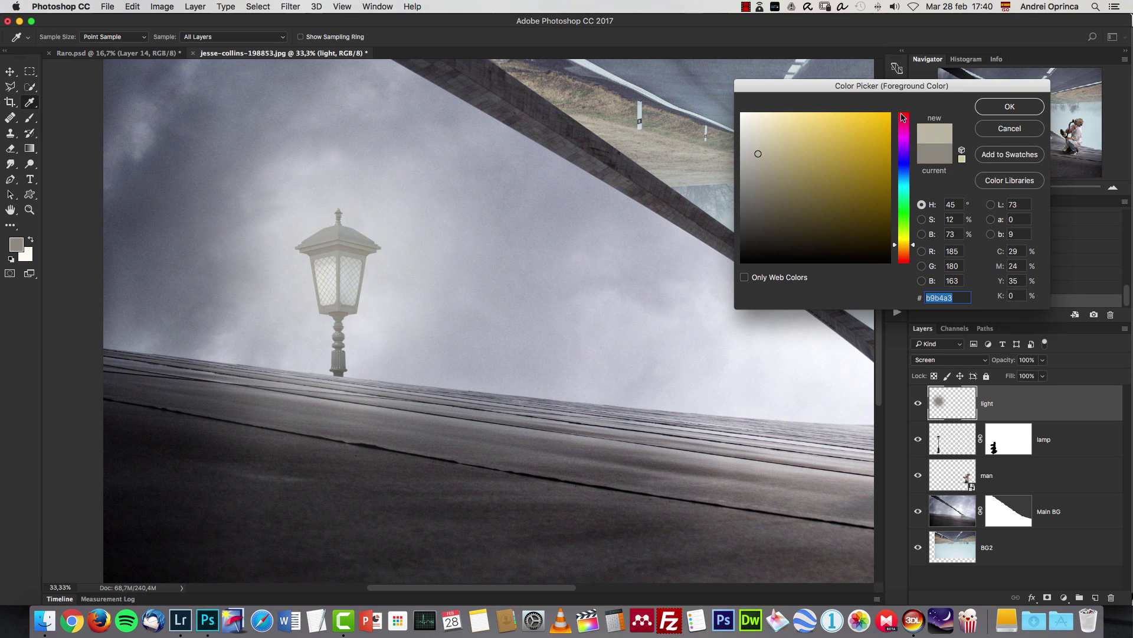
left_click(988, 111)
key("bracketleft")
key("bracketleft")
key("bracketleft")
key("bracketleft")
key("bracketleft")
key("bracketleft")
key("bracketleft")
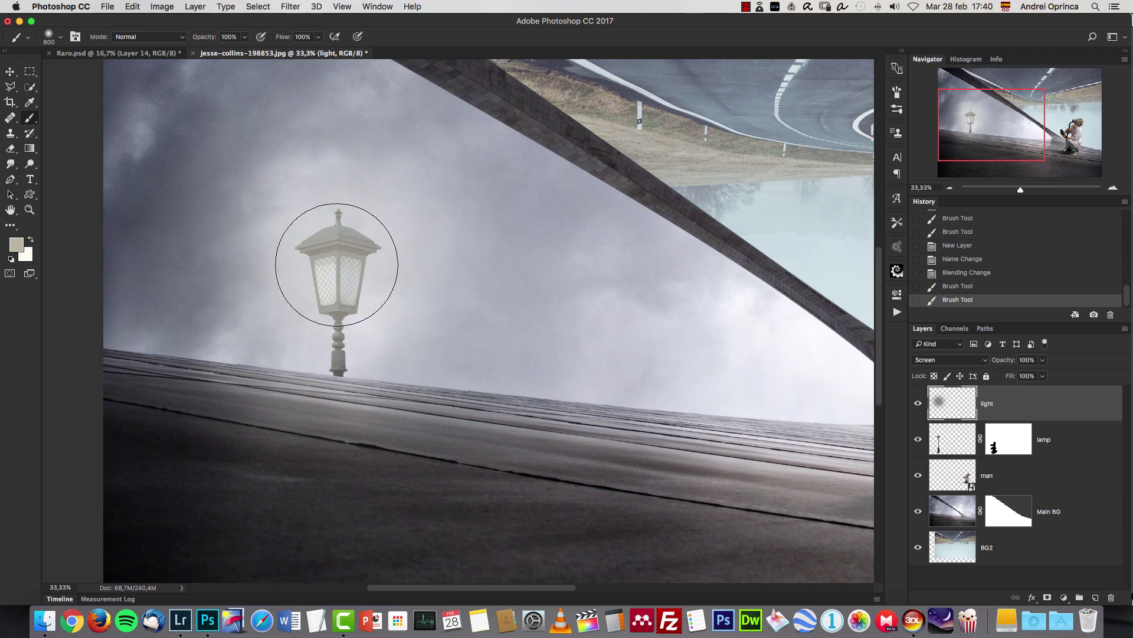
Add a 500 px pale cream dab at the lamp's core and compare the picture with the light layer hidden and shown
left_click(18, 247)
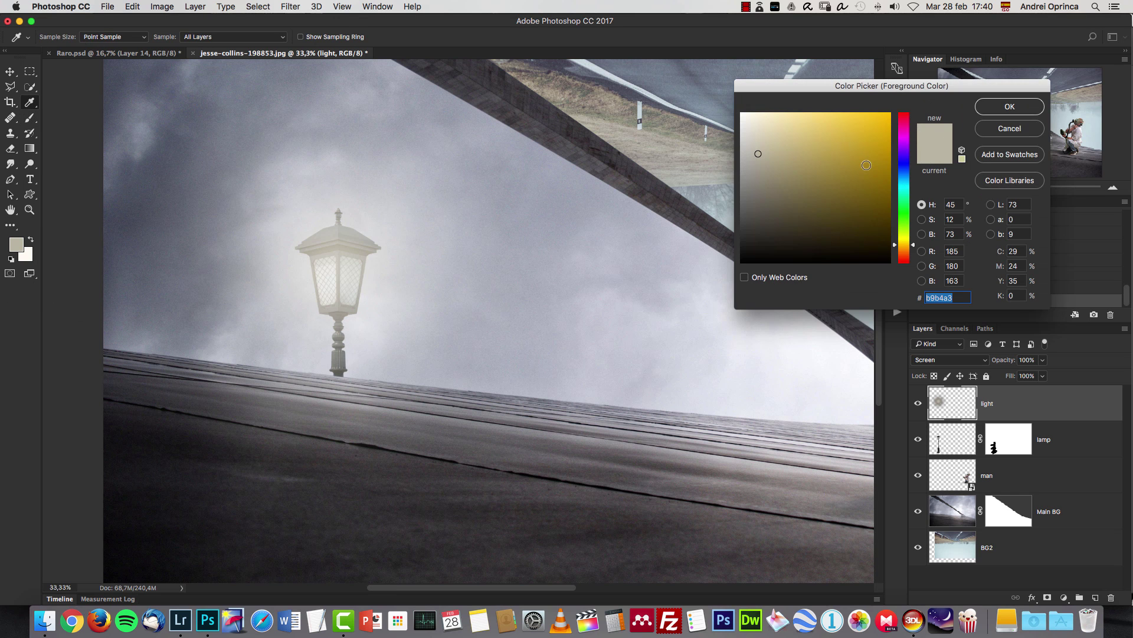
left_click_drag(755, 128, 758, 121)
left_click(990, 109)
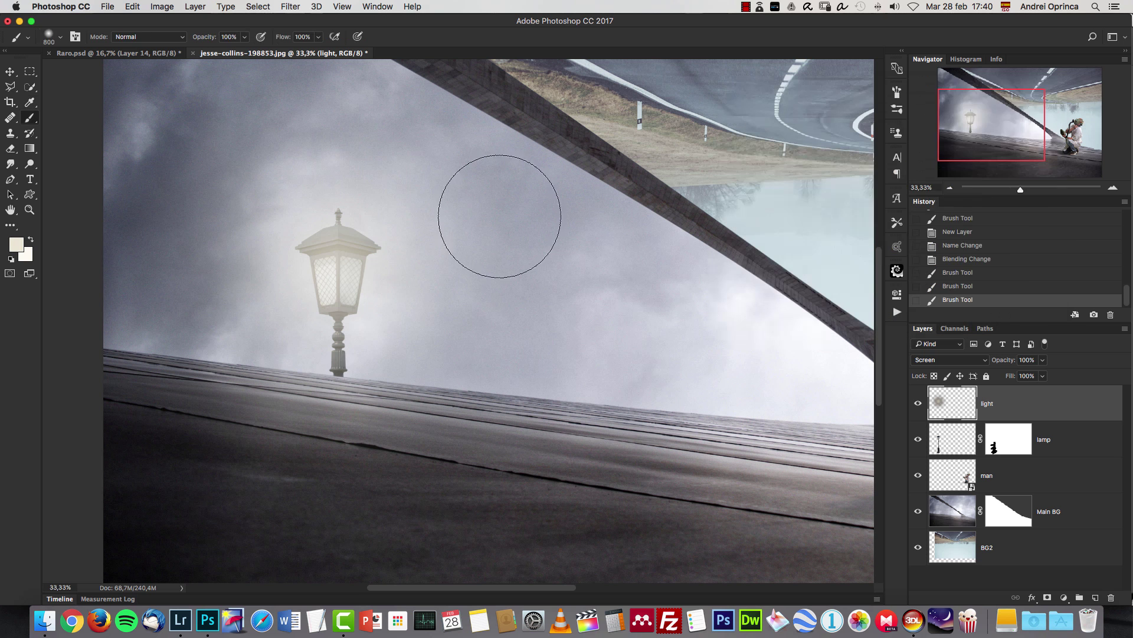
key("bracketleft")
left_click(340, 272)
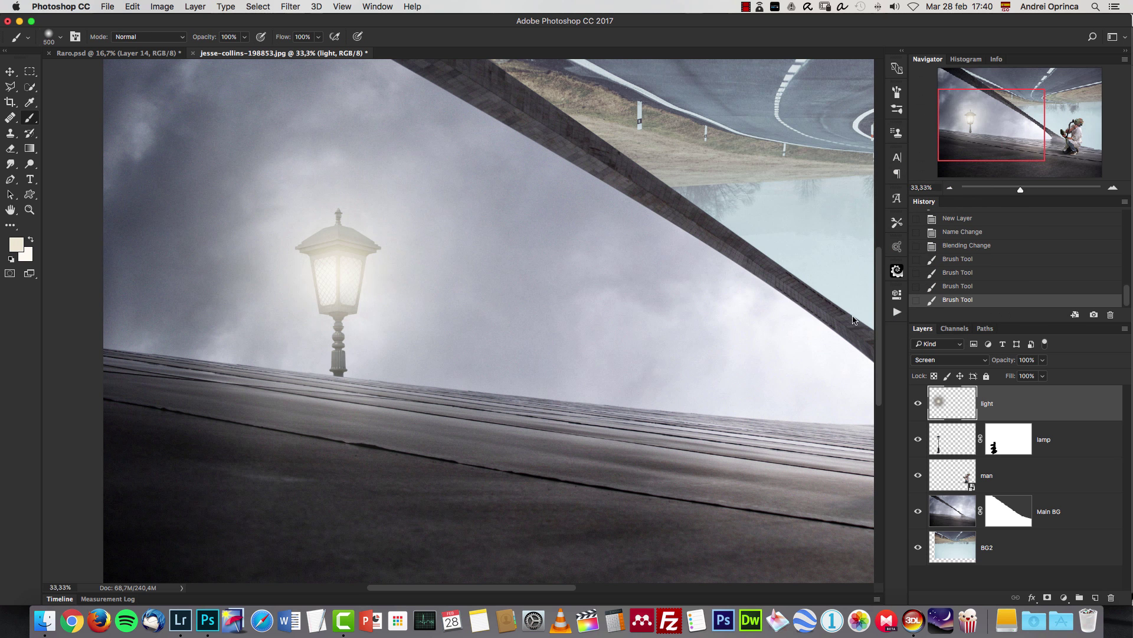
left_click(917, 405)
left_click(917, 403)
Examine the kneeling gas-mask figure up close at 100%, including the hose, canister and shirt
left_click(950, 189)
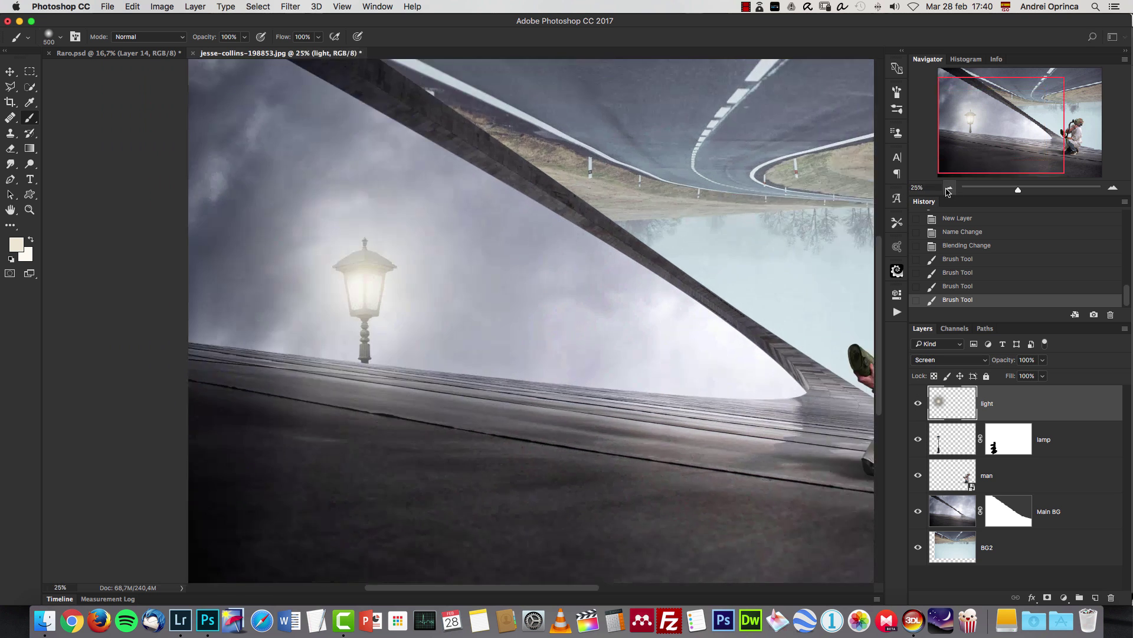
left_click(1113, 188)
key("super+1")
left_click_drag(1022, 115, 1078, 130)
left_click_drag(609, 286, 662, 338)
left_click_drag(638, 243, 708, 273)
left_click_drag(590, 372, 664, 311)
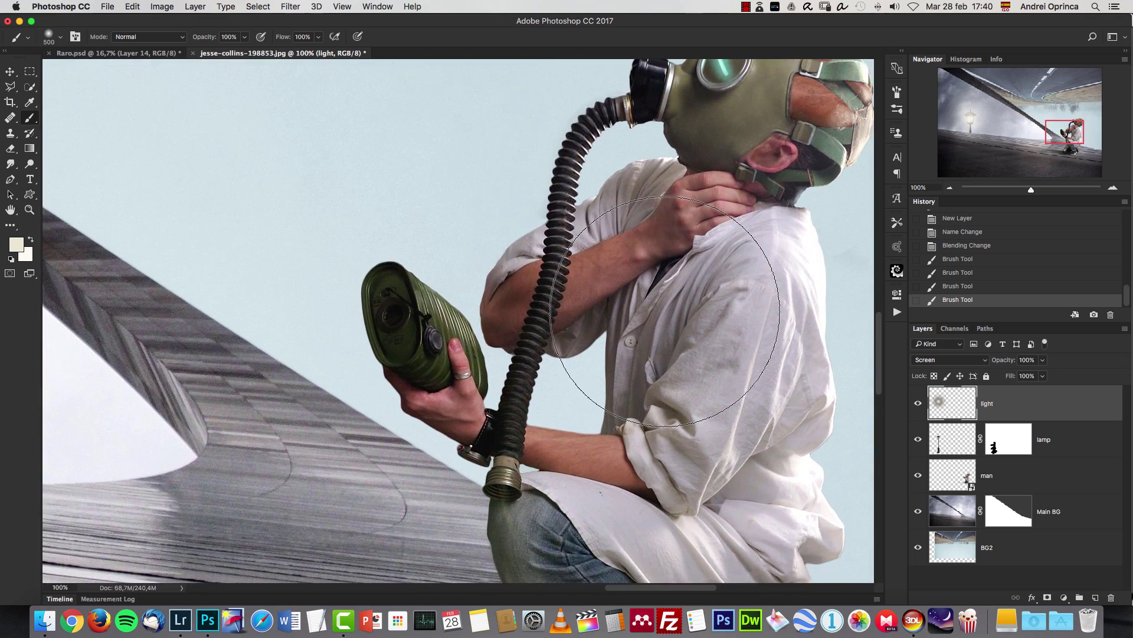
Embed the Thick Steam object from the PixelSquid lightbox with shadows and low resolution switched off, placed at 100% scale
left_click(29, 71)
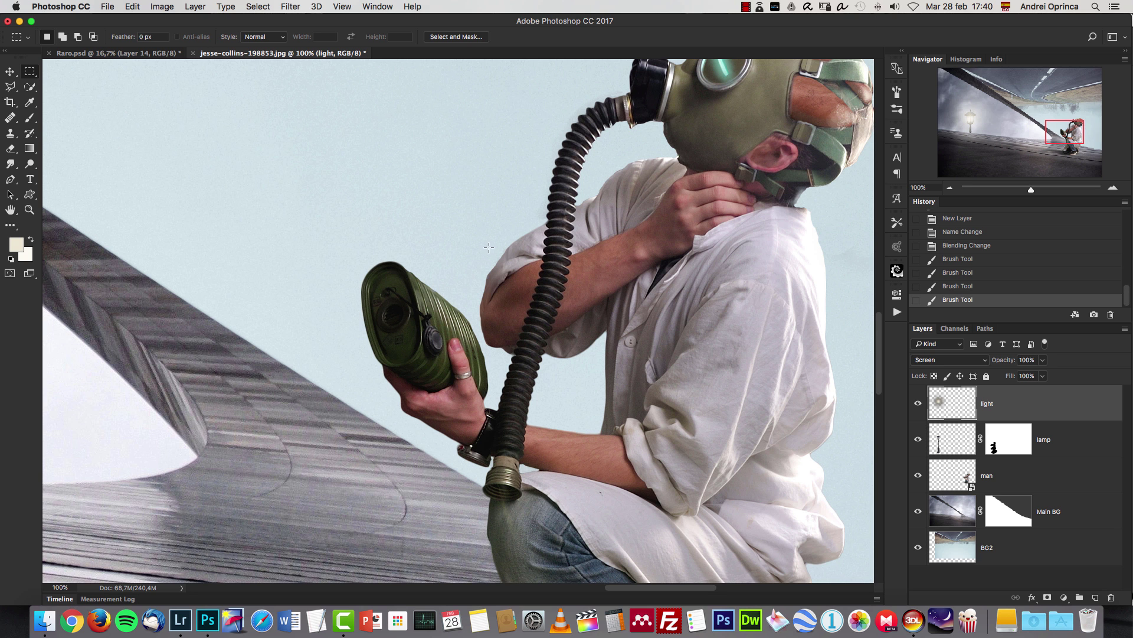
left_click(896, 270)
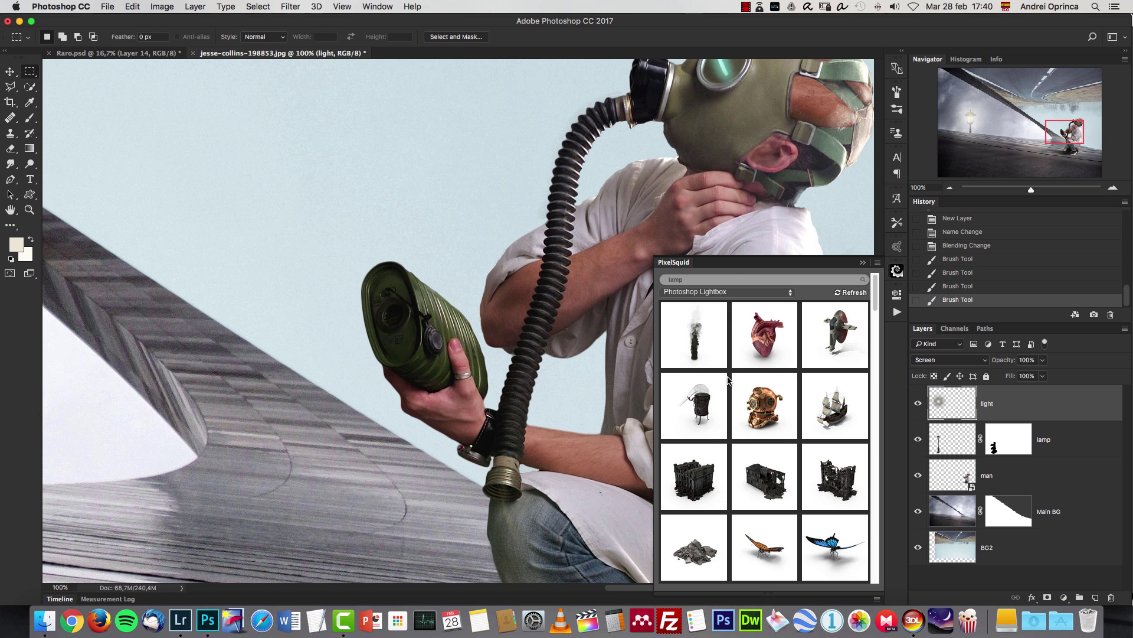
left_click(697, 341)
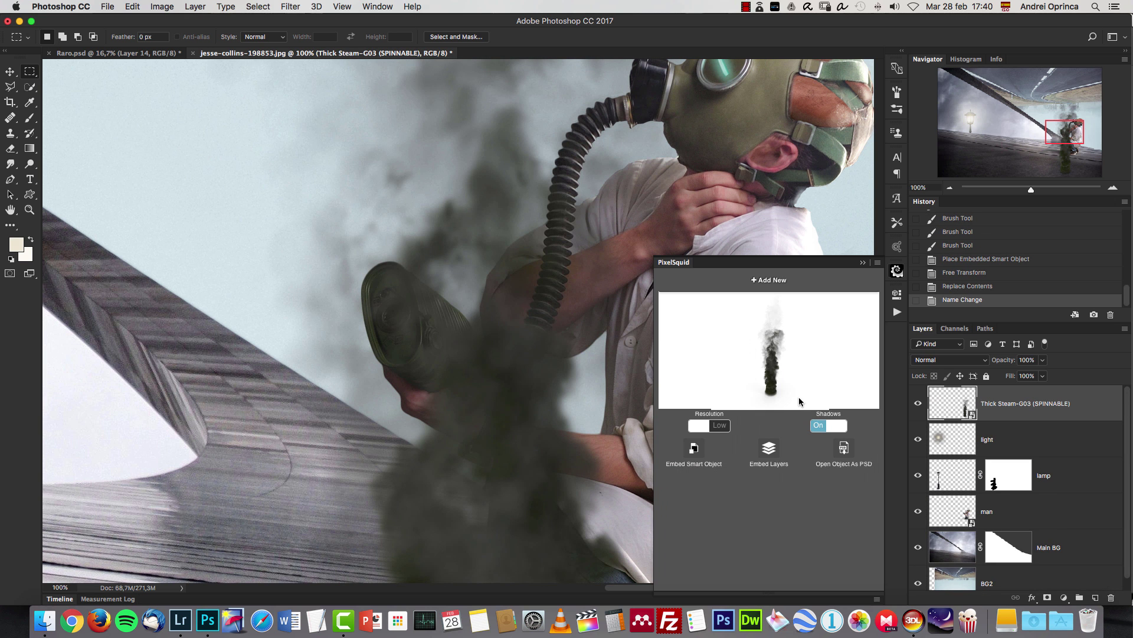
left_click(820, 425)
left_click(719, 425)
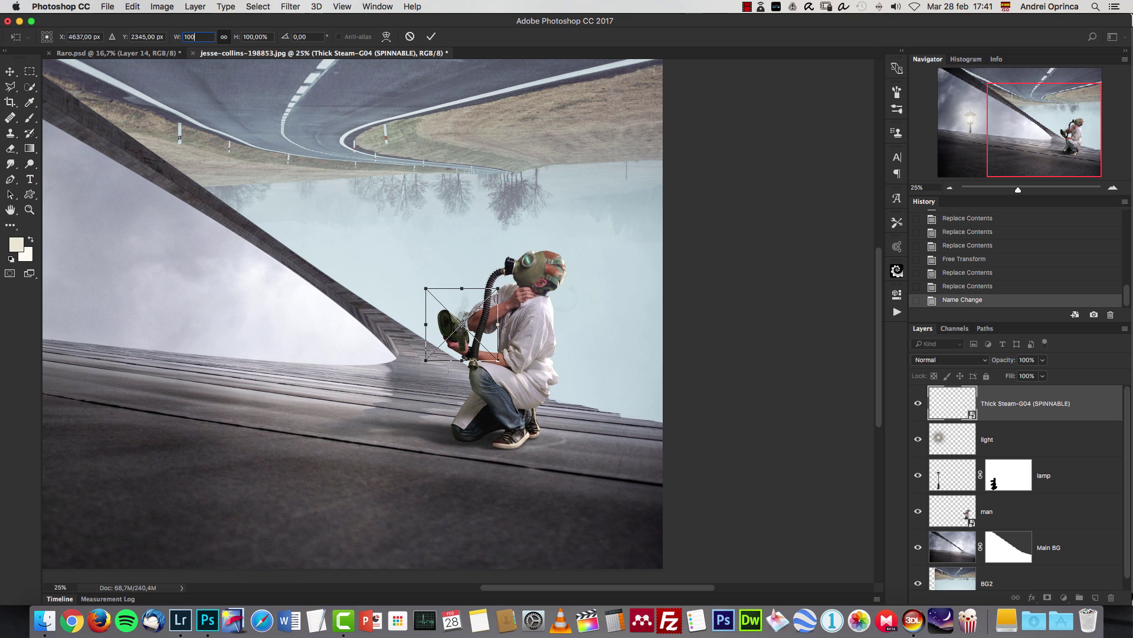
key("Return")
key("super+1")
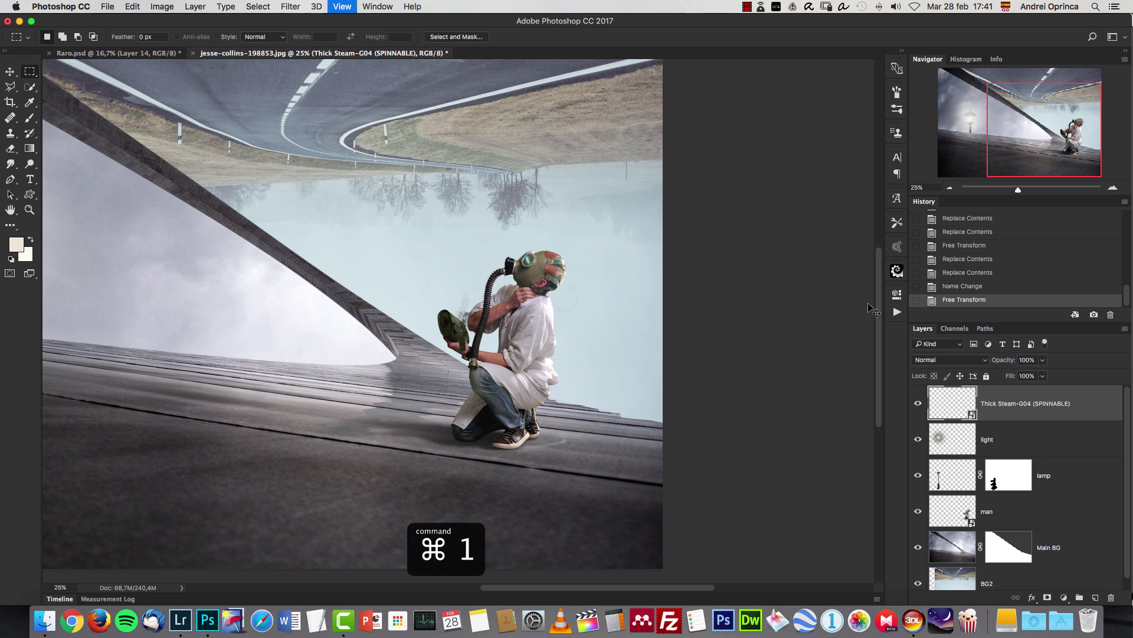
Move the smoke onto the green canister's opening and enlarge it proportionally to about 141%
key("v")
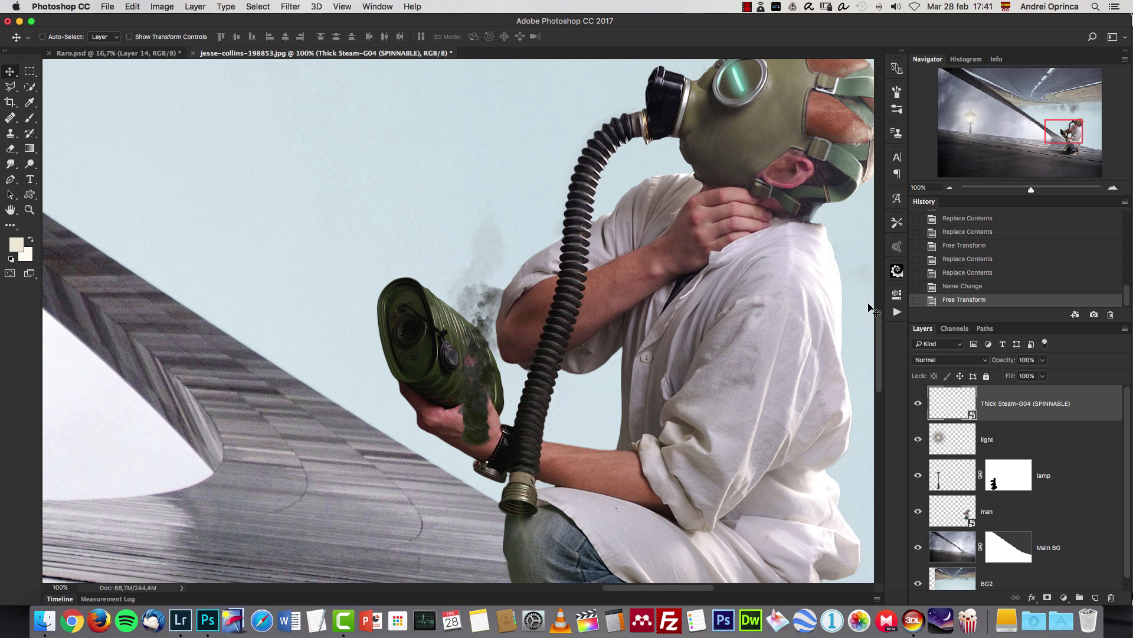
left_click_drag(473, 368, 405, 262)
key("super+t")
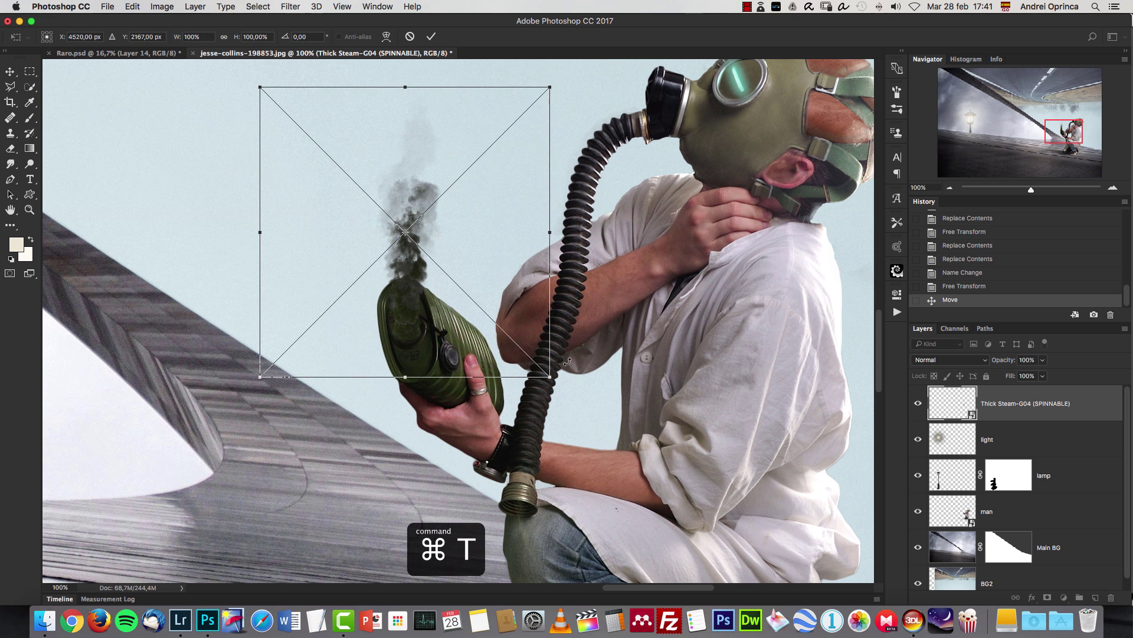
left_click_drag(549, 378, 614, 438)
left_click_drag(504, 416, 496, 361)
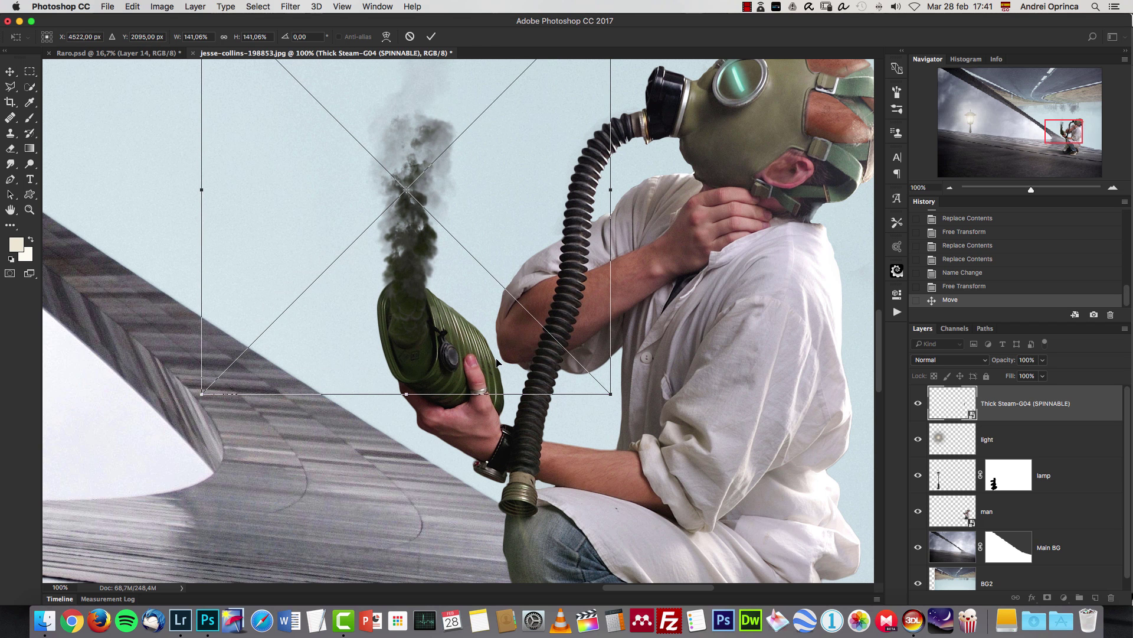
key("super+1")
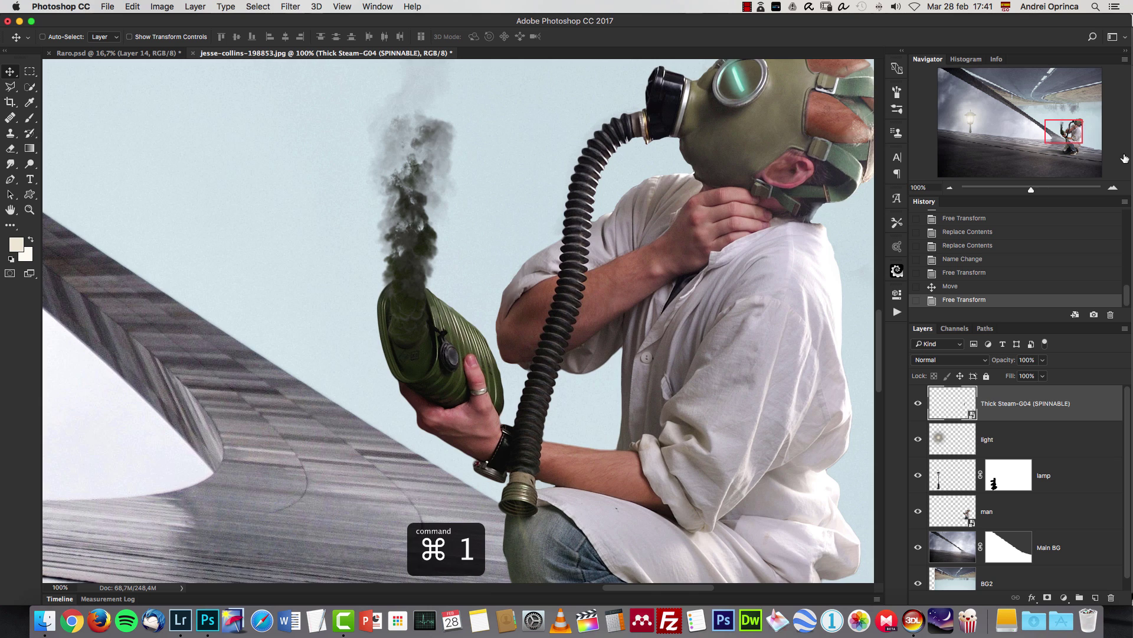
Reduce the smoke layer's saturation to -48 with Hue/Saturation
left_click(1113, 189)
left_click(1112, 189)
left_click_drag(427, 304, 537, 292)
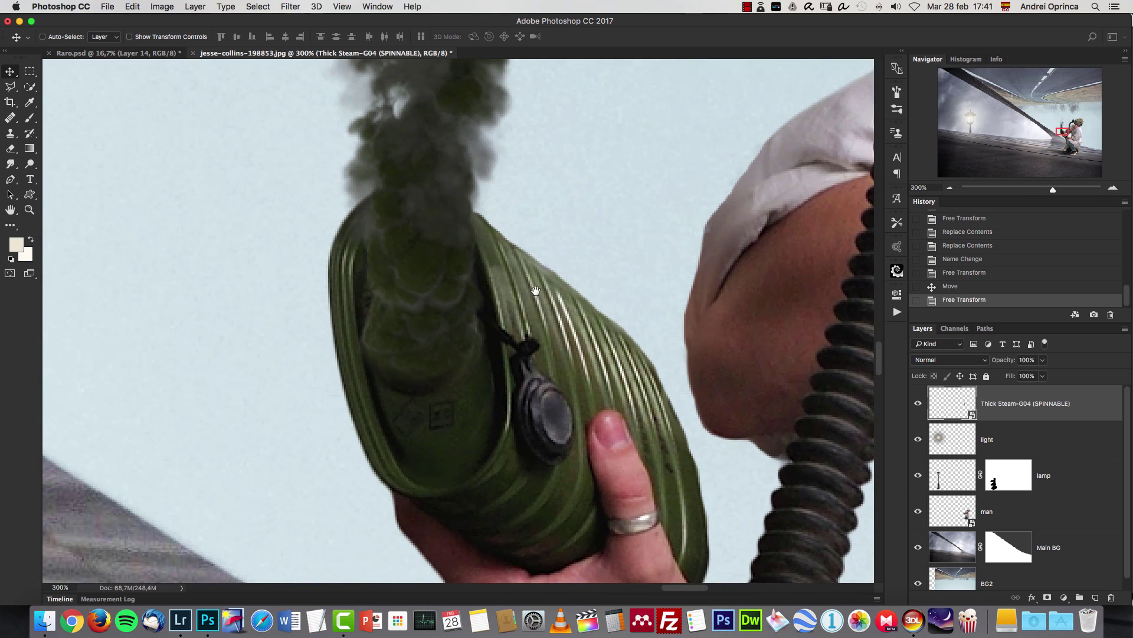
mouse_move(450, 304)
left_mouse_down()
mouse_move(453, 275)
mouse_move(450, 305)
left_mouse_up()
key("super+1")
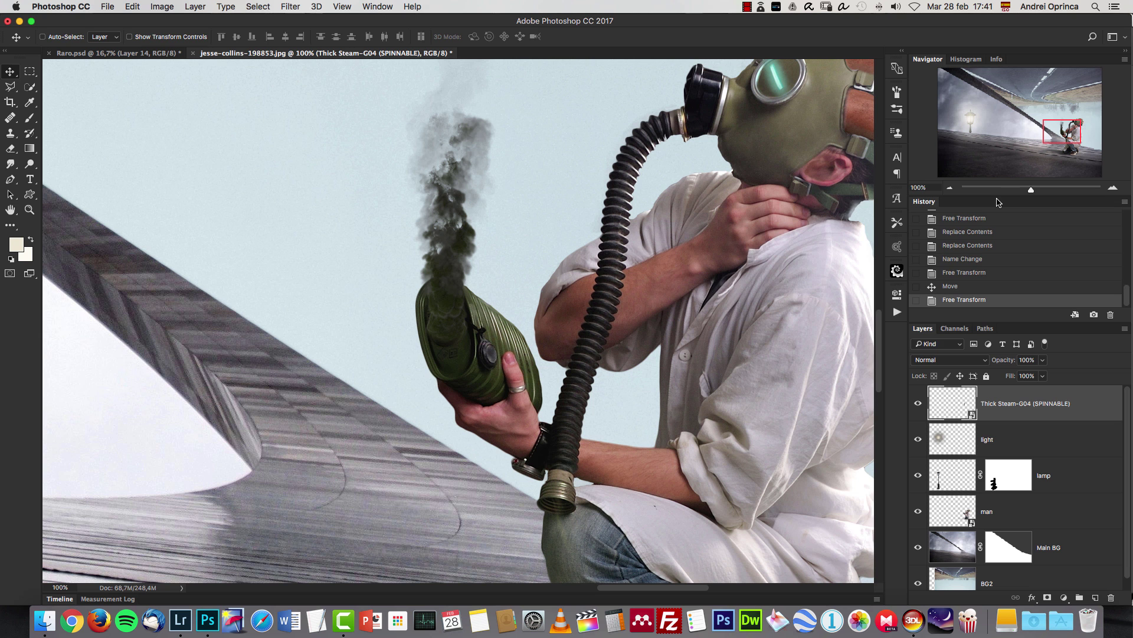
key("super+u")
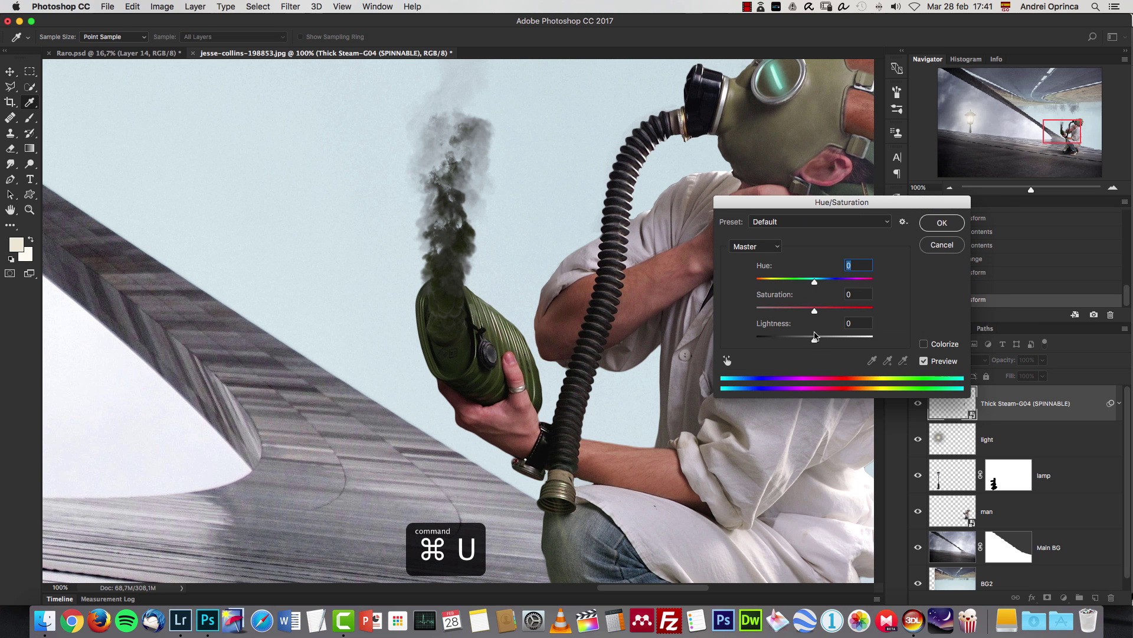
left_click_drag(816, 313, 786, 313)
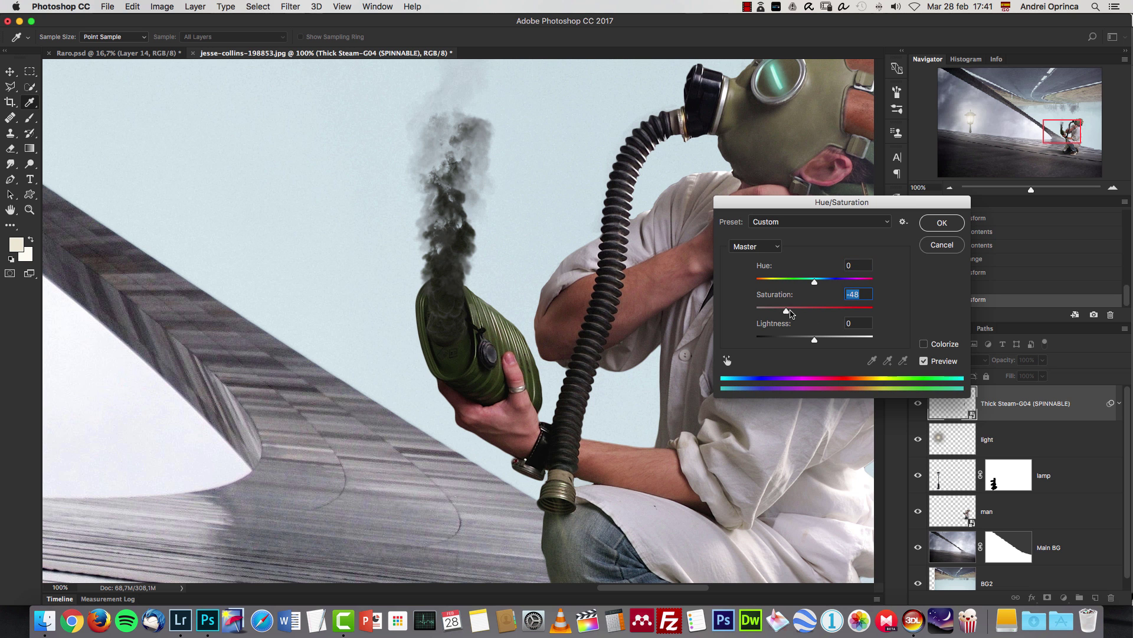
left_click(947, 223)
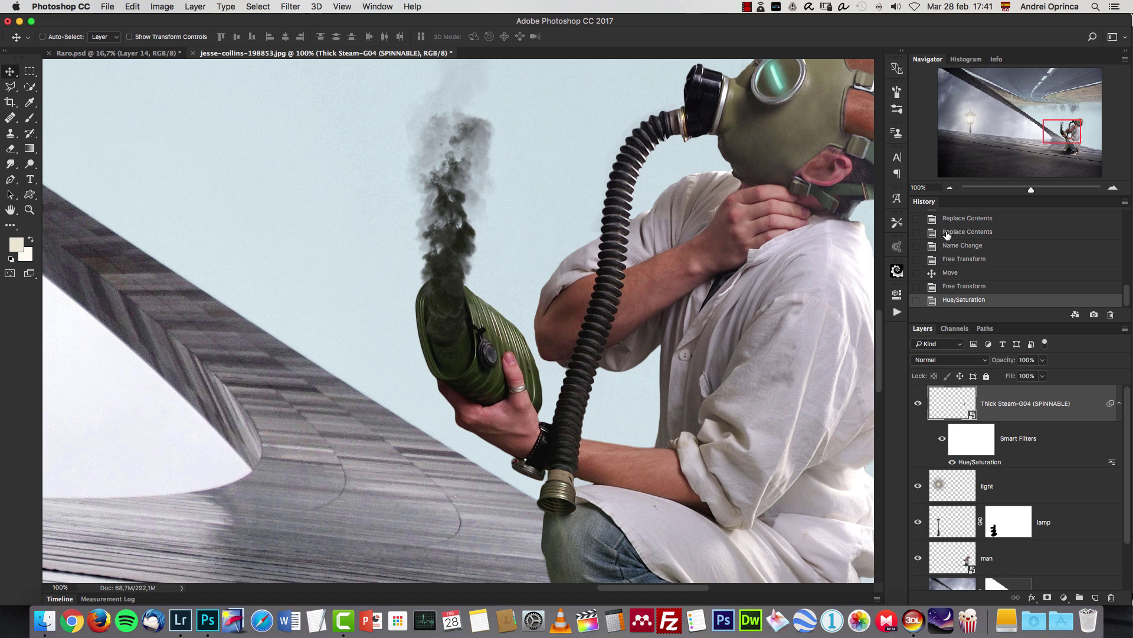
Compare the figure with the finished version in Raro.psd at 100%, checking the smoke around the canister and hose end
left_click_drag(670, 406, 607, 274)
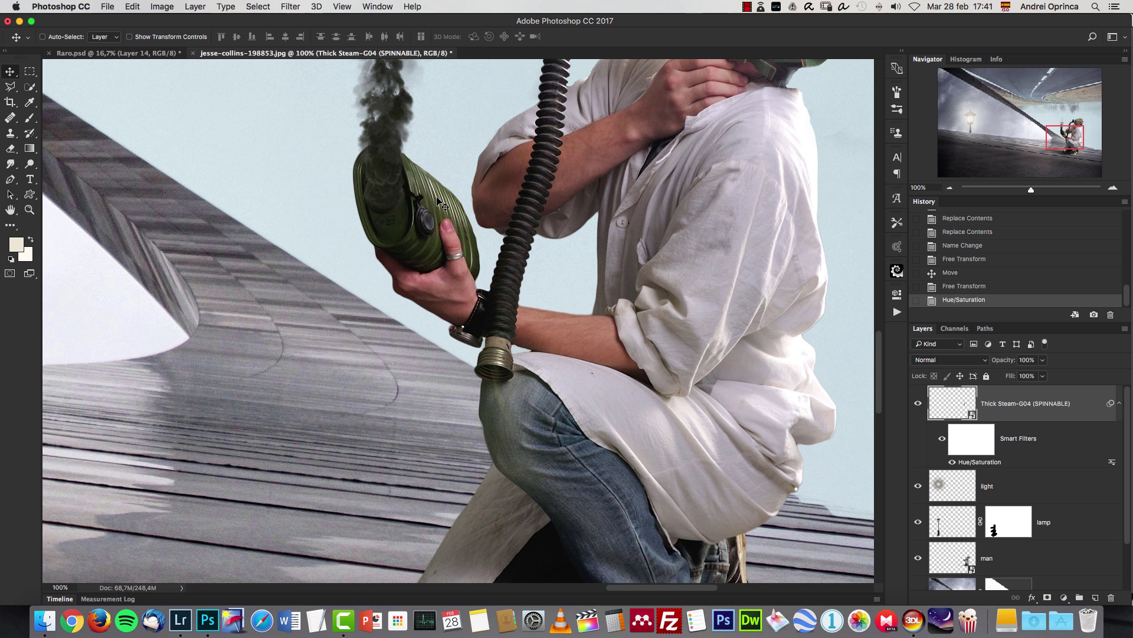
left_click_drag(569, 201, 573, 287)
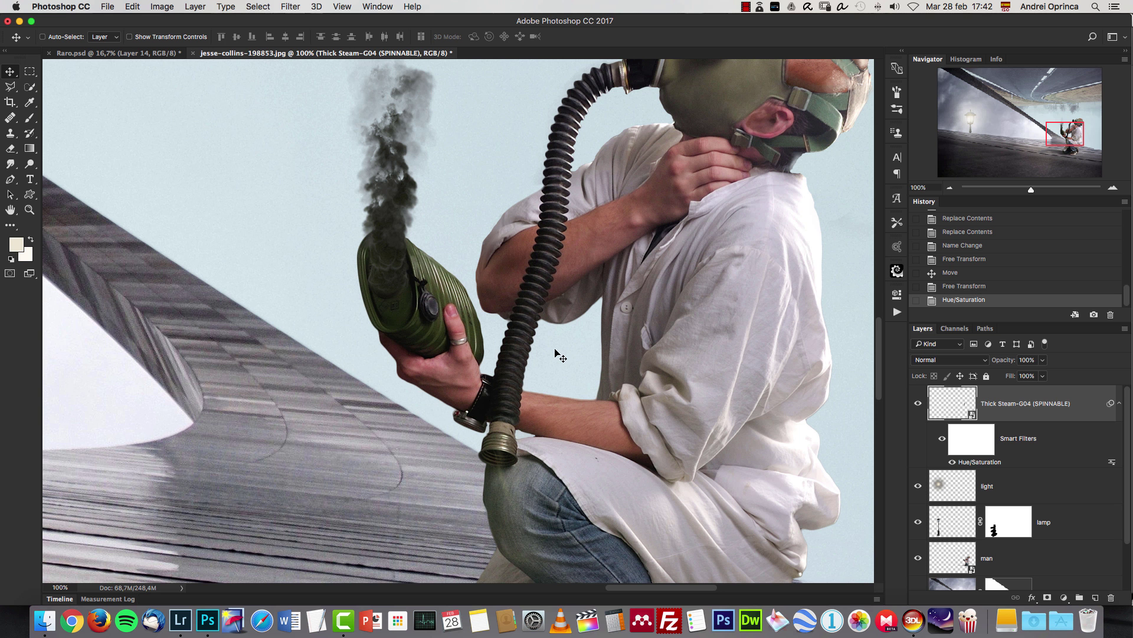
left_click(163, 55)
key("super+1")
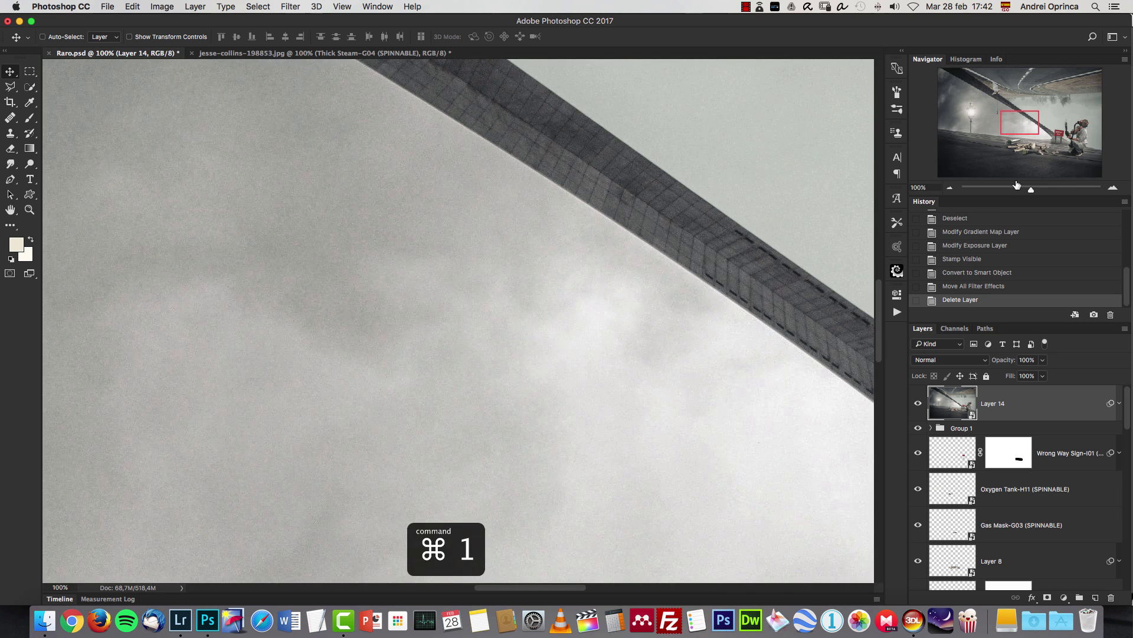
left_click(1074, 155)
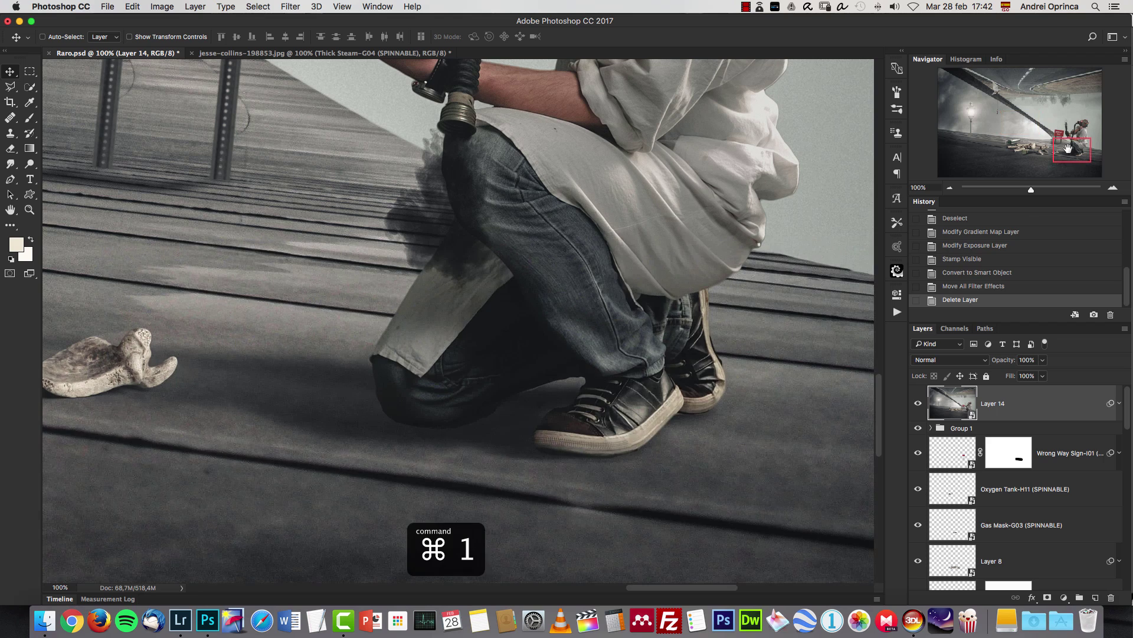
scroll(614, 319, "up", 5)
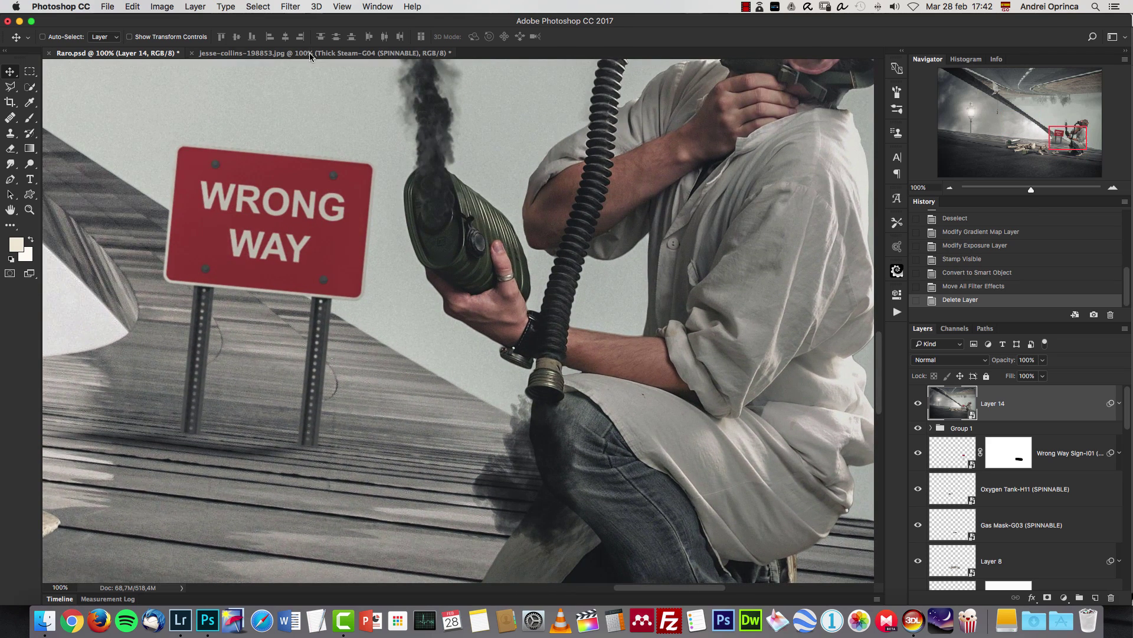
left_click(313, 54)
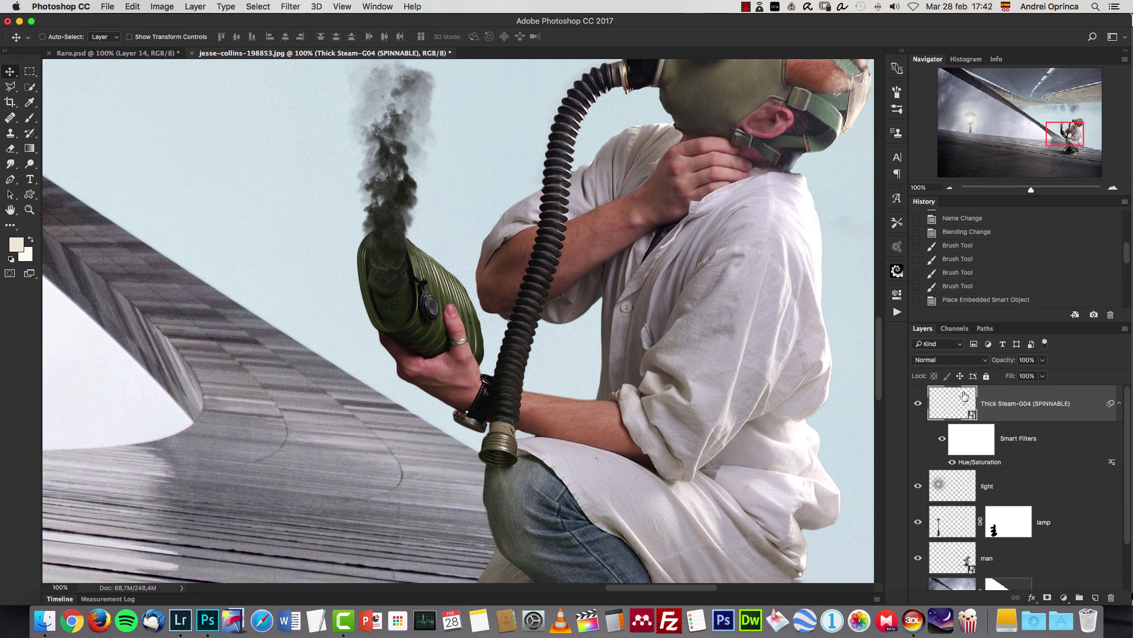
Duplicate the smoke layer and transform the copy so it pours from the metal end of the hose over the knee
key("ctrl+j")
key("ctrl+t")
left_click_drag(519, 147, 528, 390)
left_click_drag(709, 479, 625, 412)
left_click_drag(595, 258, 613, 530)
left_click_drag(626, 424, 654, 454)
left_click_drag(643, 459, 708, 419)
left_click_drag(568, 438, 581, 454)
key("Return")
key("Up")
Open shattered-glass.jpg from the Stock folder
key("super+1")
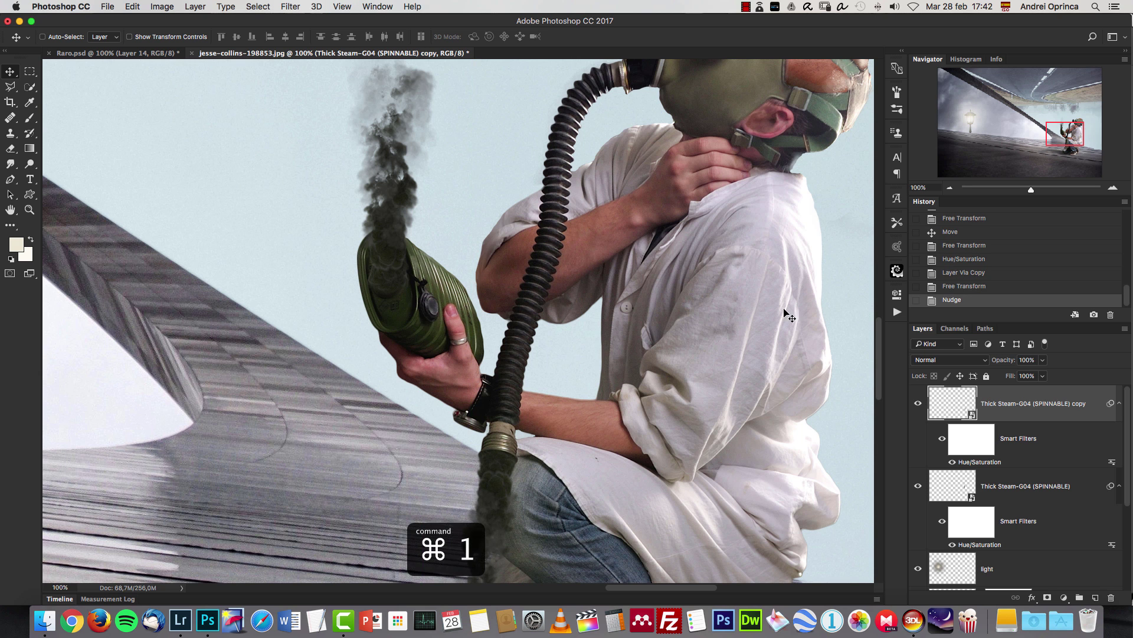
left_click(950, 187)
left_click_drag(714, 202, 576, 358)
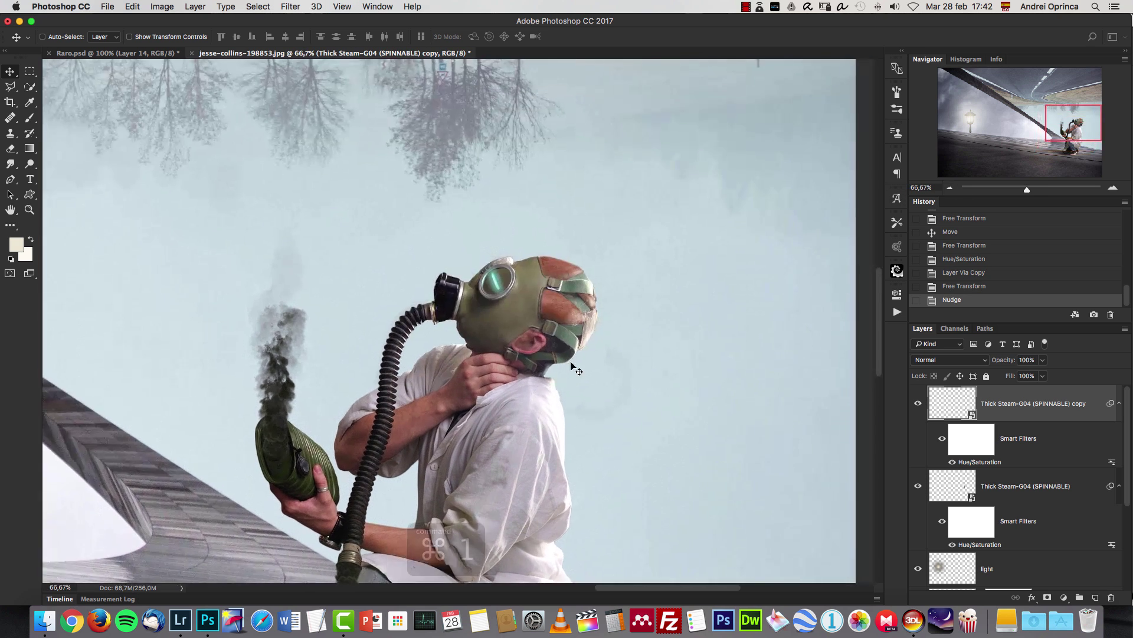
key("super+1")
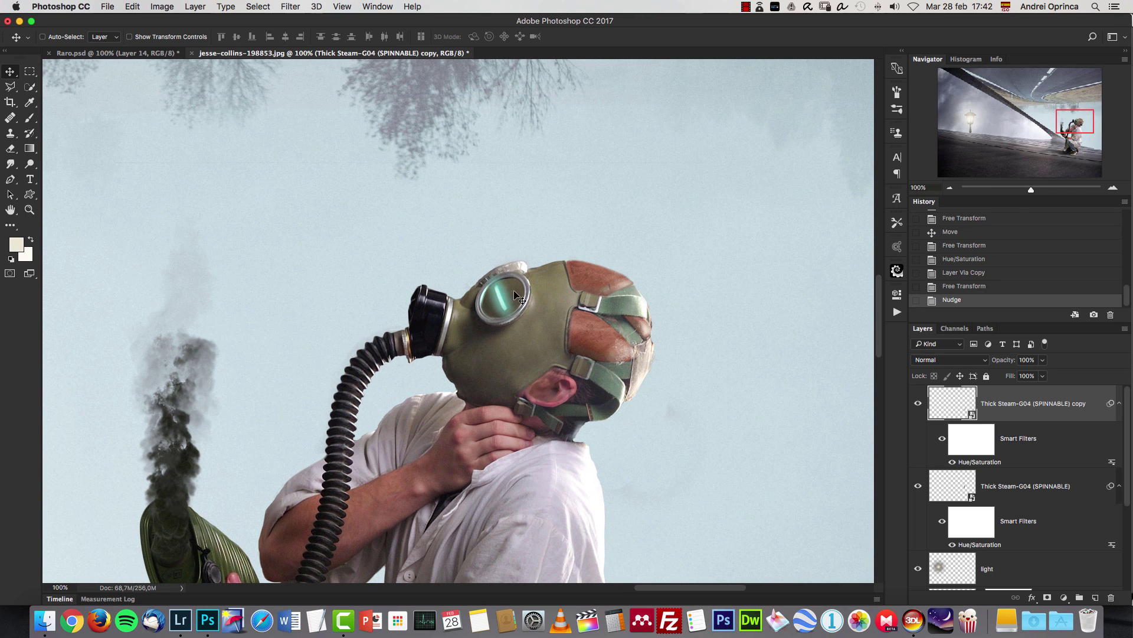
key("super+o")
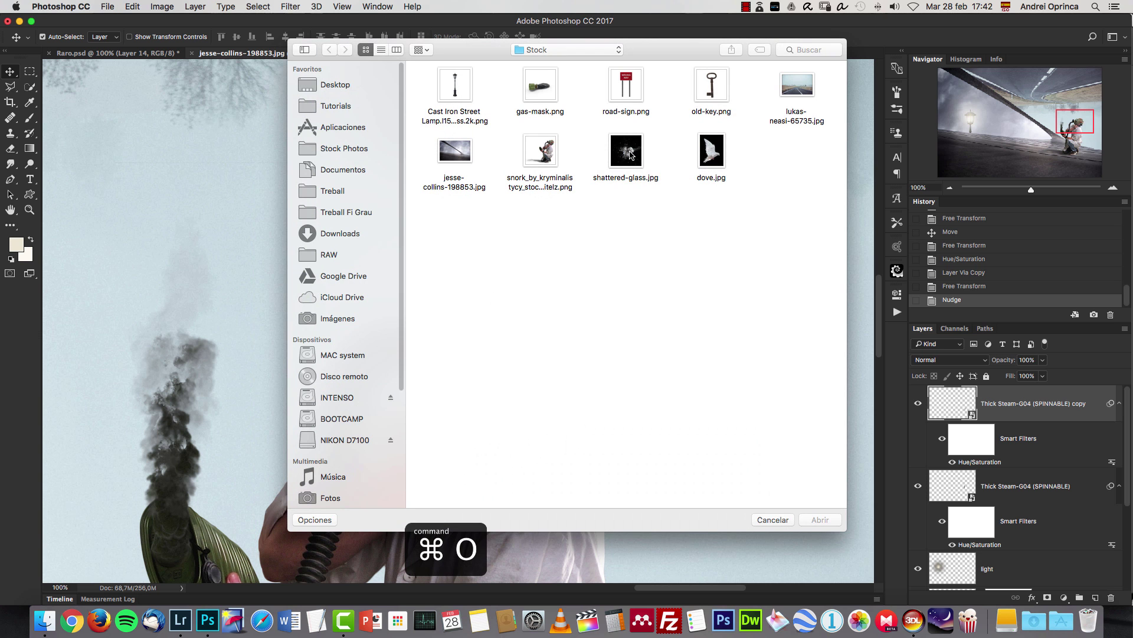
left_click(634, 159)
left_click(818, 519)
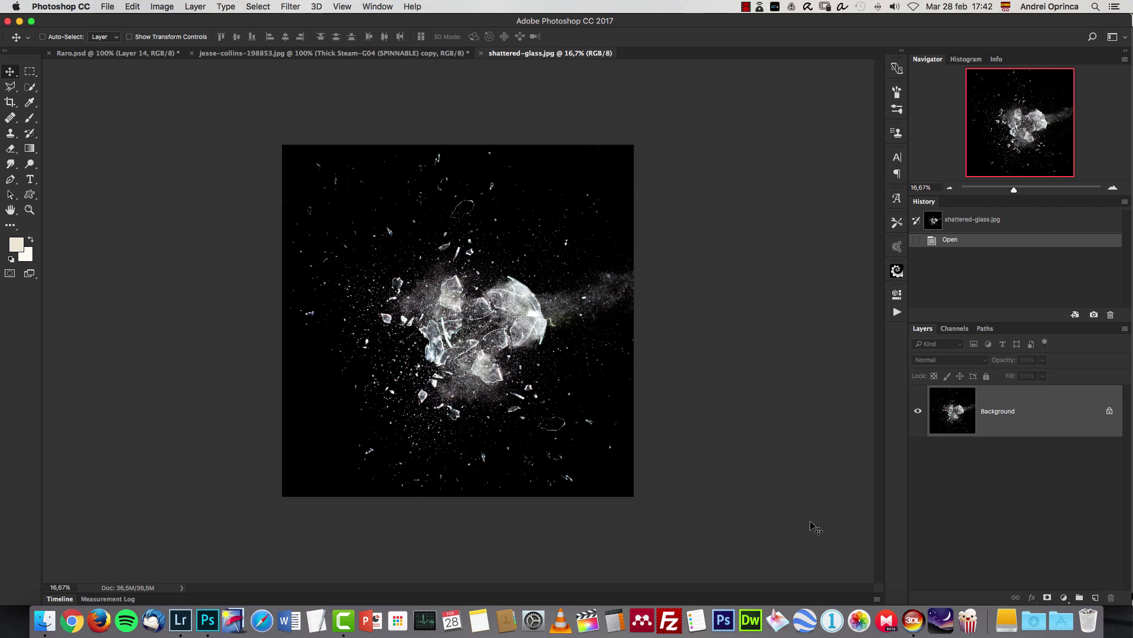
Transfer the entire shattered-glass picture into the composite as a new layer and close its source file
key("super+a")
key("super+x")
key("super+w")
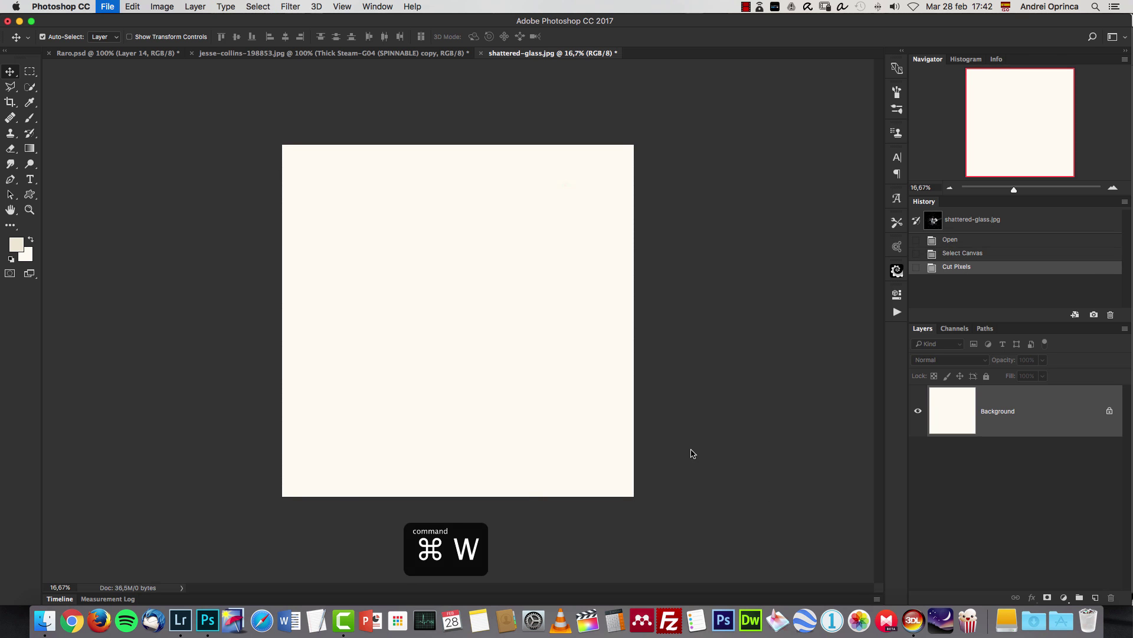
left_click(518, 213)
key("super+v")
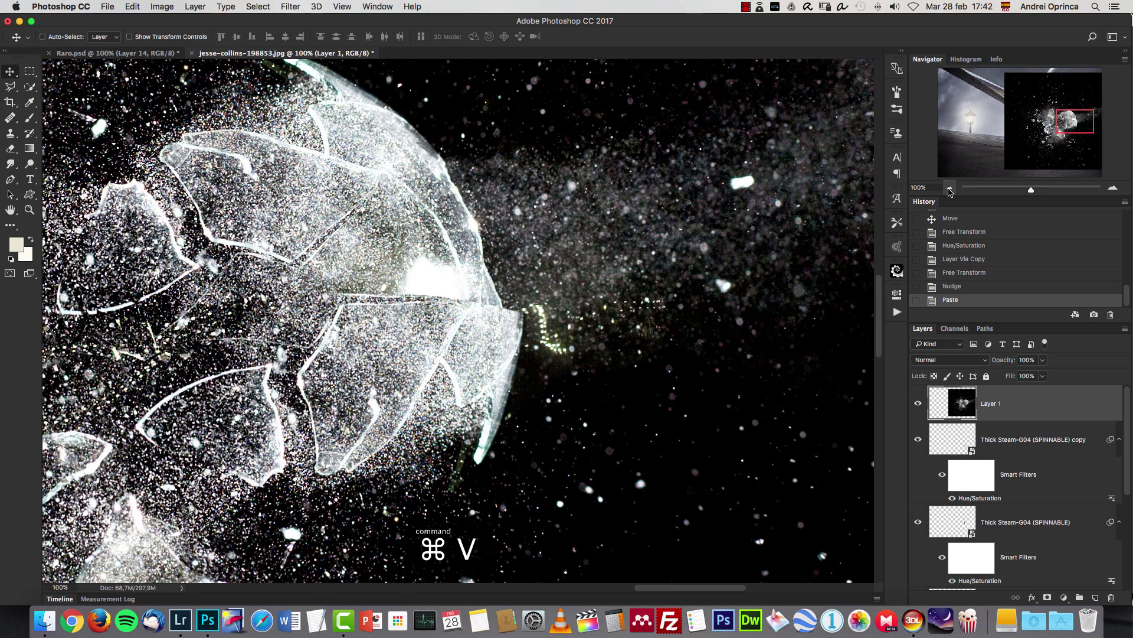
Scale the shattered-glass layer down proportionally to 20%
left_click(949, 188)
left_click(949, 188)
left_click(949, 187)
left_click(950, 189)
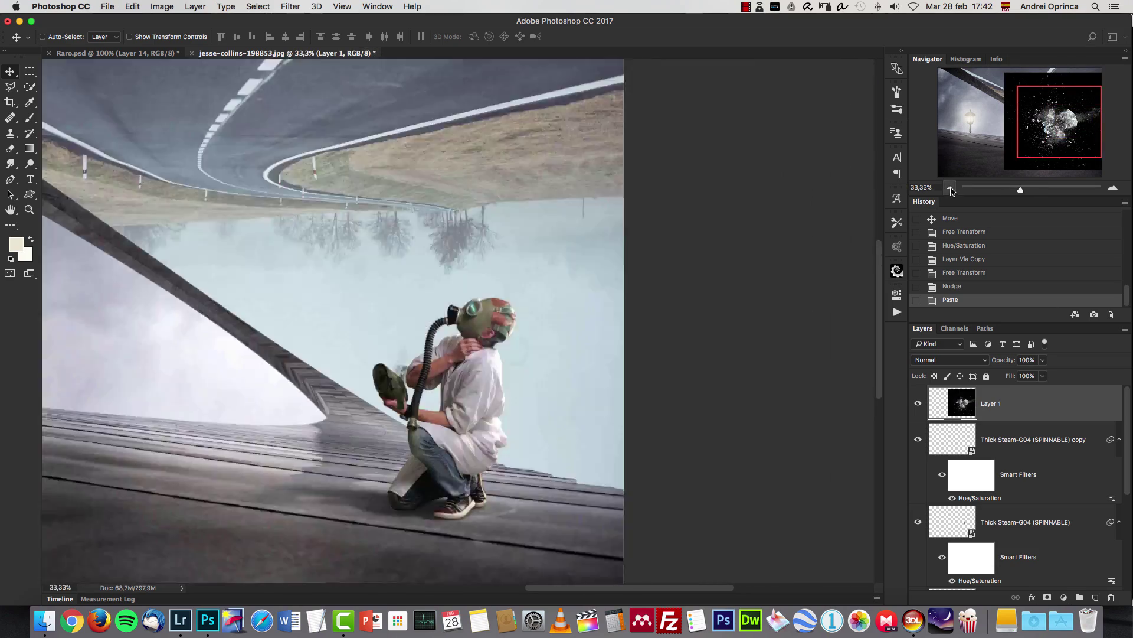
key("super+t")
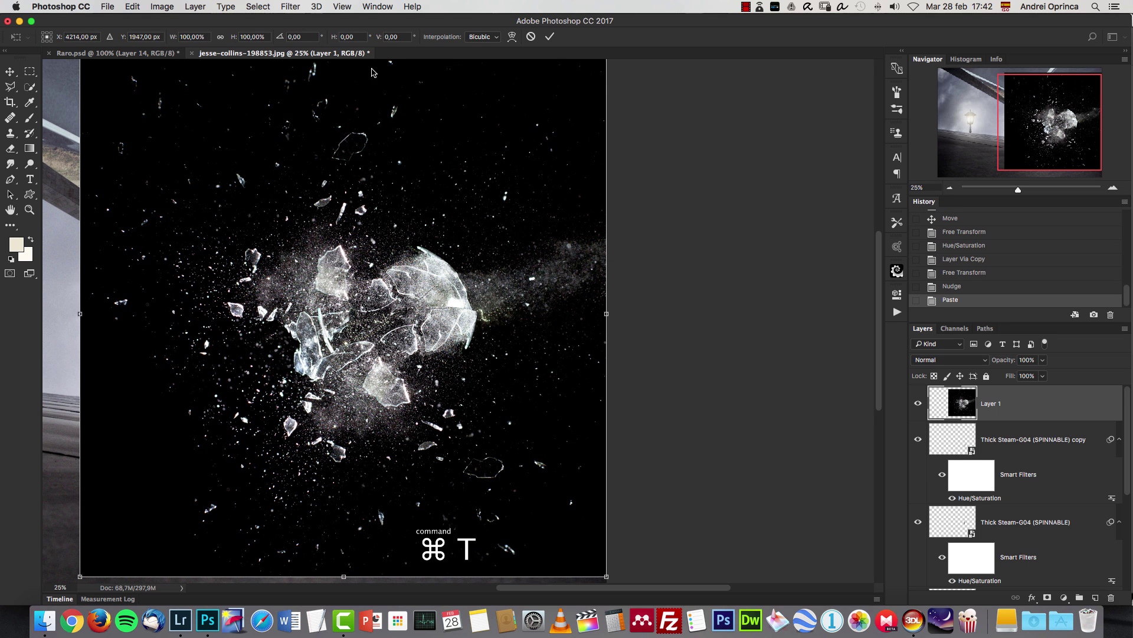
left_click(220, 37)
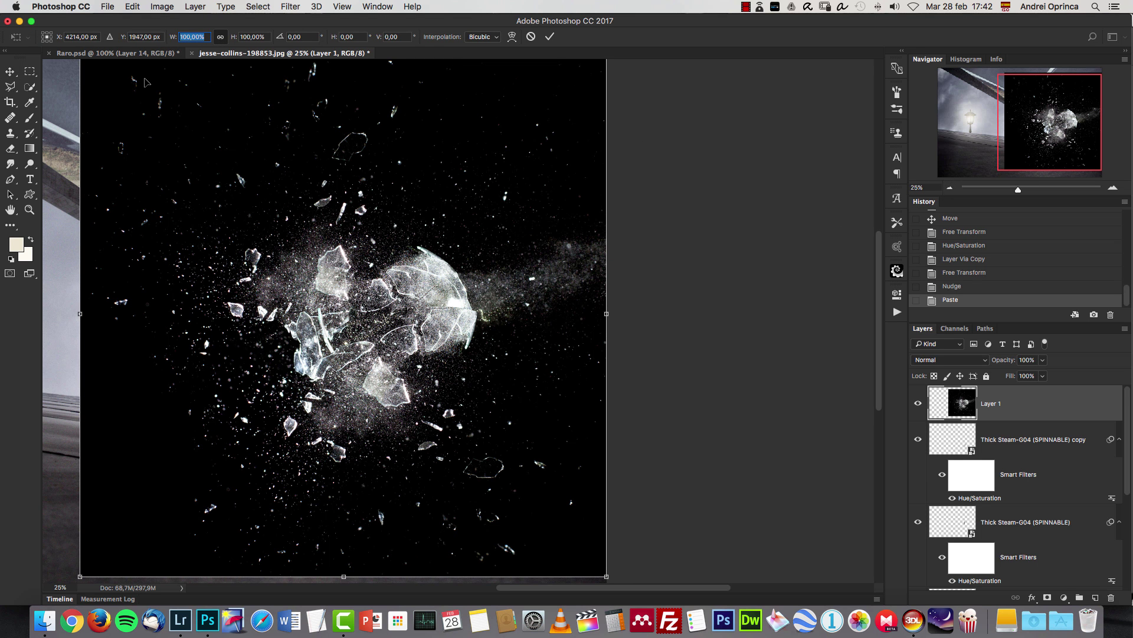
type("20")
key("Return")
Position the shattered glass over the front of the gas mask and set its blend mode to Screen
key("super+1")
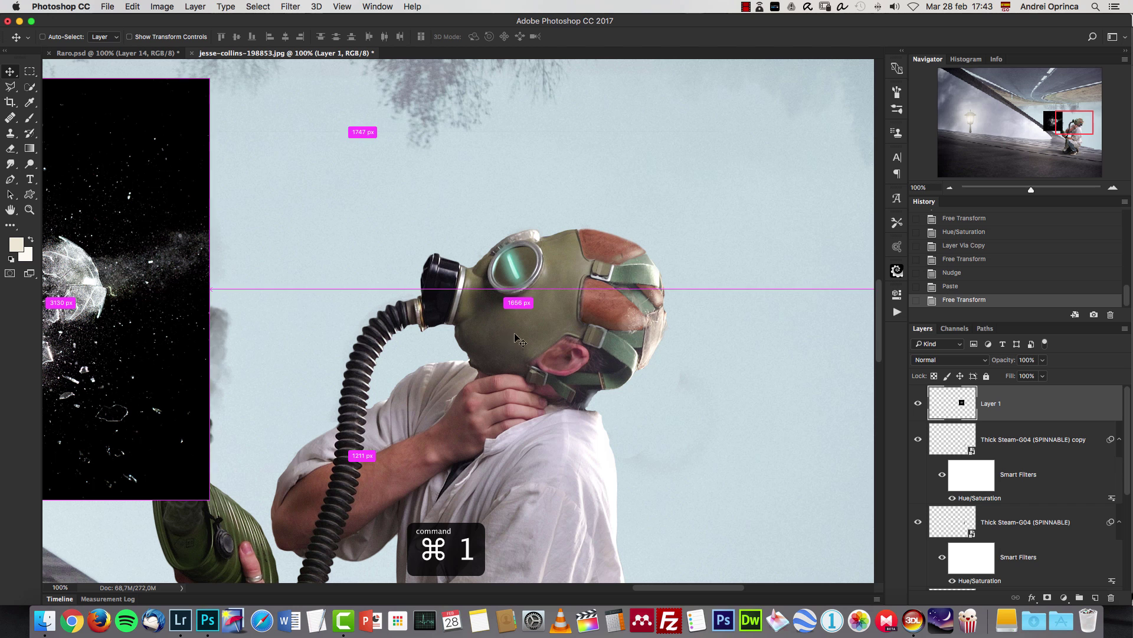
left_click_drag(224, 304, 679, 260)
left_click_drag(668, 168, 654, 238)
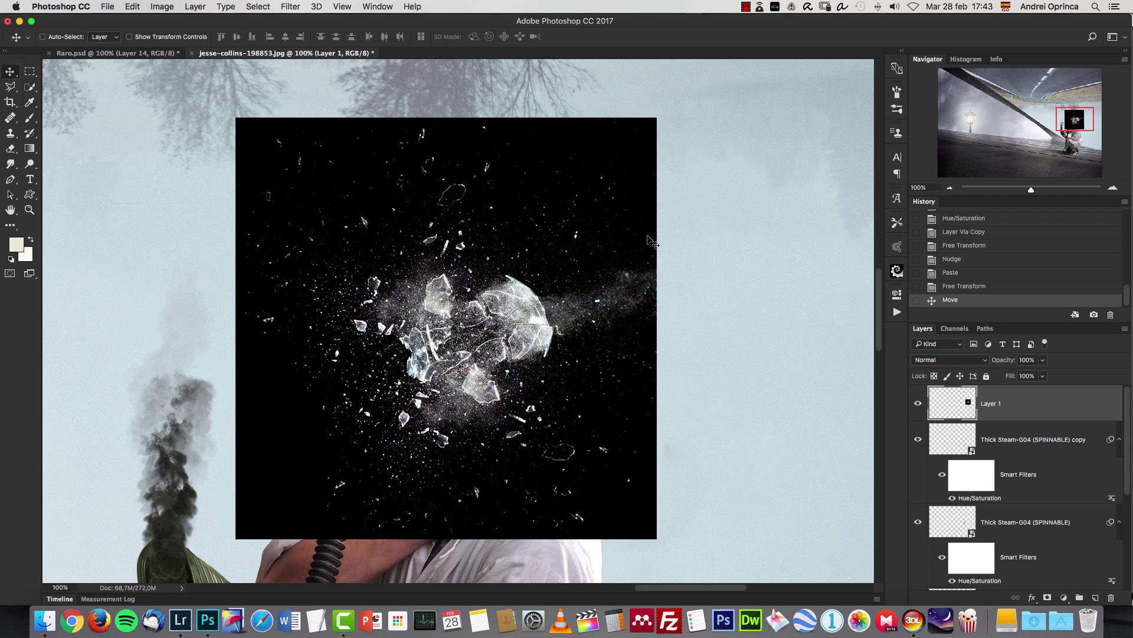
left_click(946, 361)
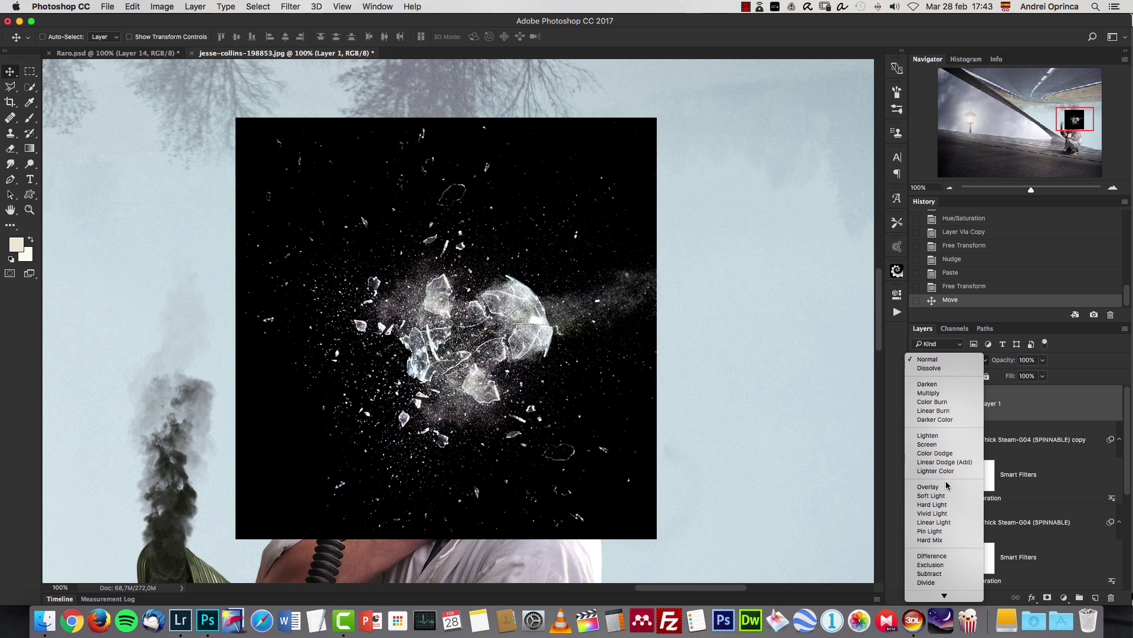
left_click(935, 445)
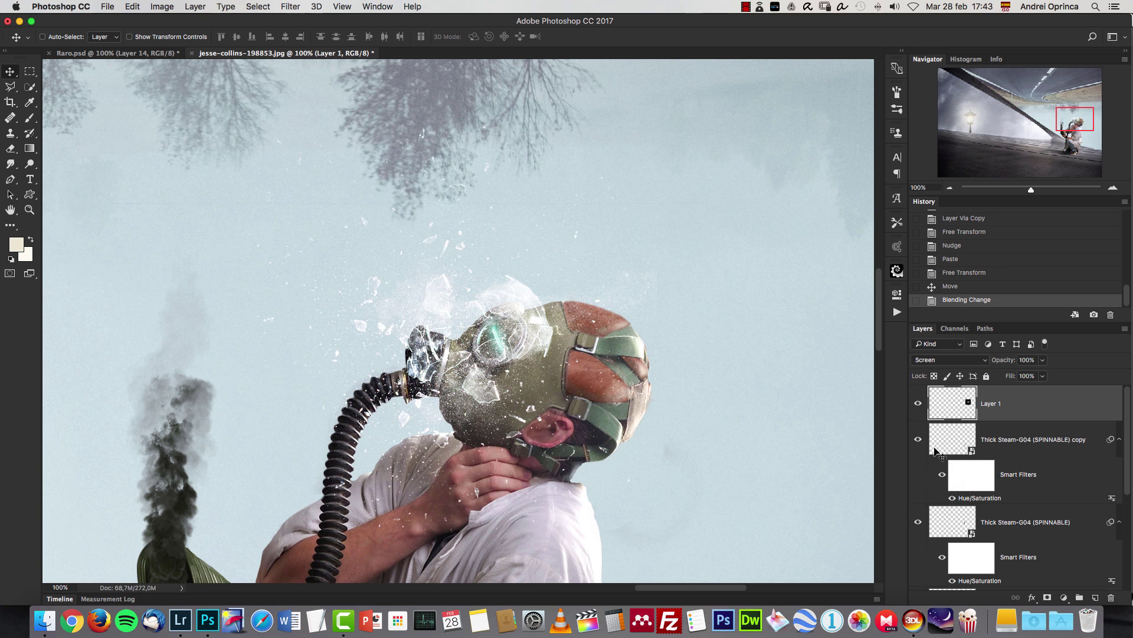
Scale the shattered-glass layer down proportionally to about 40% and fit it over the gas mask's eye lens
key("super+t")
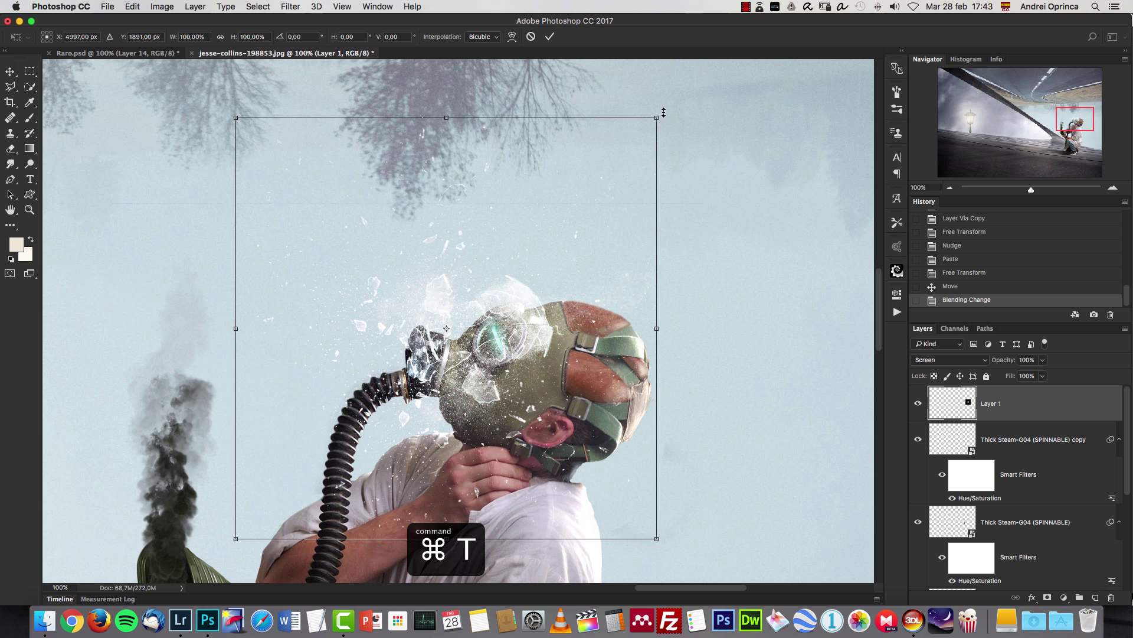
left_click_drag(659, 116, 556, 209)
left_click_drag(512, 236, 512, 237)
left_click_drag(479, 285, 520, 288)
left_click_drag(565, 255, 570, 247)
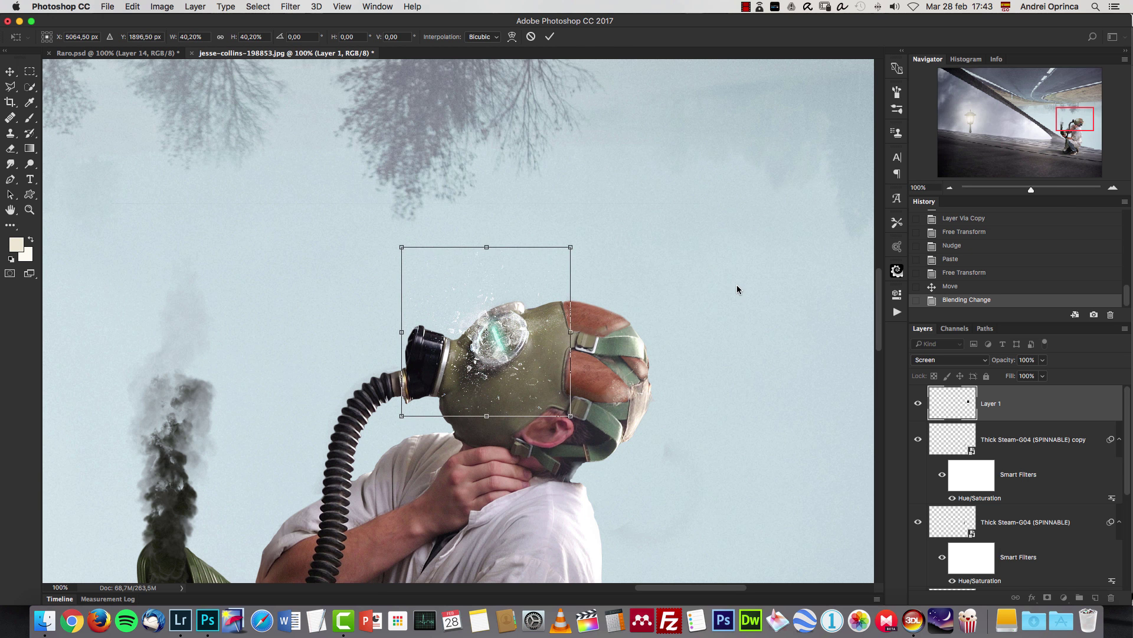
key("super+1")
key("Return")
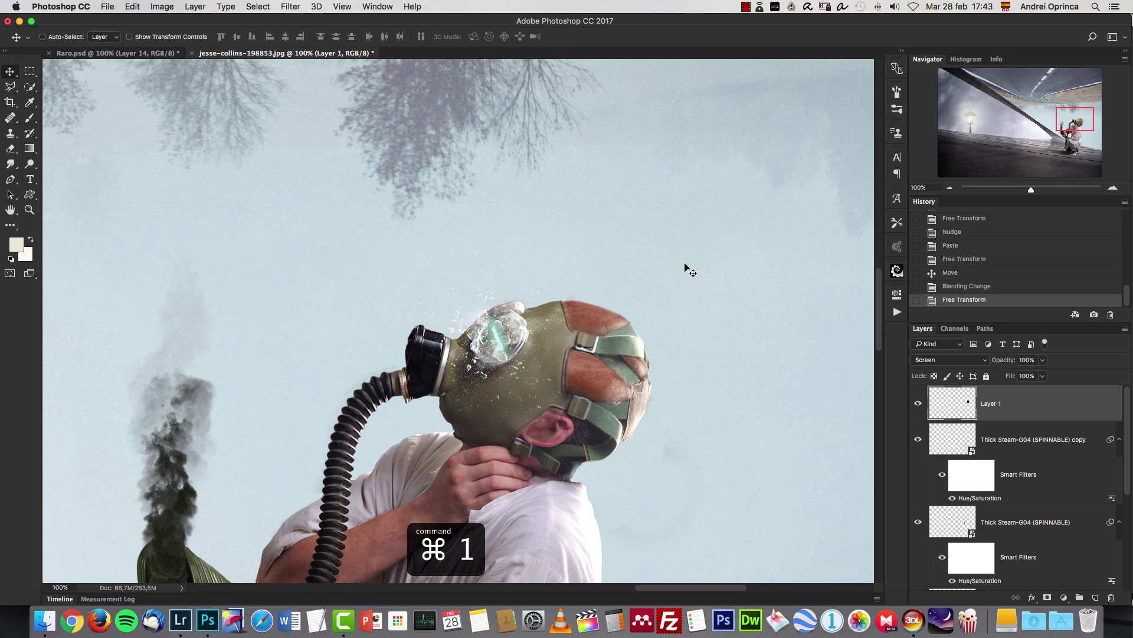
Rename Layer 1 as "shattered glass"
left_click(1112, 188)
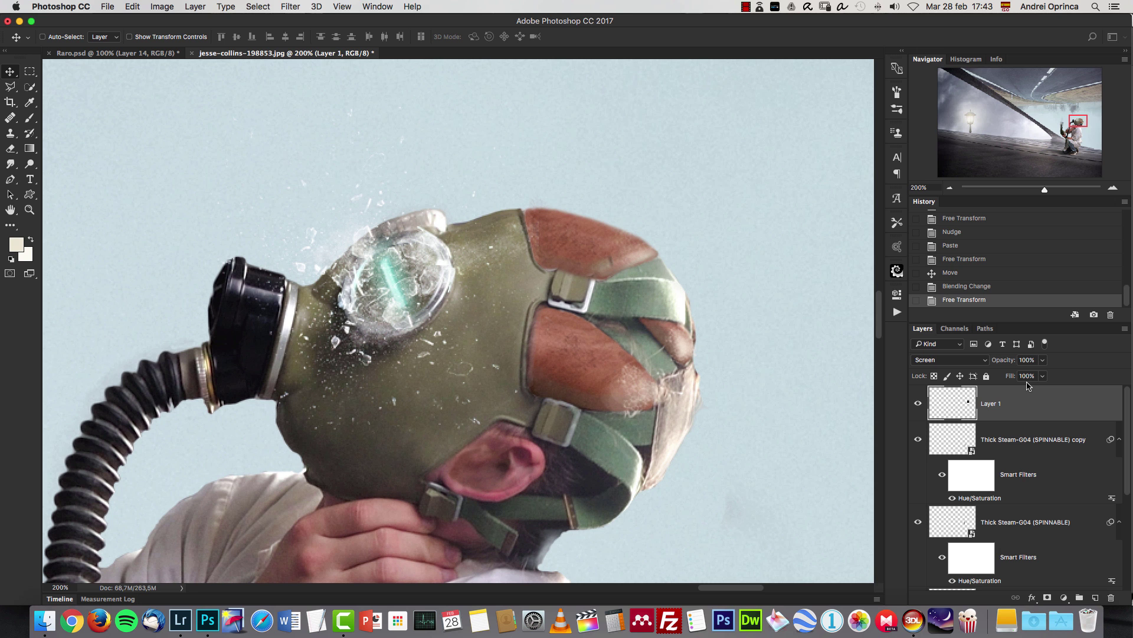
double_click(991, 404)
type("shattered glass")
key("Return")
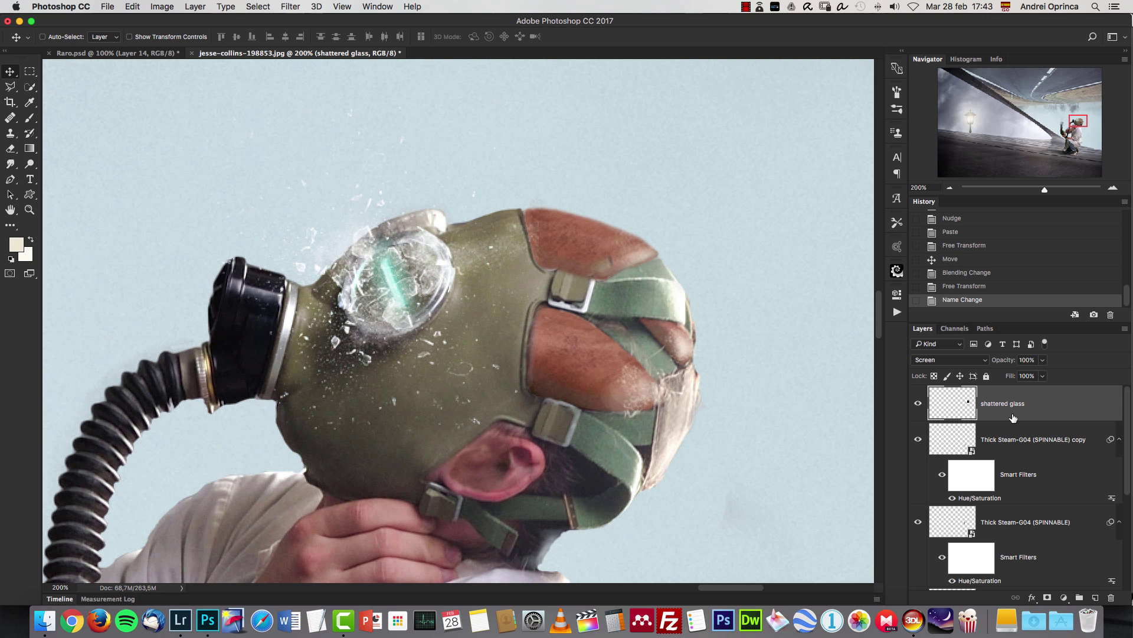
Duplicate the shattered glass layer, invert the copy's colours and set its blend mode to Normal
key("super+j")
key("super+i")
left_click(950, 359)
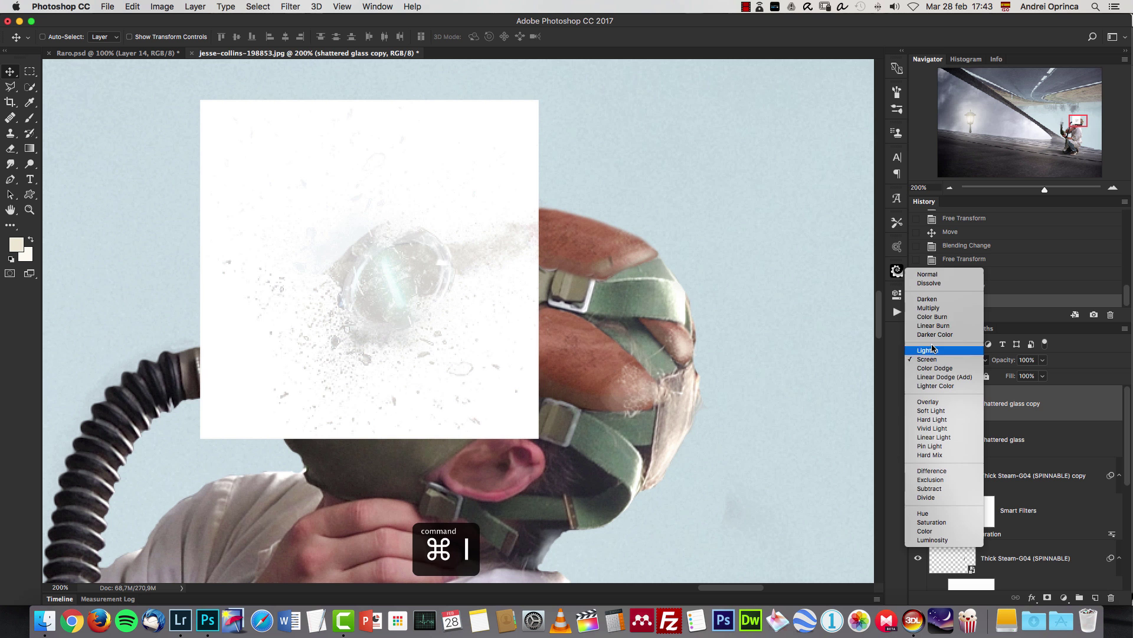
left_click(945, 276)
Move the inverted copy aside, compare it with its non-inverted version, and revert the history to the move
left_click_drag(459, 308, 703, 299)
key("super+i")
key("super+i")
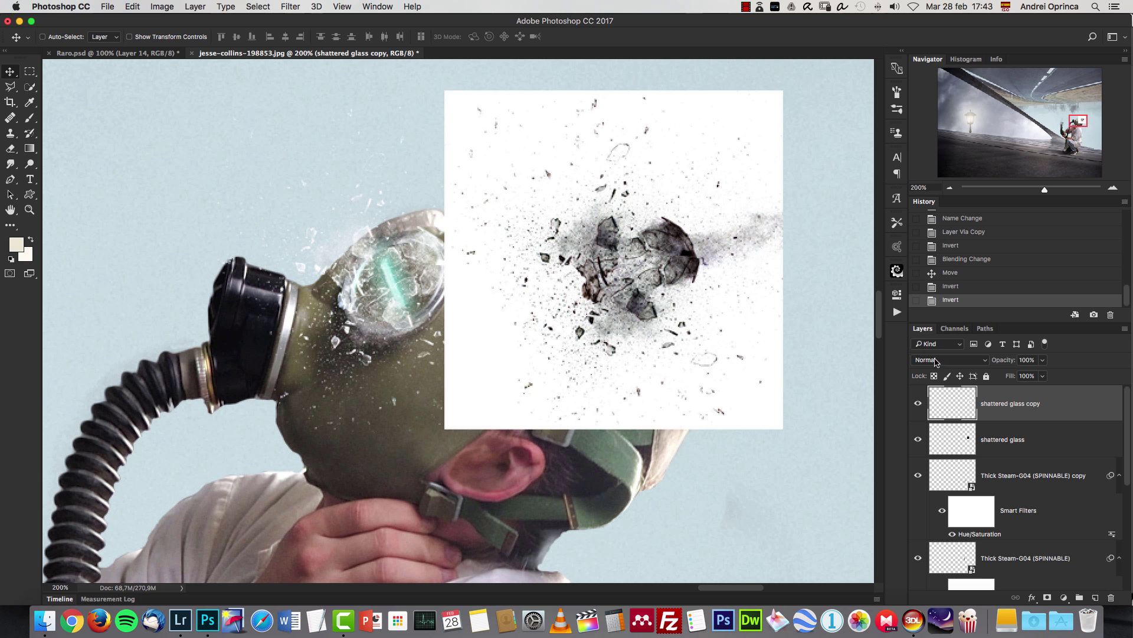
left_click(951, 274)
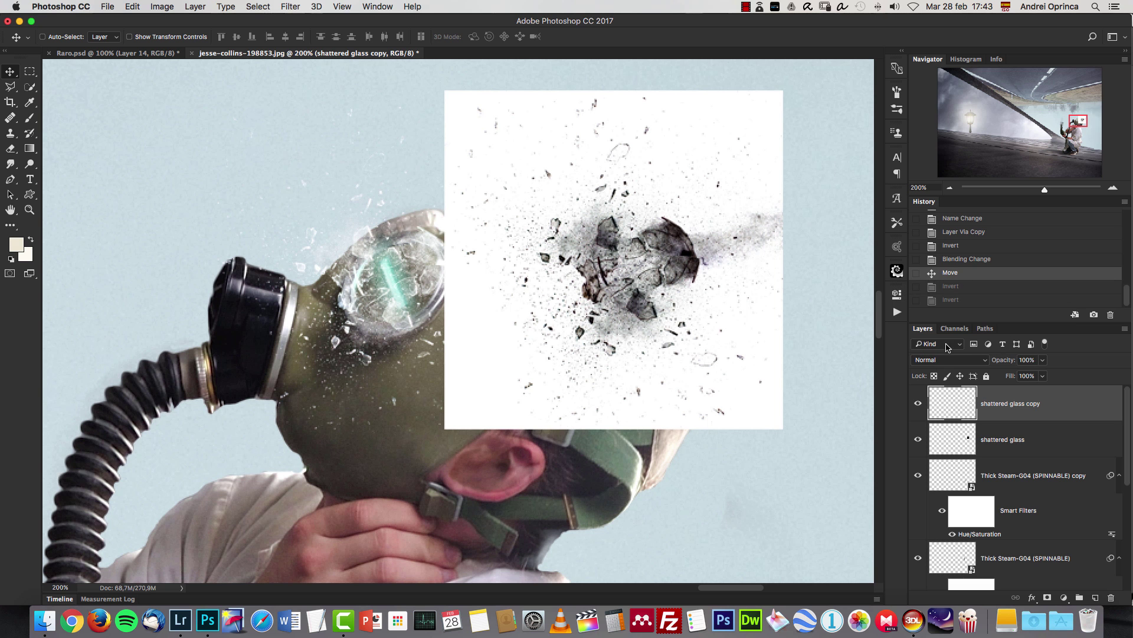
Set the inverted copy's blend mode to Multiply and move it to the mask's breathing filter, below the eye lens
left_click_drag(665, 249, 432, 271)
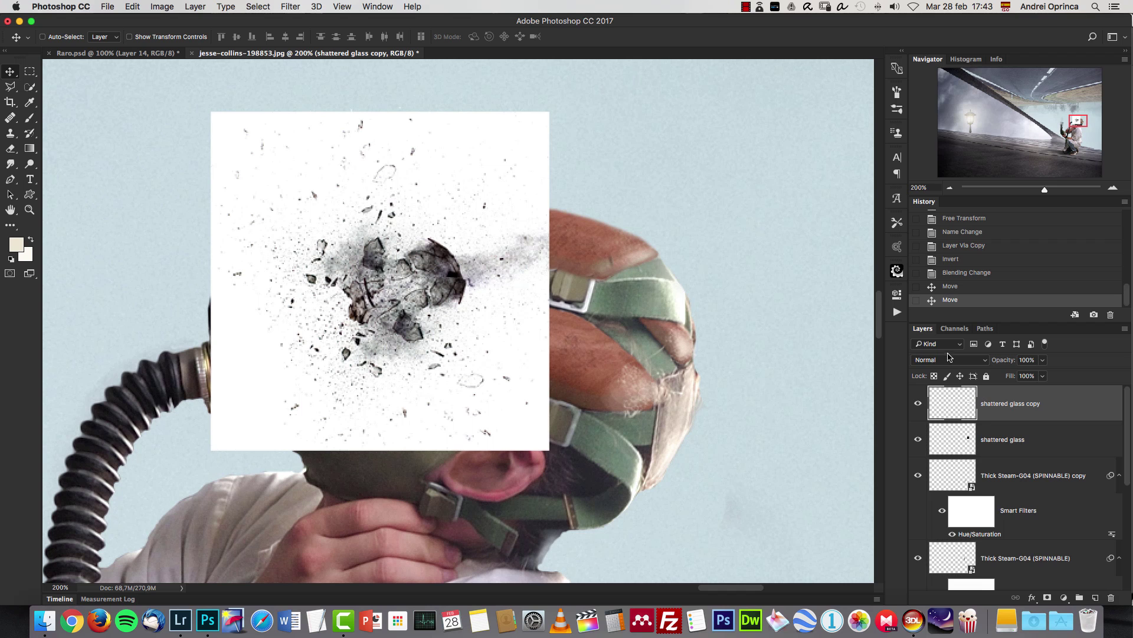
left_click(952, 361)
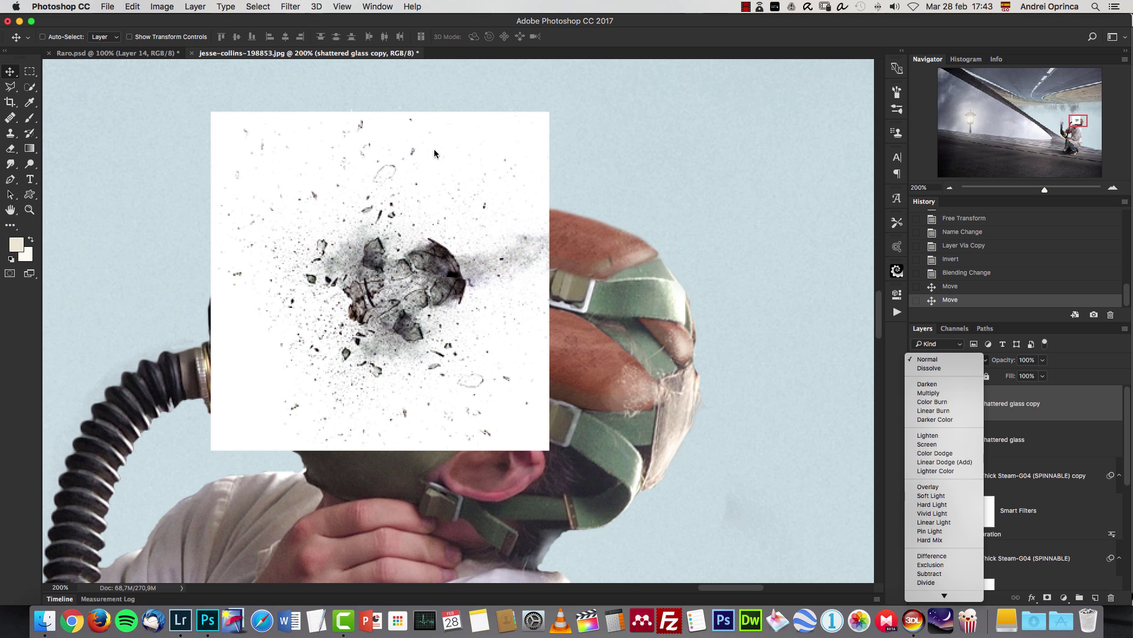
left_click(929, 393)
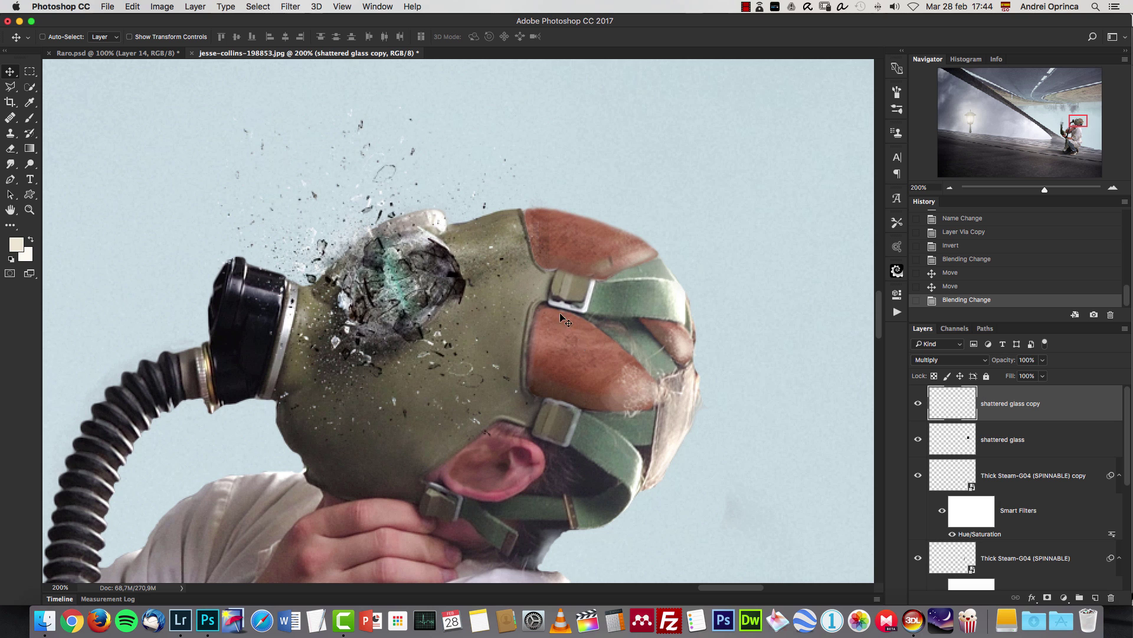
left_click_drag(398, 304, 679, 294)
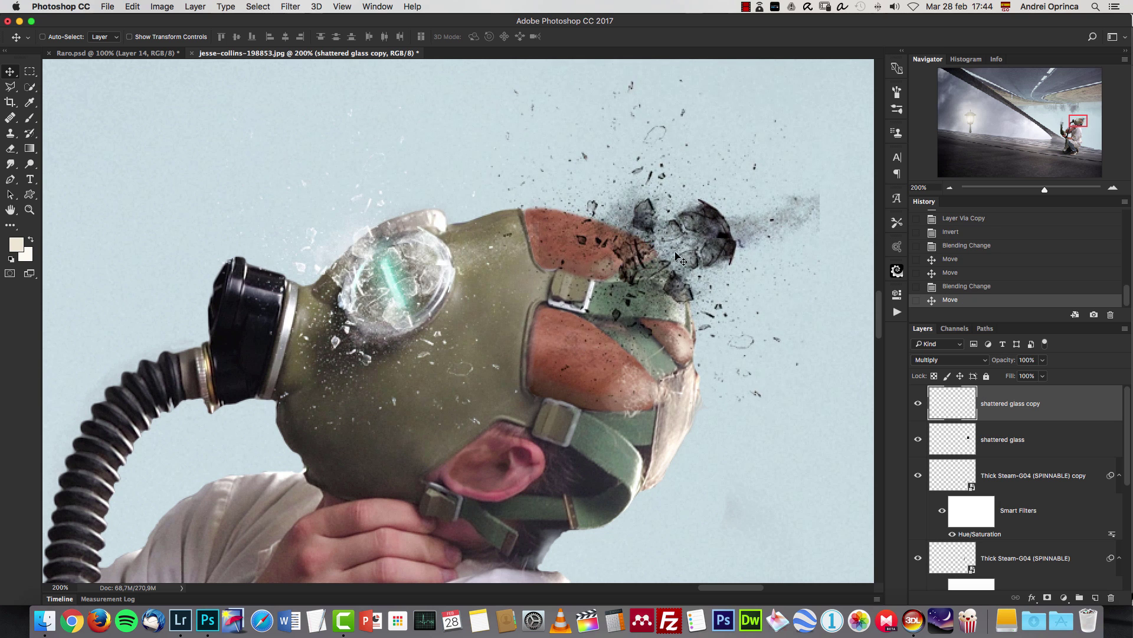
left_click_drag(703, 220, 307, 360)
Erase the stray edge of the shattered glass layer around the top of the head with an enlarged, soft eraser
left_click(991, 437)
key("e")
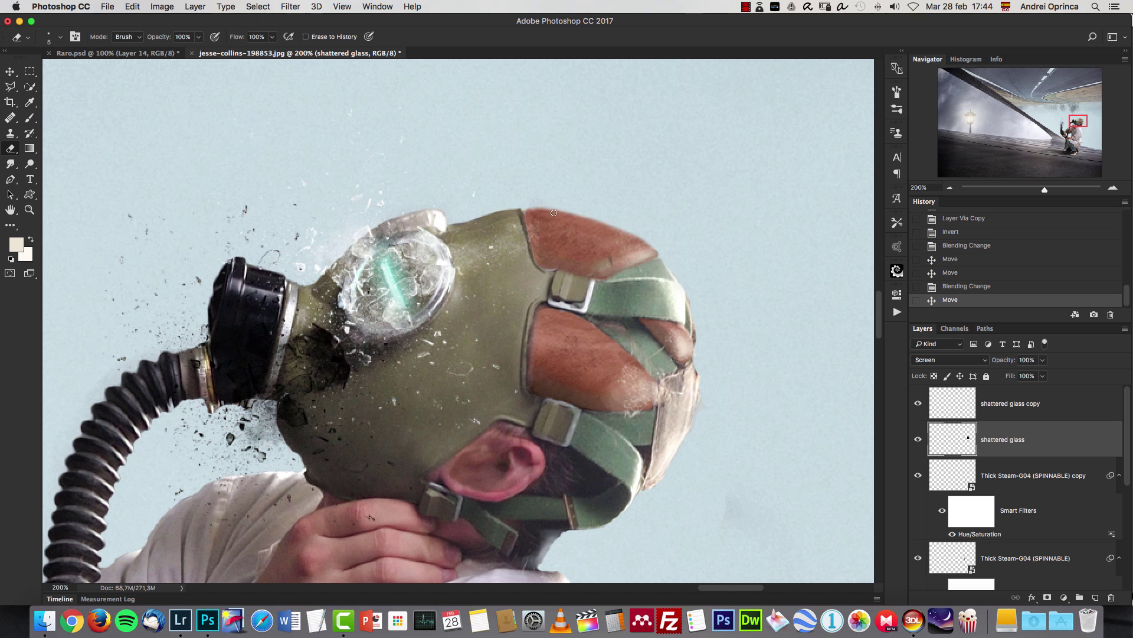
key("bracketright")
key("bracketright")
key("bracketright")
key("bracketright")
key("bracketright")
key("bracketright")
key("bracketright")
key("bracketright")
right_click(616, 164)
left_click_drag(688, 219, 614, 220)
left_click(562, 184)
left_click(563, 235)
key("bracketright")
key("bracketright")
left_click_drag(554, 189, 589, 273)
Move the Multiply copy over the back of the head and erase the hard edge of its dust trail with a larger eraser
left_click(1029, 413)
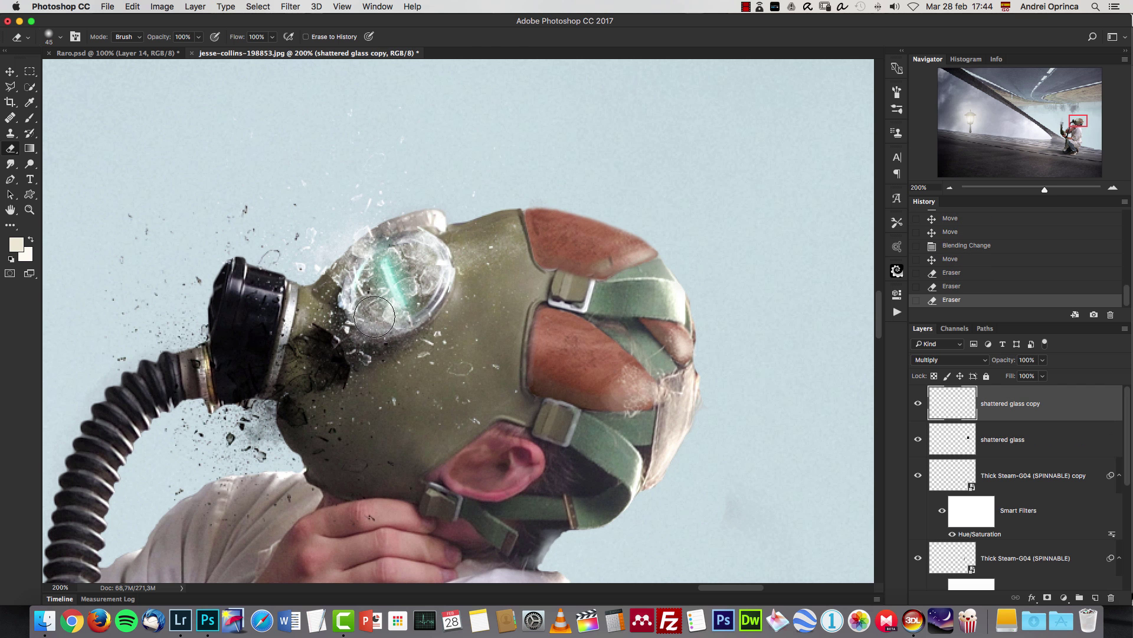
left_click_drag(378, 313, 649, 200)
key("bracketright")
key("bracketright")
key("bracketright")
key("bracketright")
key("bracketright")
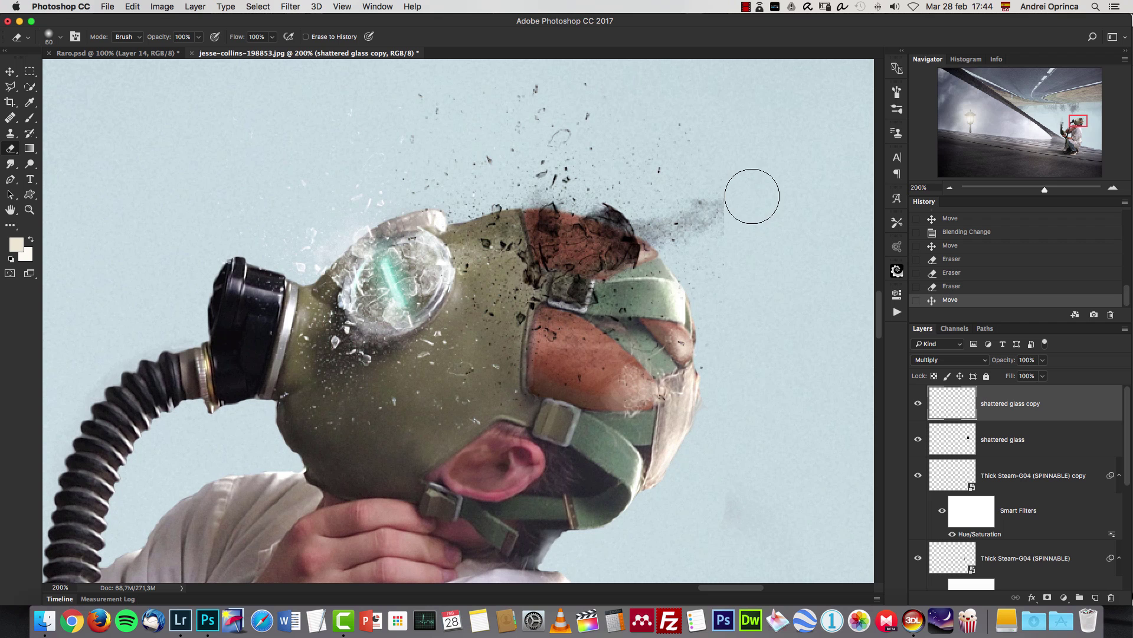
left_click_drag(753, 196, 762, 242)
Position the Multiply copy over the mask's eye lens and place it beneath the shattered glass layer
key("super+t")
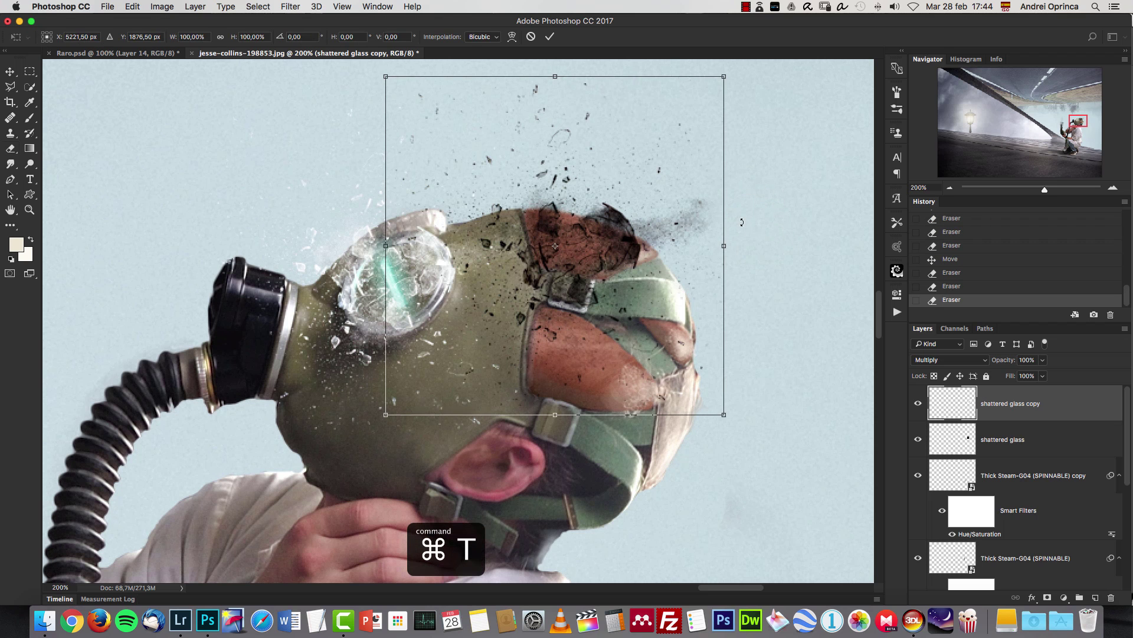
left_click_drag(624, 238, 459, 267)
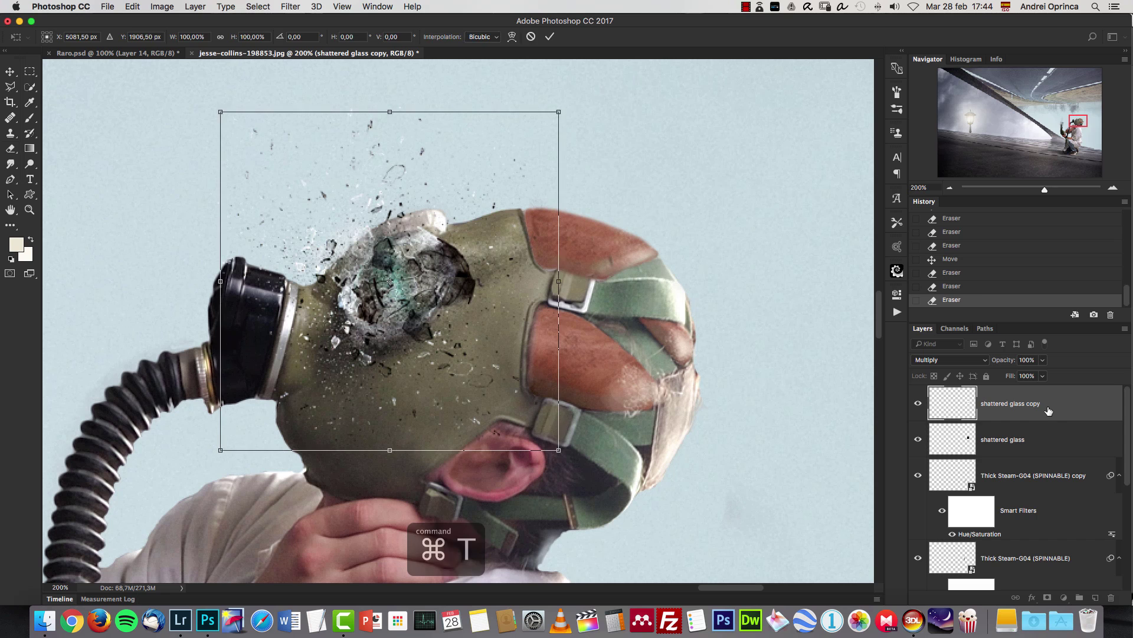
key("Return")
left_click_drag(1051, 399, 1023, 457)
Rename the Multiply copy as "shattered glass shadow"
double_click(1029, 441)
double_click(1036, 441)
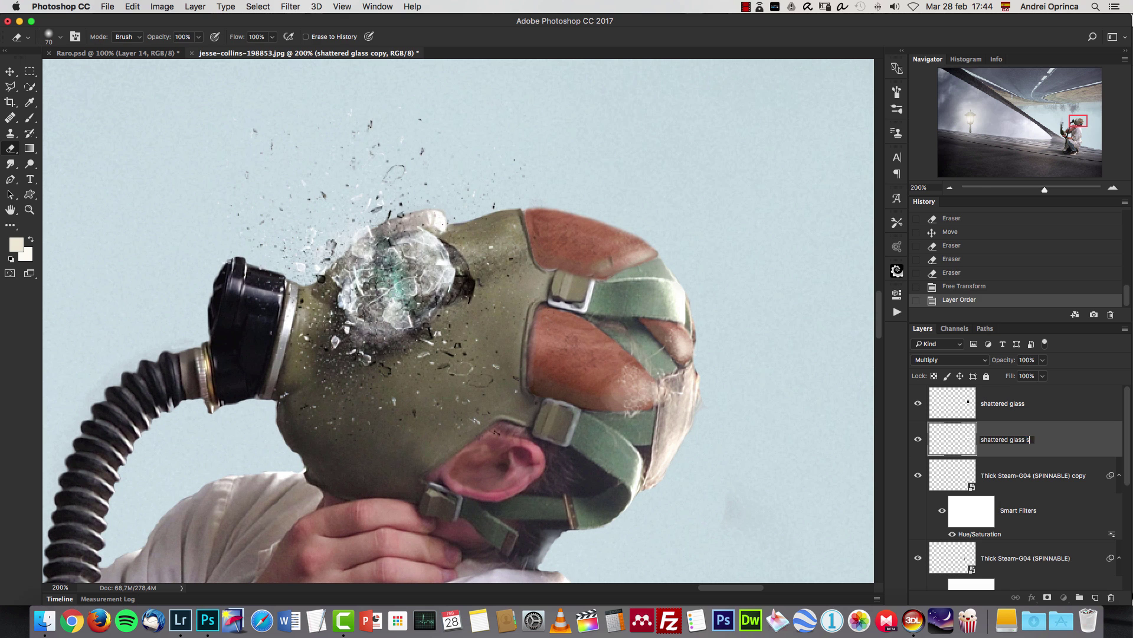
type("shadow")
key("Return")
Offset the shattered glass shadow slightly downward and apply a Gaussian Blur with a 2.7-pixel radius
key("v")
left_click_drag(401, 289, 398, 315)
left_click(292, 7)
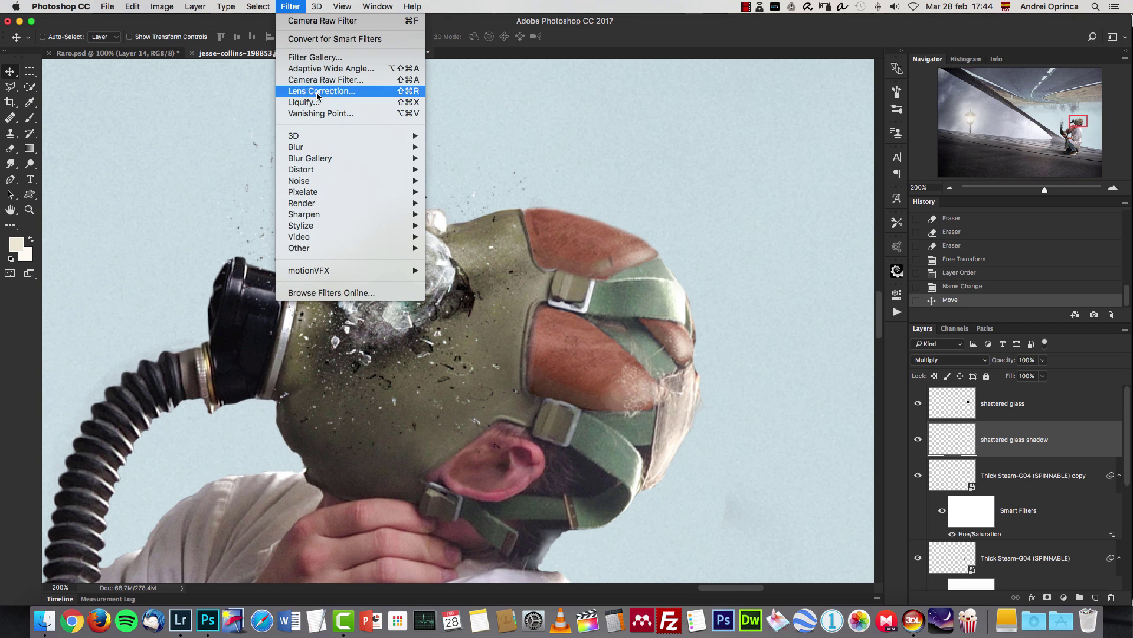
mouse_move(324, 148)
left_click(464, 192)
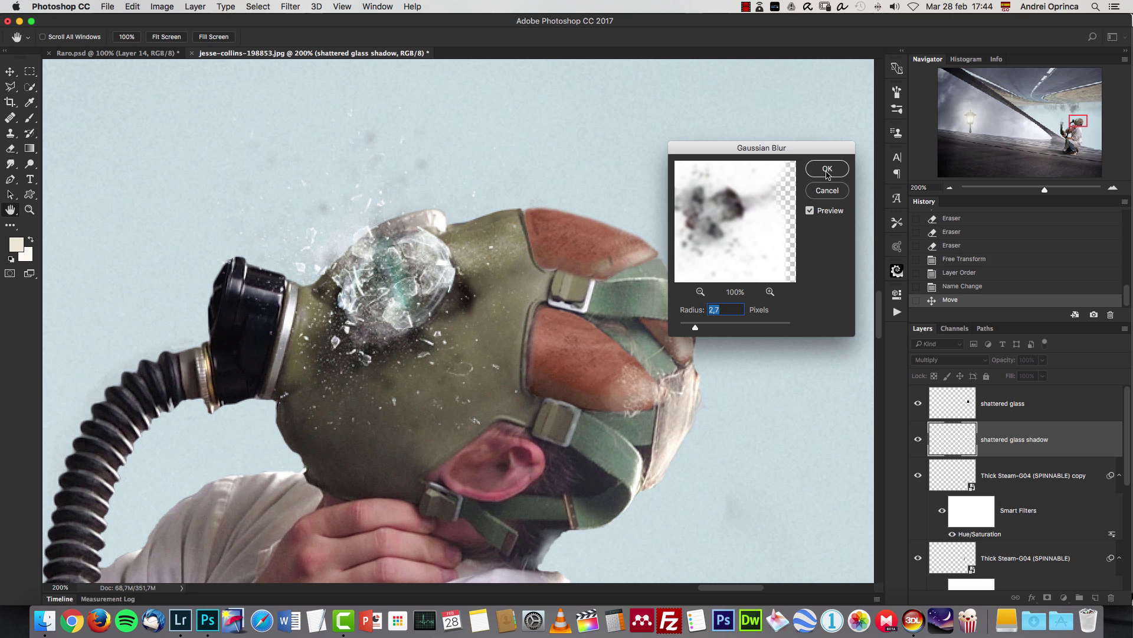
key("Return")
Set the shattered glass shadow layer's opacity to 62%
left_click(1042, 375)
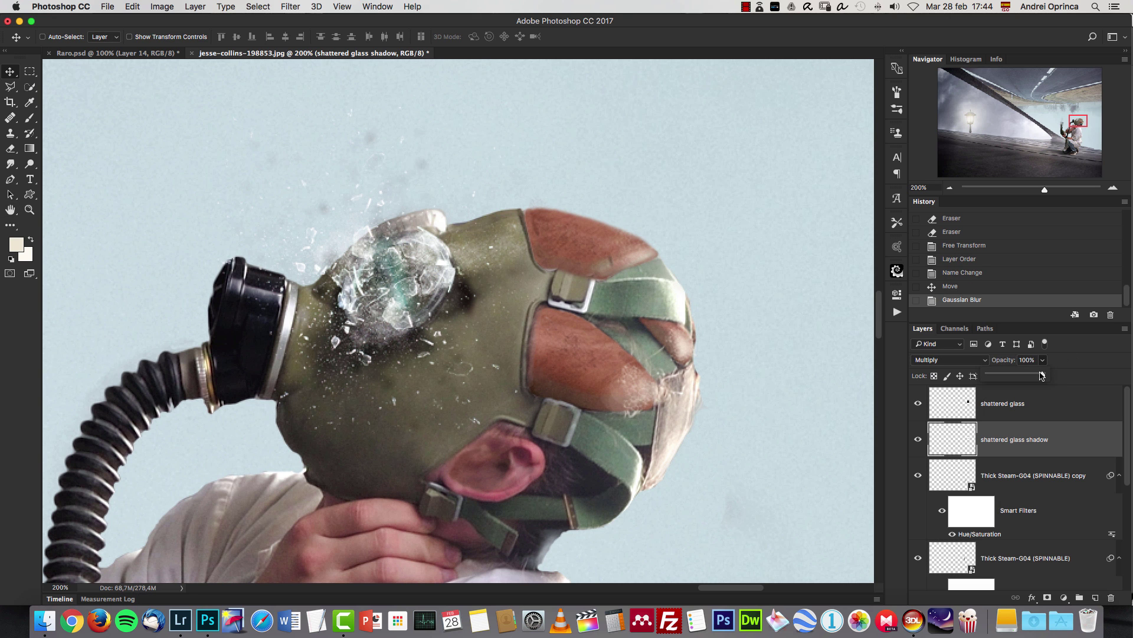
left_click_drag(1023, 379, 1023, 378)
left_click(1044, 431)
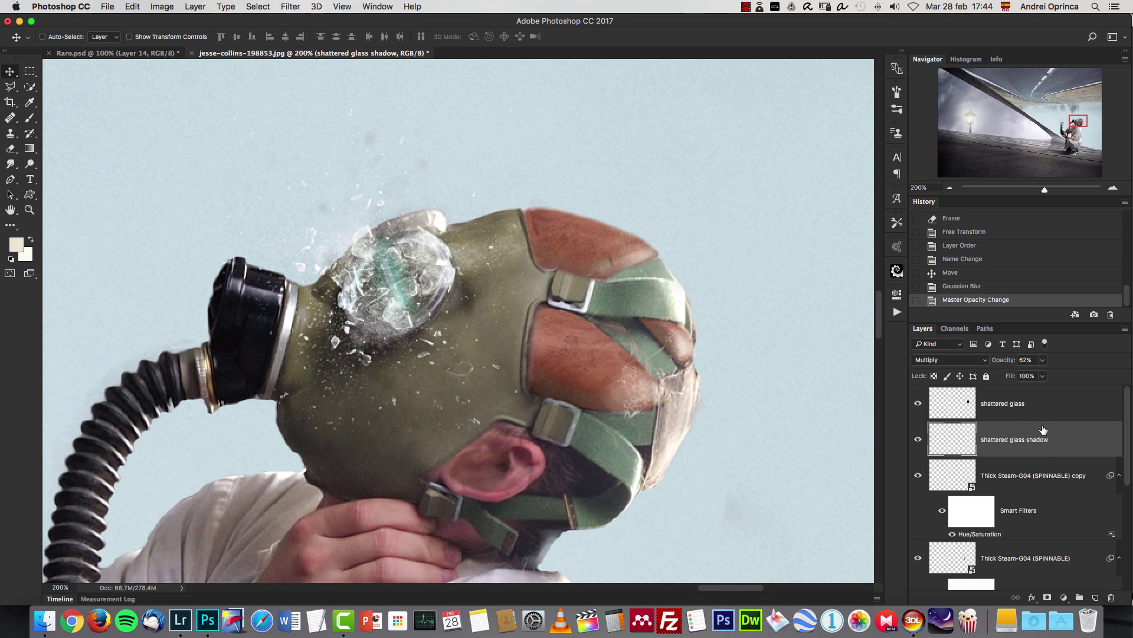
Load the man layer's outline as a selection and invert it, keeping the shattered glass shadow layer active
left_click_drag(487, 283, 548, 322)
left_click_drag(461, 205, 514, 298)
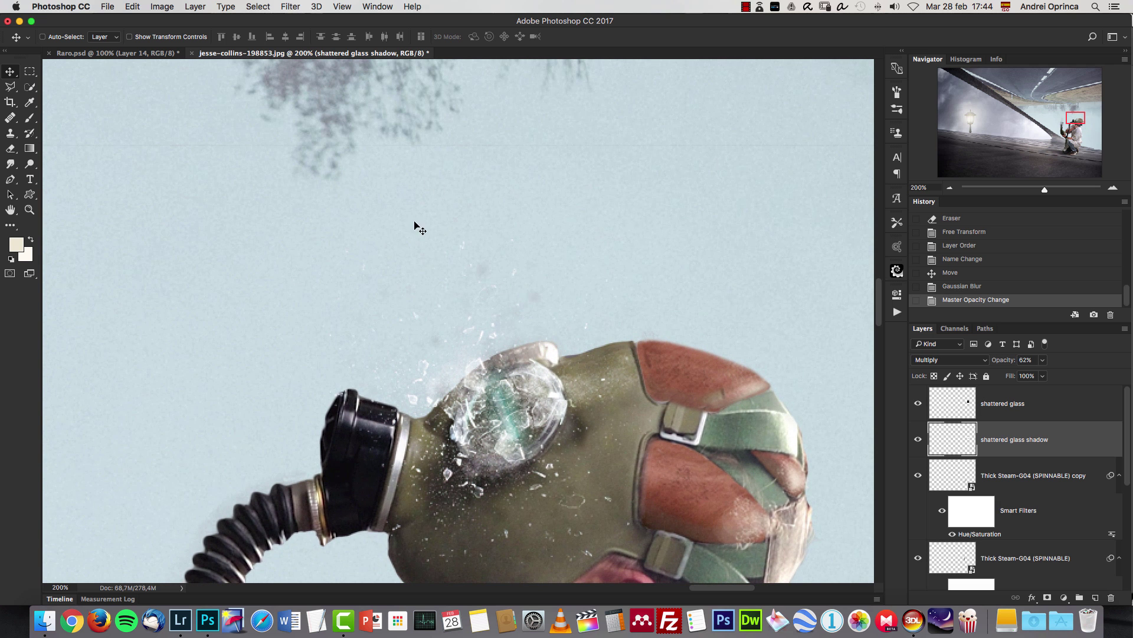
left_click_drag(1127, 425, 1127, 524)
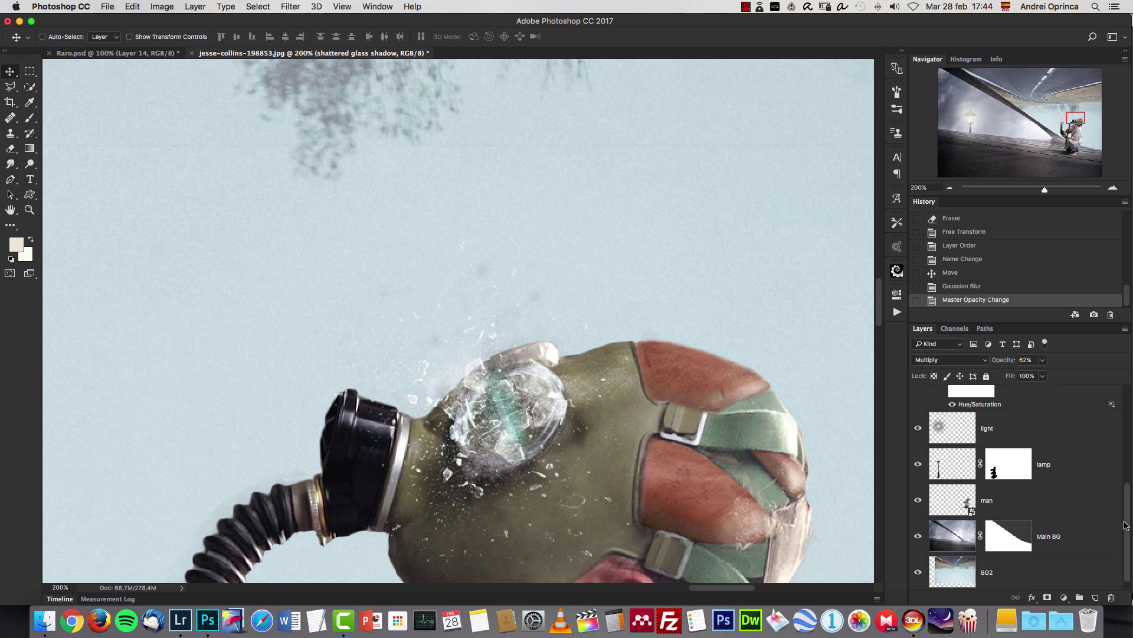
left_click(953, 502, "super")
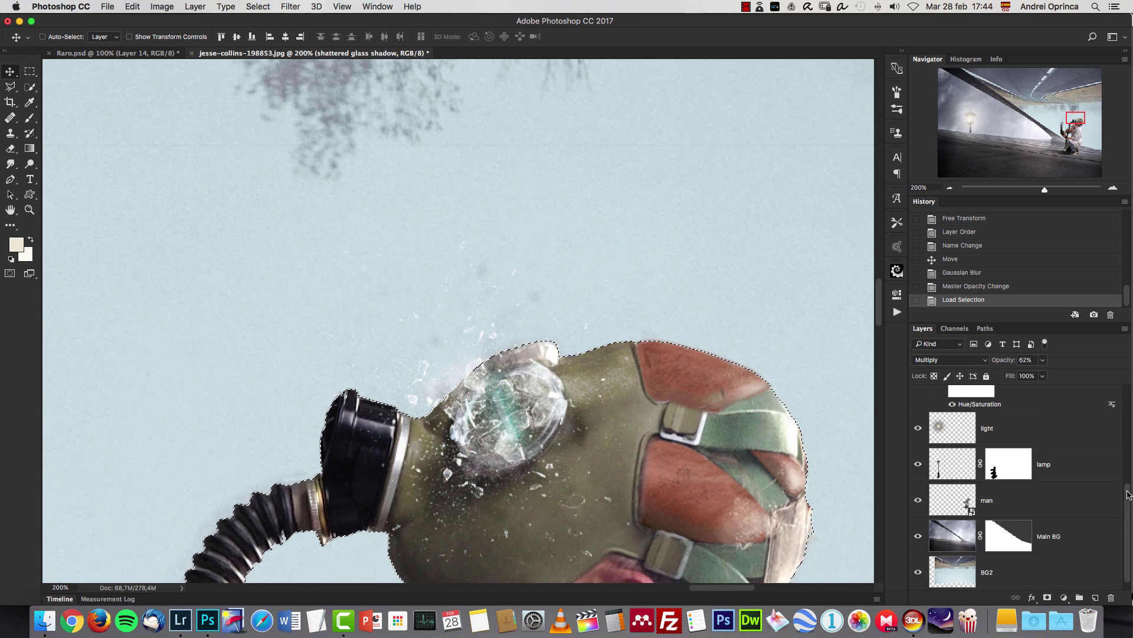
left_click_drag(1128, 496, 1127, 394)
left_click(950, 187)
left_click(950, 187)
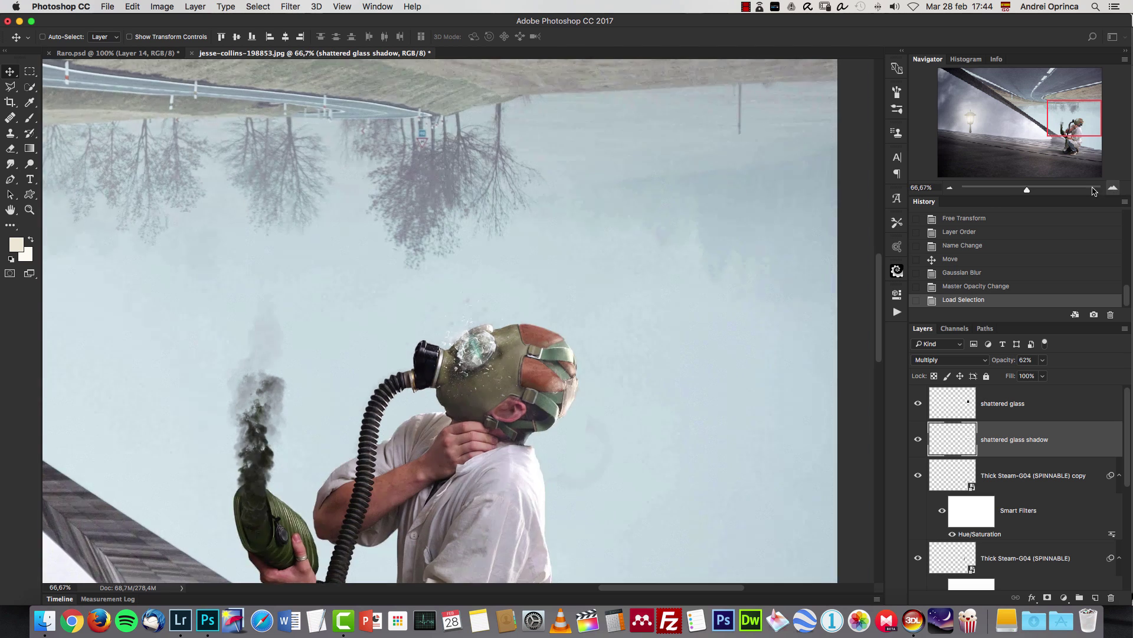
left_click(1112, 188)
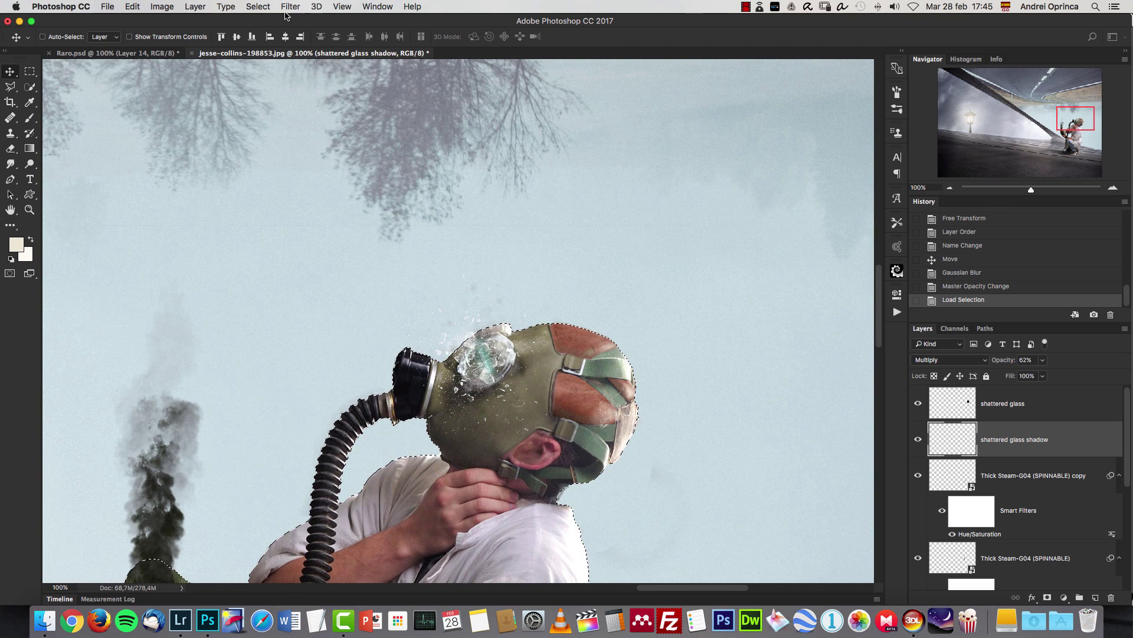
left_click(258, 6)
left_click(278, 59)
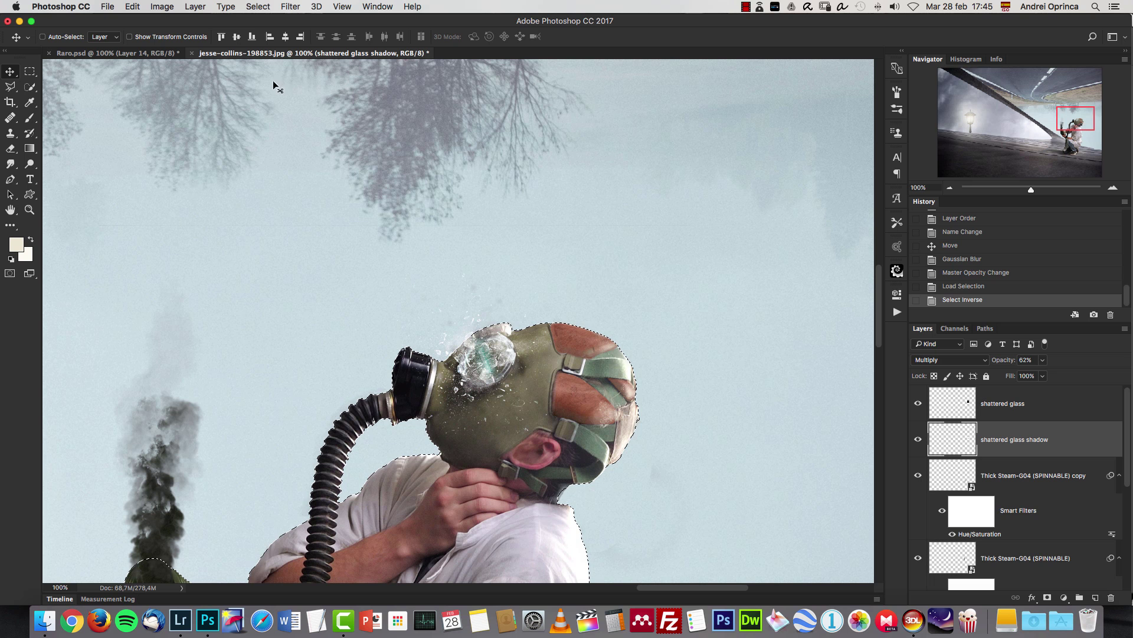
Delete the glass shadow outside the man's silhouette and deselect
key("super+1")
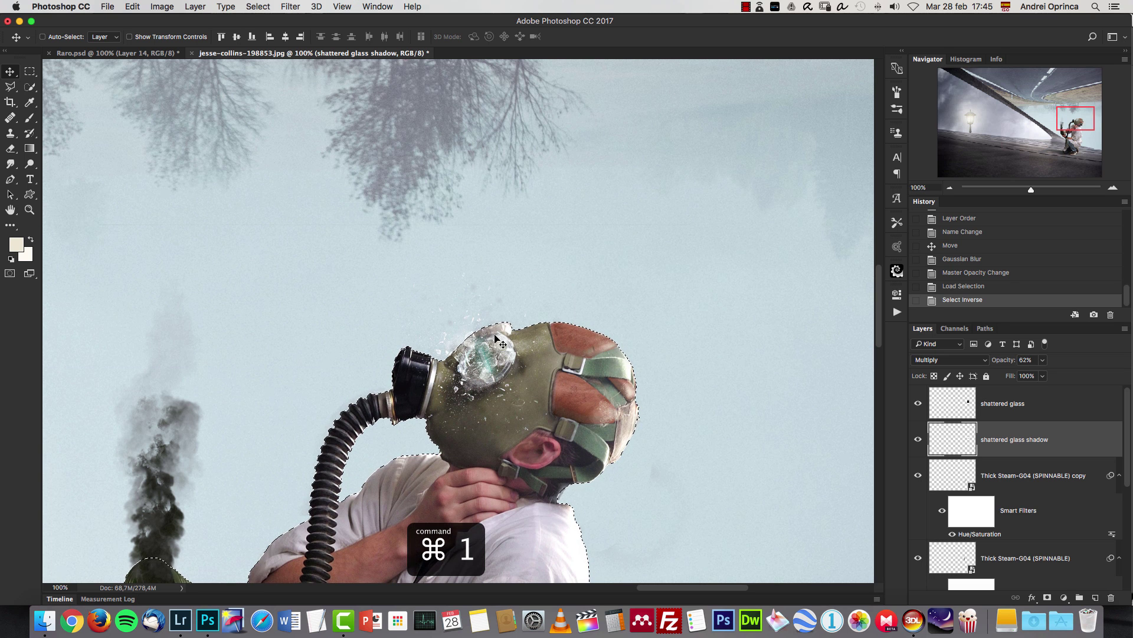
key("BackSpace")
key("super")
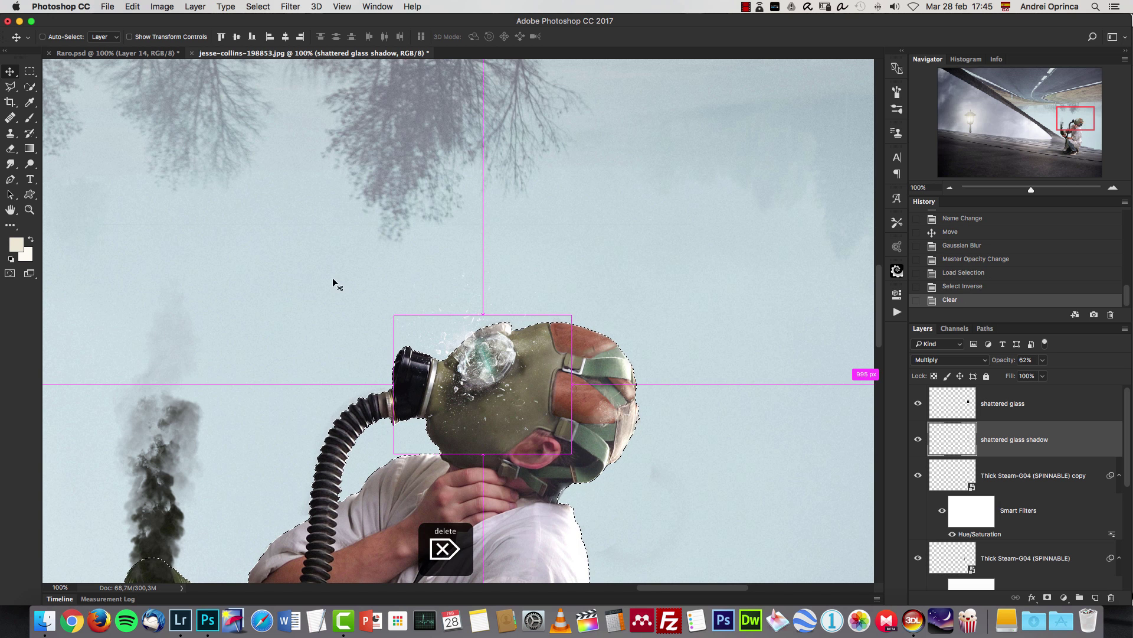
key("super+d")
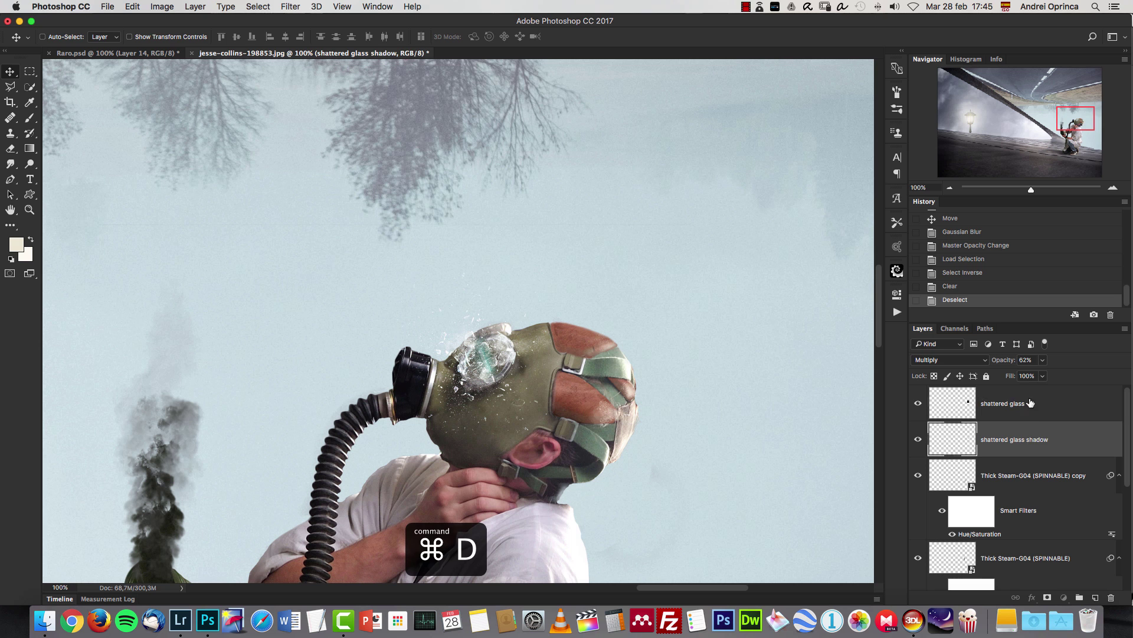
Erase the stray fragments and remaining edge of the shattered glass layer in the sky above the mask
left_click(1029, 402)
key("e")
left_click_drag(445, 218, 692, 220)
left_click_drag(536, 231, 617, 226)
left_click_drag(618, 226, 689, 224)
left_click_drag(428, 238, 443, 249)
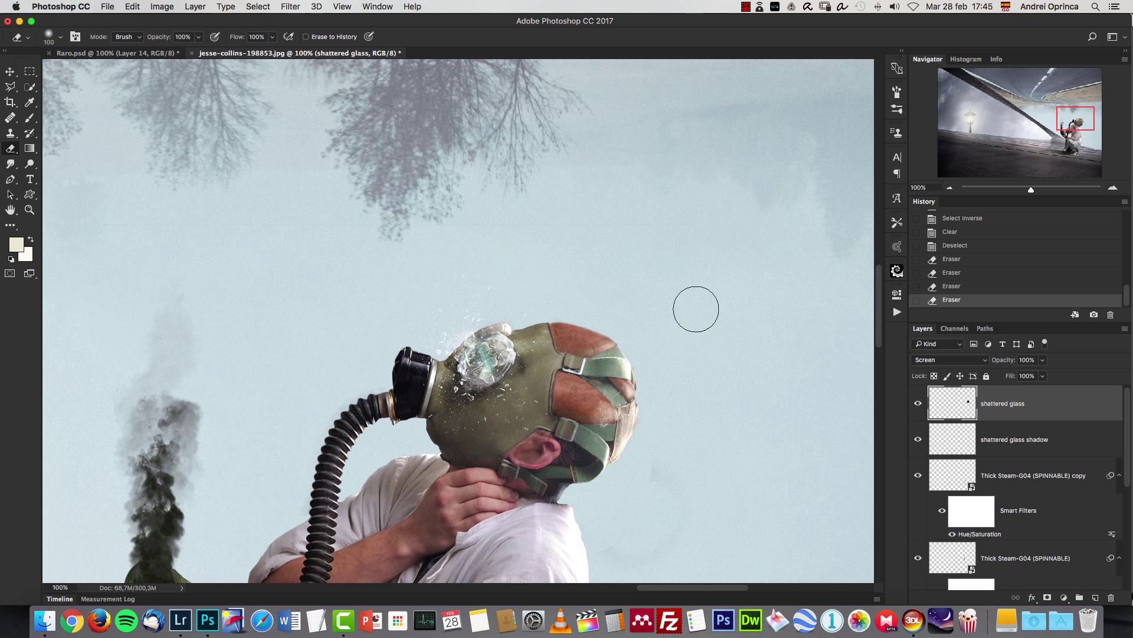
Add a layer mask to the man layer and paint out leftover areas around the gas-mask figure with black
left_click_drag(1129, 413, 1114, 526)
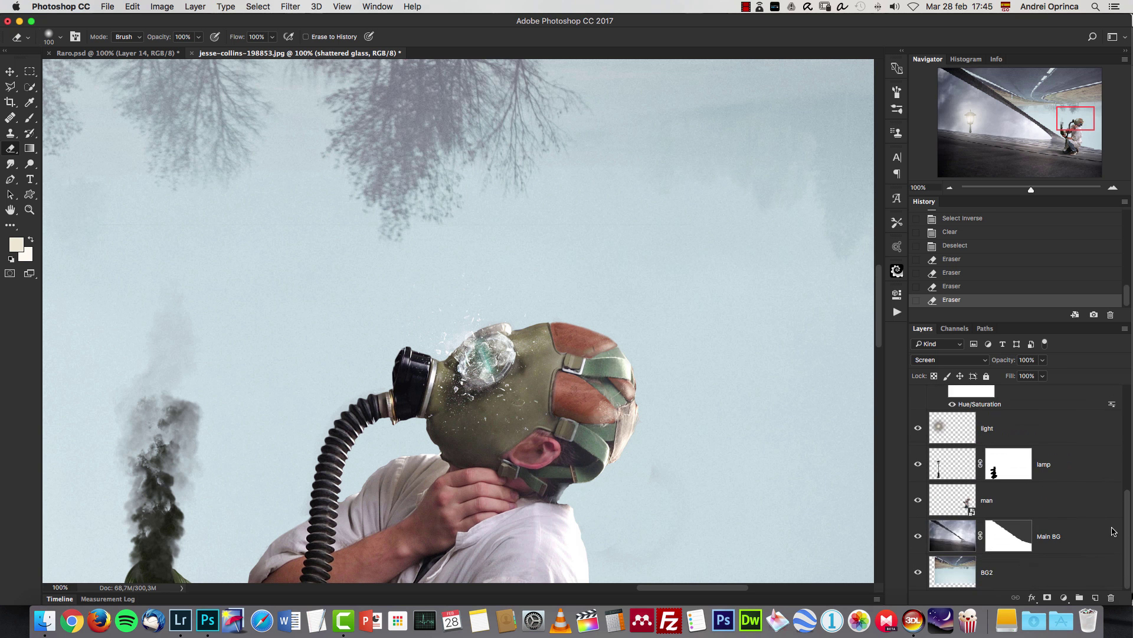
left_click(1032, 506)
left_click(1047, 598)
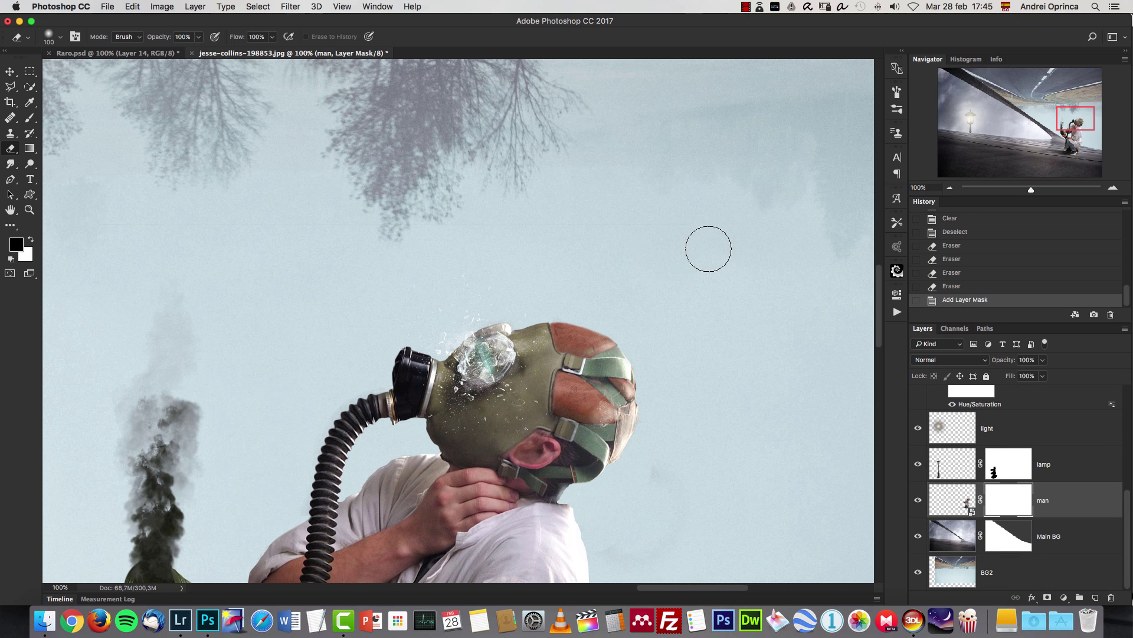
mouse_move(582, 216)
left_mouse_down()
mouse_move(416, 216)
mouse_move(536, 225)
mouse_move(405, 232)
mouse_move(625, 249)
left_mouse_up()
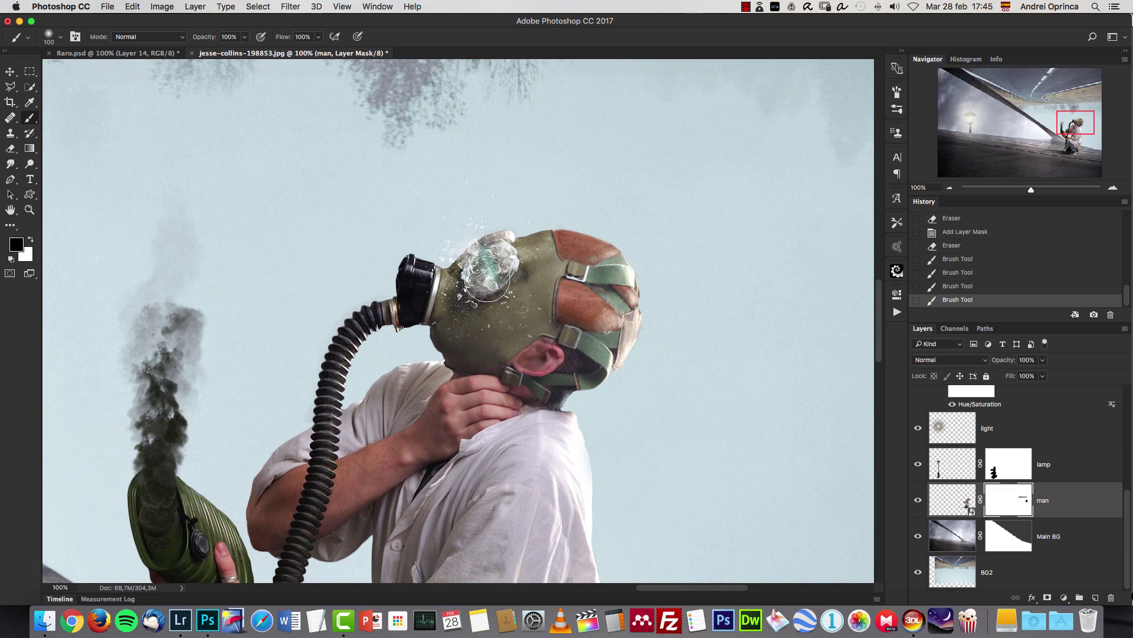
Add a Hue/Saturation adjustment layer above the man layer and clip it to that layer
left_click(1114, 188)
left_click_drag(675, 243, 584, 358)
key("v")
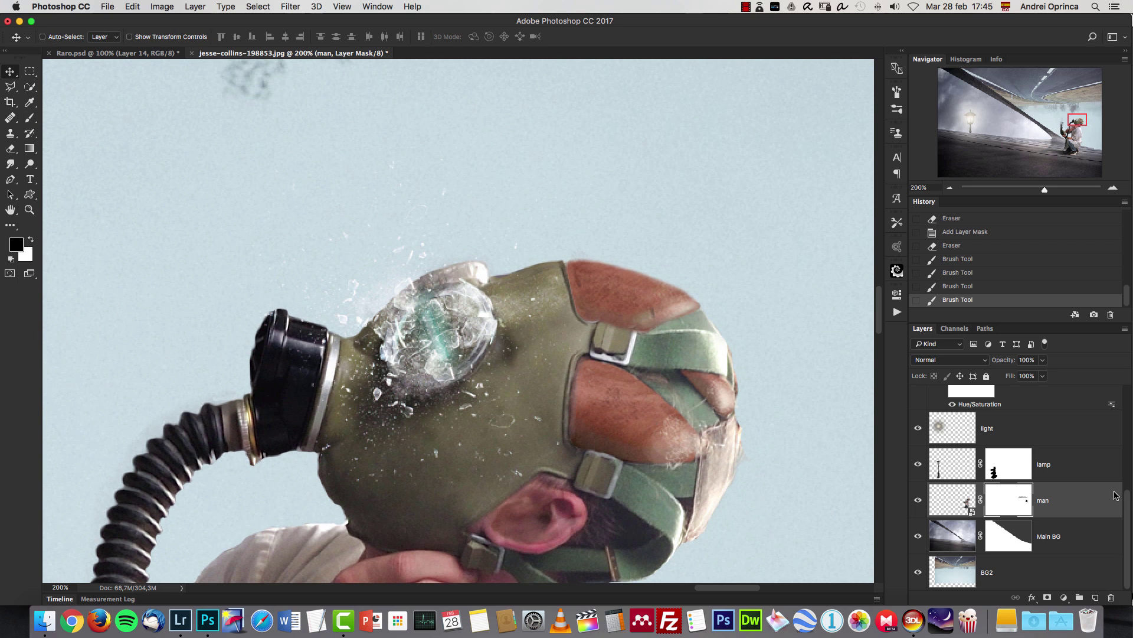
left_click(1064, 597)
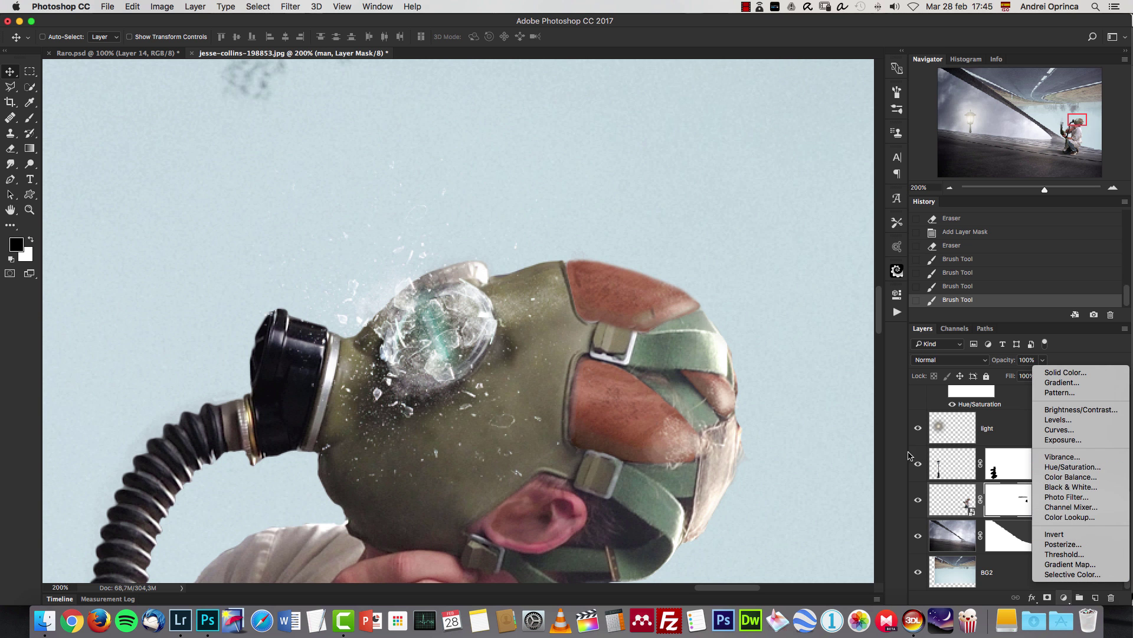
left_click(1087, 467)
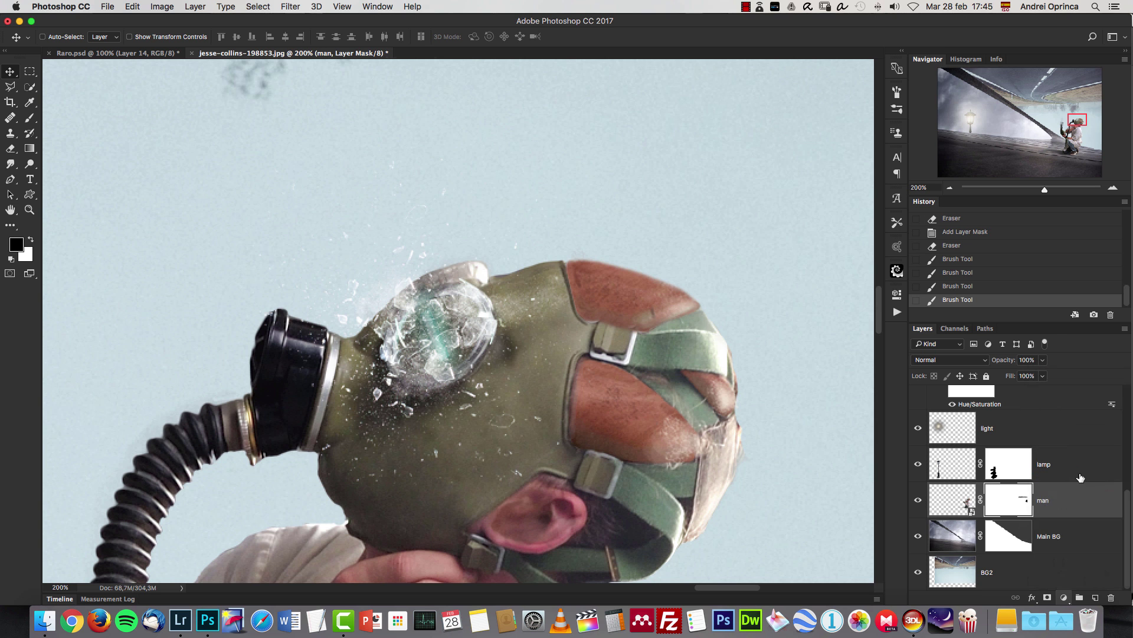
left_click(1088, 516, "alt")
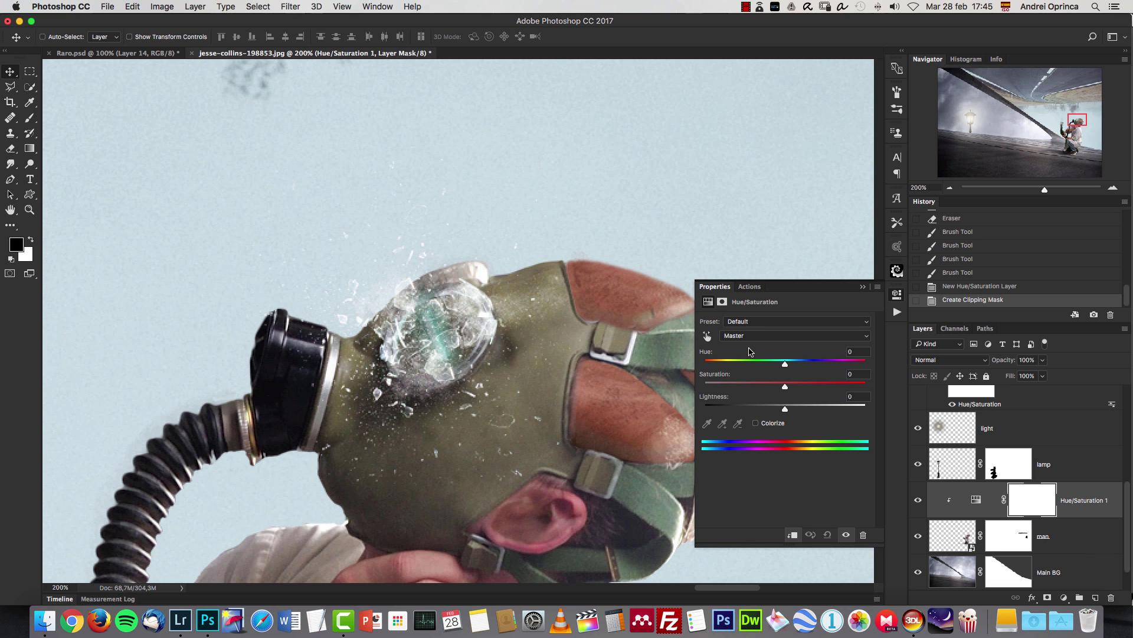
Colorize the clipped Hue/Saturation adjustment red with hue 0 and saturation 76, and collapse its settings
left_click_drag(785, 364, 682, 365)
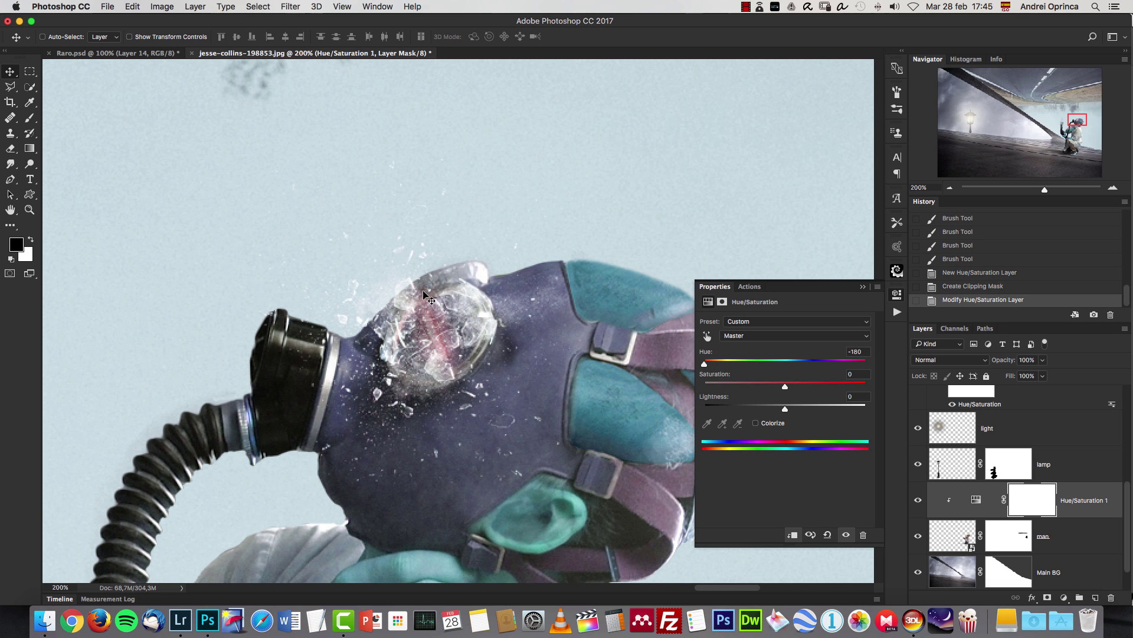
left_click_drag(787, 389, 854, 382)
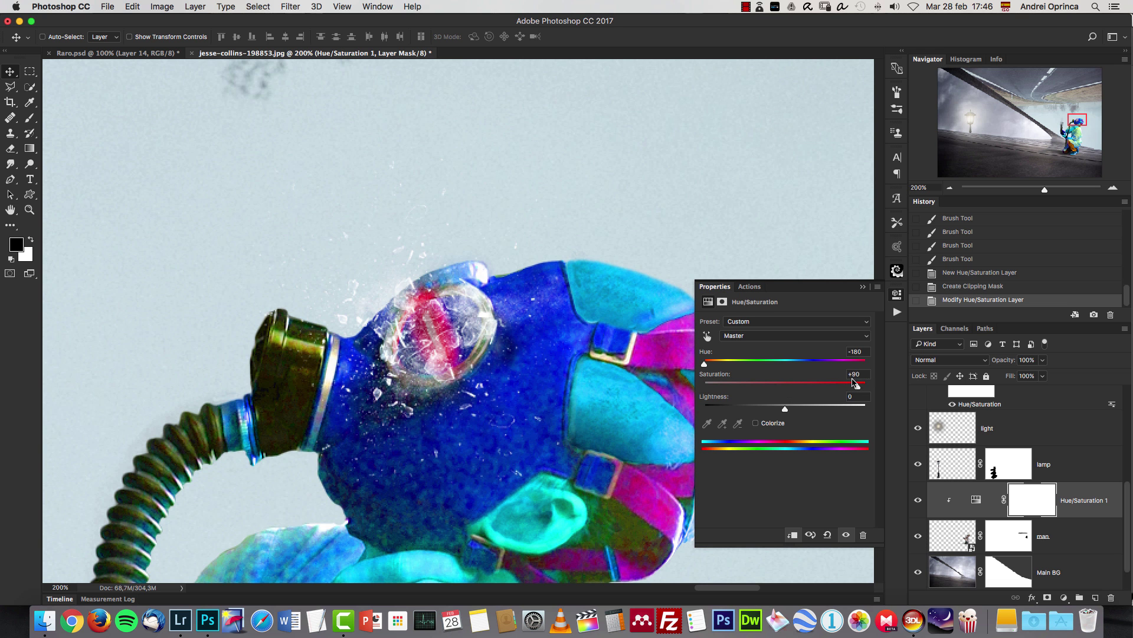
left_click(755, 423)
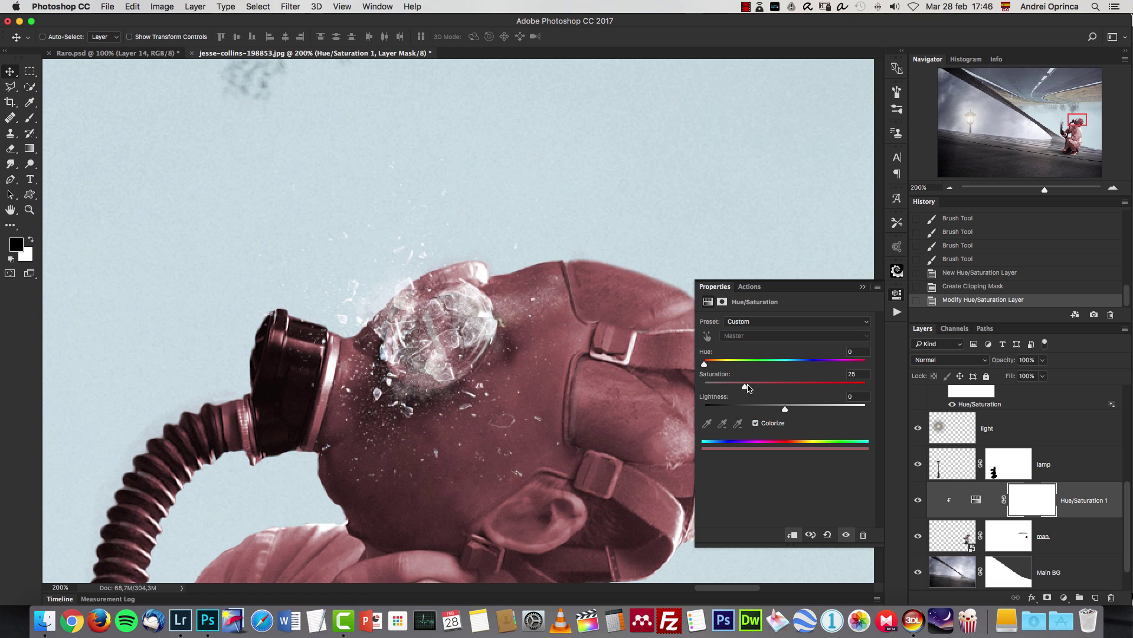
left_click_drag(745, 388, 828, 387)
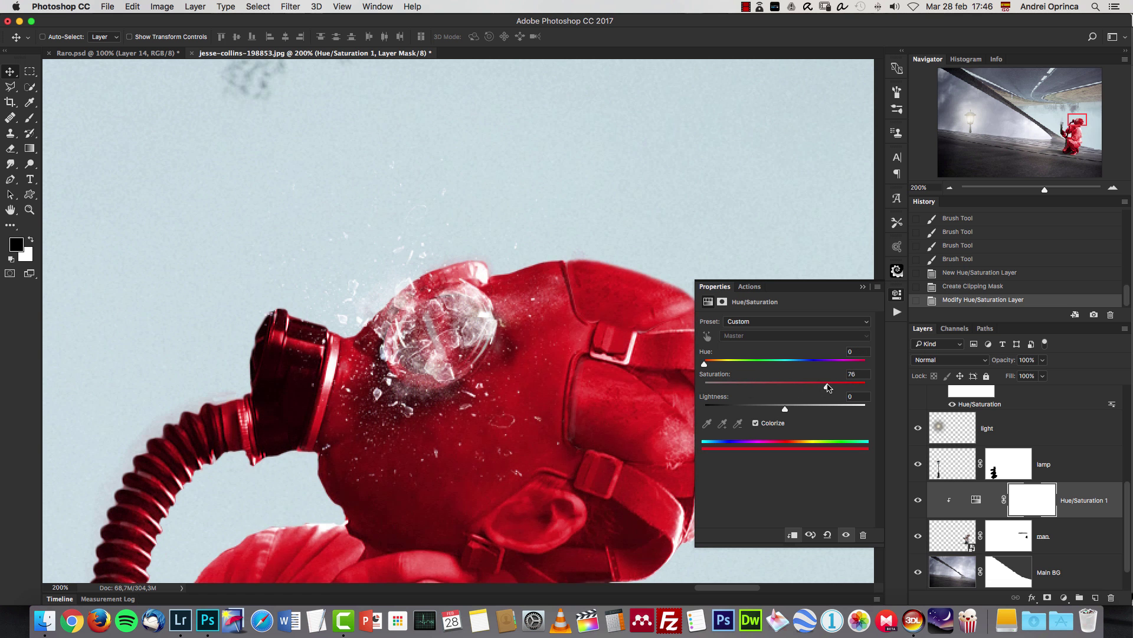
left_click(864, 288)
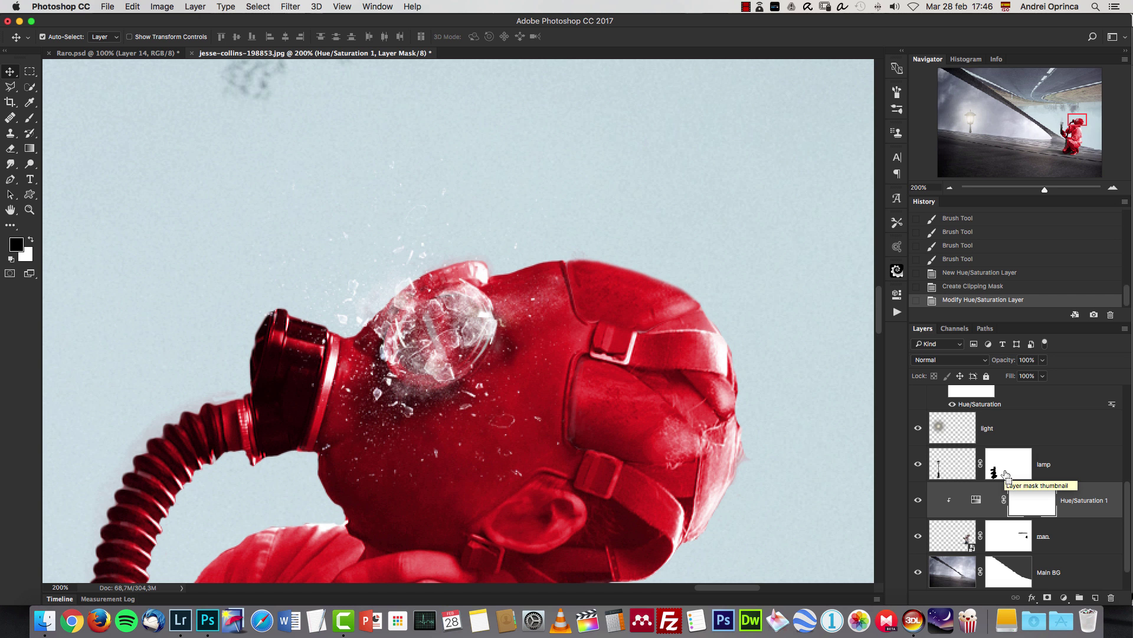
Invert the Hue/Saturation layer mask to black and compare the image with the mask disabled and enabled
key("super+i")
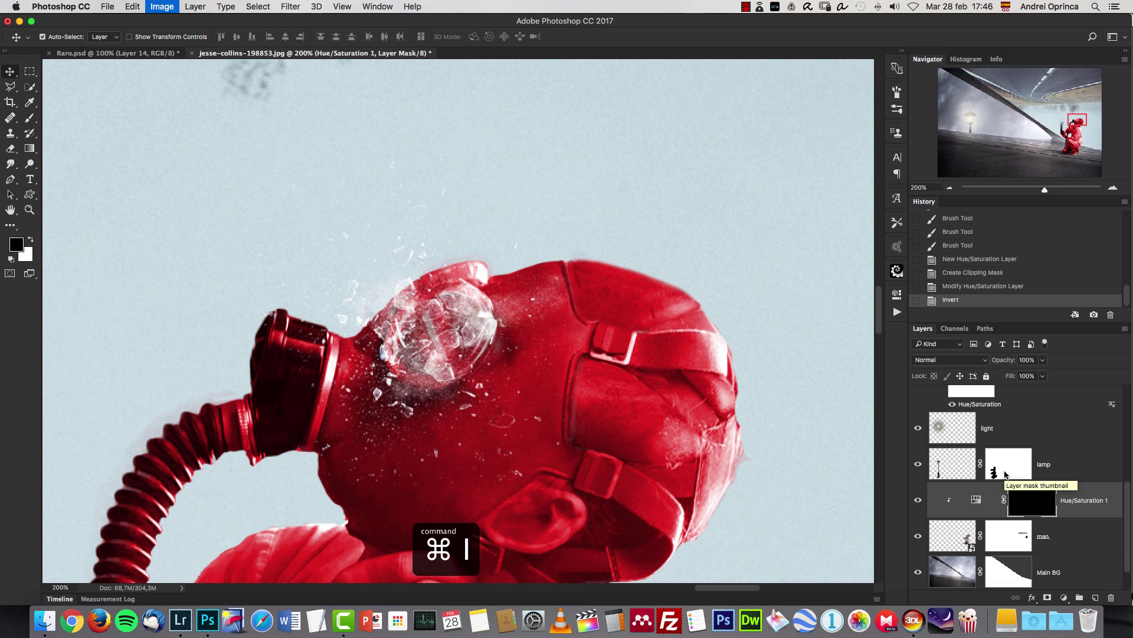
left_click(1028, 503, "shift")
left_click(1027, 499, "shift")
Paint white on the Hue/Saturation mask over the shattered lens so the red tint shows only there
key("b")
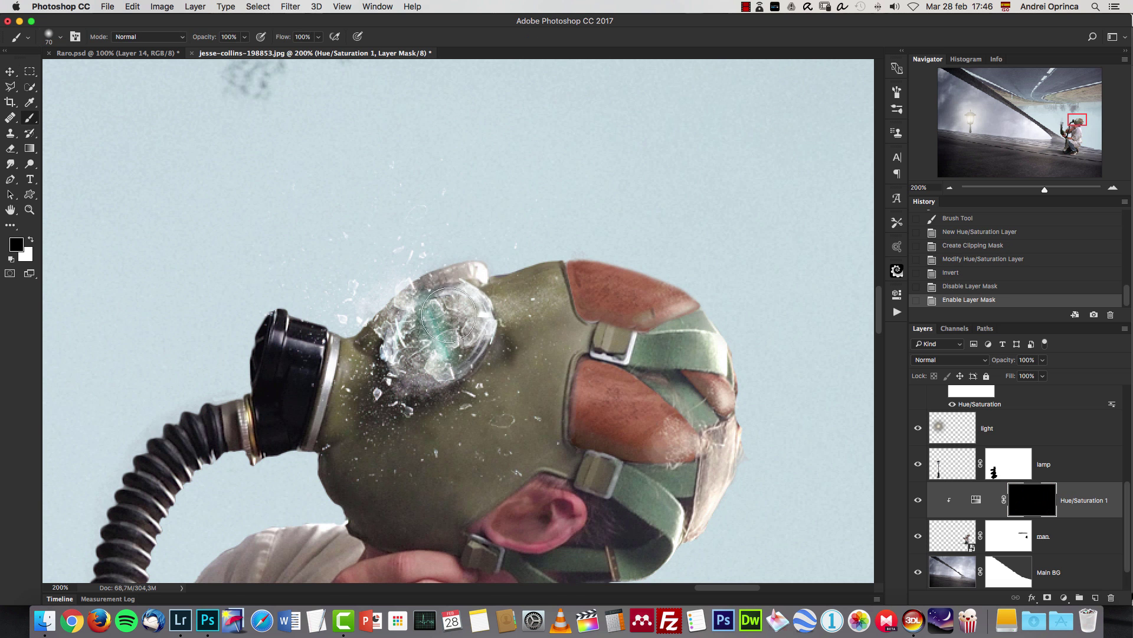
key("x")
mouse_move(450, 319)
left_mouse_down()
mouse_move(432, 334)
mouse_move(448, 313)
left_mouse_up()
key("super+1")
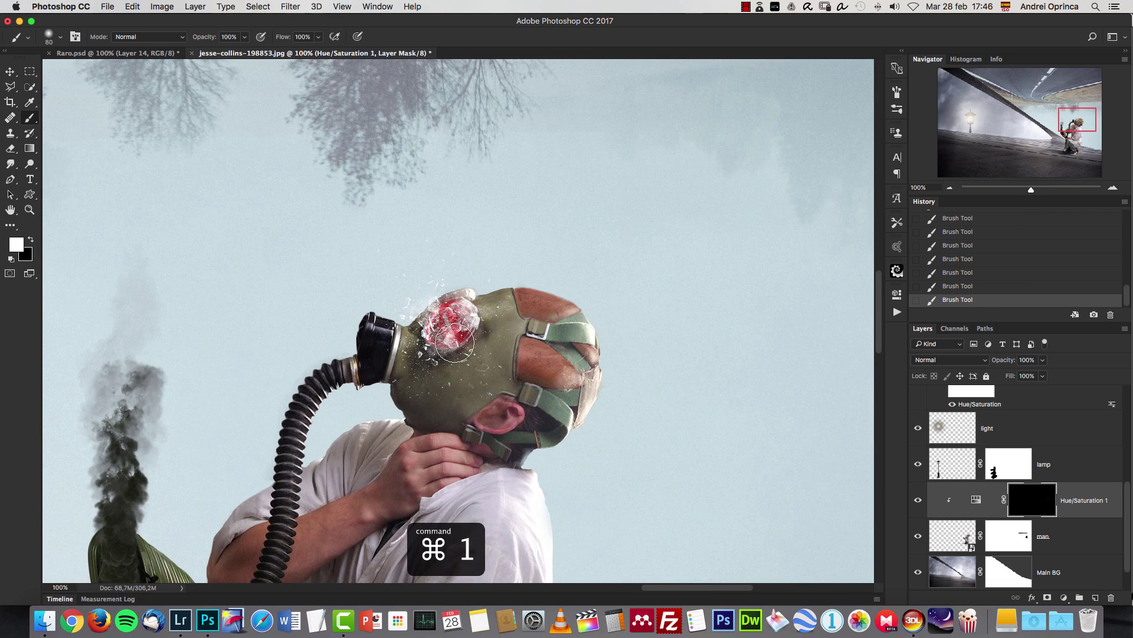
scroll(473, 322, "left", 4)
scroll(473, 322, "down", 2)
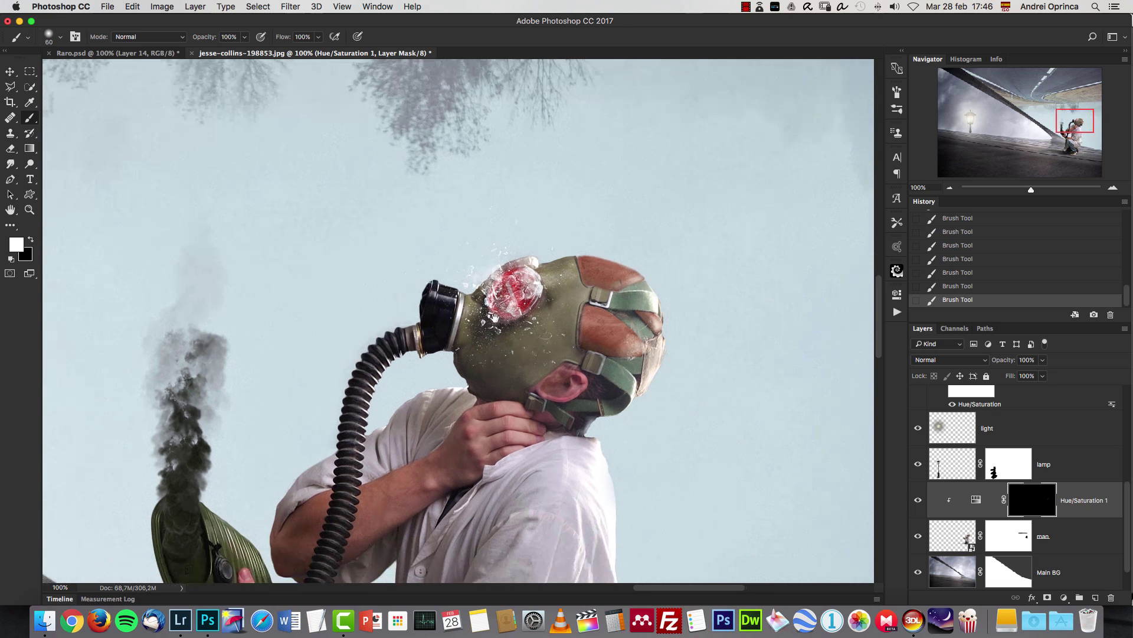
left_click(10, 71)
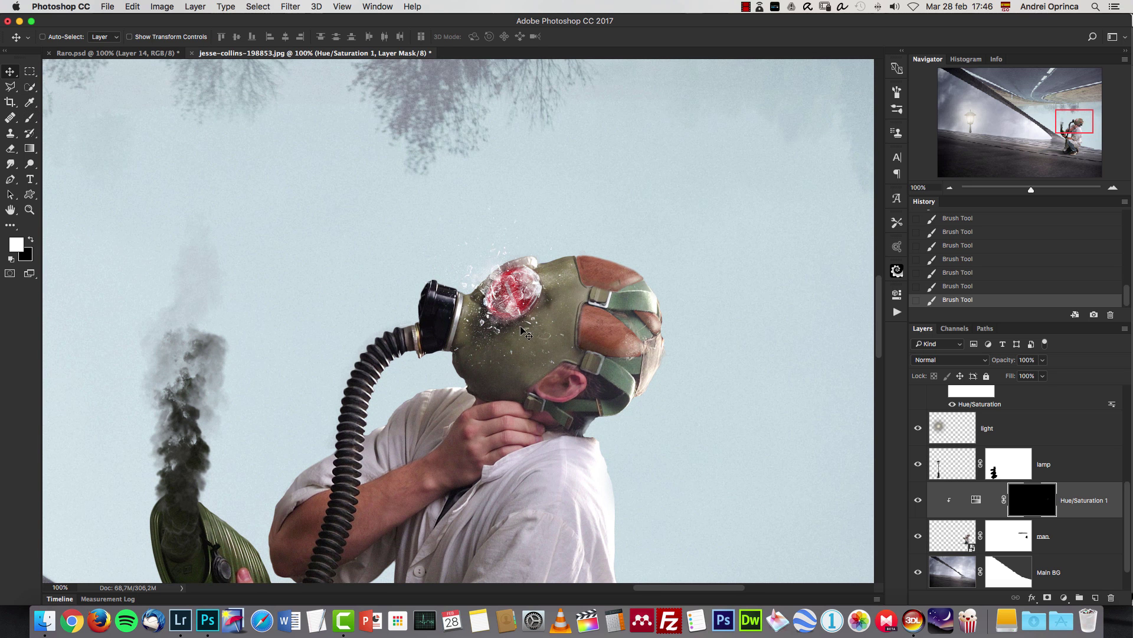
left_click_drag(556, 221, 547, 258)
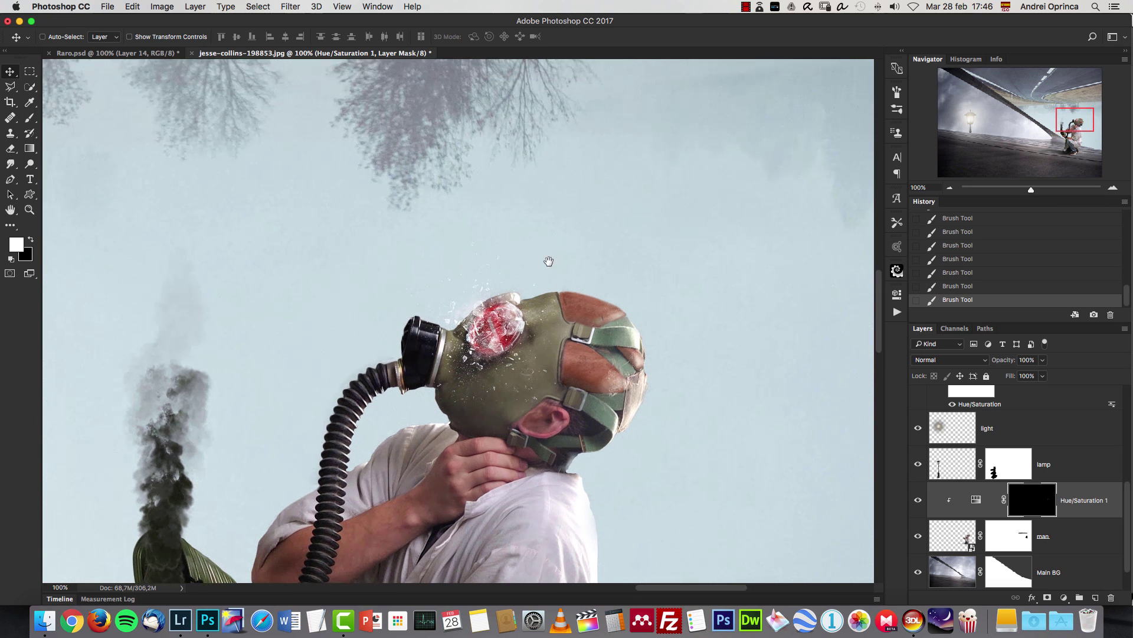
Open (alone) RS51_by_RjupiterStock.jpg, copy the whole image, close it and paste it into the composite above the Hue/Saturation layer
key("super+o")
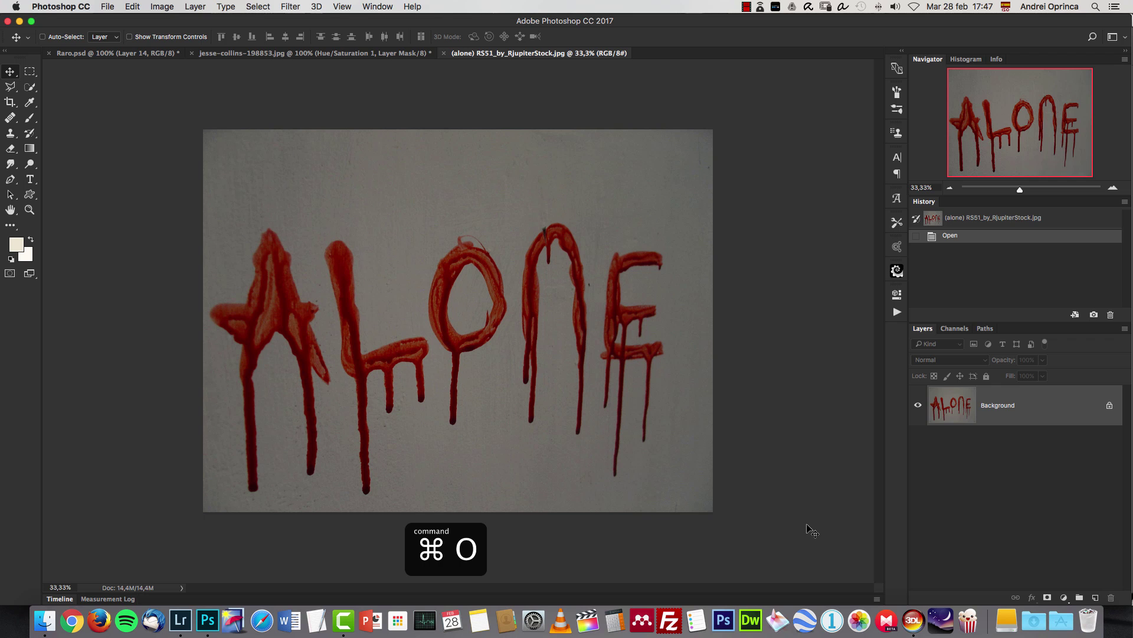
key("super+a")
key("super+c")
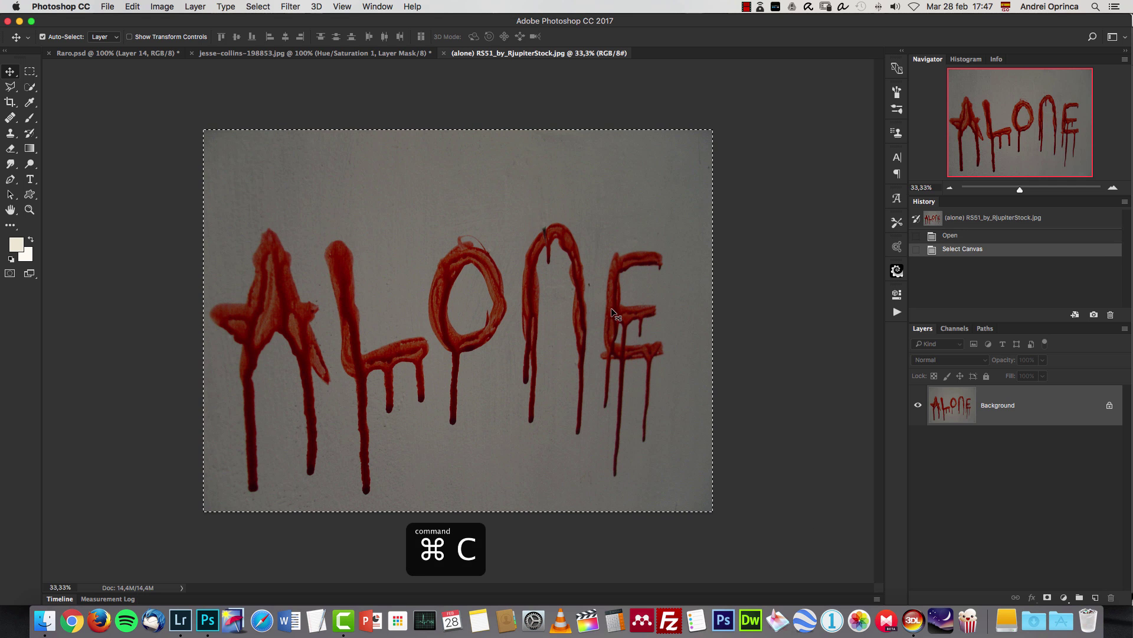
key("super+w")
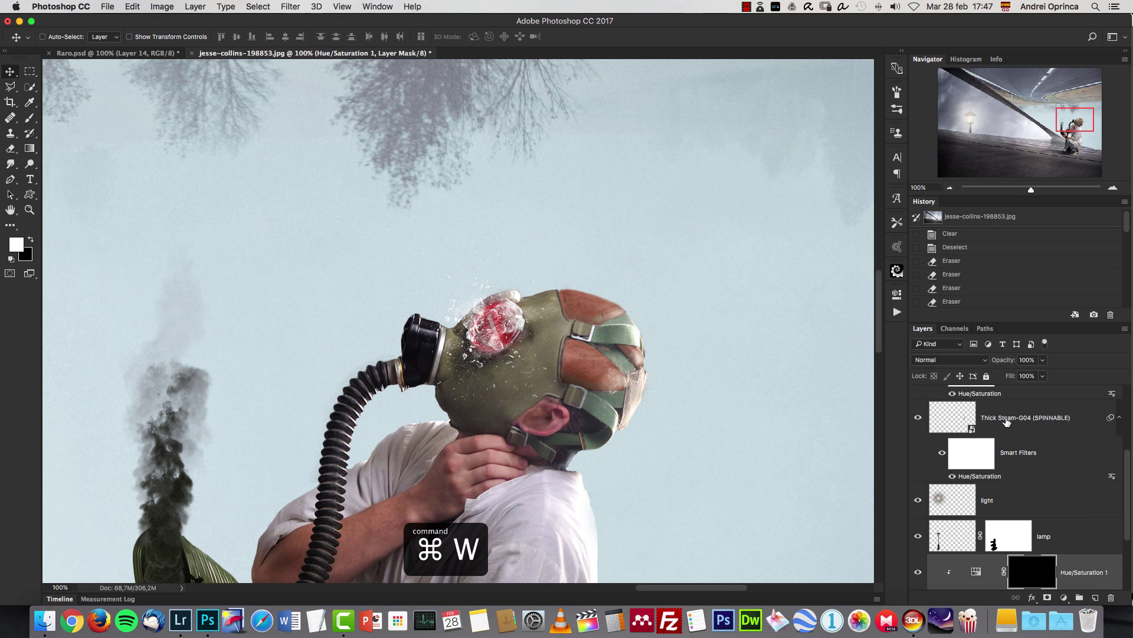
key("super+v")
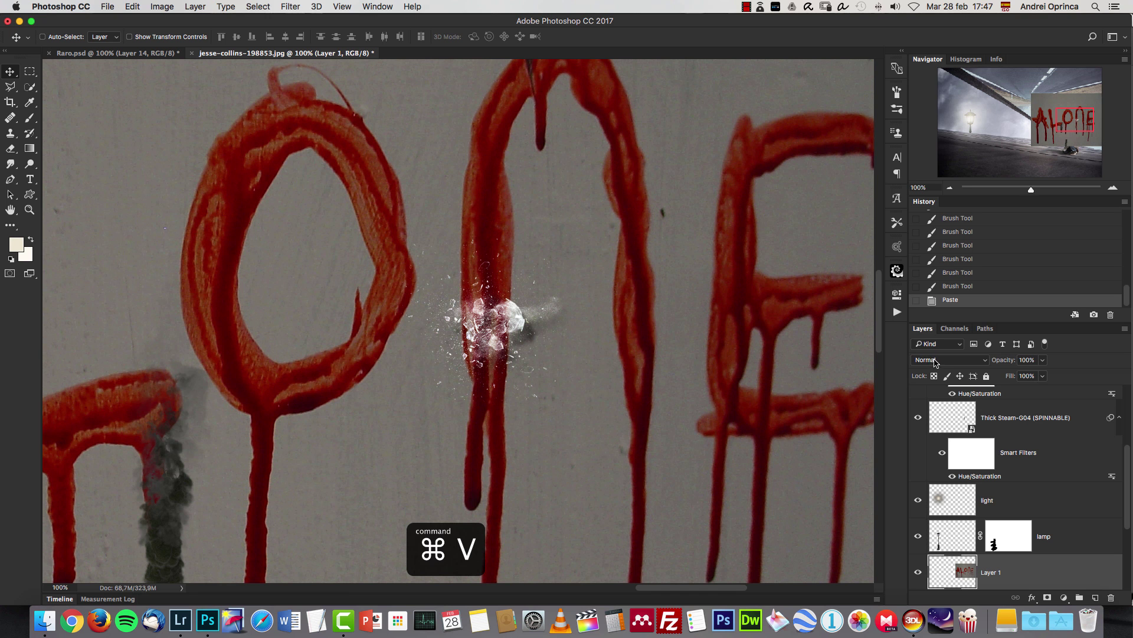
Scale the pasted ALONE image down to about 18.7% and place it beside the gas mask
left_click(949, 188)
left_click(949, 188)
left_click(949, 187)
key("super+y")
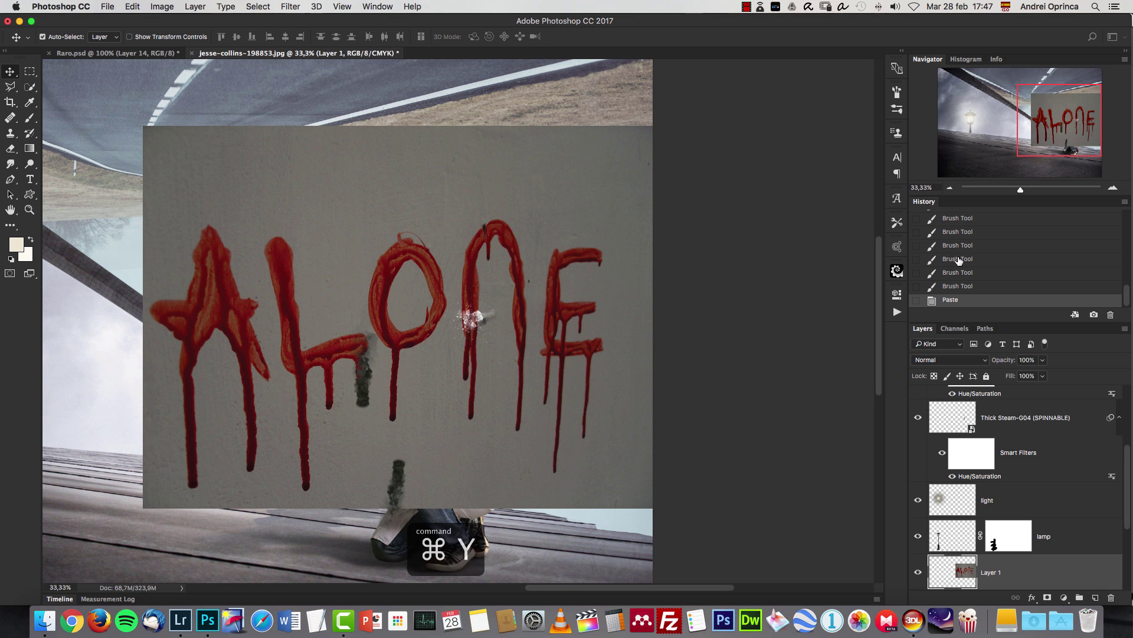
key("super+y")
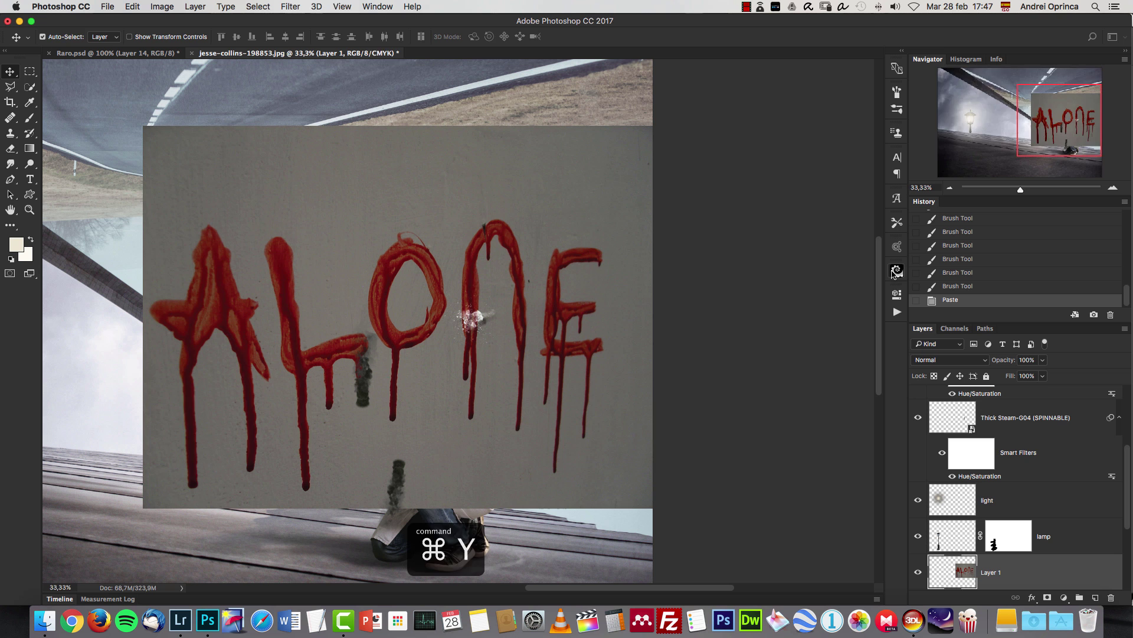
key("super+t")
left_click_drag(623, 146, 442, 289)
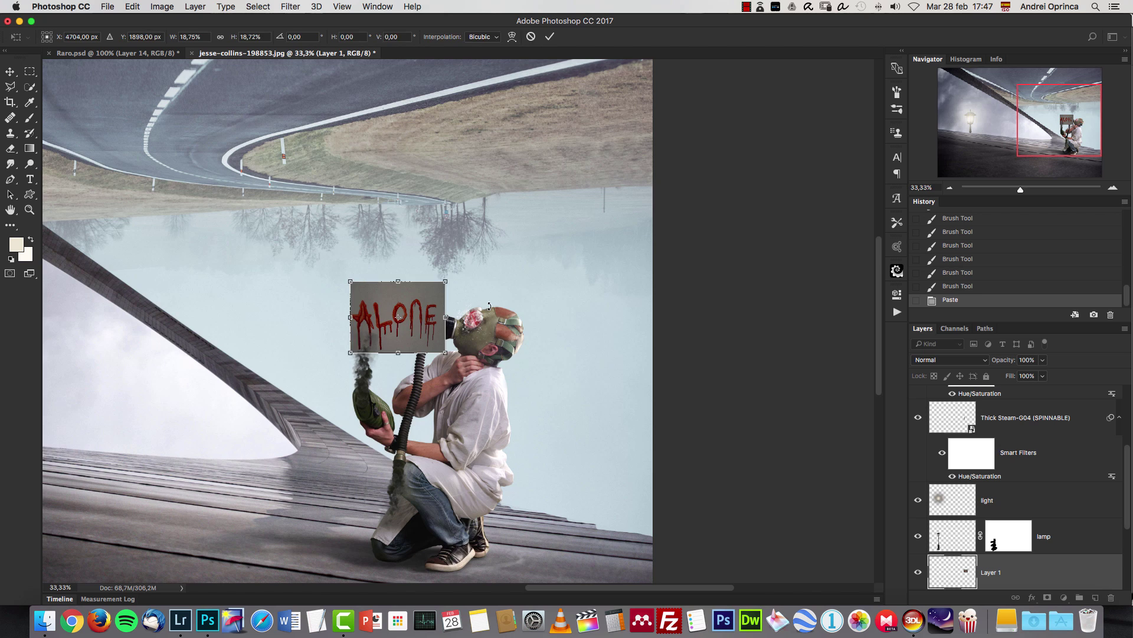
key("Return")
key("super+1")
left_click_drag(423, 360, 524, 340)
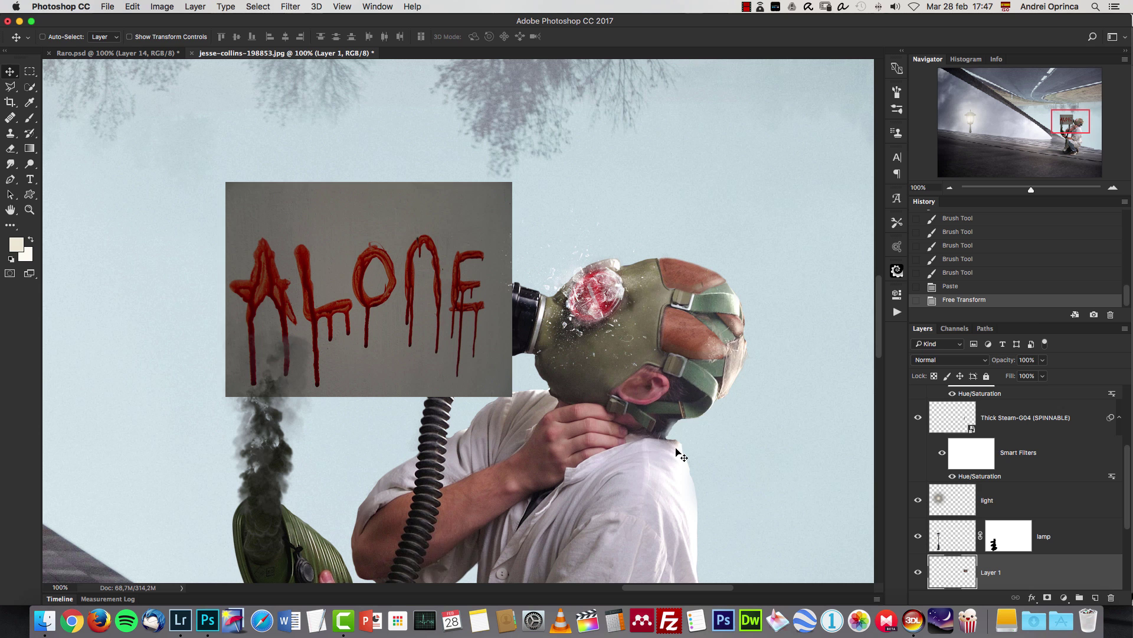
Brighten the ALONE image with Levels by setting the white input level to 120
key("super+l")
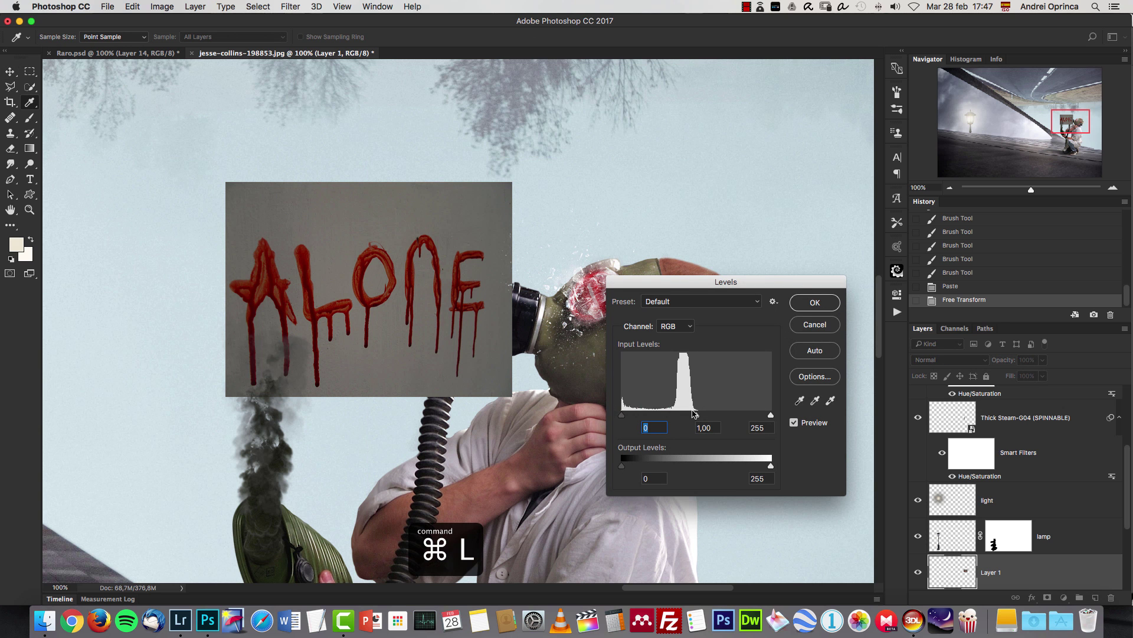
left_click_drag(770, 415, 693, 416)
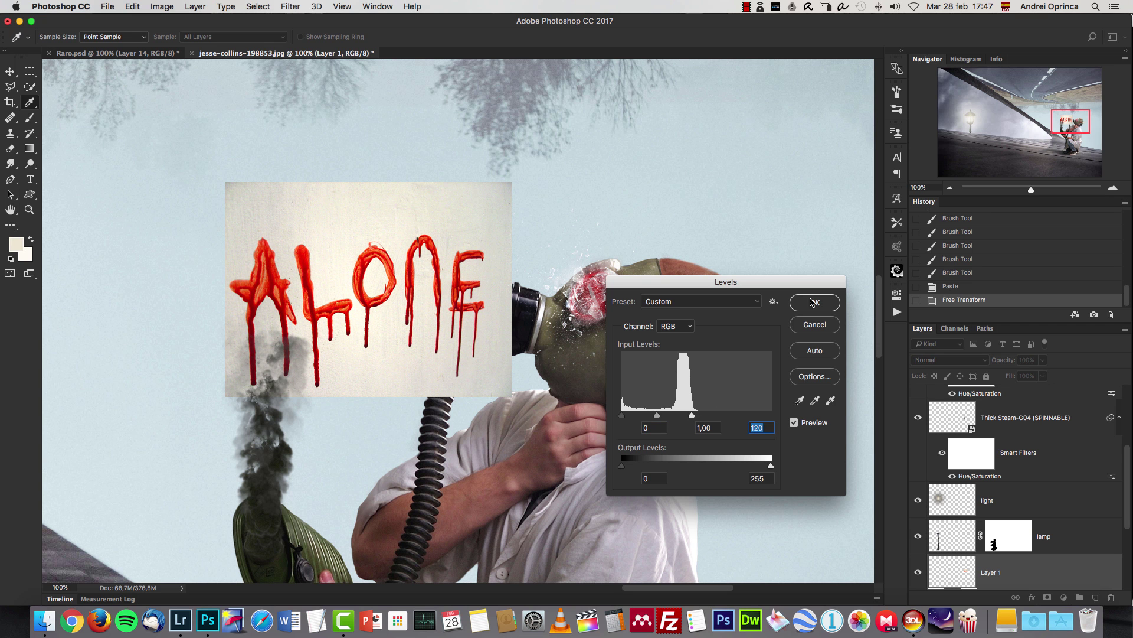
left_click(815, 302)
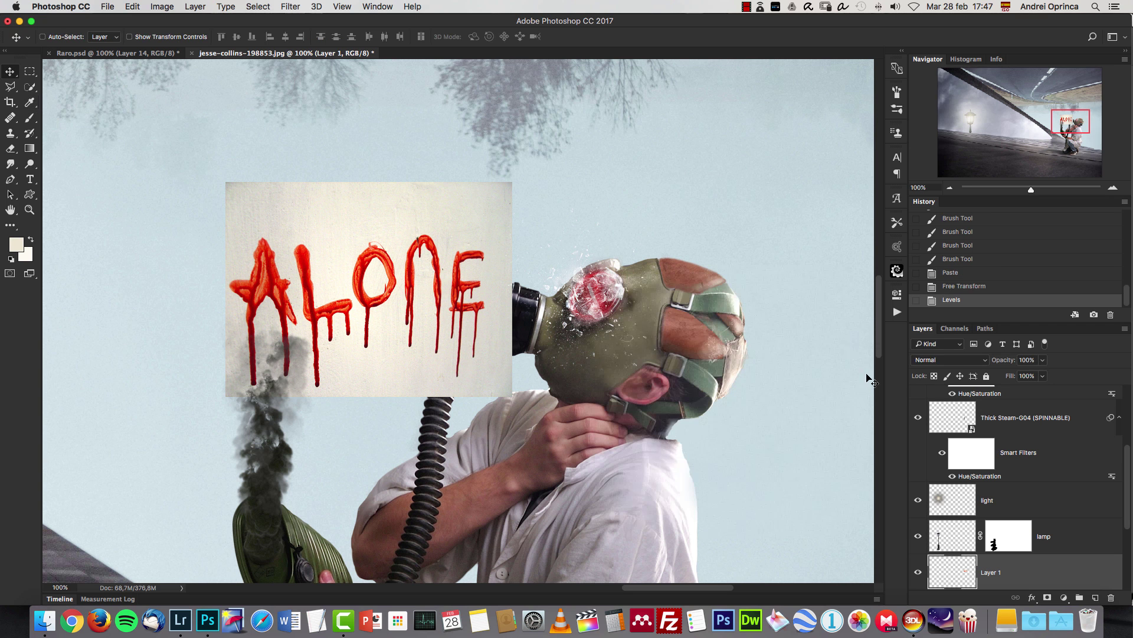
Lasso the dripping letter O in the ALONE image and copy it
left_click(10, 86)
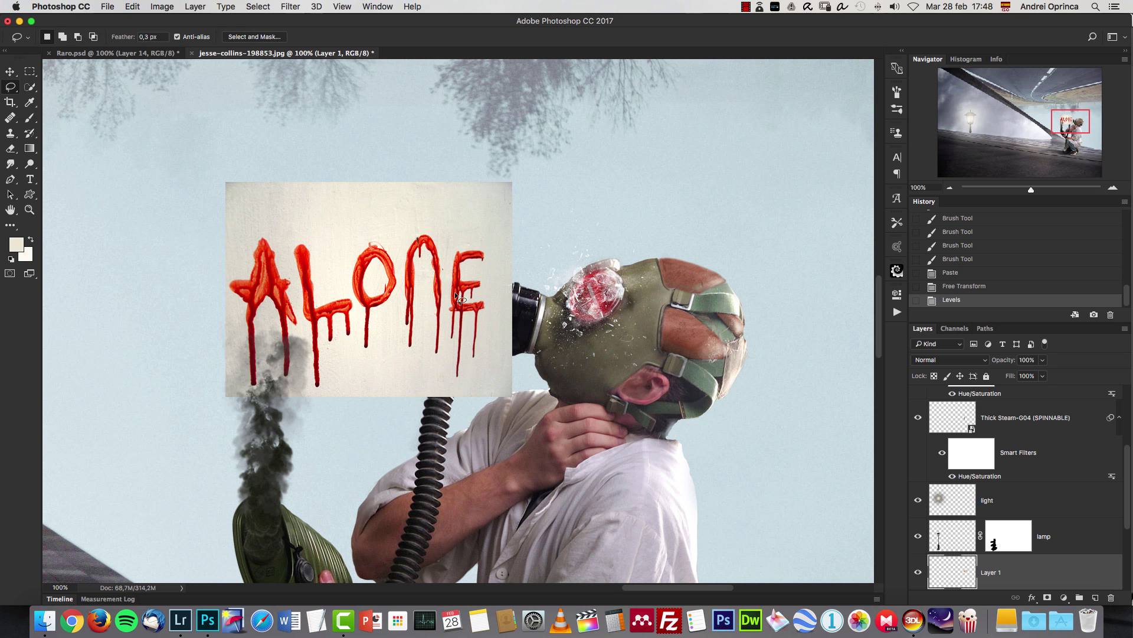
mouse_move(361, 301)
left_mouse_down()
mouse_move(362, 347)
mouse_move(381, 336)
left_mouse_up()
left_click(390, 309)
mouse_move(392, 250)
left_mouse_down()
mouse_move(391, 328)
mouse_move(380, 349)
mouse_move(357, 352)
mouse_move(348, 250)
mouse_move(376, 229)
mouse_move(401, 242)
left_mouse_up()
key("super+c")
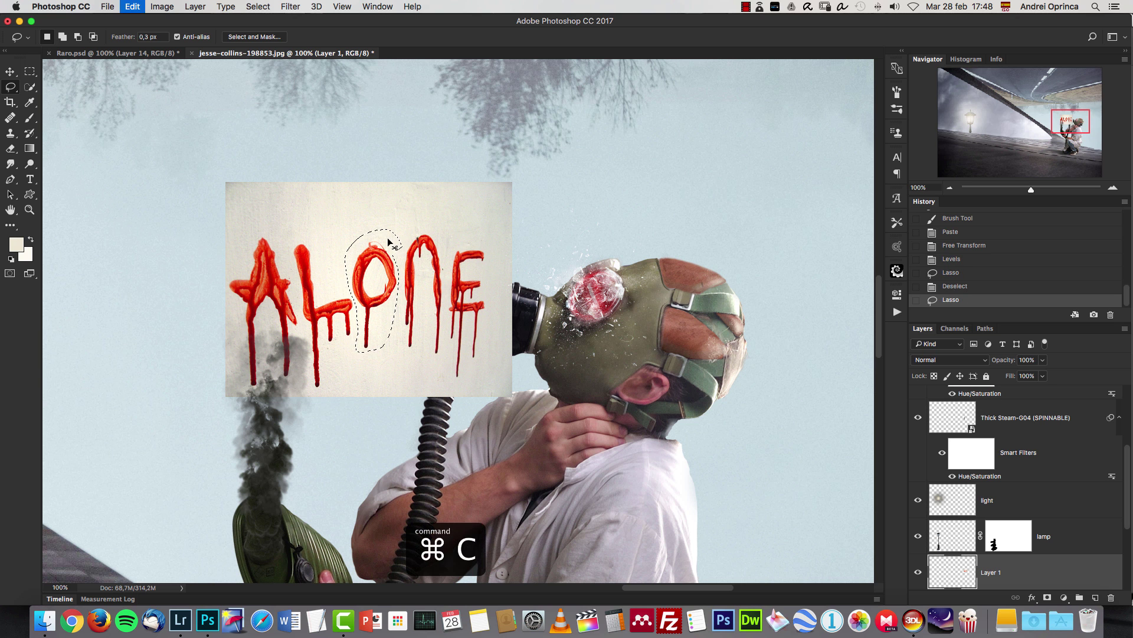
Hide the ALONE image layer, paste the copied letter O and move it over the shattered lens
left_click(918, 572)
key("super+v")
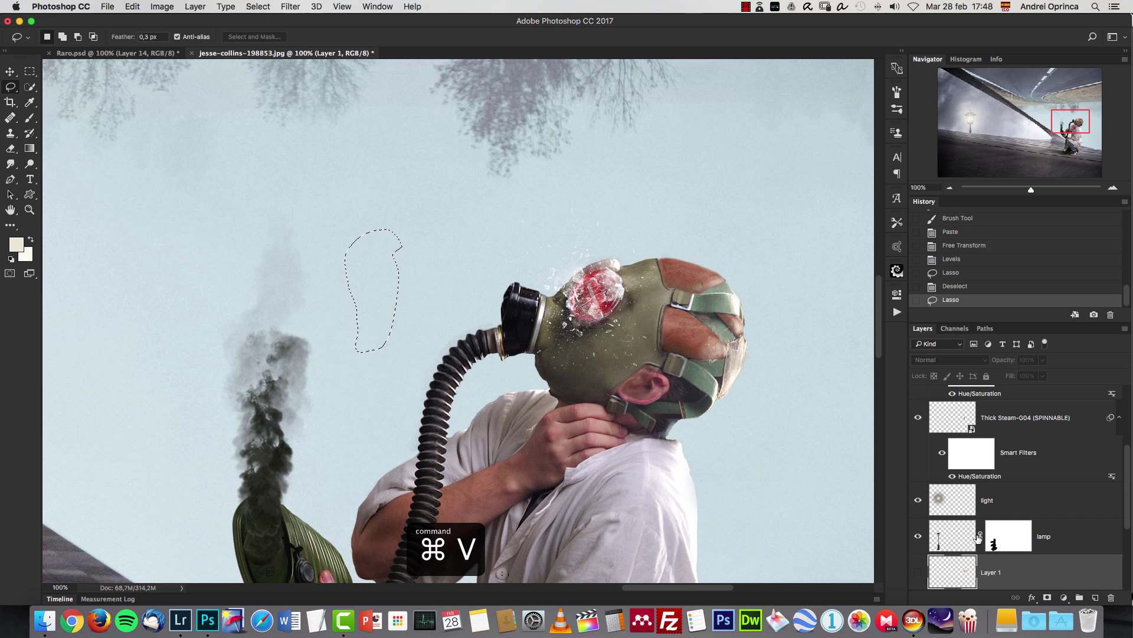
key("v")
left_click_drag(376, 296, 600, 323)
Set the pasted letter's blend mode to Multiply and shift it so the blood drips from the lens
left_click(959, 360)
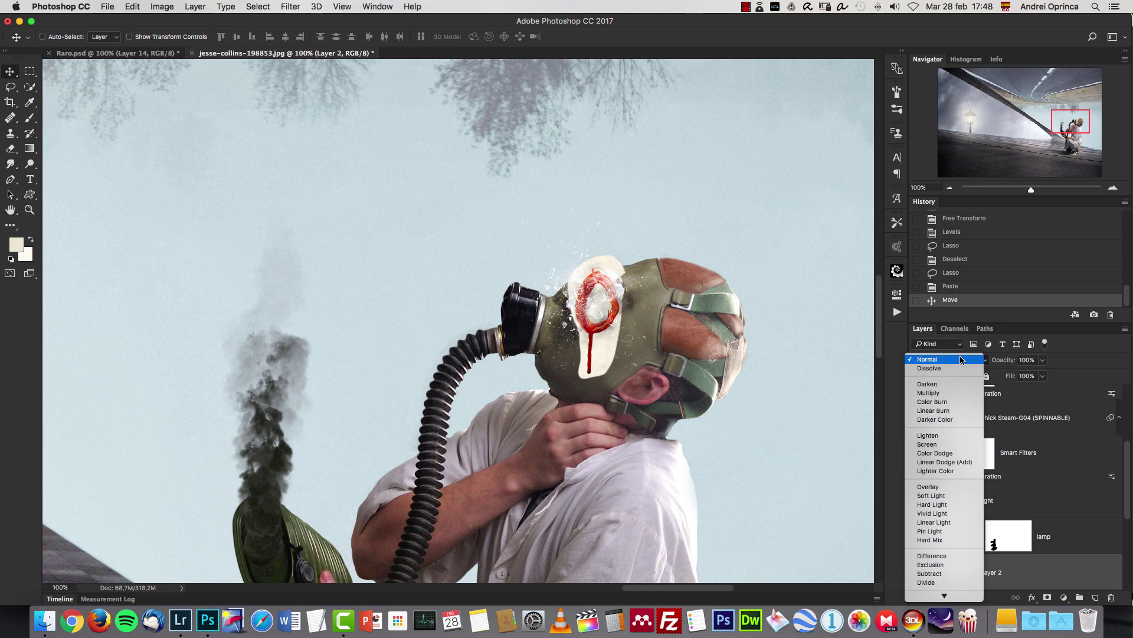
left_click(942, 394)
key("super+1")
left_click_drag(608, 304, 603, 299)
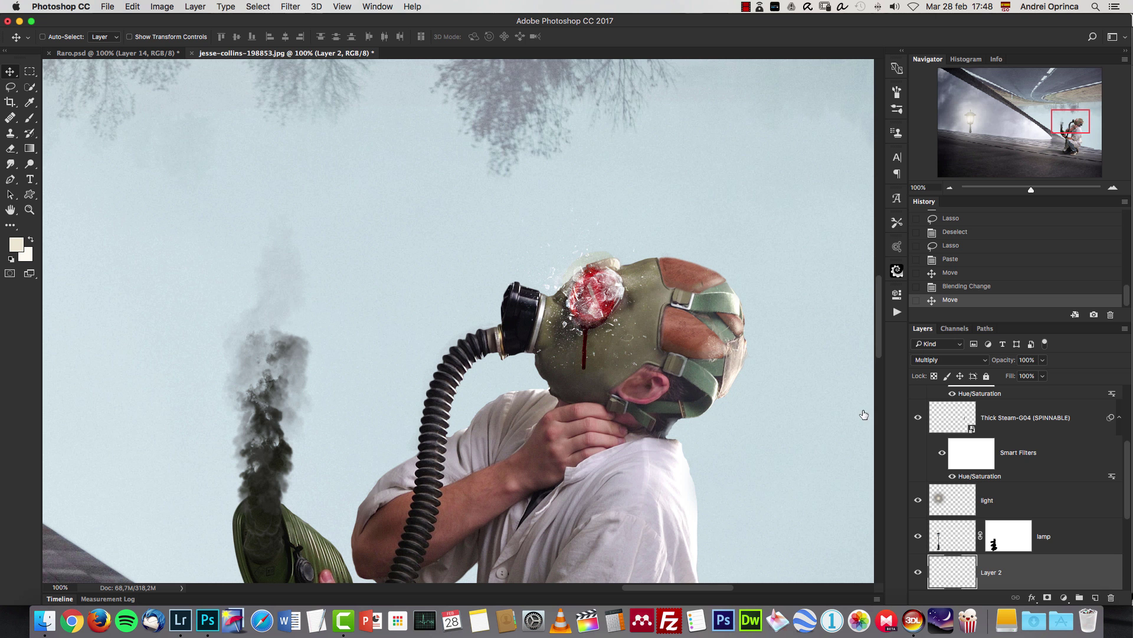
left_click_drag(602, 389, 614, 343)
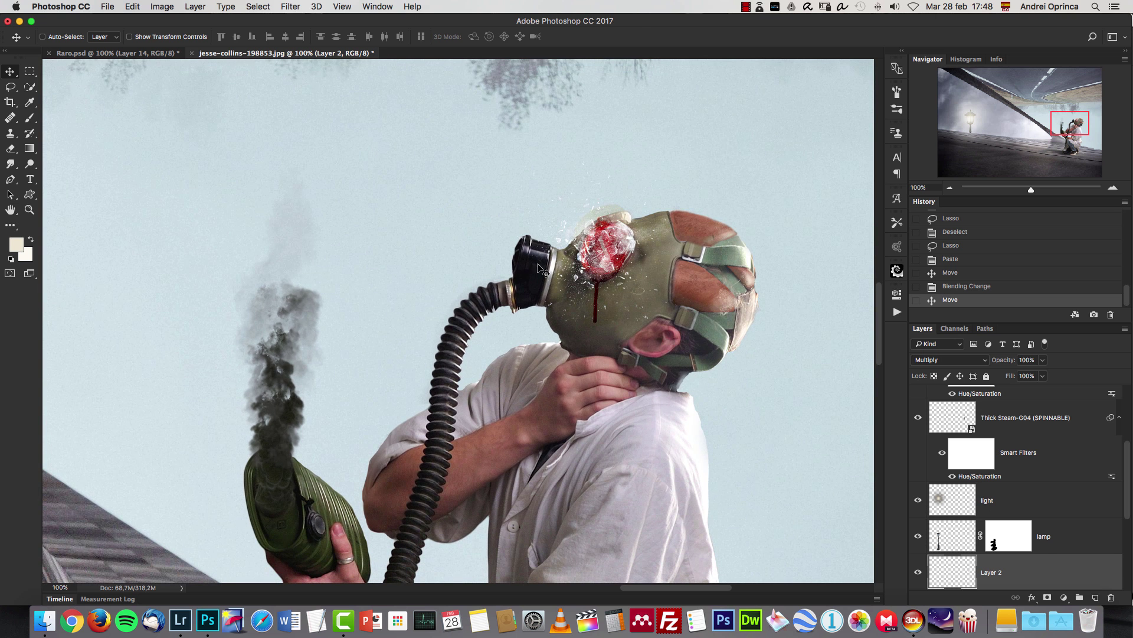
Delete the hidden ALONE image layer and compare the gas-mask figure with the one in Raro.psd
scroll(1128, 517, "down", 3)
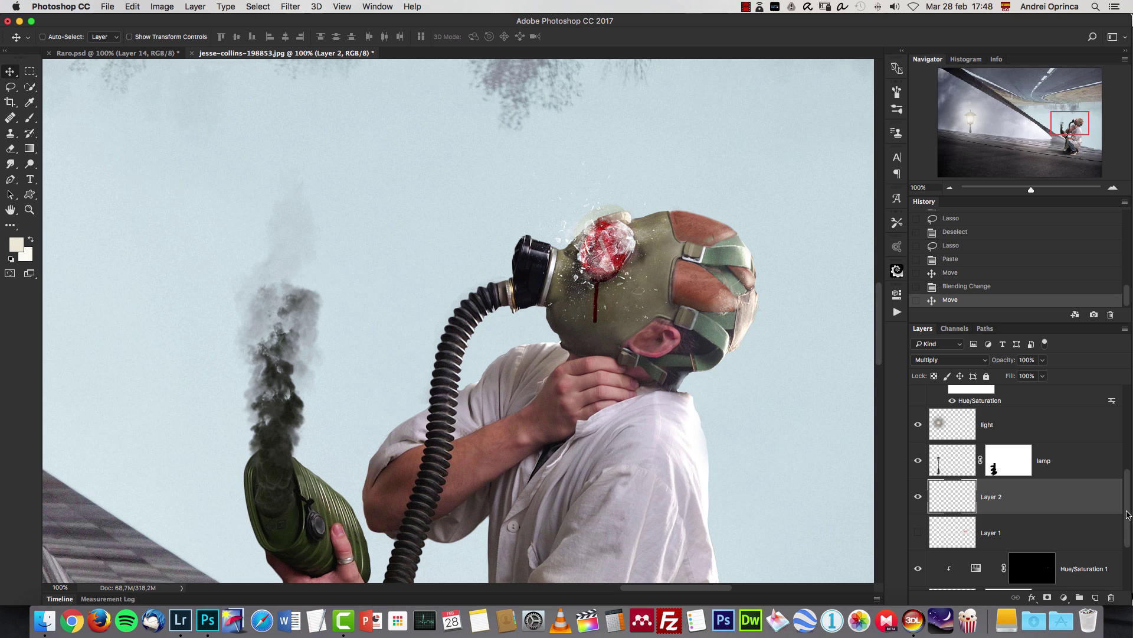
left_click_drag(1102, 537, 1109, 597)
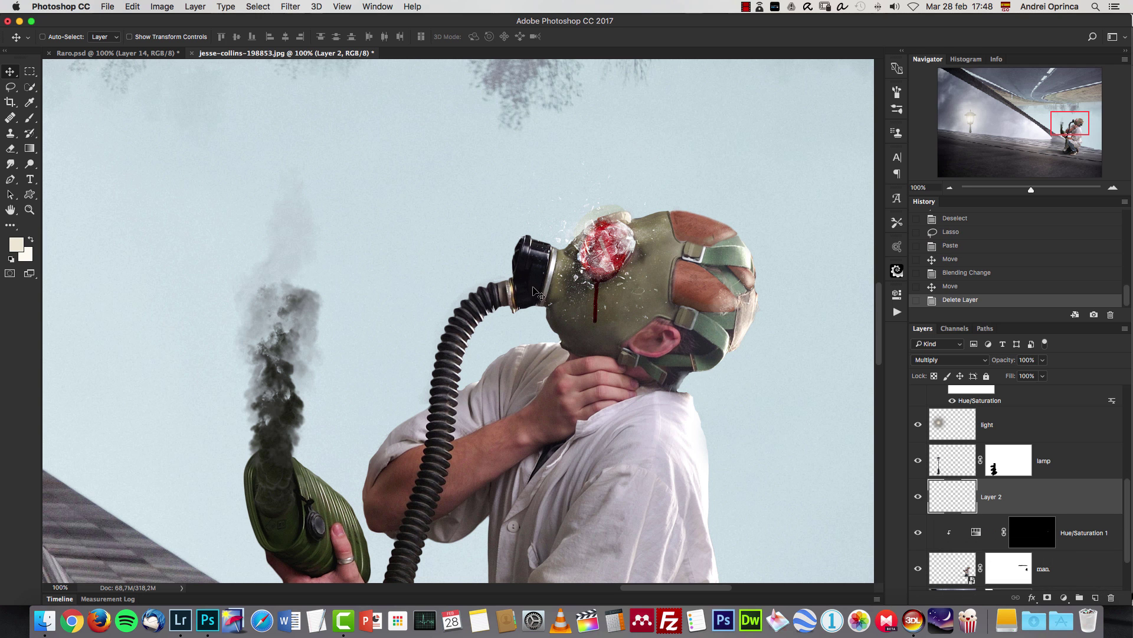
left_click(130, 55)
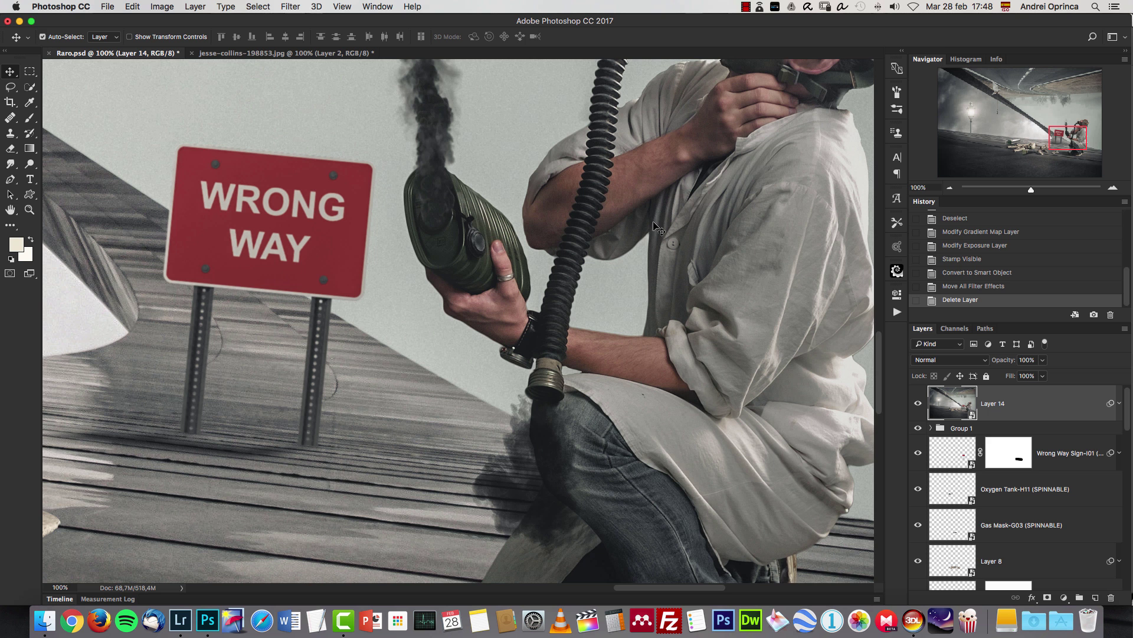
scroll(672, 131, "up", 5)
scroll(673, 131, "right", 2)
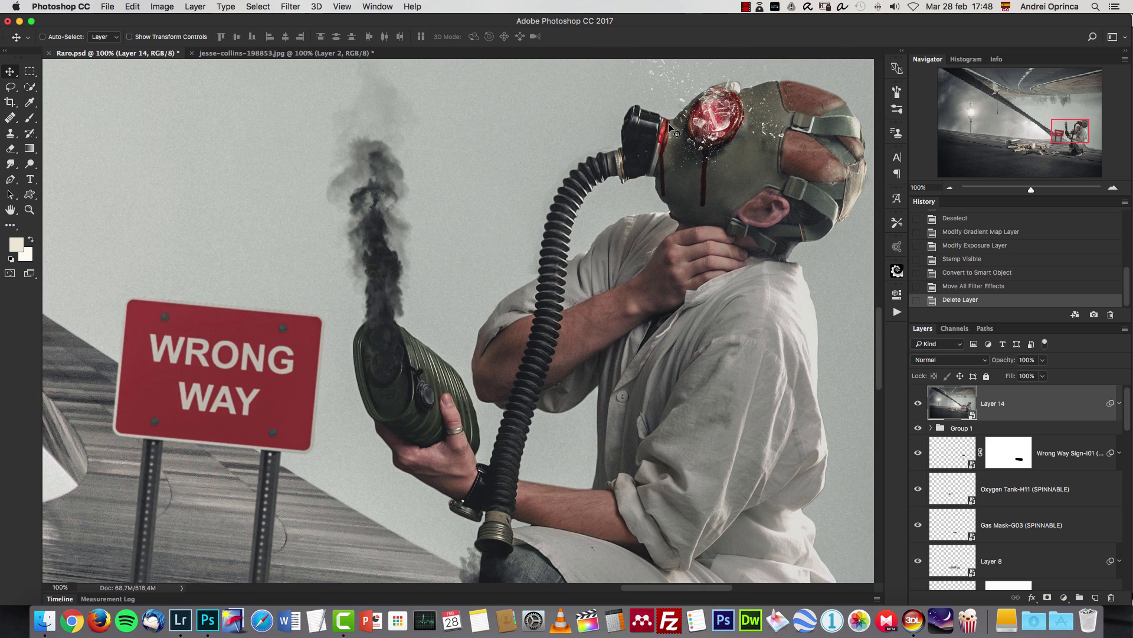
left_click(328, 55)
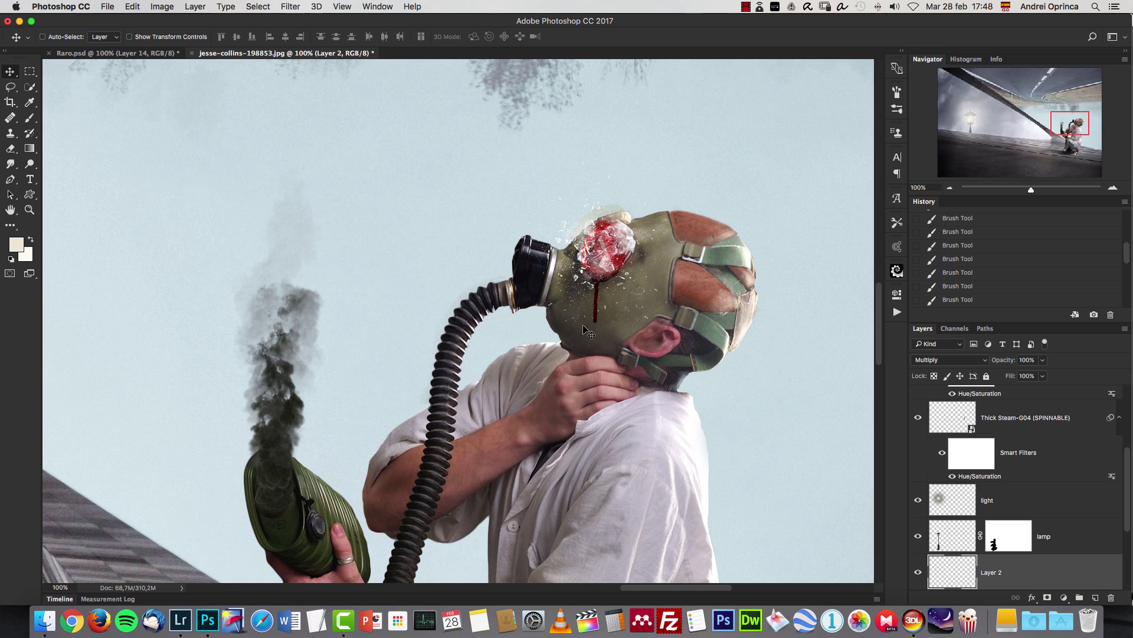
Open dove.jpg from the Stock folder
left_click(949, 188)
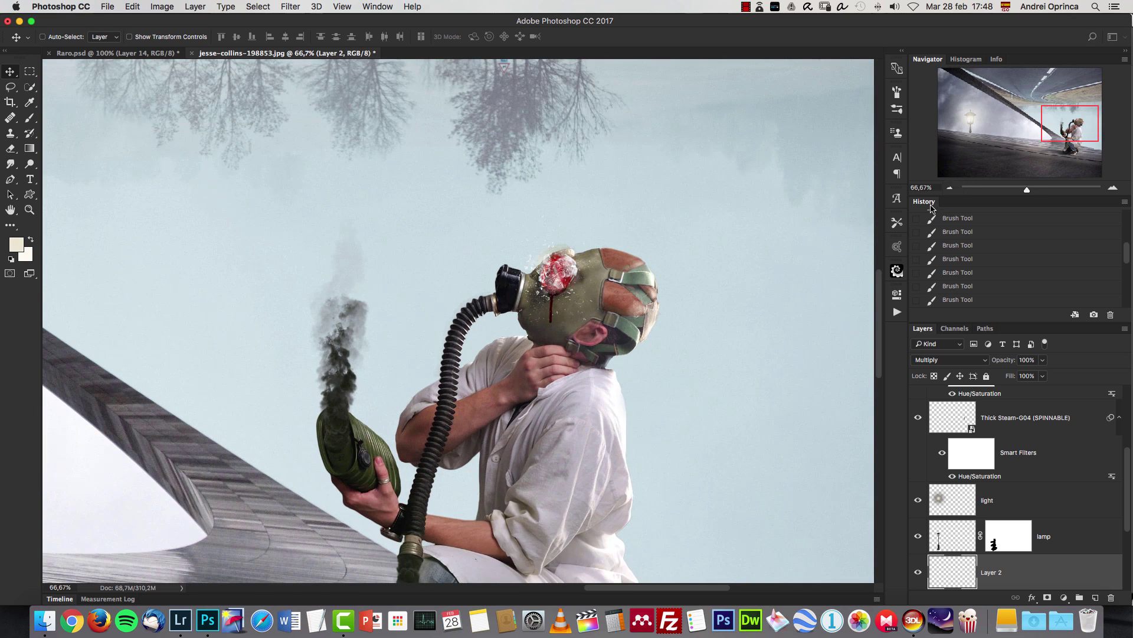
left_click(951, 187)
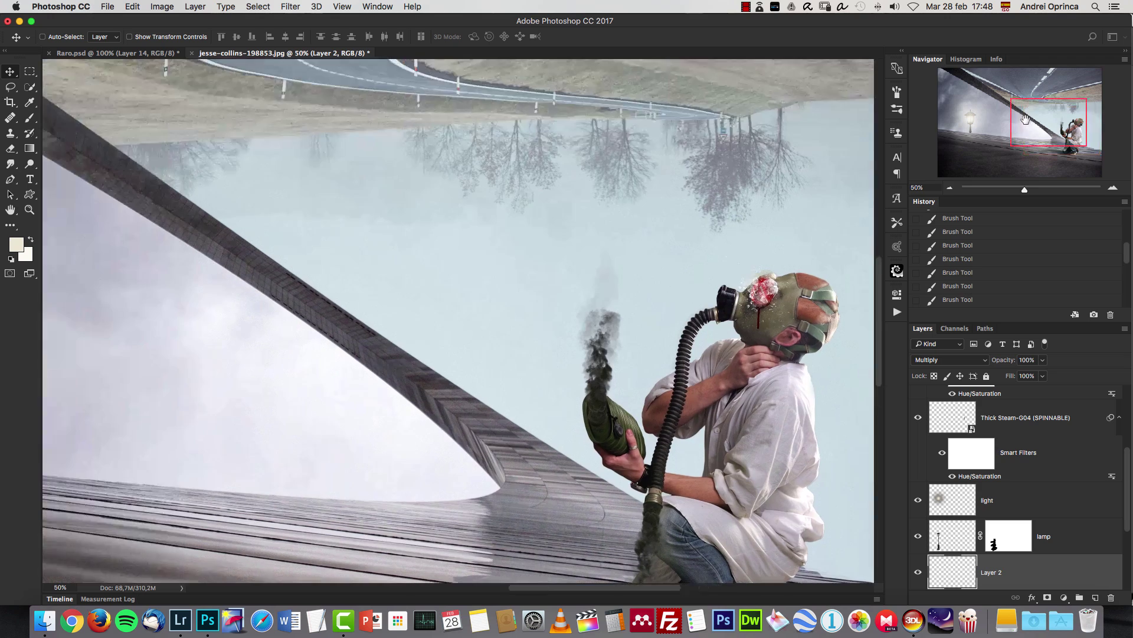
left_click(949, 188)
left_click(949, 187)
key("super+o")
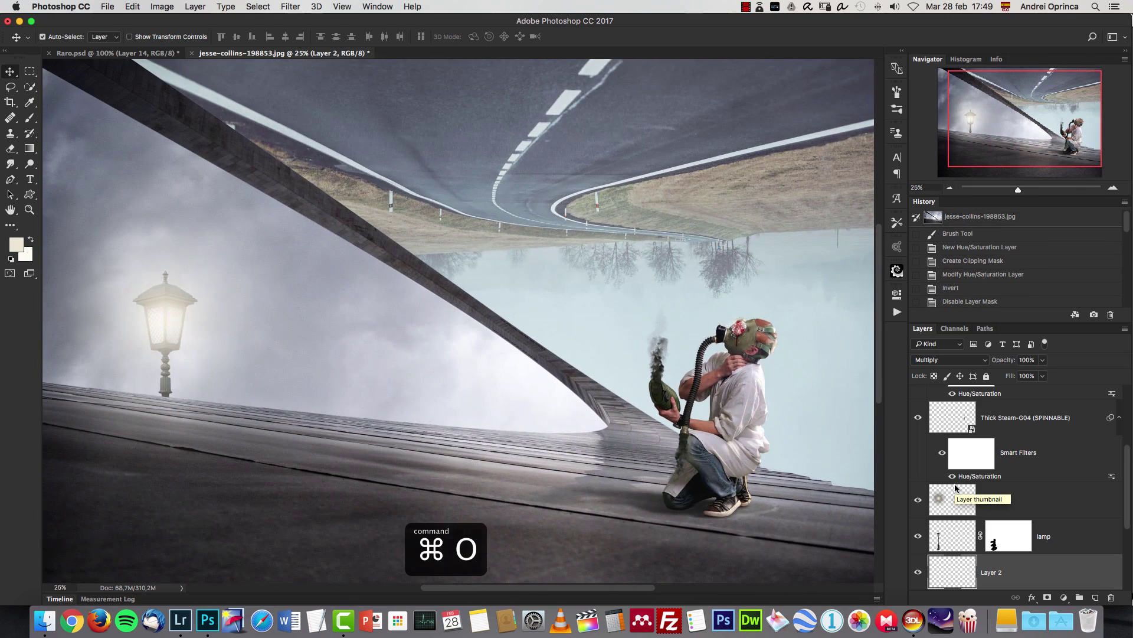
left_click(715, 171)
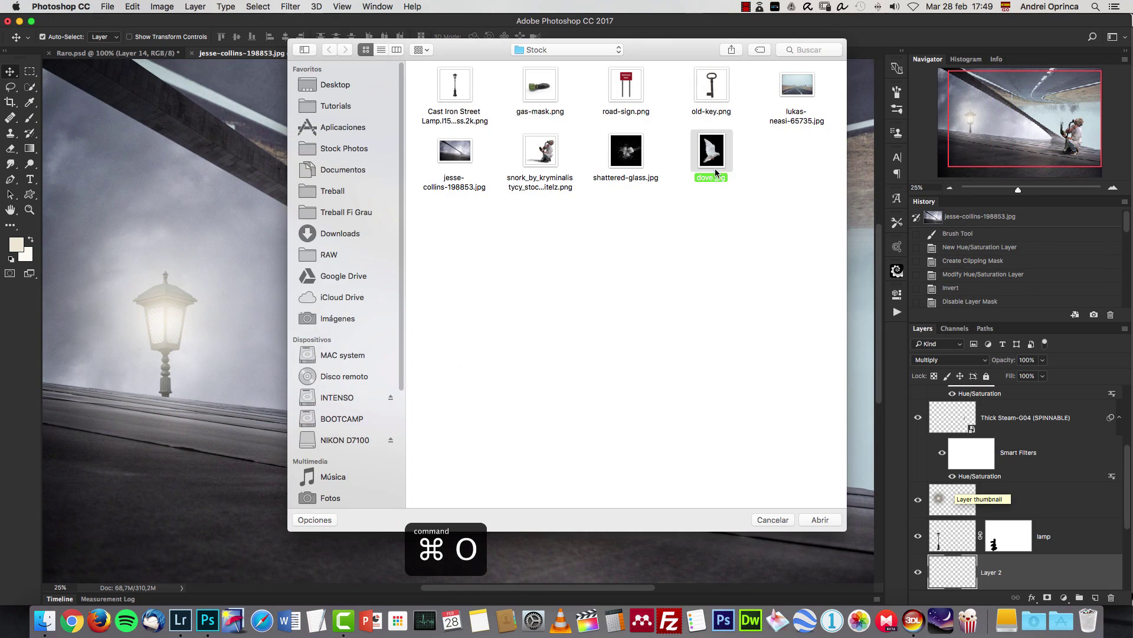
left_click(821, 519)
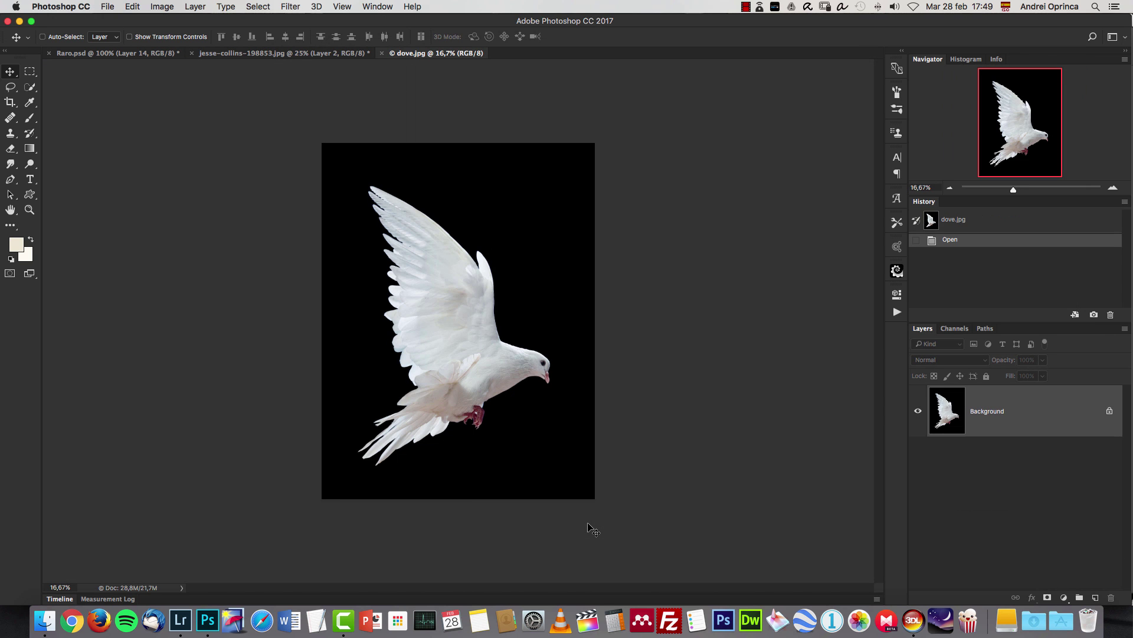
Convert the dove's Background into a regular layer and select the black backdrop with the Magic Wand
double_click(1034, 414, "alt")
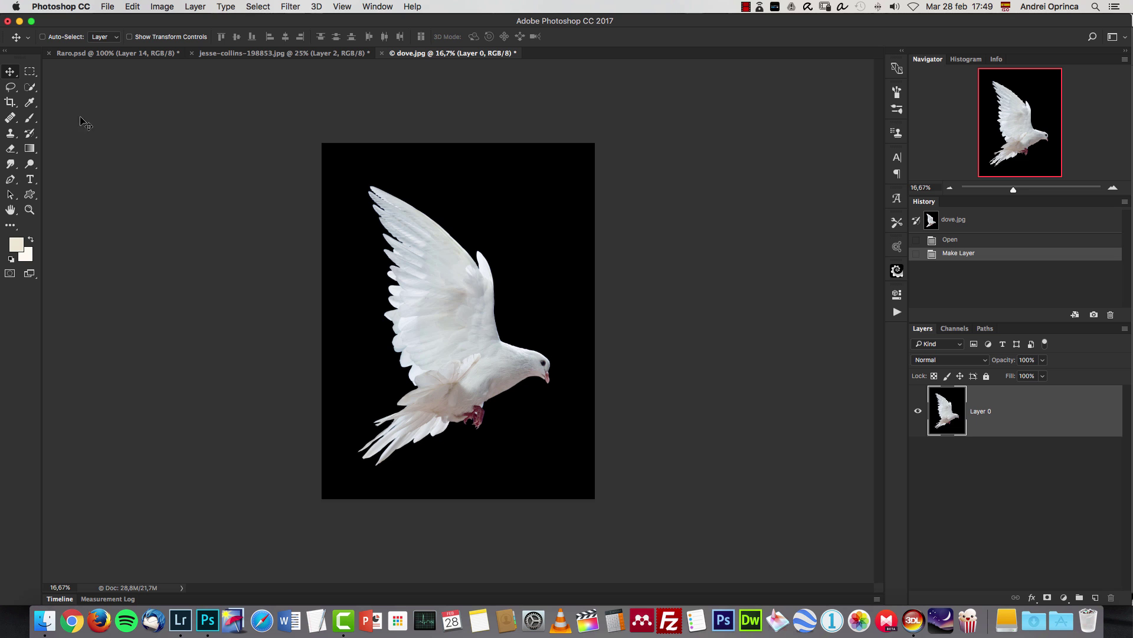
left_click(27, 87)
left_click_drag(71, 89, 82, 98)
left_click(89, 97)
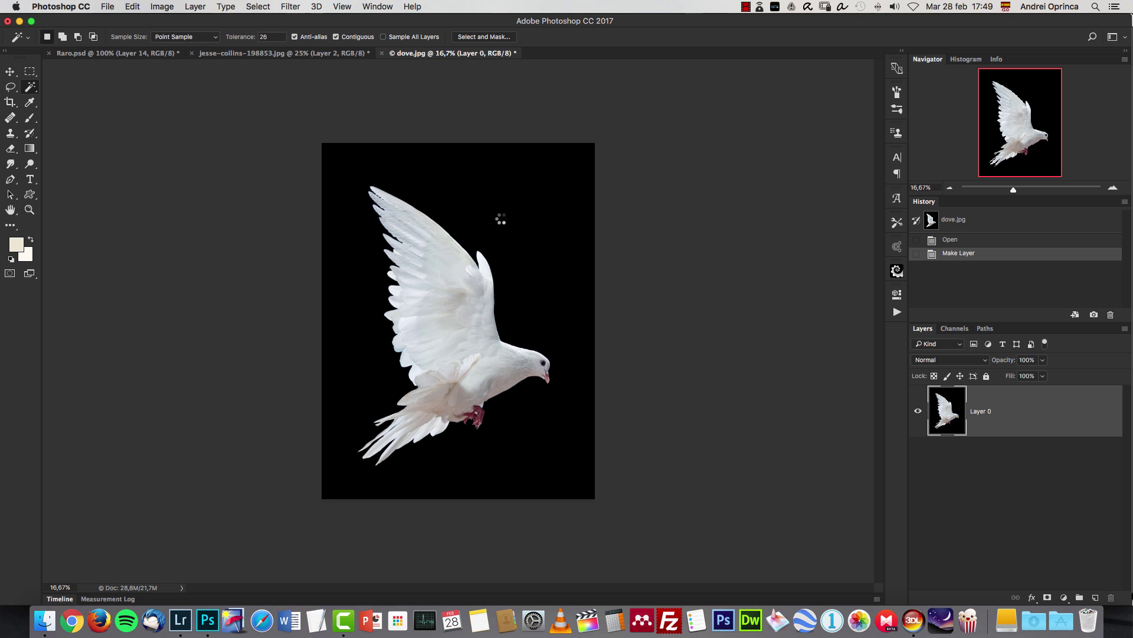
left_click(507, 212)
key("super+1")
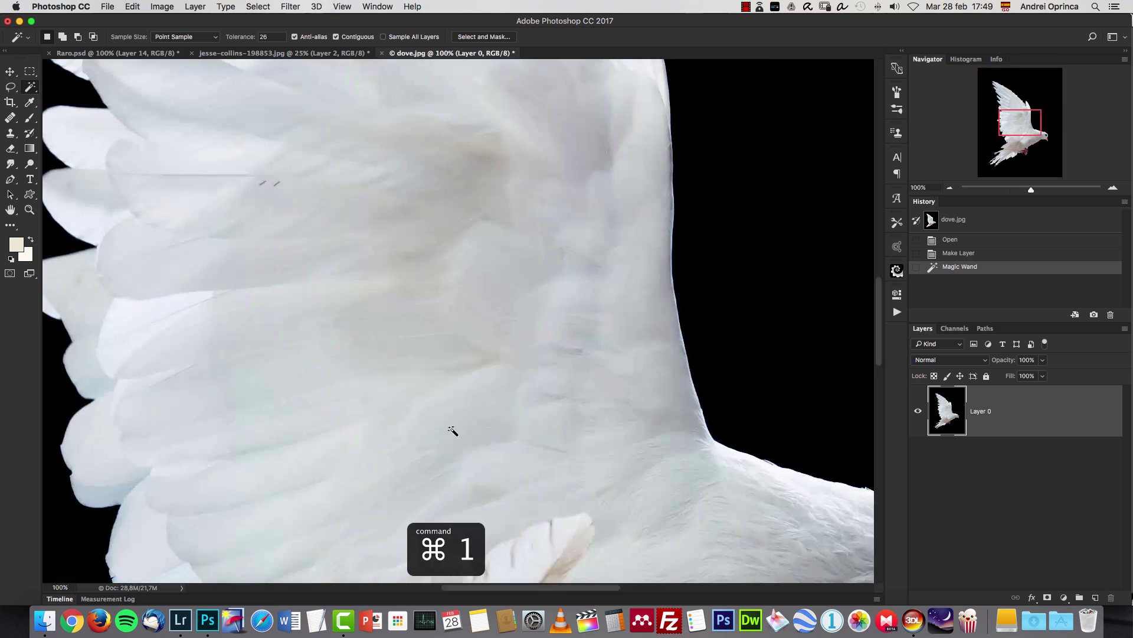
left_click_drag(622, 211, 586, 493)
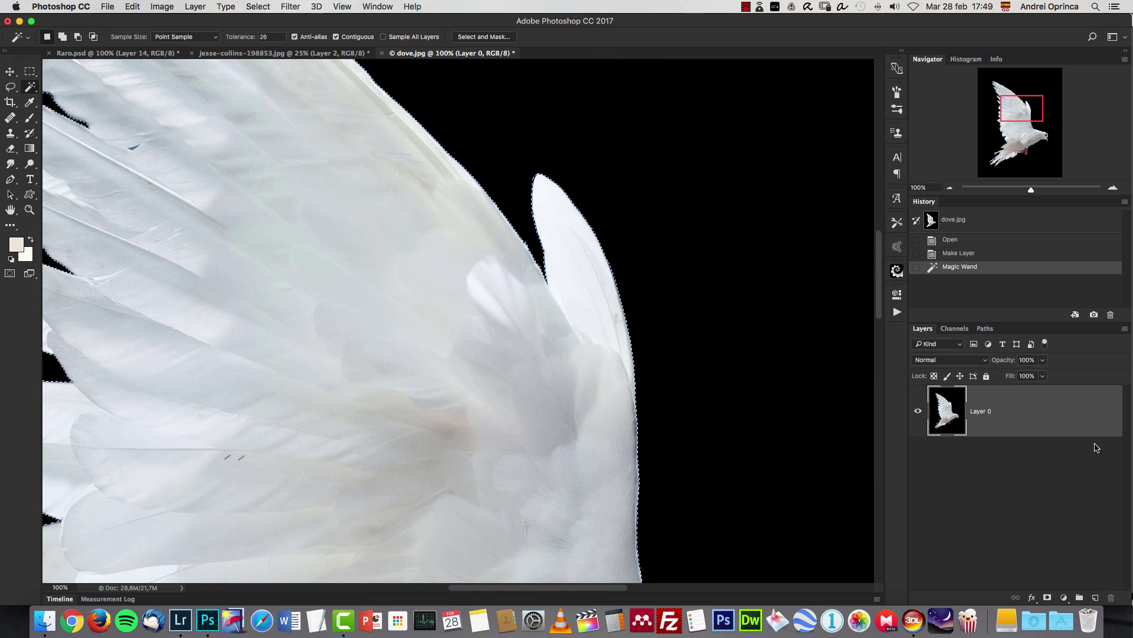
Add a layer mask from the selection and invert it so only the dove shows
left_click(1048, 597)
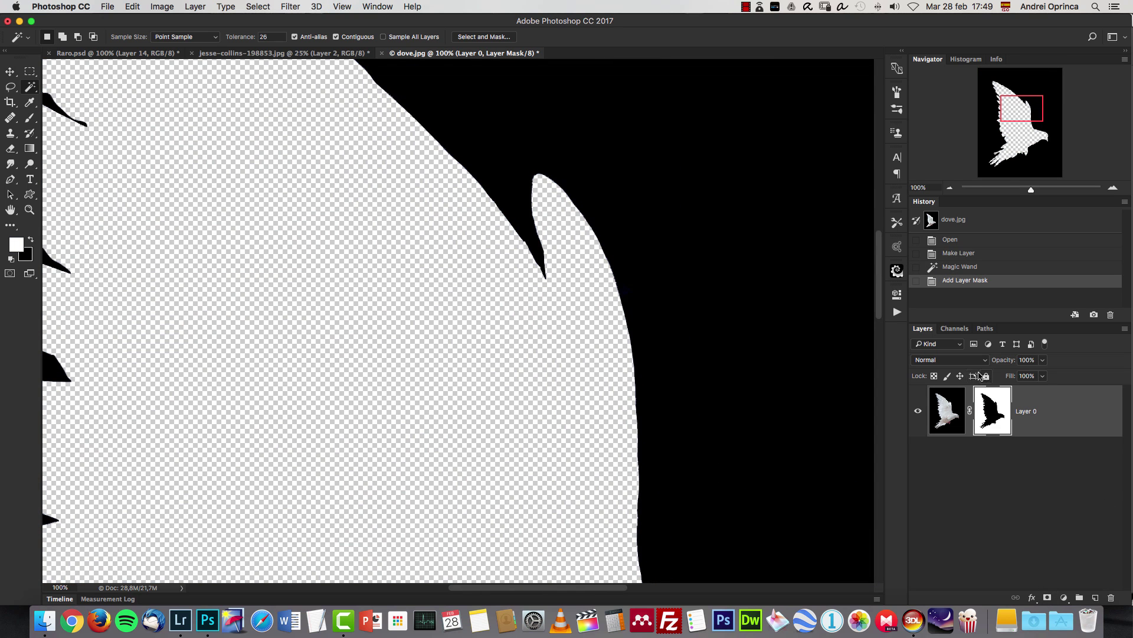
key("super+i")
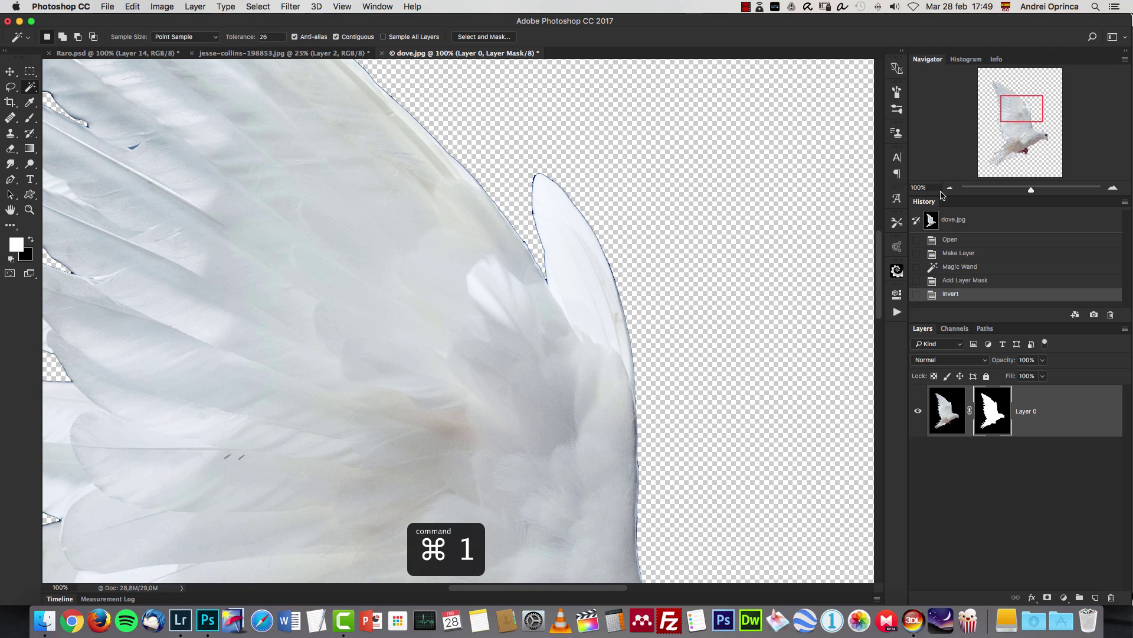
left_click(950, 188)
left_click(950, 189)
left_click(950, 189)
left_click(951, 188)
left_click(951, 188)
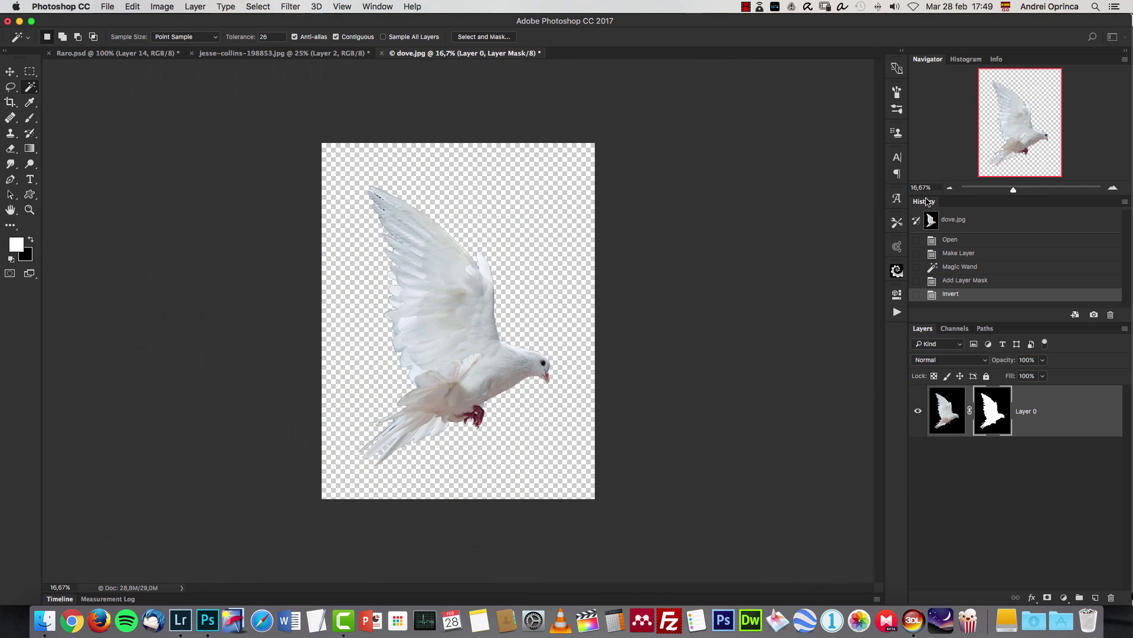
Move the masked dove layer into the jesse-collins-198853.jpg composite
key("v")
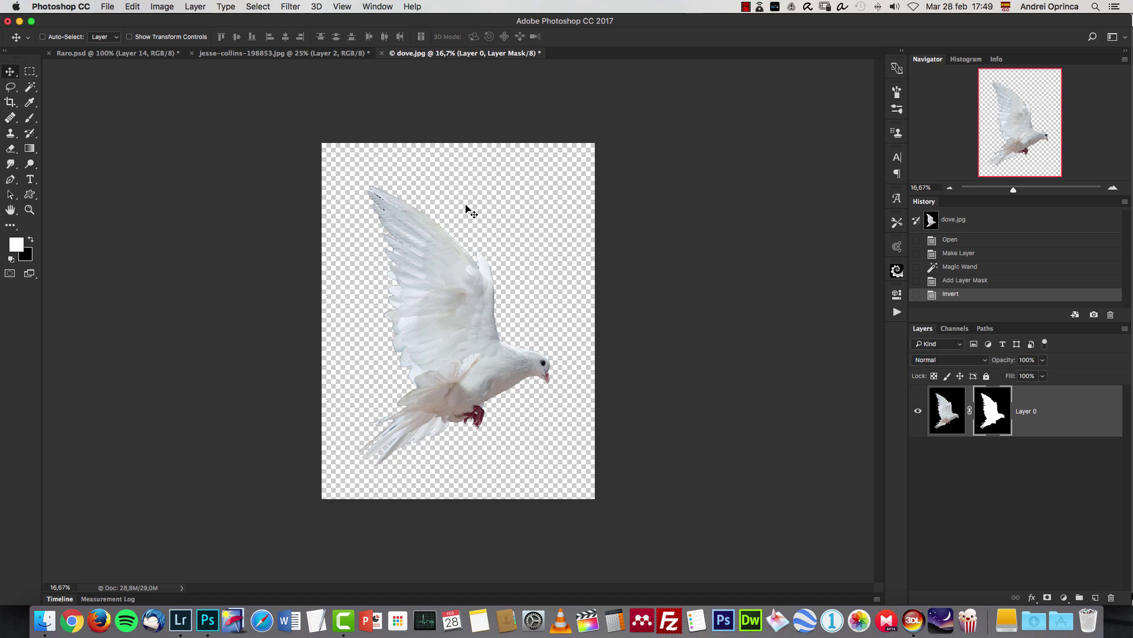
left_click_drag(450, 270, 229, 58)
left_click_drag(344, 194, 339, 214)
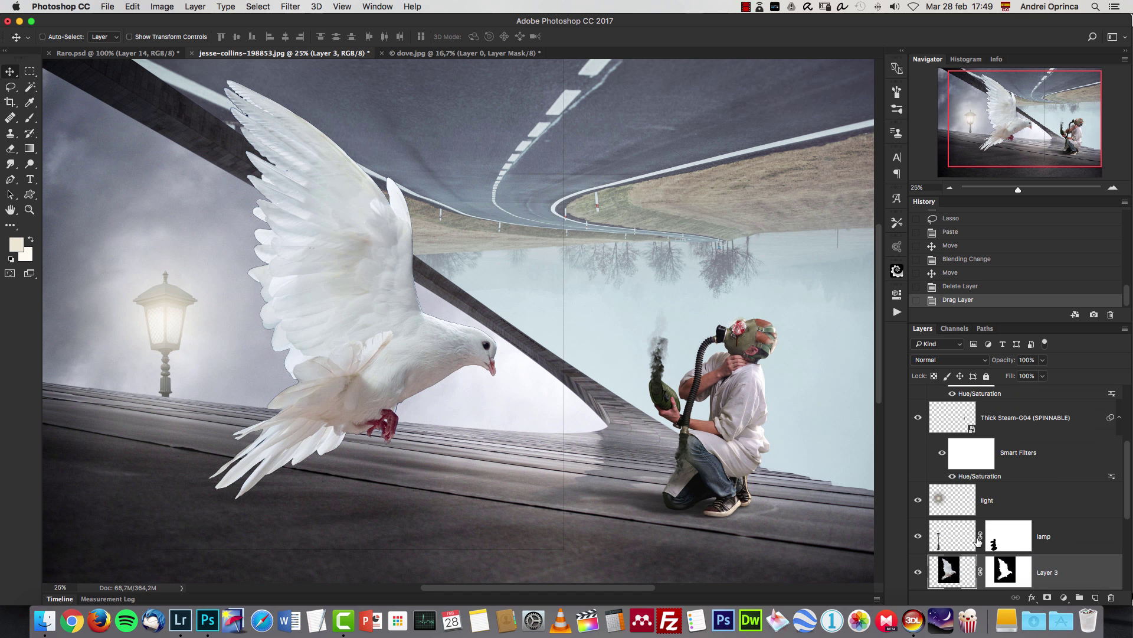
Scale the dove down with Free Transform and place it on the upper part of the diagonal beam
left_click(948, 189)
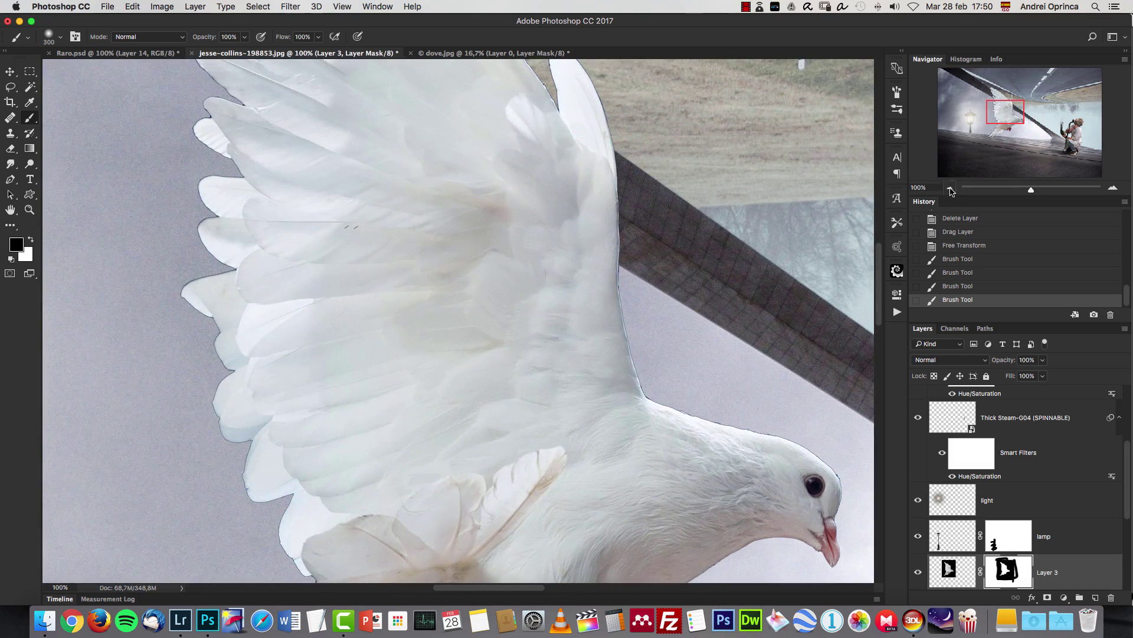
left_click(950, 189)
left_click(949, 189)
left_click(950, 189)
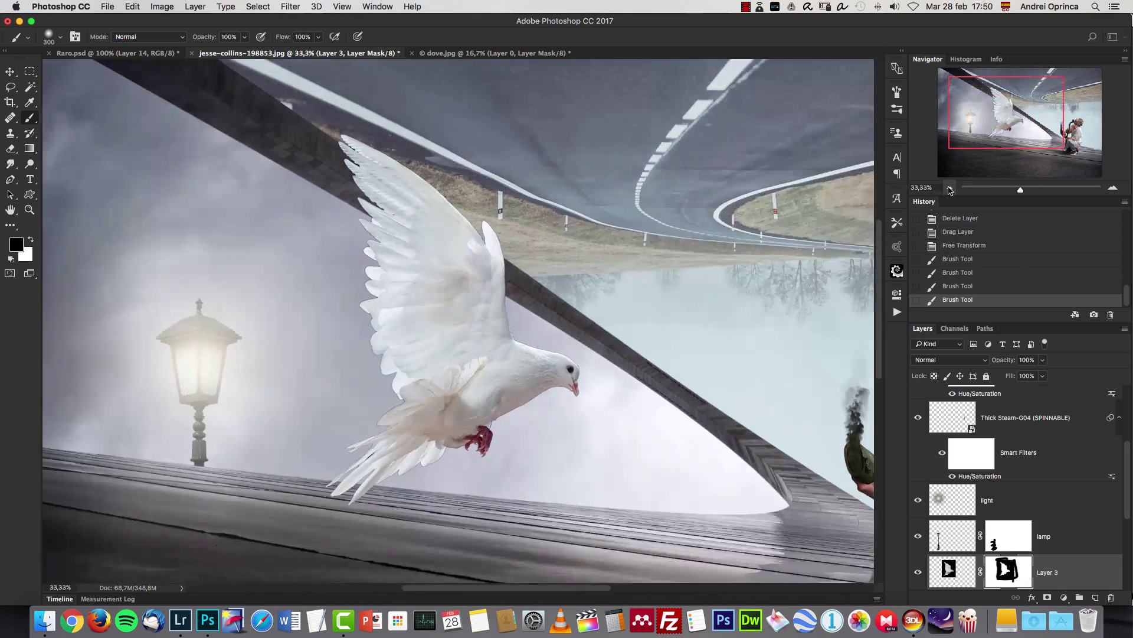
left_click(950, 189)
key("super+t")
left_click_drag(590, 134, 515, 233)
left_click_drag(495, 291, 433, 144)
left_click_drag(455, 81, 456, 98)
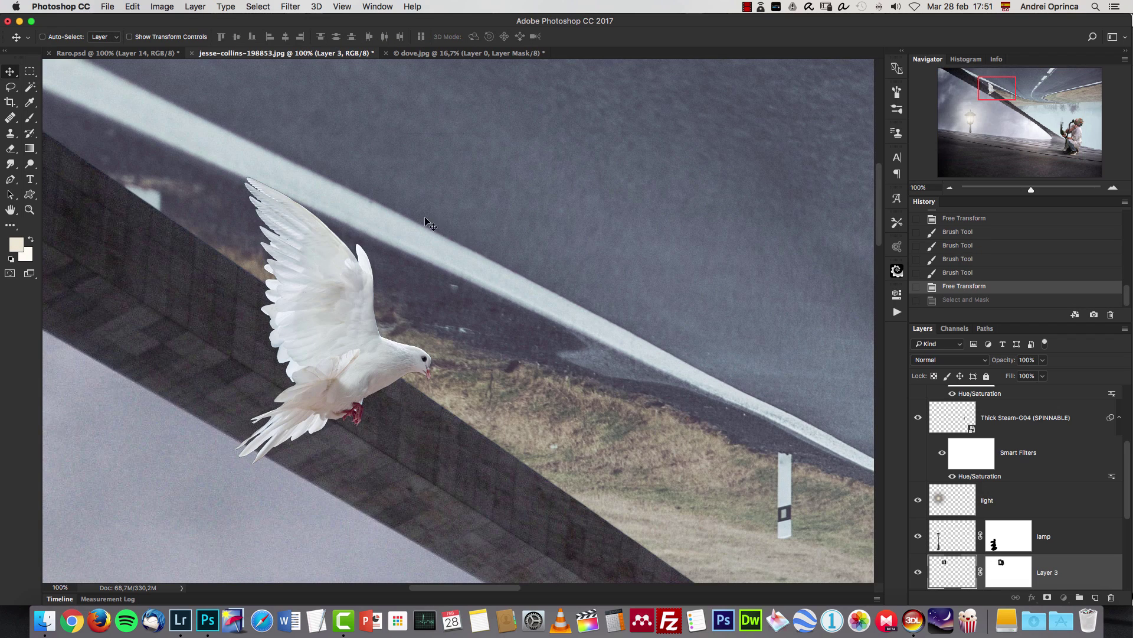
Refine the dove's mask in Select and Mask with Decontaminate Colors, outputting to a new layer with layer mask
right_click(1004, 562)
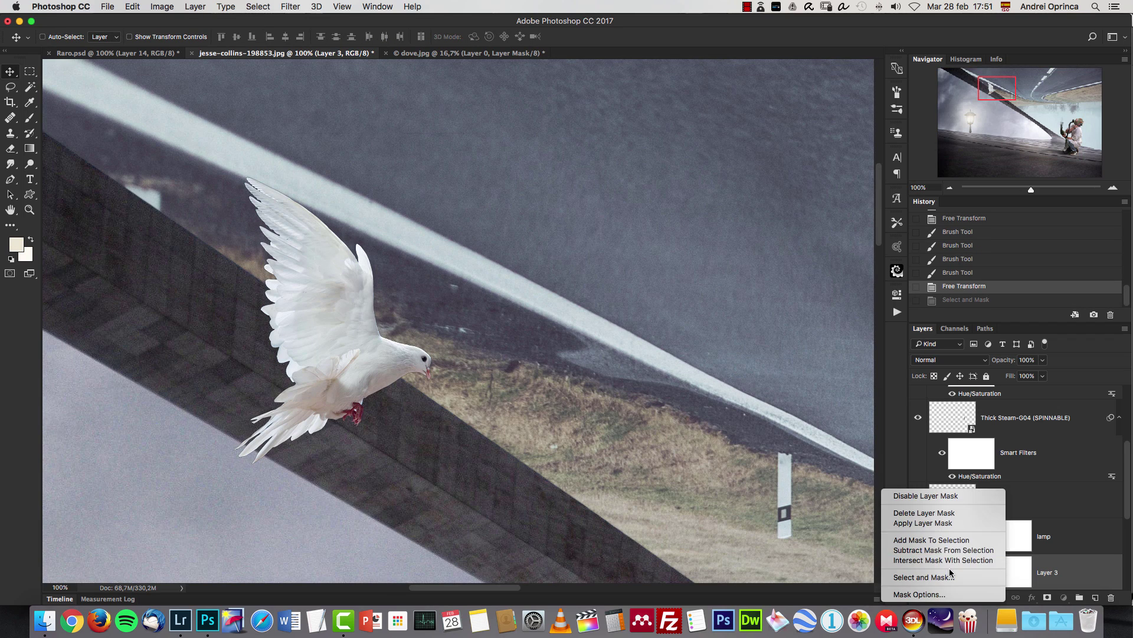
left_click(933, 580)
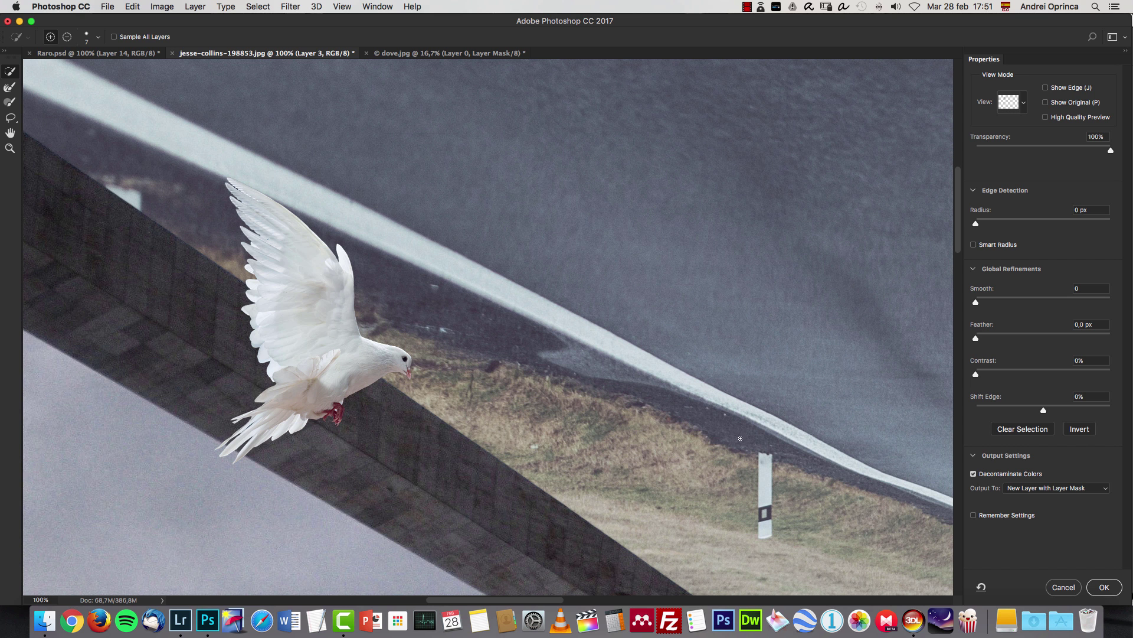
left_click(1095, 590)
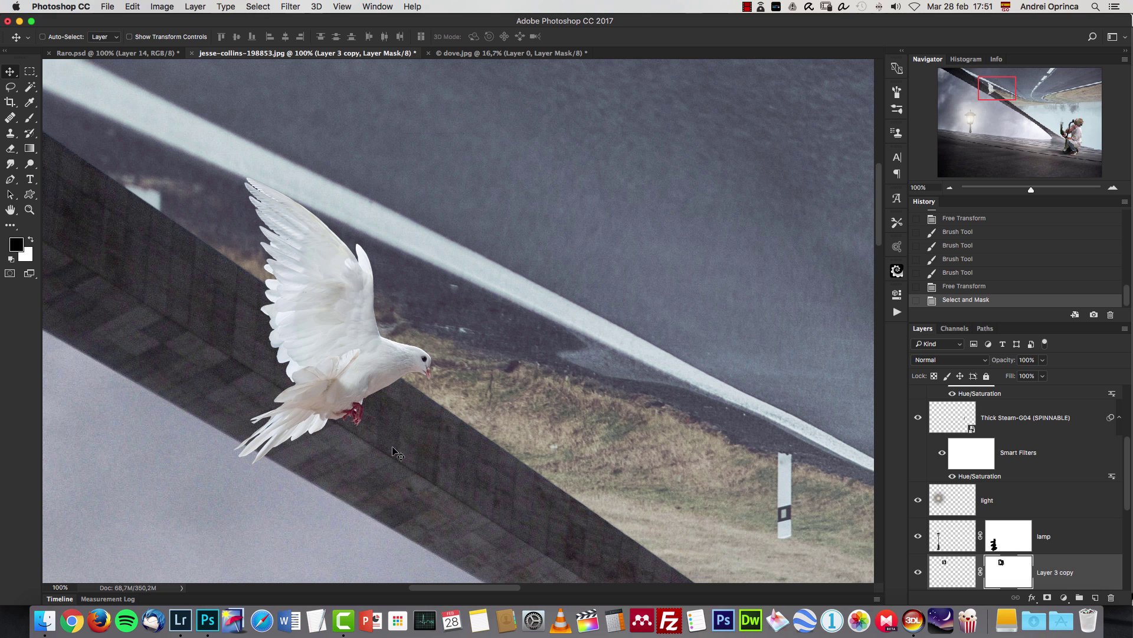
Examine the dove's placement in the whole scene and compare it with the Raro.psd composite
left_click(949, 190)
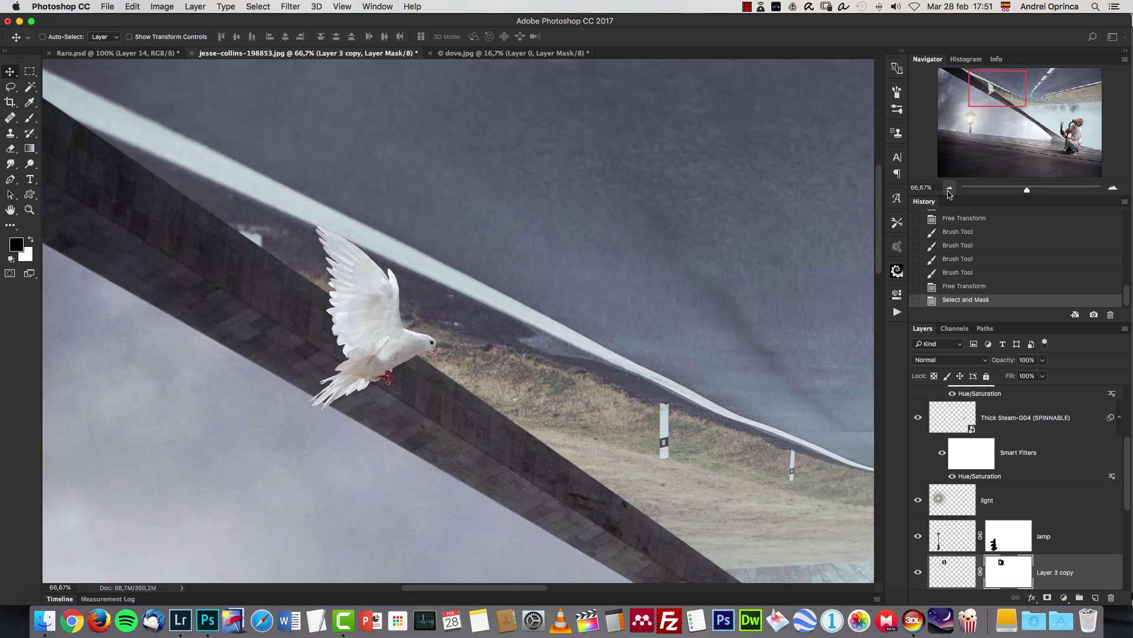
left_click(949, 189)
left_click(949, 190)
left_click_drag(587, 381, 529, 218)
left_click_drag(346, 208, 340, 344)
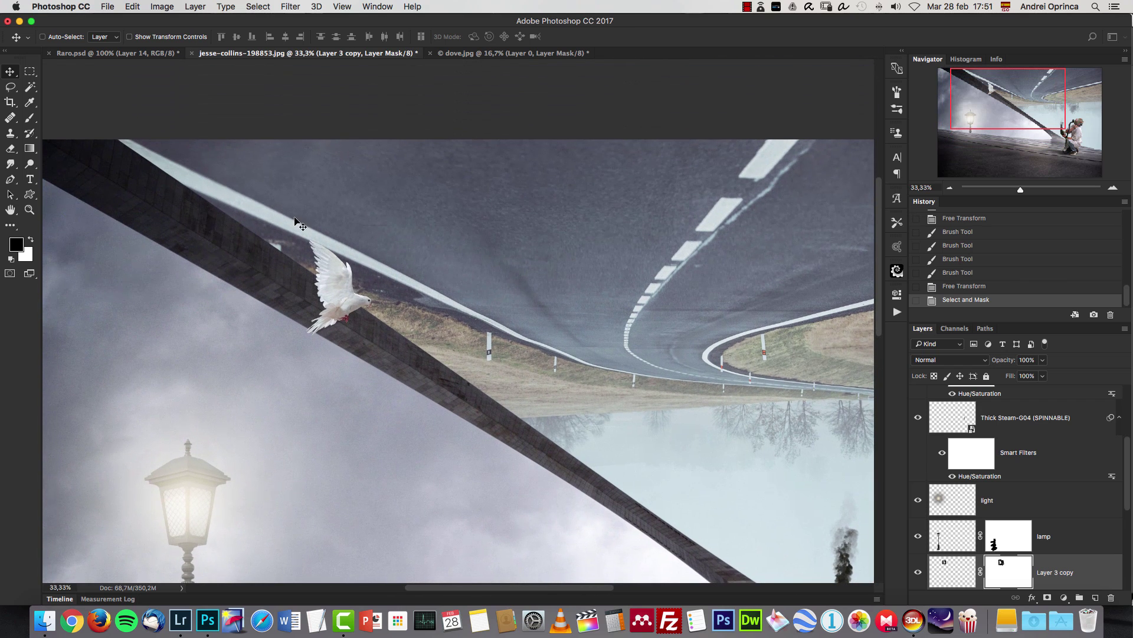
left_click(158, 54)
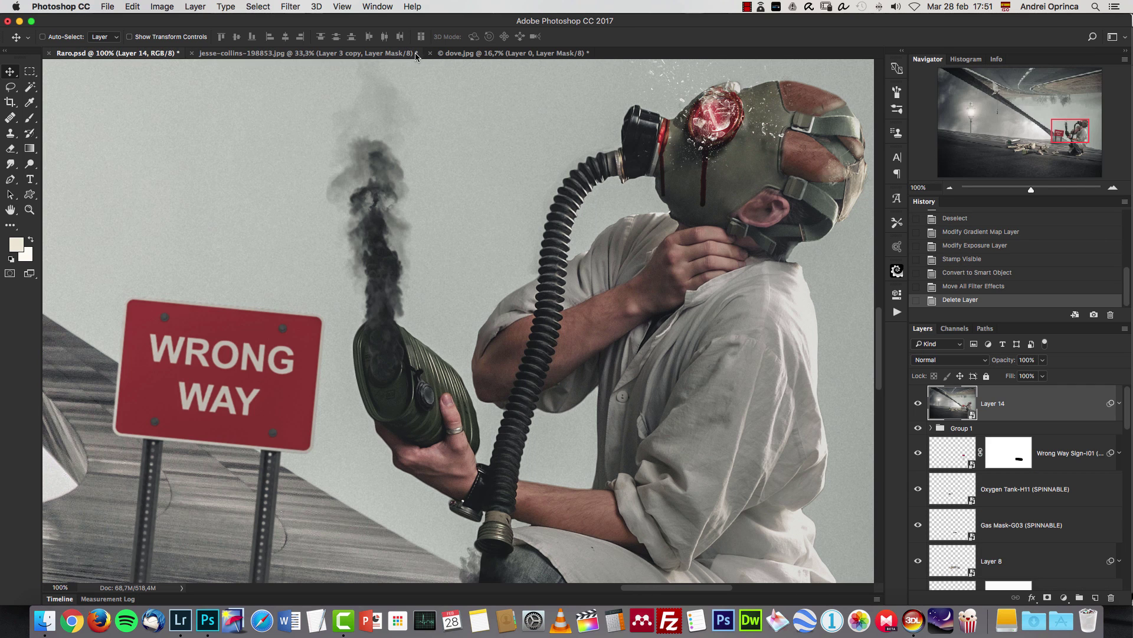
Close dove.jpg without saving its changes
left_click(460, 54)
key("super+w")
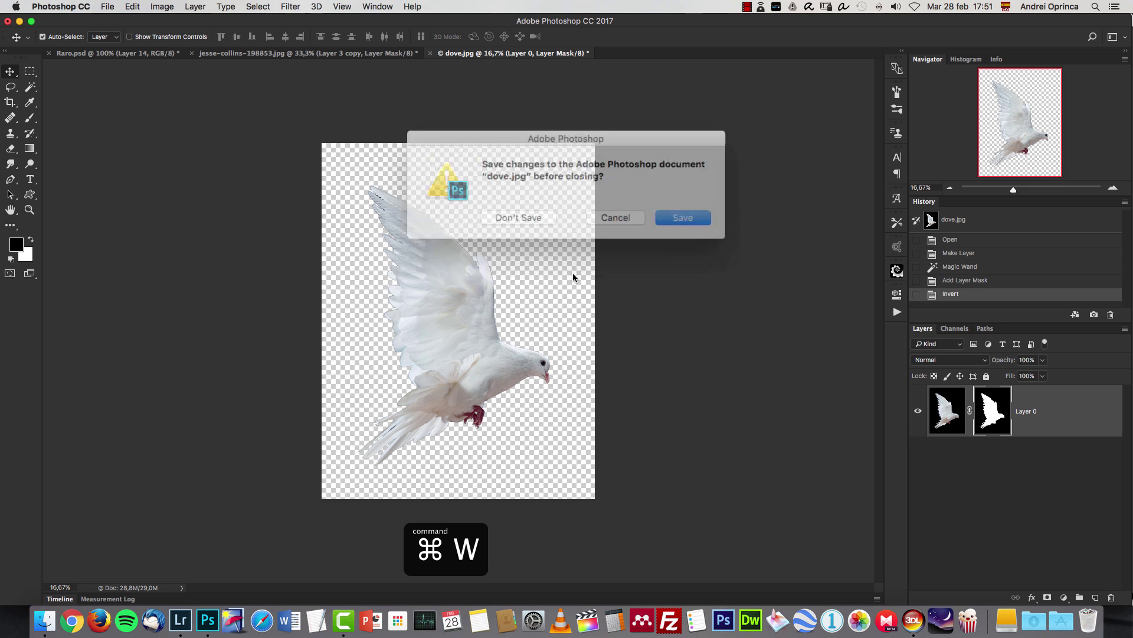
left_click(536, 209)
Open old-key.png, cut the whole key image and close the file without saving
key("super+o")
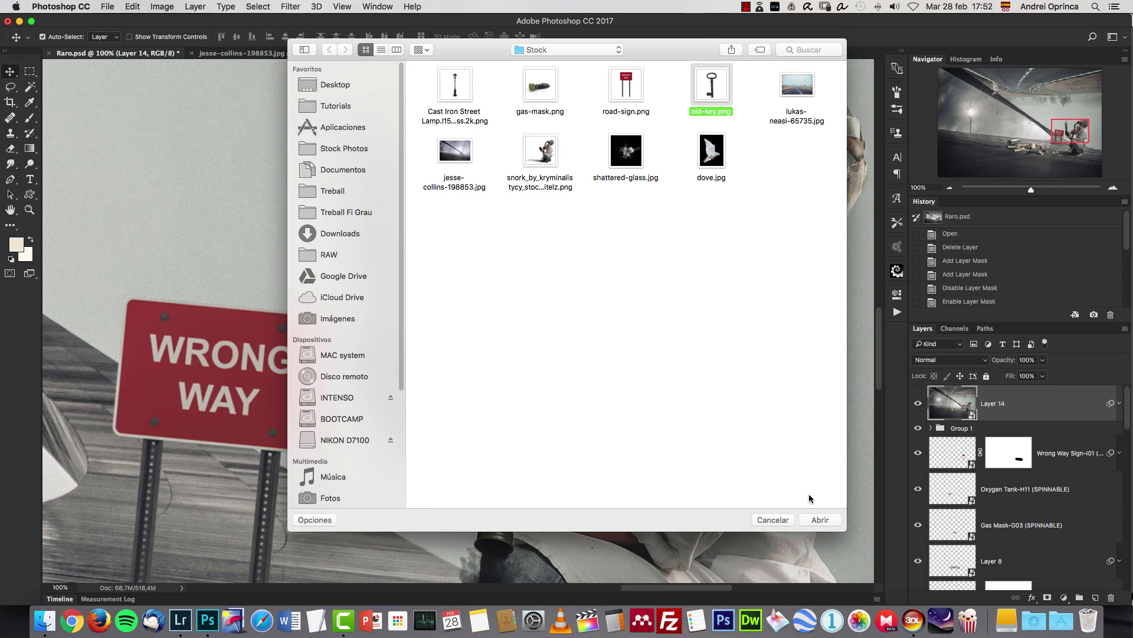
left_click(820, 519)
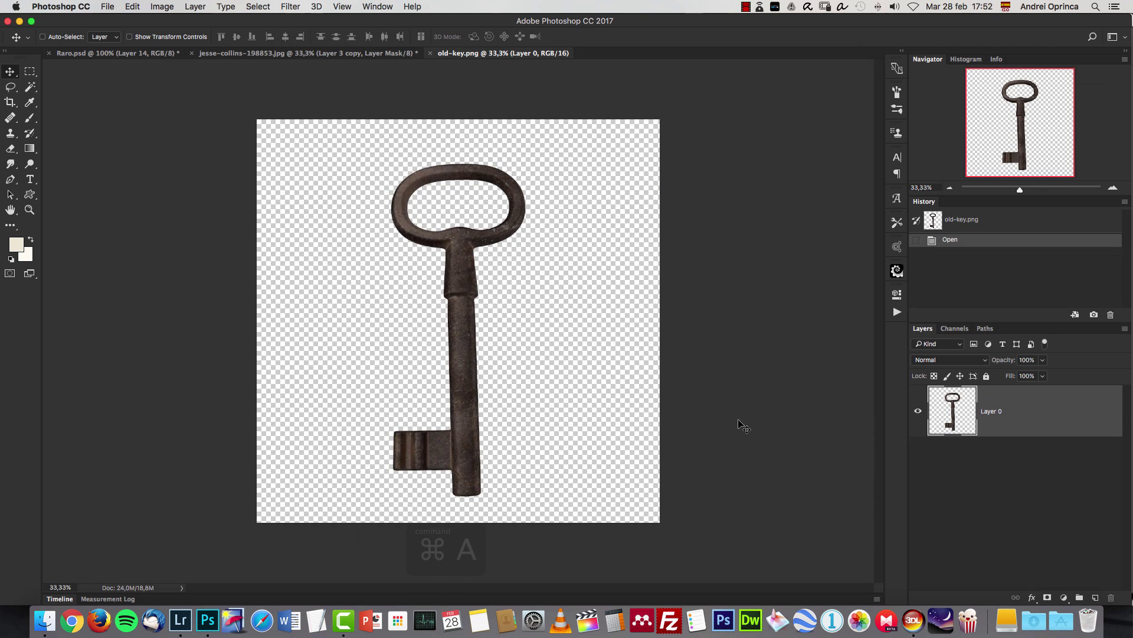
key("super+a")
key("super+x")
key("super+w")
left_click(528, 214)
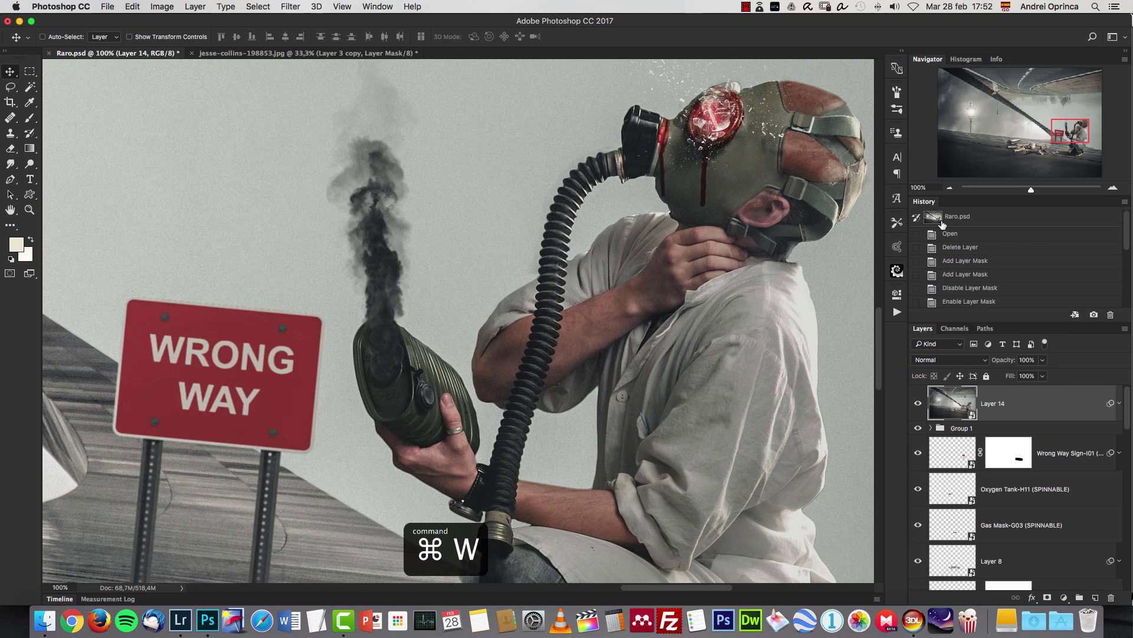
Rename the refined dove layer in the jesse-collins-198853.jpg composite as dove
left_click(307, 53)
double_click(1060, 572)
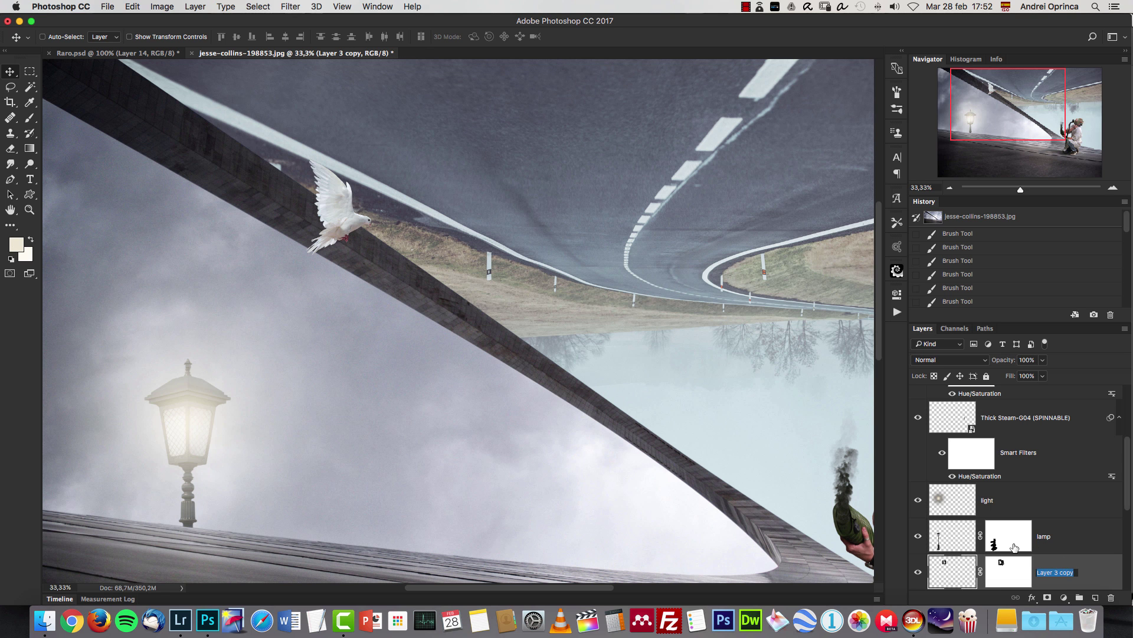
key("Return")
Paste the old key into the composite, scale it down proportionally and move it below the dove's feet
key("super+v")
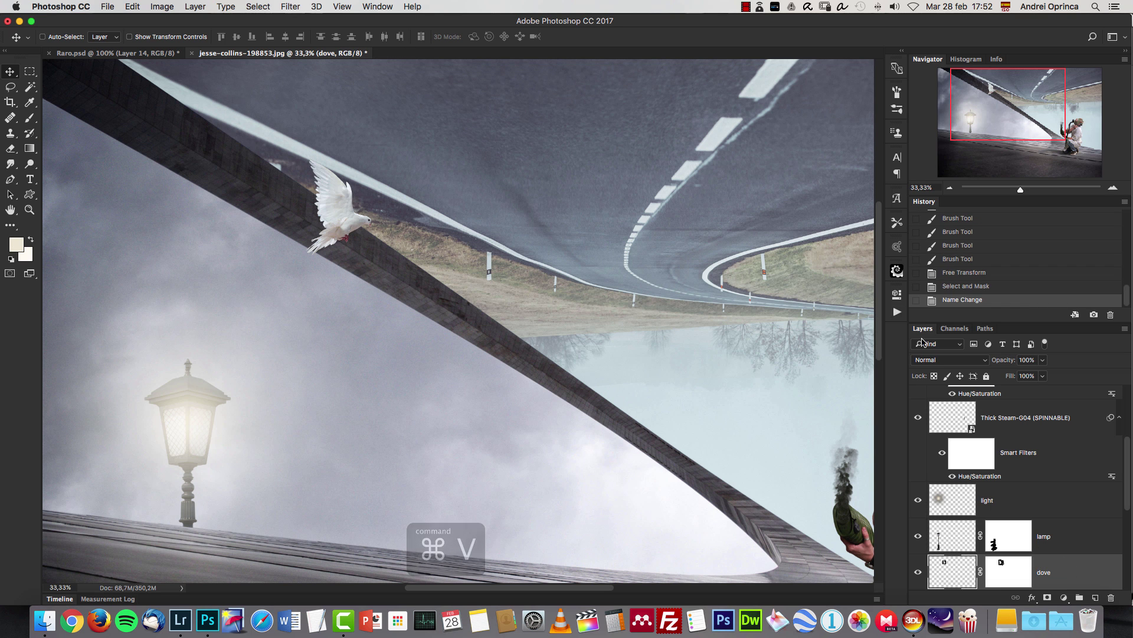
key("super+t")
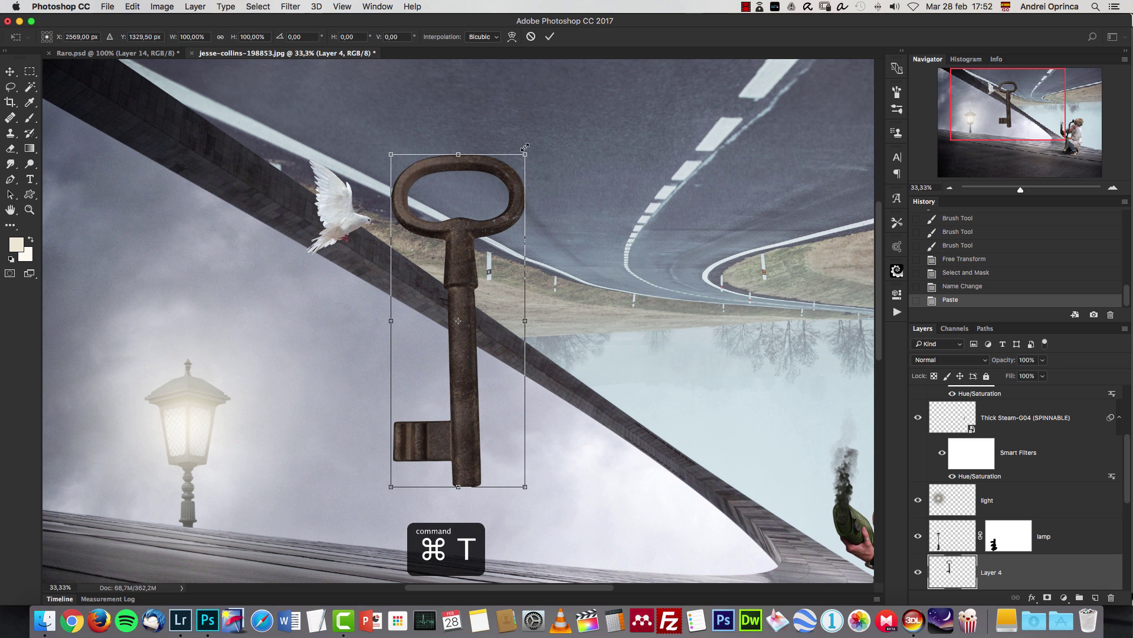
left_click_drag(392, 157, 416, 291)
key("Return")
left_click_drag(507, 319, 399, 346)
Switch to Raro.psd, go to the key hanging from the dove and hide Layer 14
left_click(155, 53)
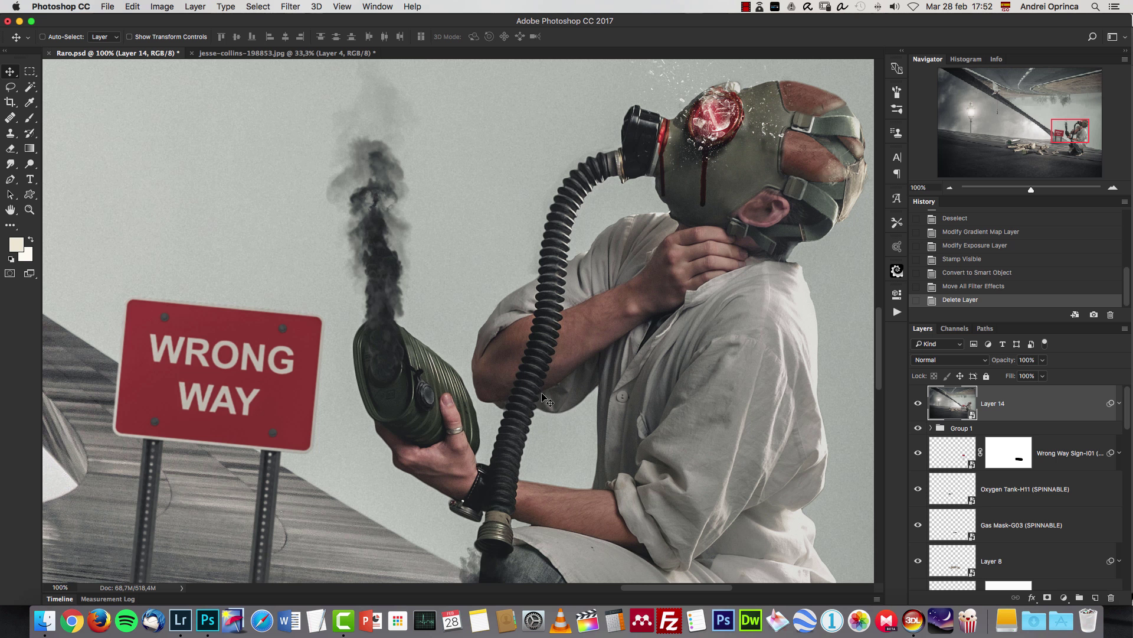
left_click(995, 114)
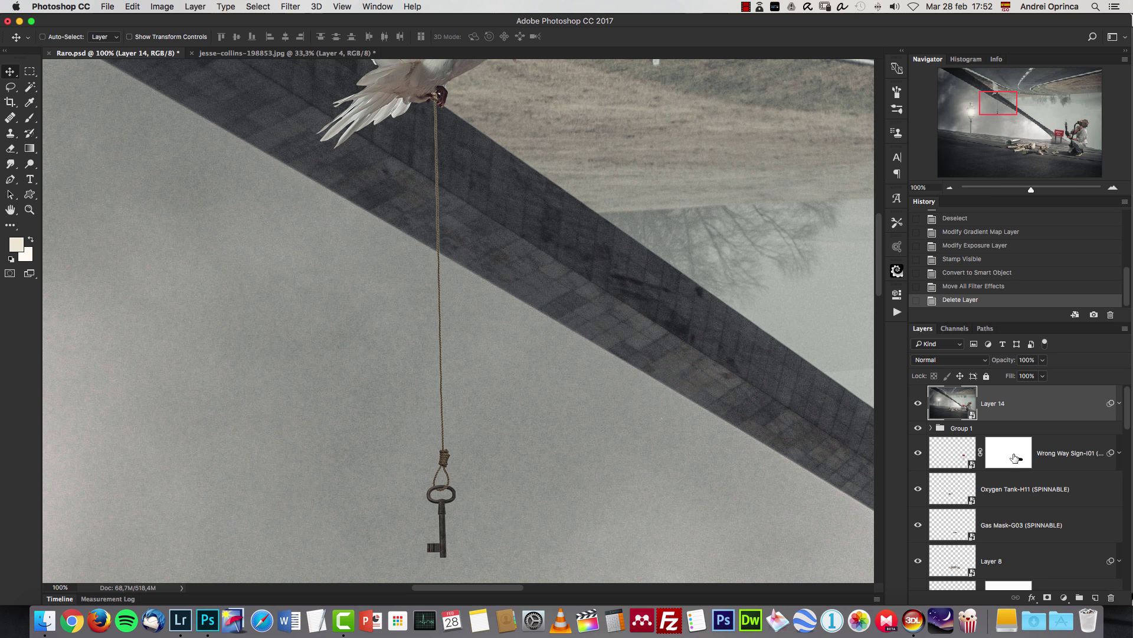
left_click(918, 403)
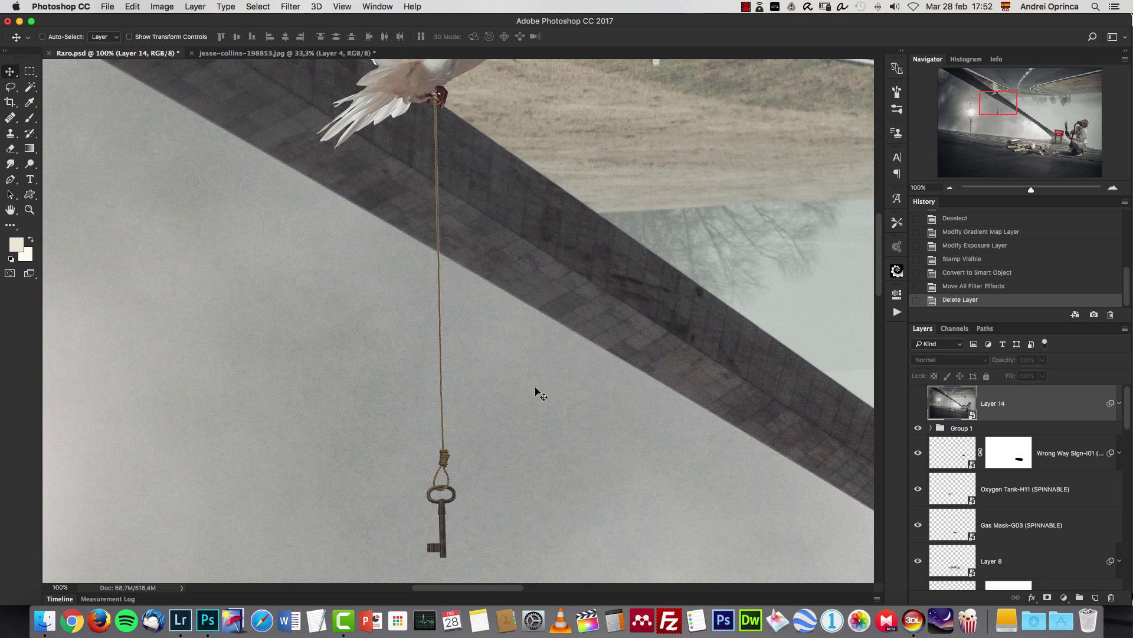
Copy the rope layer from Raro.psd into the jesse-collins-198853.jpg composite and hang it from the dove's feet
left_click(446, 458, "super")
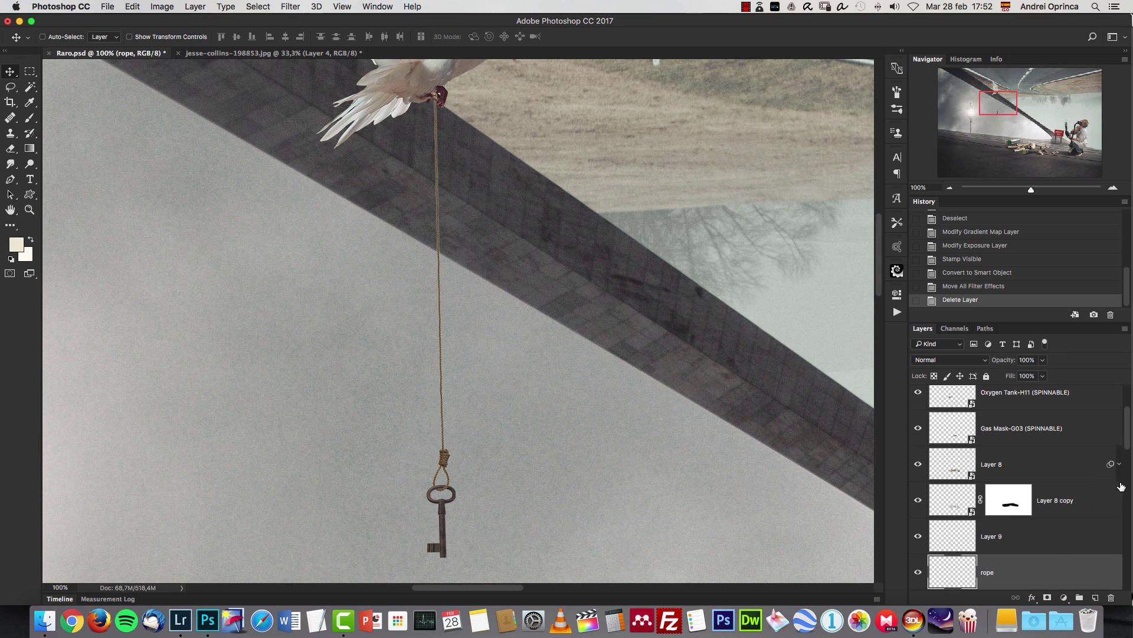
left_click_drag(1125, 440, 1128, 443)
left_click_drag(658, 405, 684, 381)
key("super+z")
key("super+z")
key("super+z")
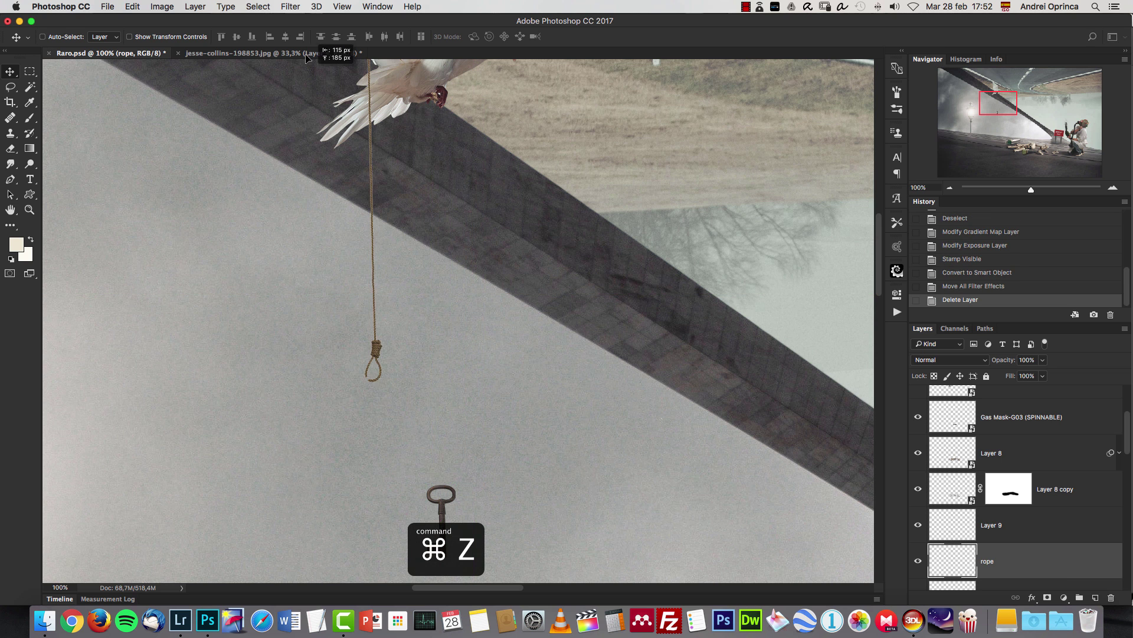
left_click(306, 54)
left_click_drag(352, 266, 375, 283)
key("super+1")
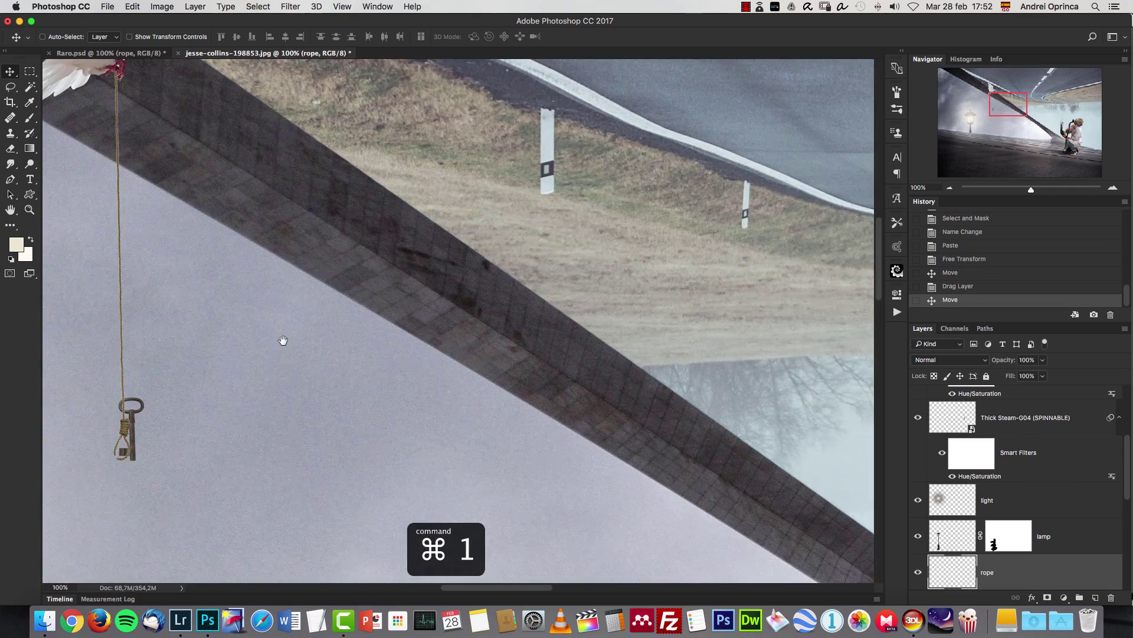
left_click(308, 356)
left_click_drag(308, 356, 312, 384)
key("super+z")
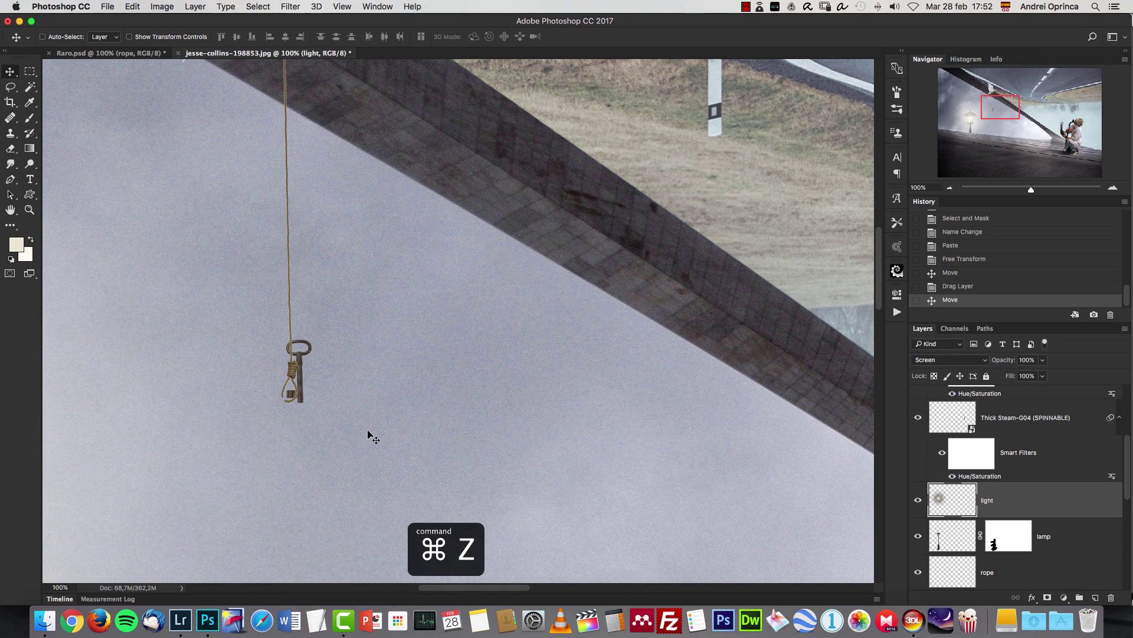
Select Layer 4 and move the key down so its bow hangs in the loop at the rope's lower end
left_click_drag(1125, 438, 1128, 479)
left_click(1053, 526)
left_click_drag(410, 399, 397, 455)
key("super+1")
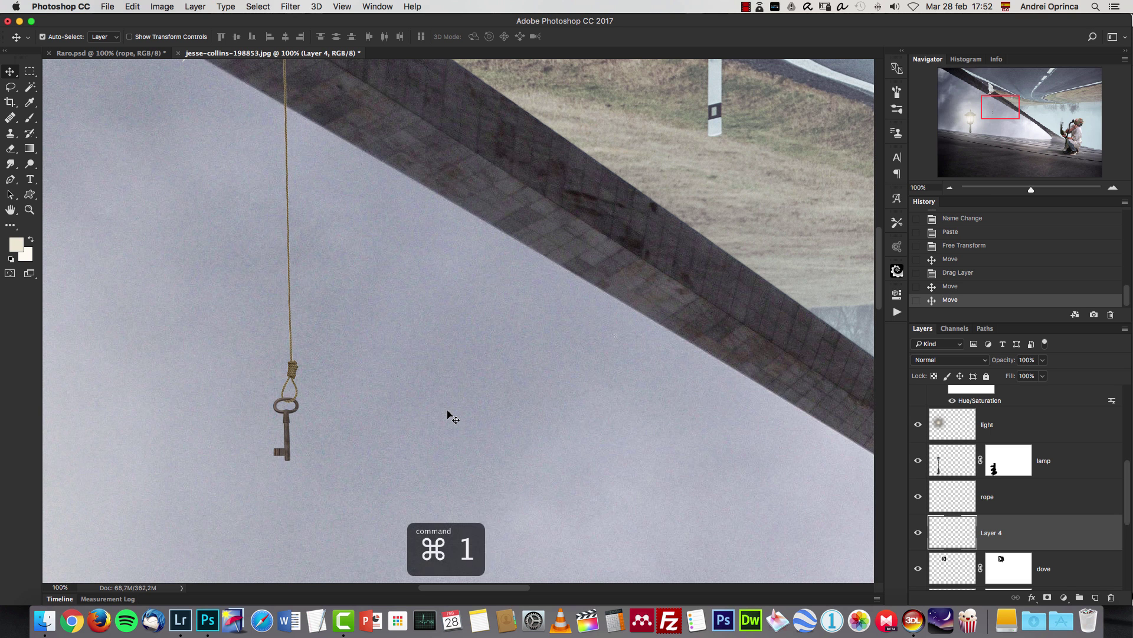
Copy the knot layer from Raro.psd into the composite and place it at the dove's feet, above the rope layer
scroll(983, 153, "up", 10)
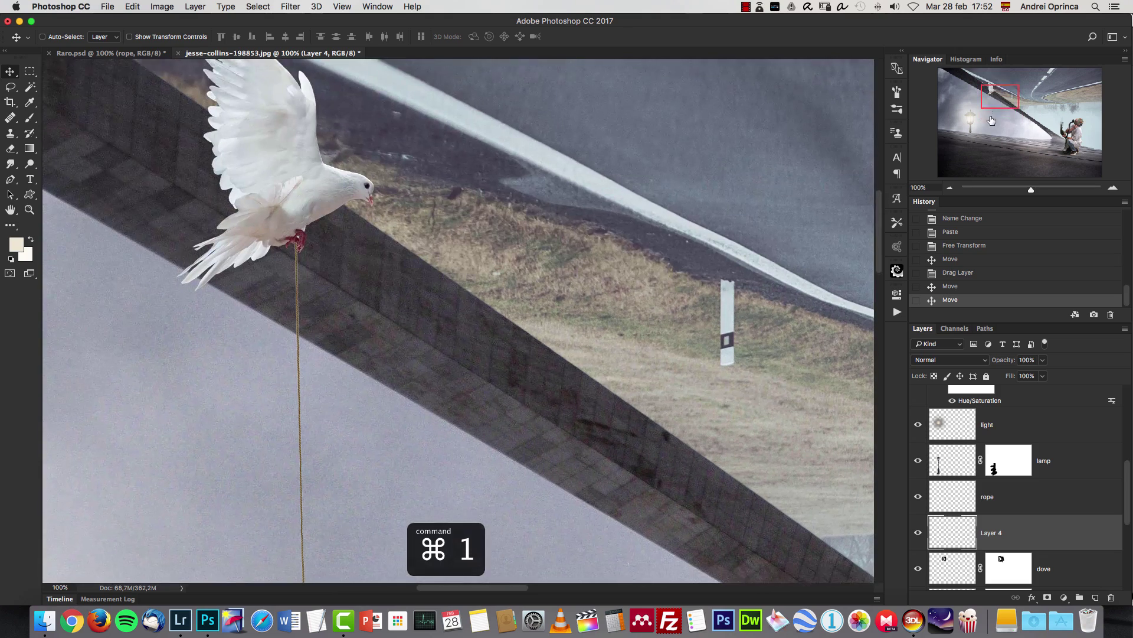
left_click(144, 54)
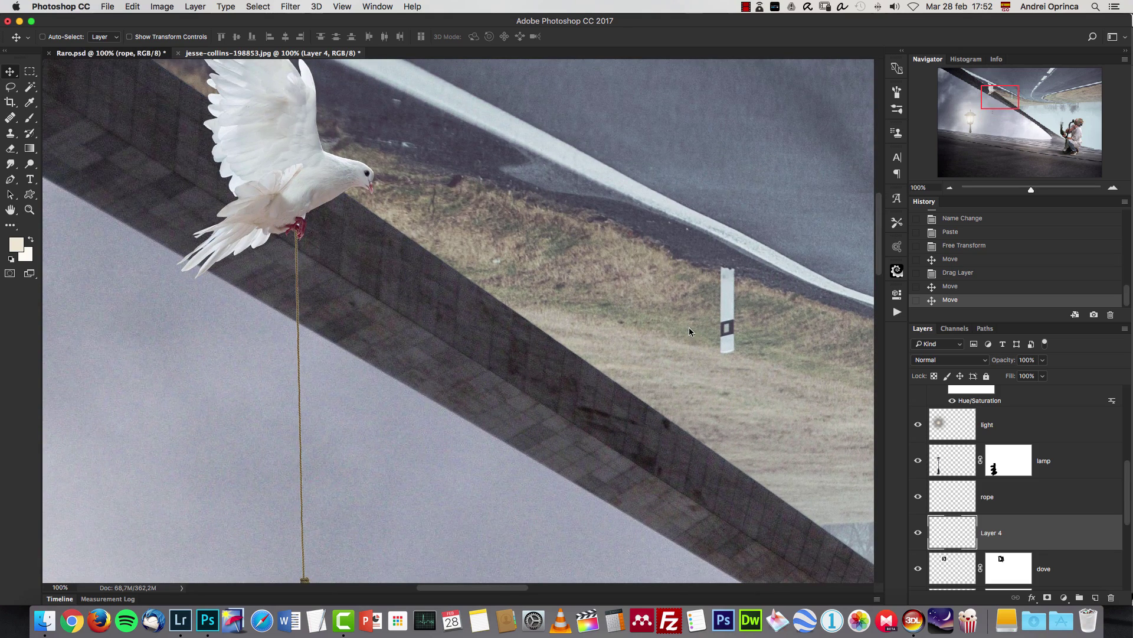
left_click_drag(477, 181, 499, 221)
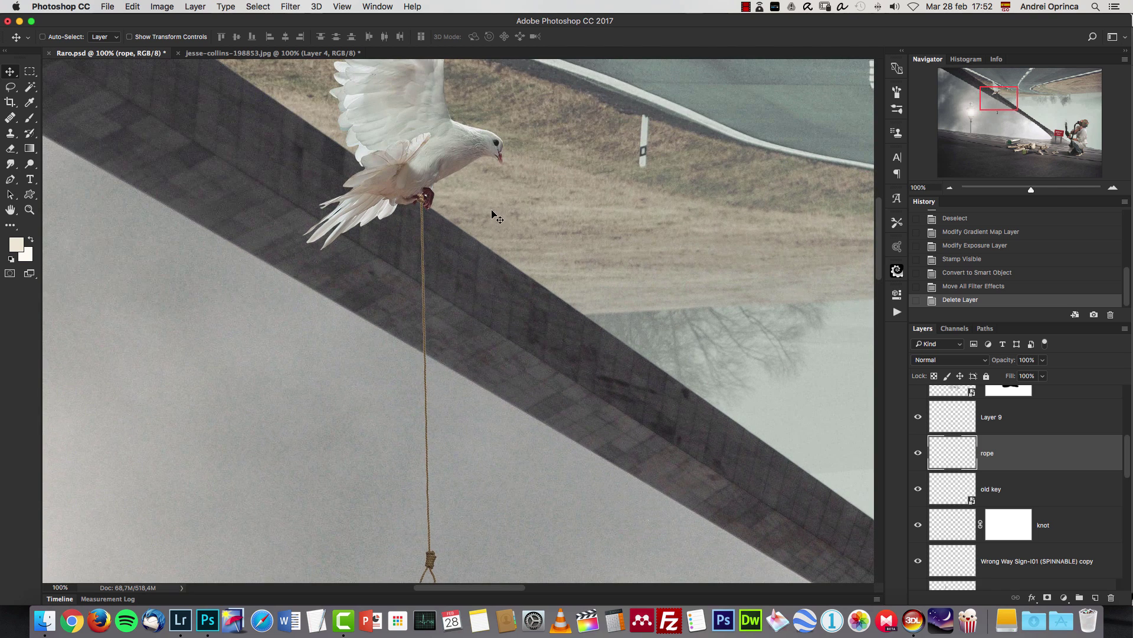
left_click(420, 205)
left_click_drag(494, 174, 358, 212)
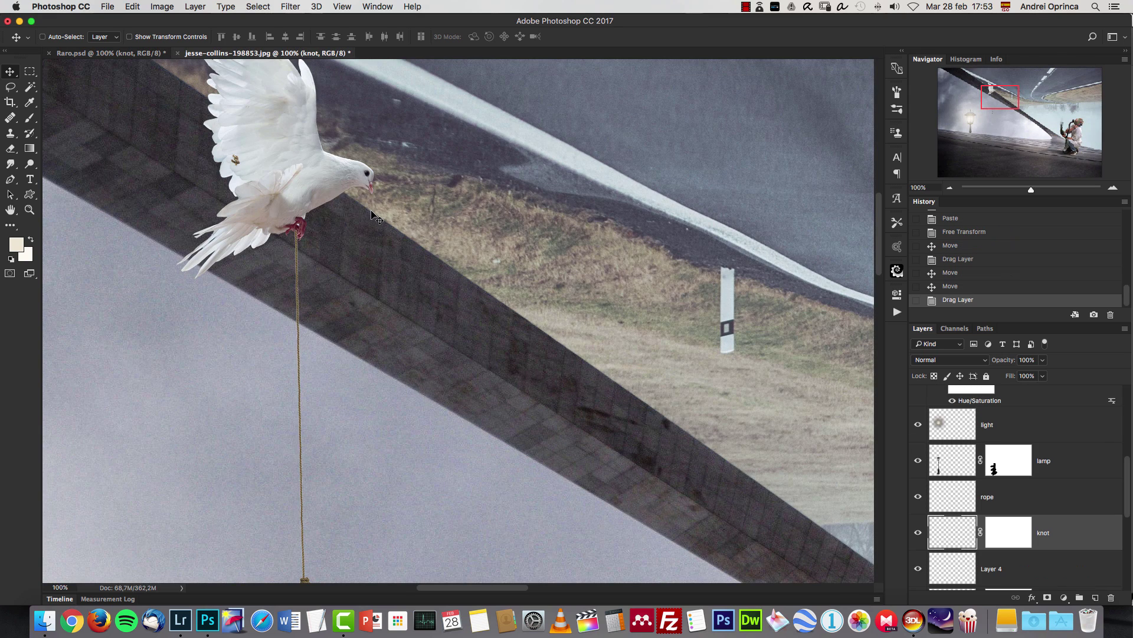
left_click_drag(266, 163, 316, 230)
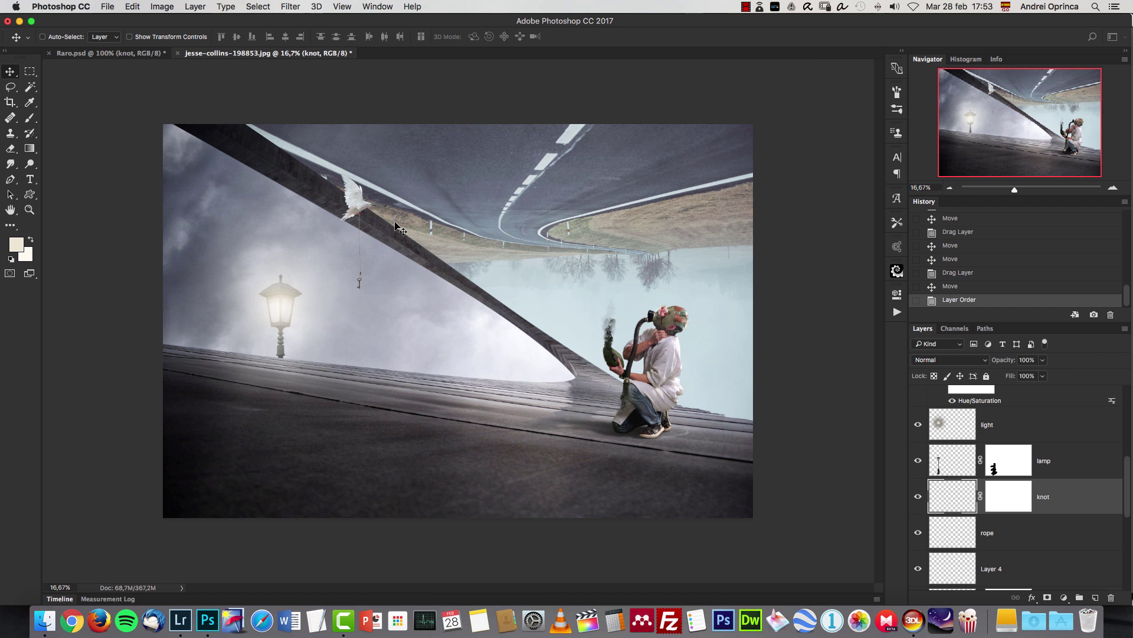
Convert the dove layer to a smart object
key("super+1")
left_click_drag(1022, 121, 998, 90)
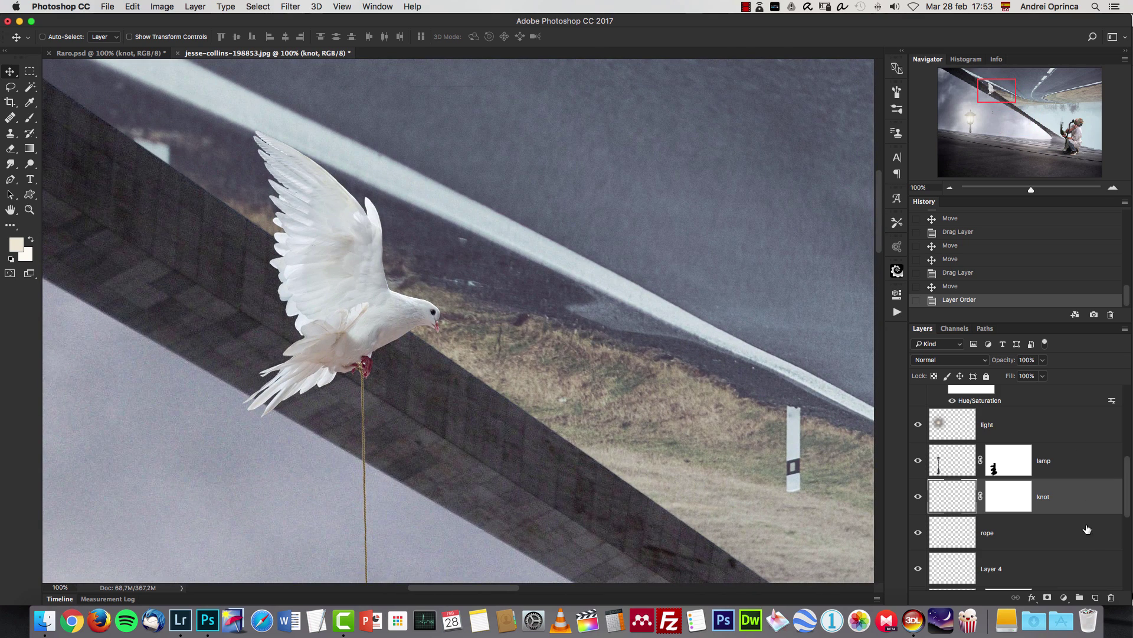
left_click(1057, 565)
left_click_drag(1128, 485, 1117, 518)
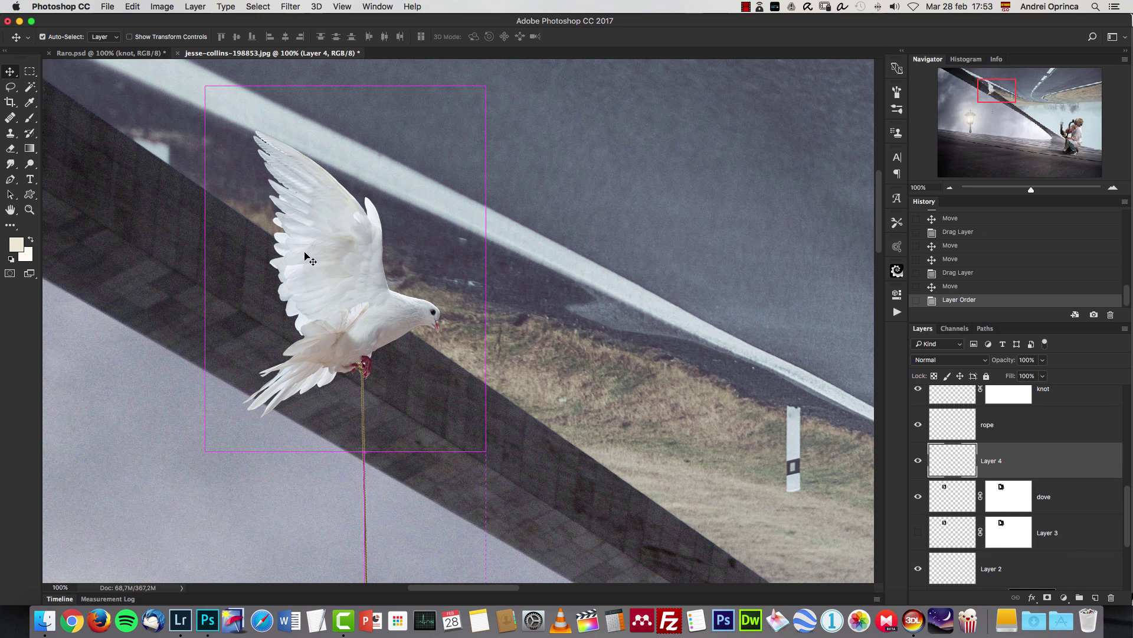
left_click(598, 391, "super")
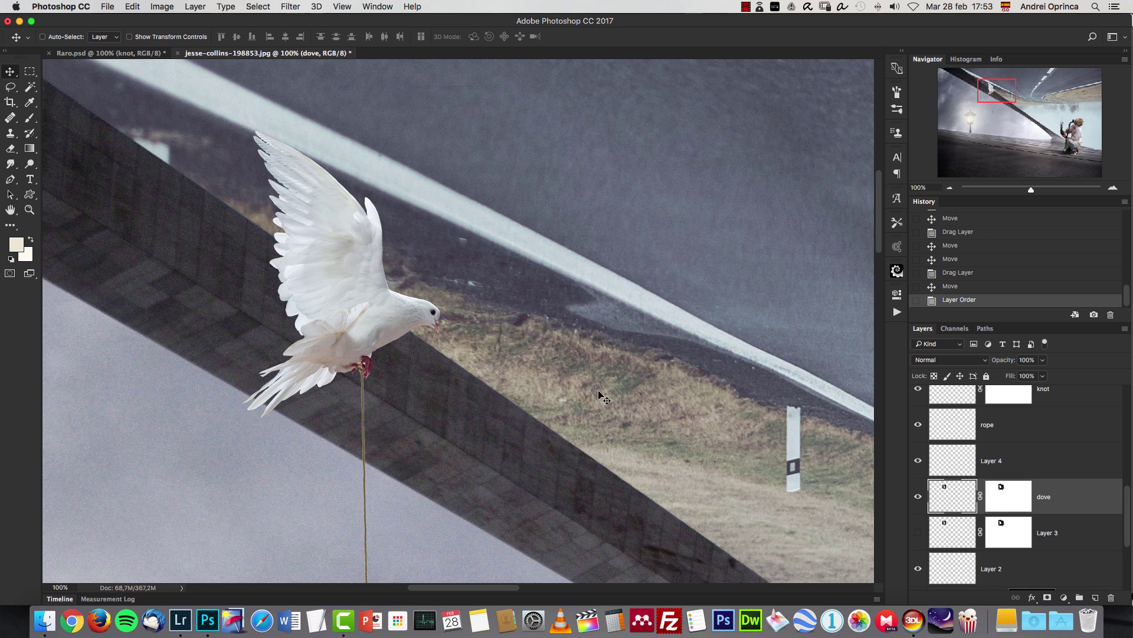
right_click(1058, 509)
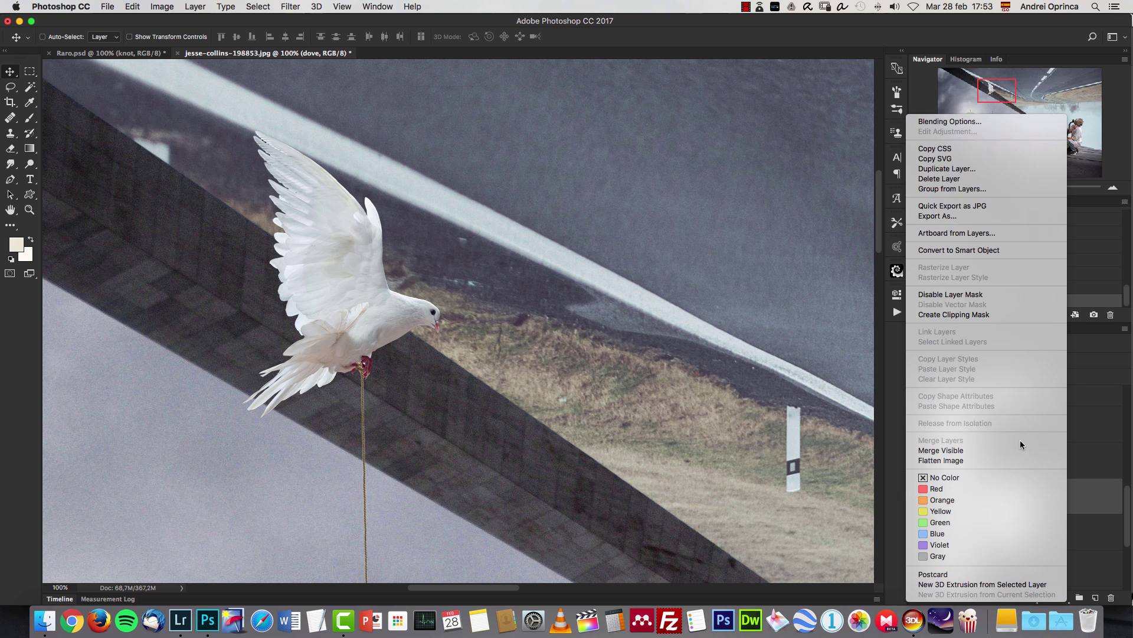
left_click(980, 250)
Darken the dove with Levels, setting midtones to 0.86 and the output white to 227, and check it in the whole scene
key("super+l")
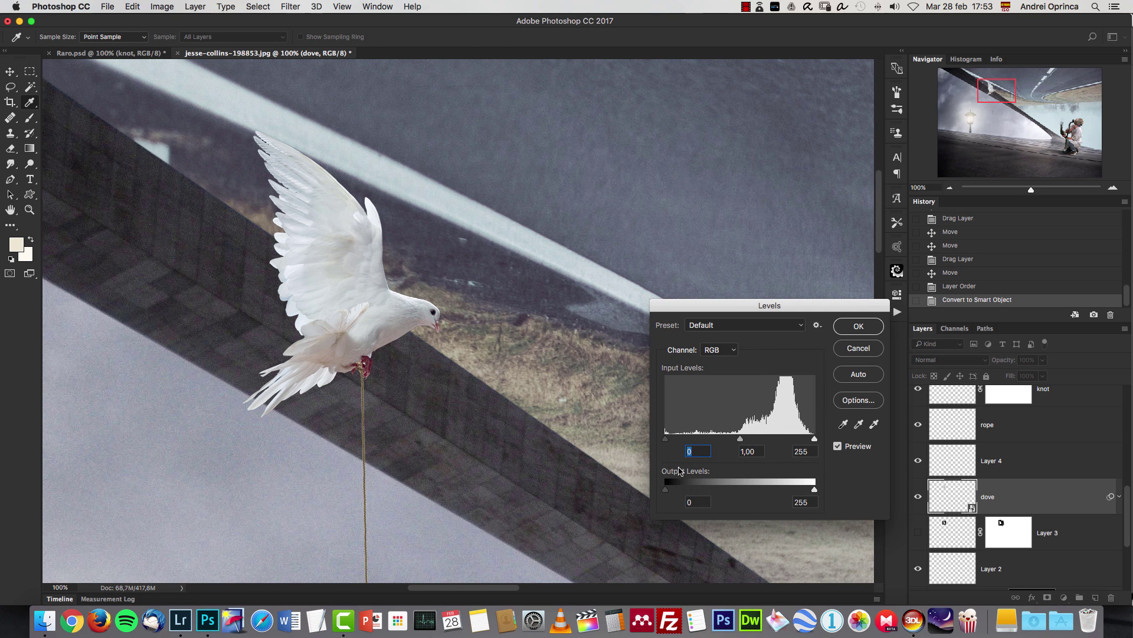
left_click_drag(805, 491, 799, 493)
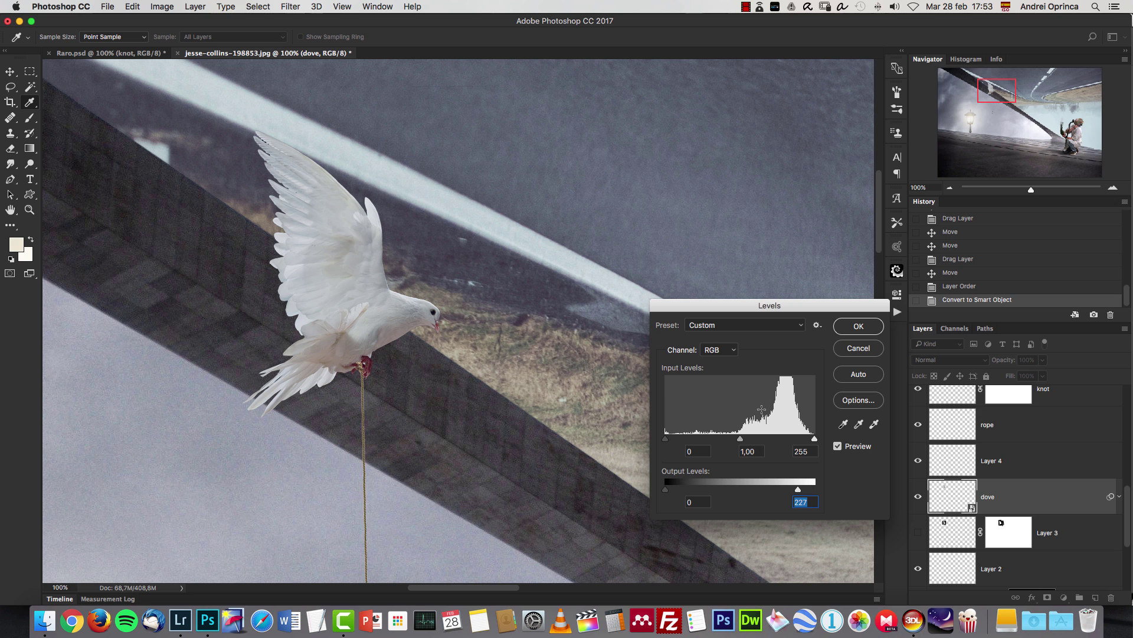
mouse_move(742, 440)
left_mouse_down()
mouse_move(733, 440)
mouse_move(751, 437)
left_mouse_up()
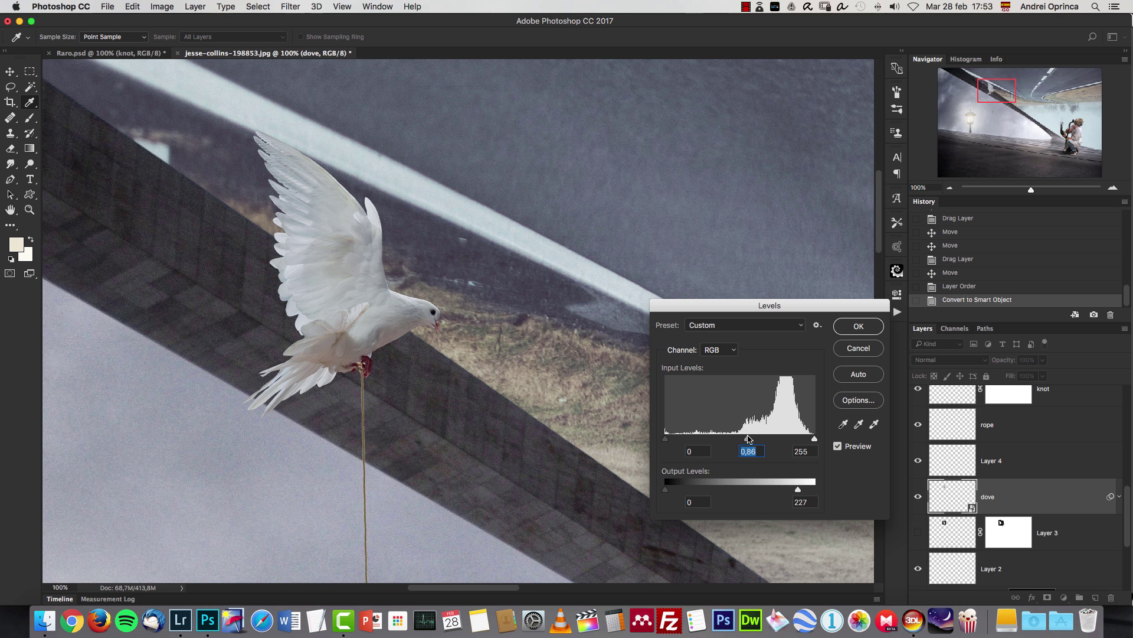
left_click(839, 446)
left_click(838, 446)
left_click(859, 326)
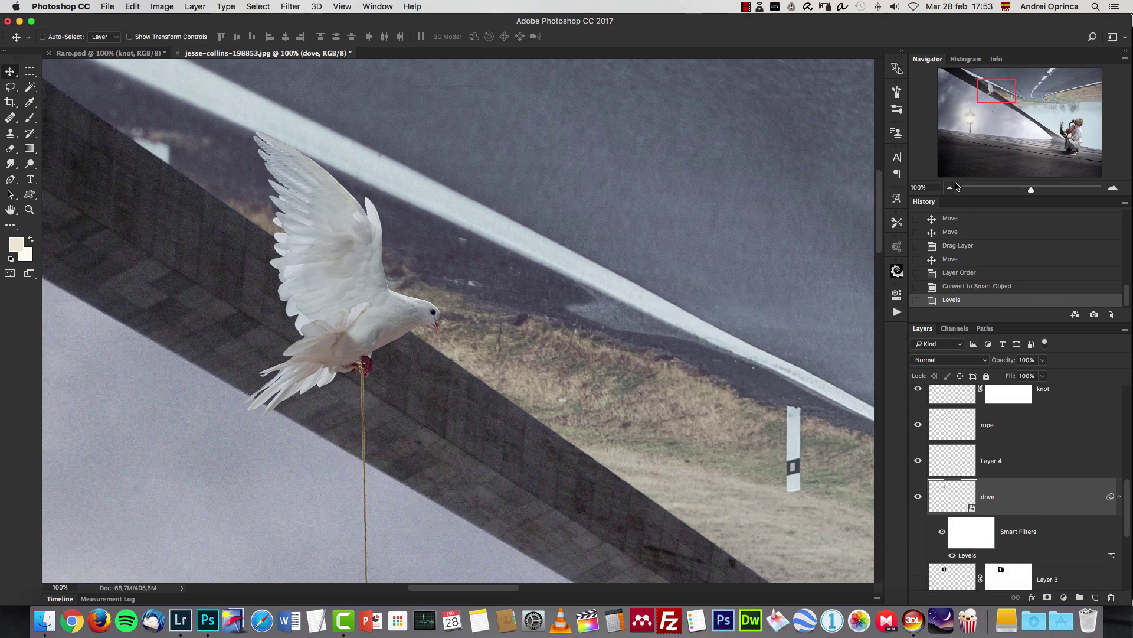
left_click(950, 188)
left_click(950, 187)
left_click(951, 188)
left_click(950, 187)
left_click_drag(630, 333, 550, 254)
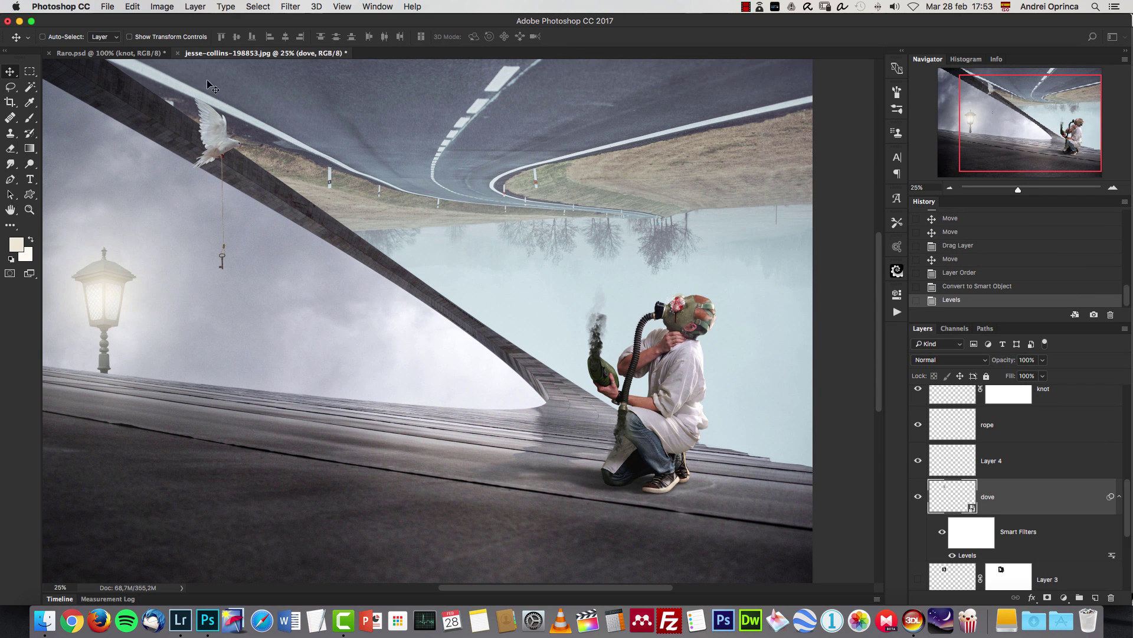
Copy the bones layers Layer 8 and Layer 8 copy from Raro.psd into the composite and place them on the floor beside the kneeling figure
left_click(128, 53)
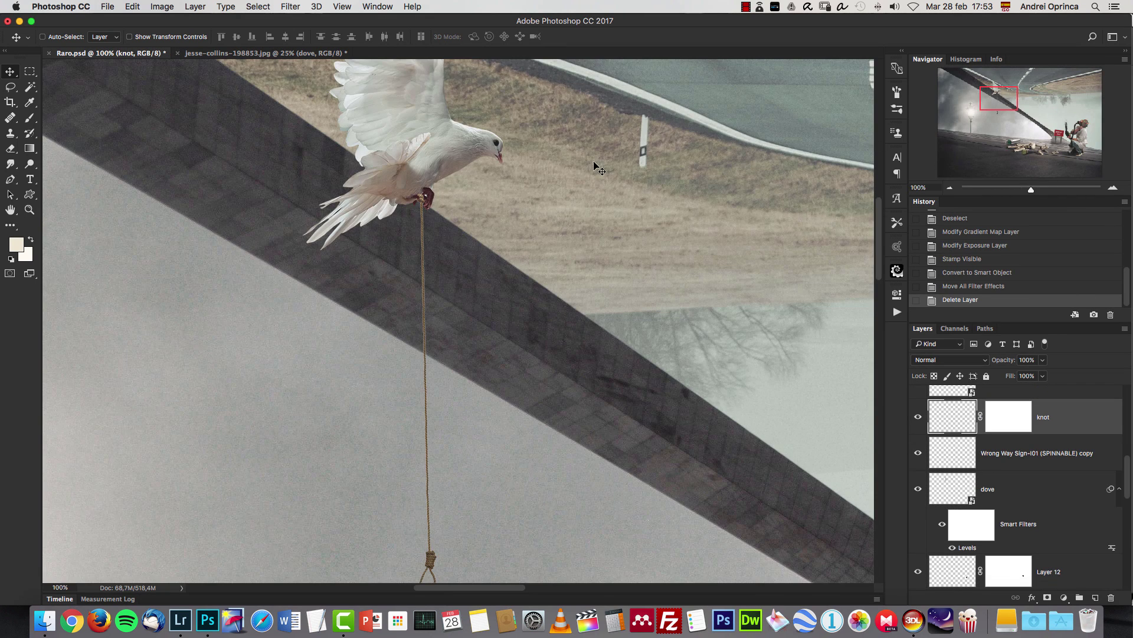
left_click_drag(998, 98, 1029, 144)
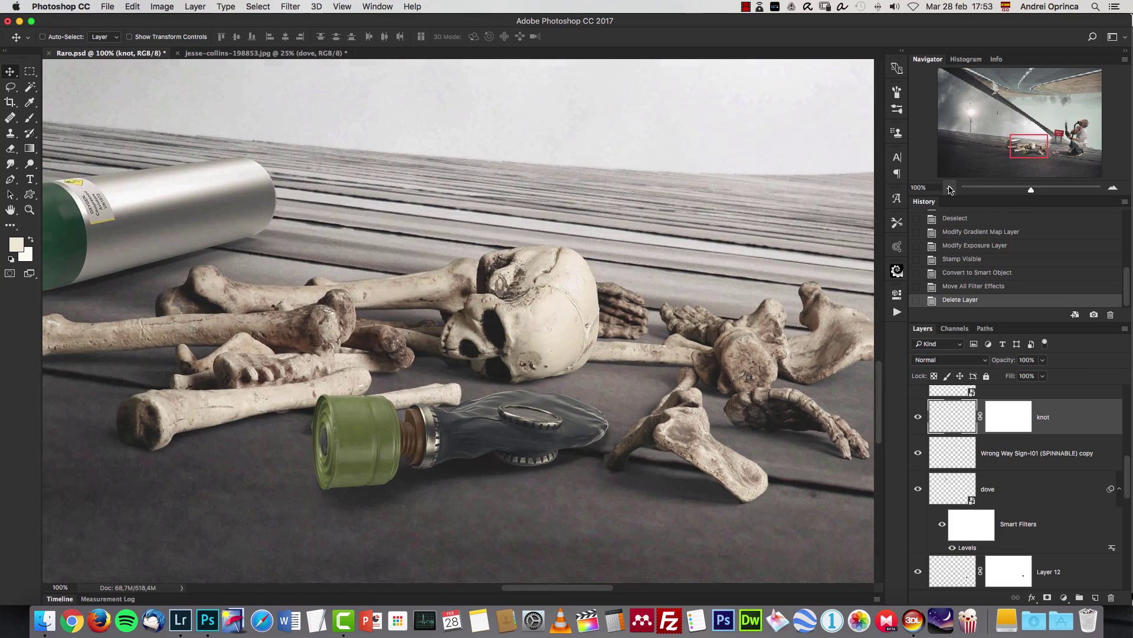
left_click(949, 189)
left_click(949, 189)
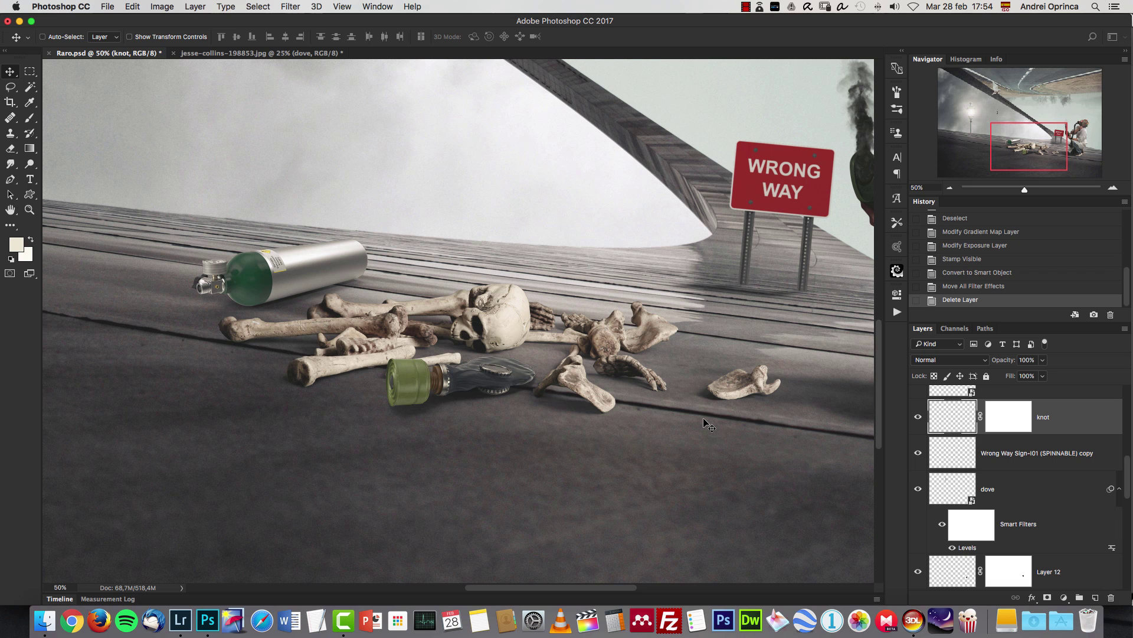
left_click_drag(623, 307, 596, 358)
left_click(629, 423, "super")
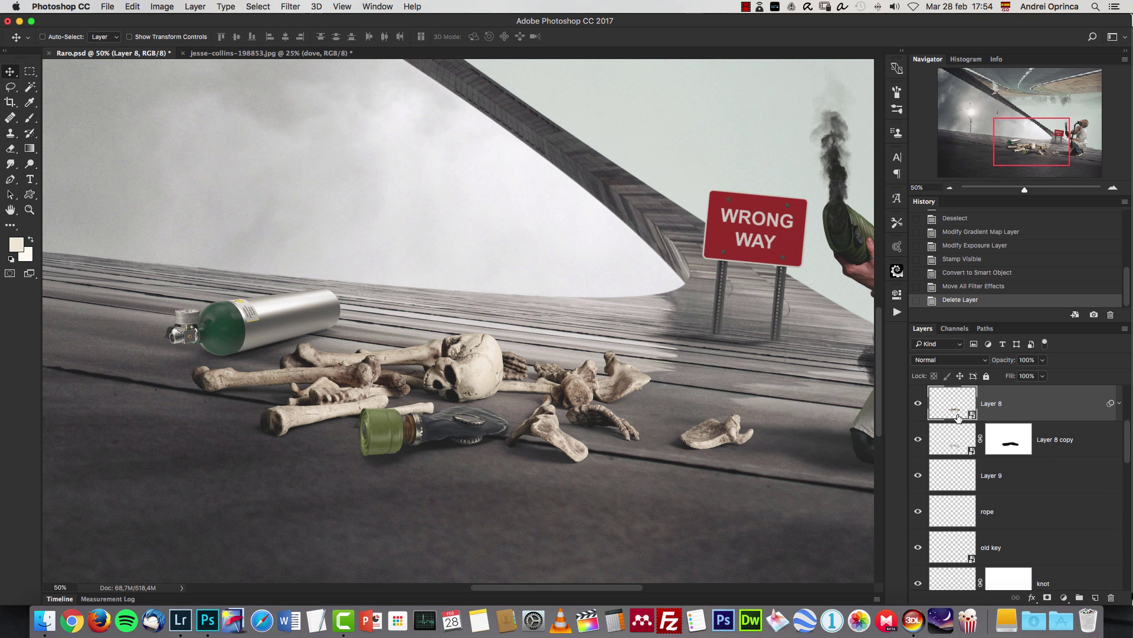
left_click(1079, 433, "super")
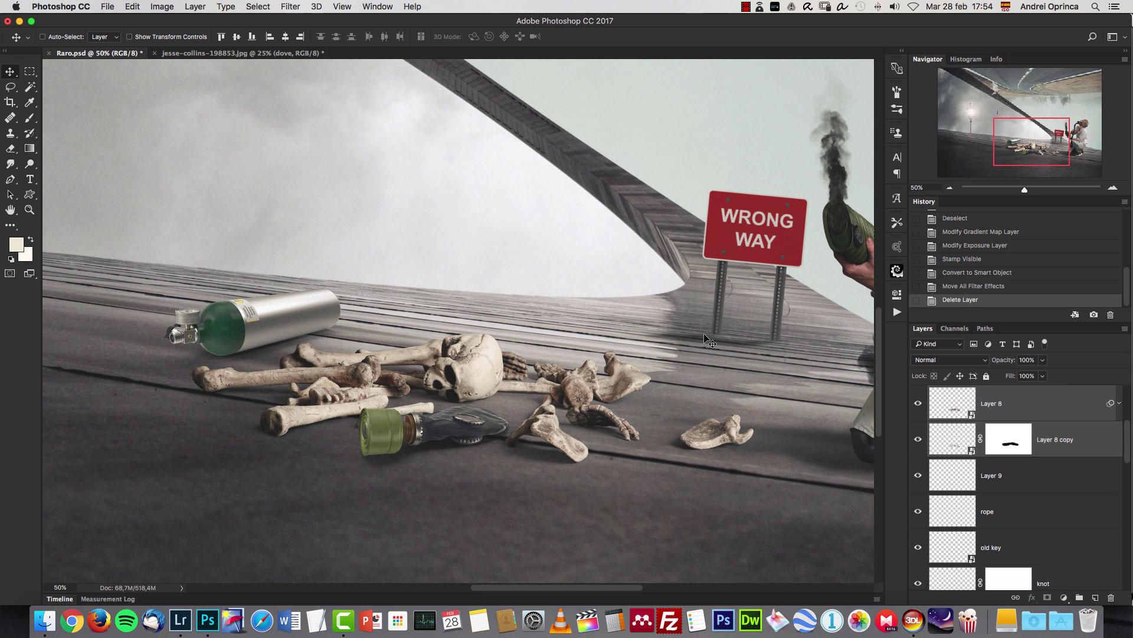
left_click_drag(264, 78, 264, 61)
left_click_drag(499, 372, 505, 441)
key("super+1")
left_click_drag(1024, 127, 1027, 152)
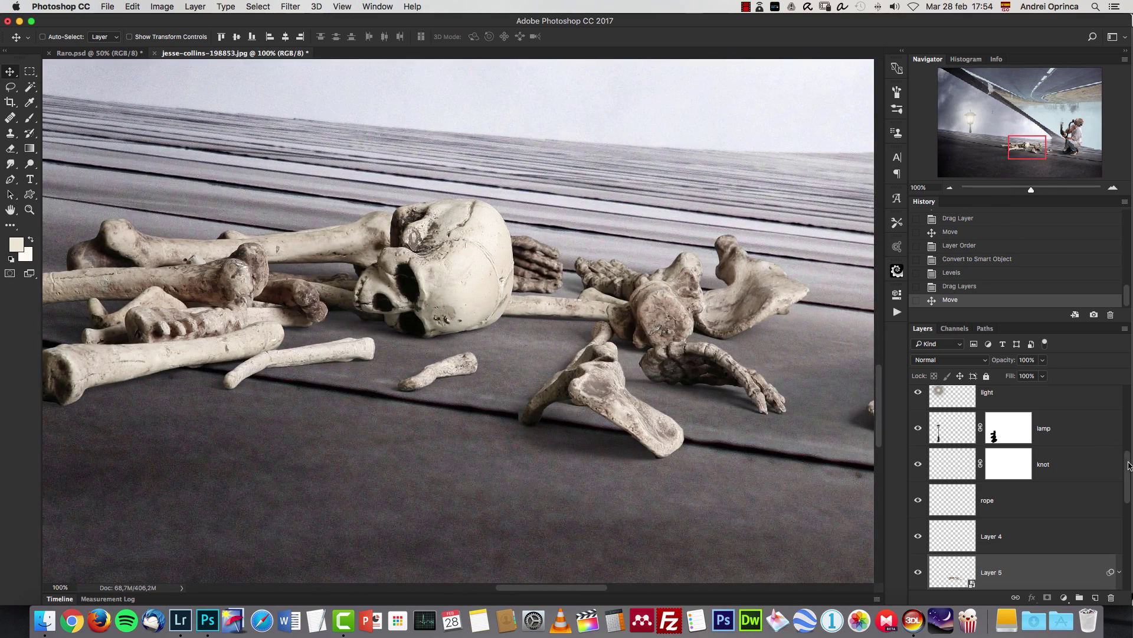
Open the Layer 5 smart object, compare the bones with and without their layer mask, and close it without saving
scroll(1087, 534, "down", 2)
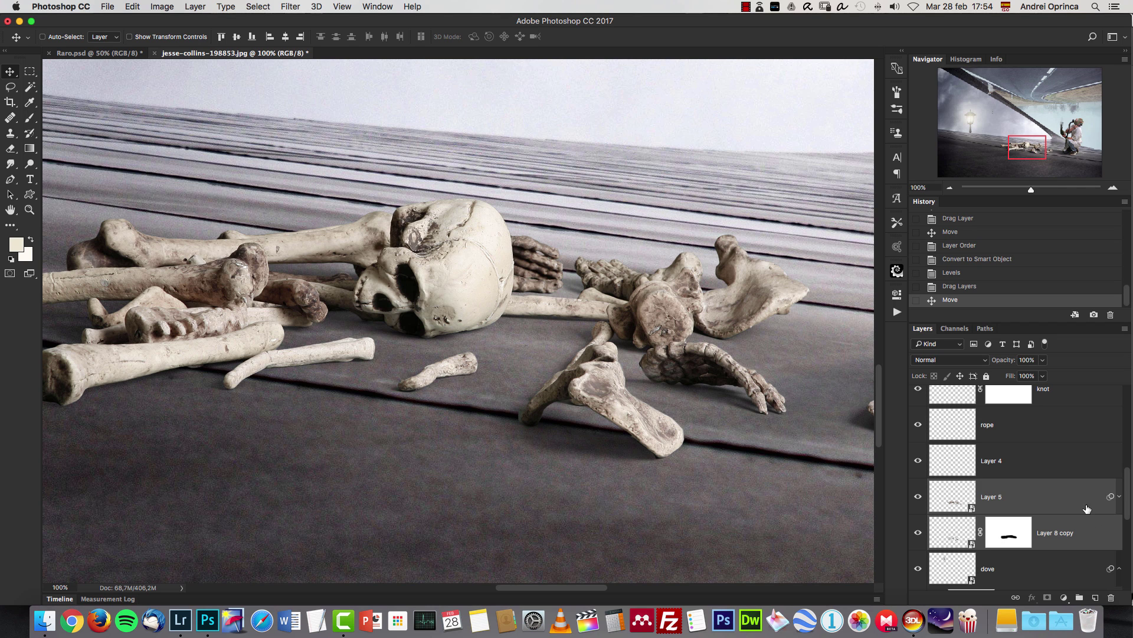
left_click(945, 504)
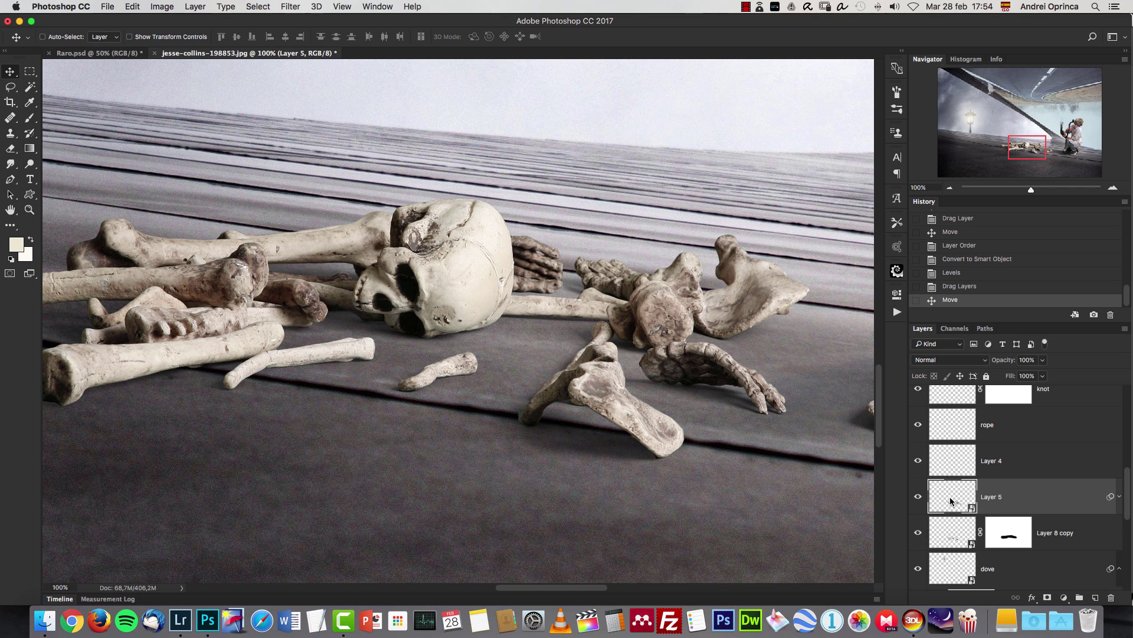
double_click(951, 499)
left_click(1003, 394, "shift")
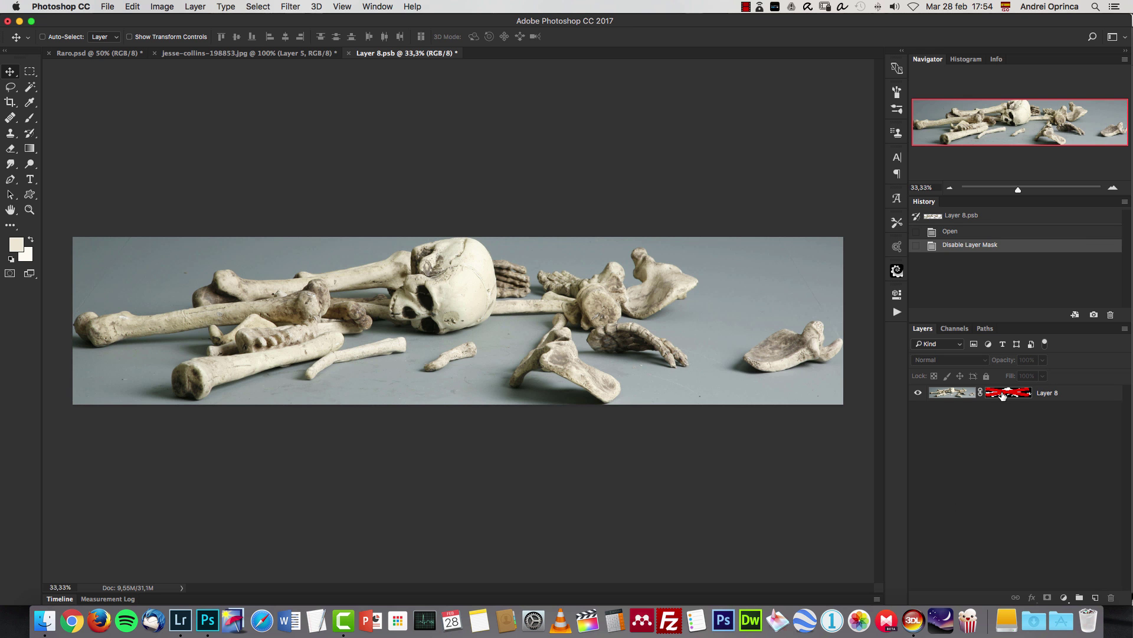
left_click(994, 397, "shift")
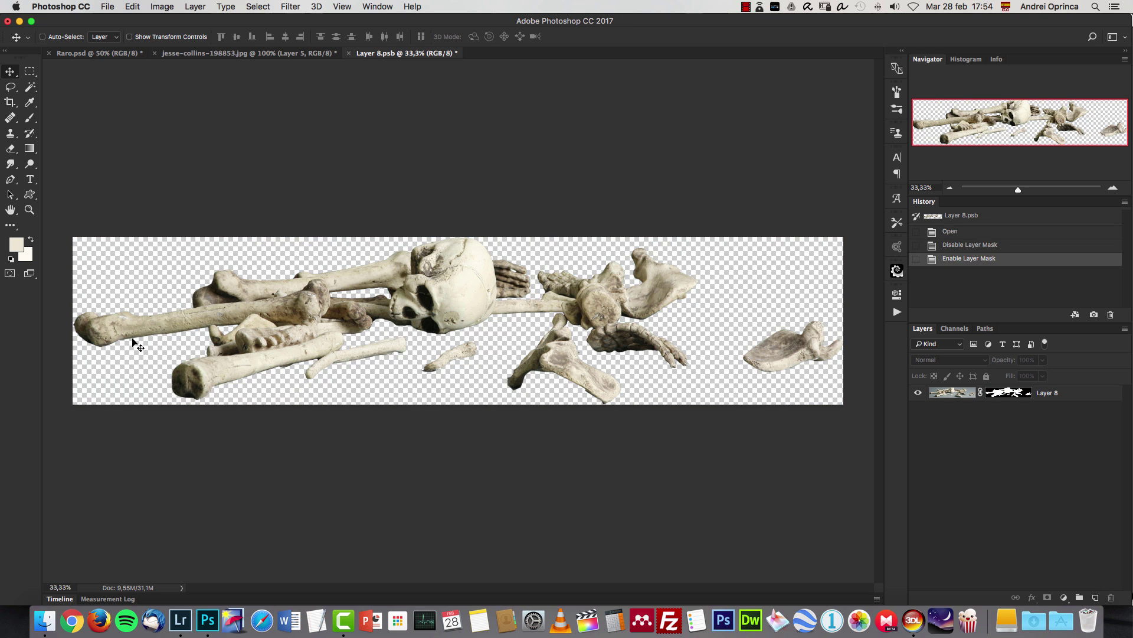
left_click(990, 395, "shift")
key("super+w")
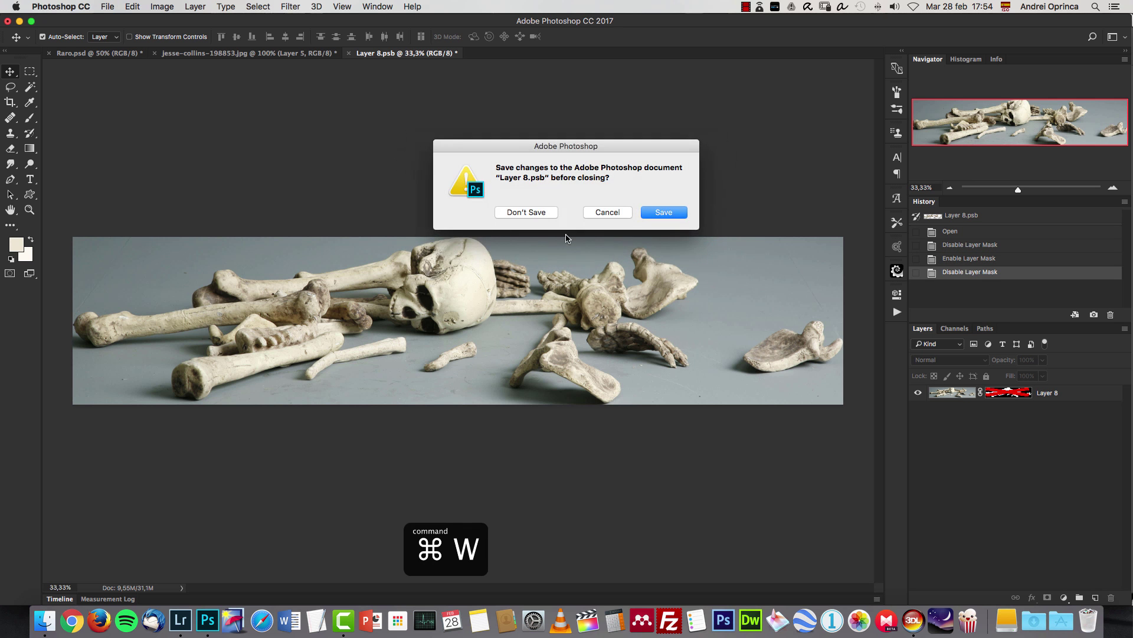
left_click(526, 211)
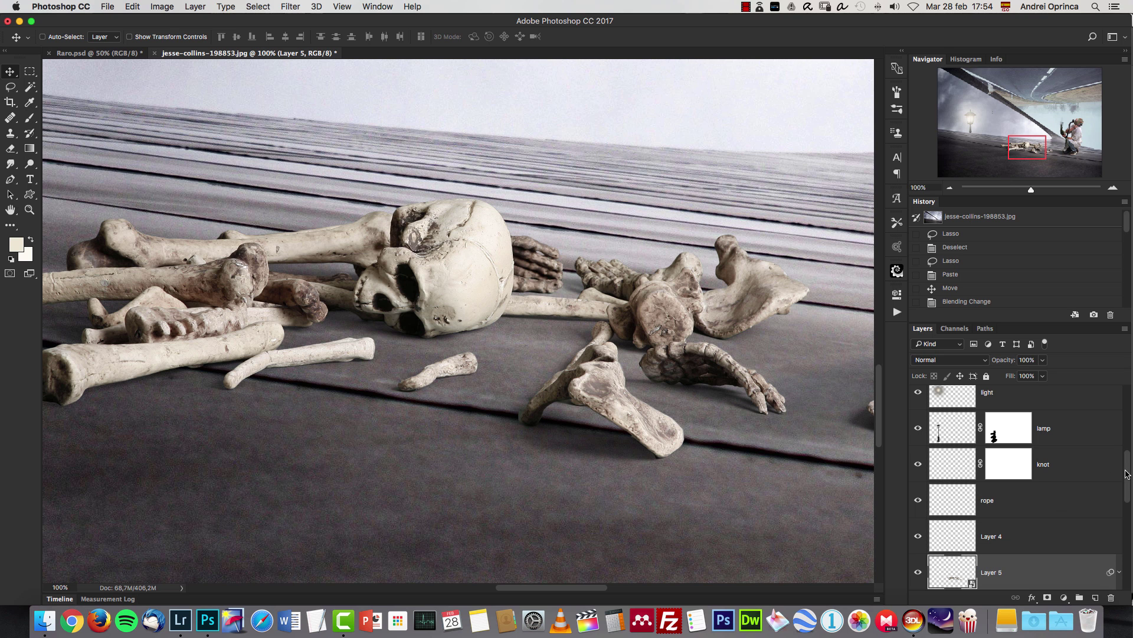
Inspect the bone shadow layer Layer 8 copy on its own with its mask disabled, and re-enable the mask and the other layers
scroll(1125, 475, "down", 3)
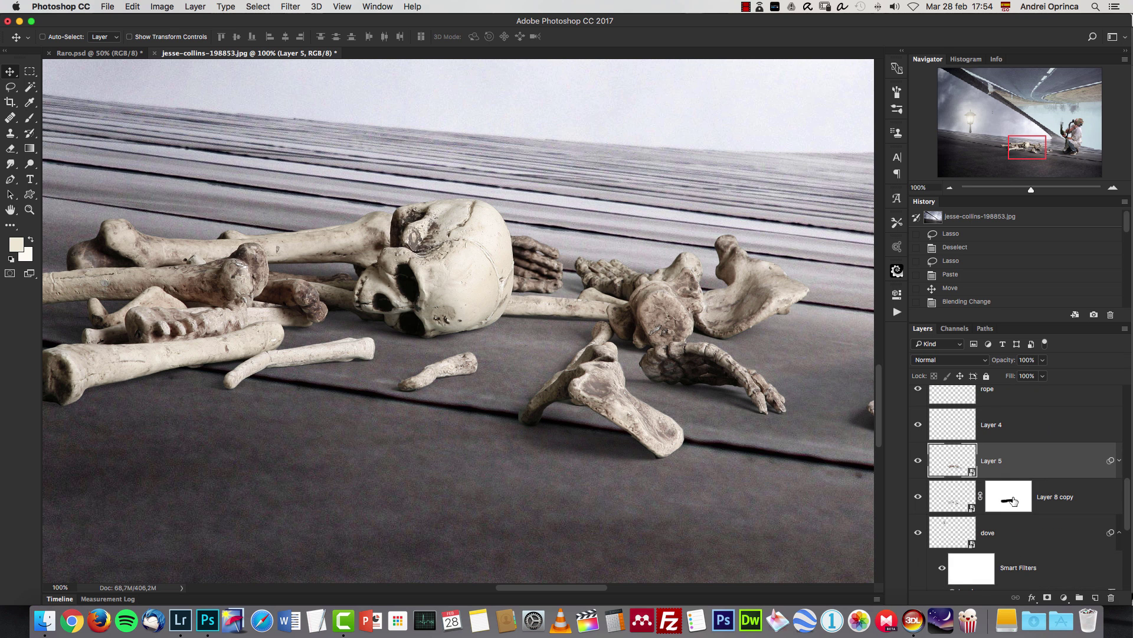
left_click(1013, 503, "shift")
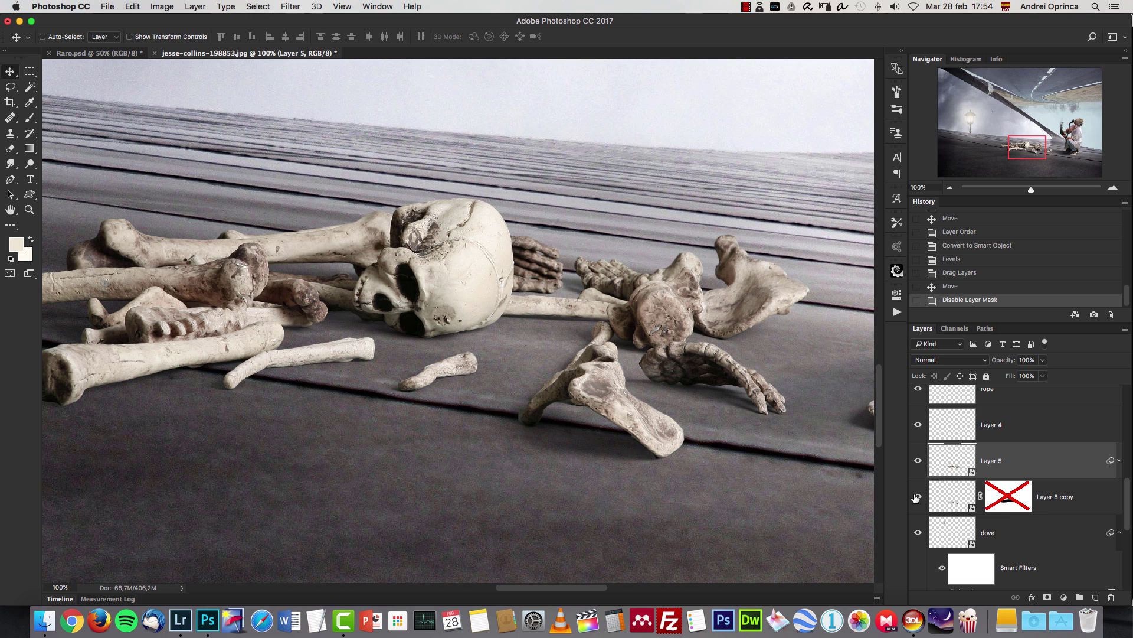
left_click(917, 498, "alt")
scroll(647, 411, "left", 5)
scroll(647, 411, "up", 1)
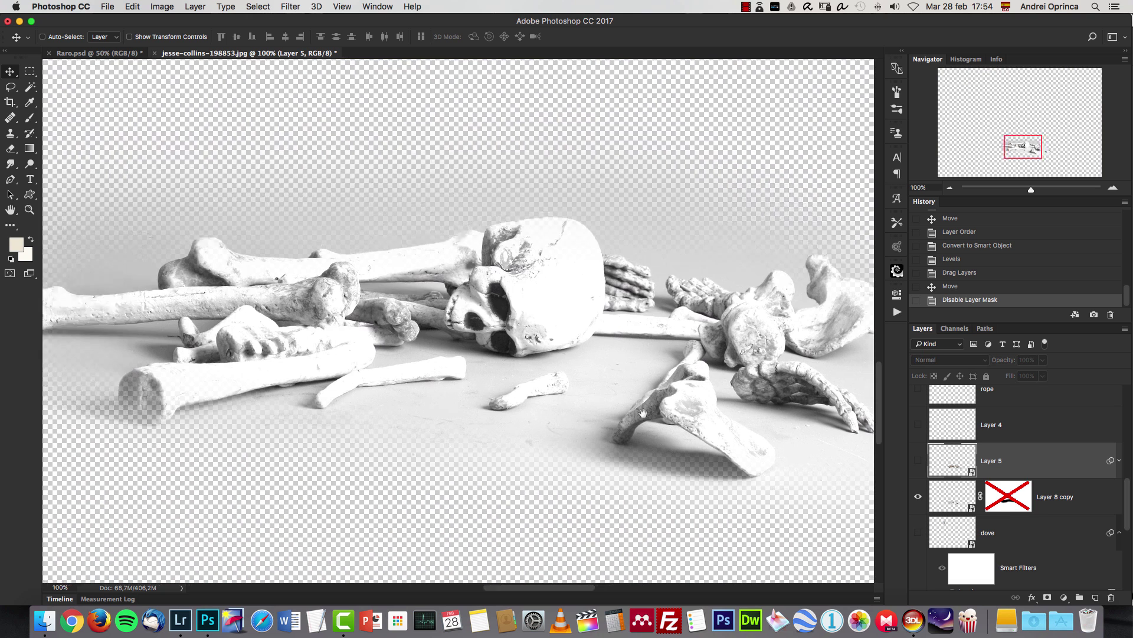
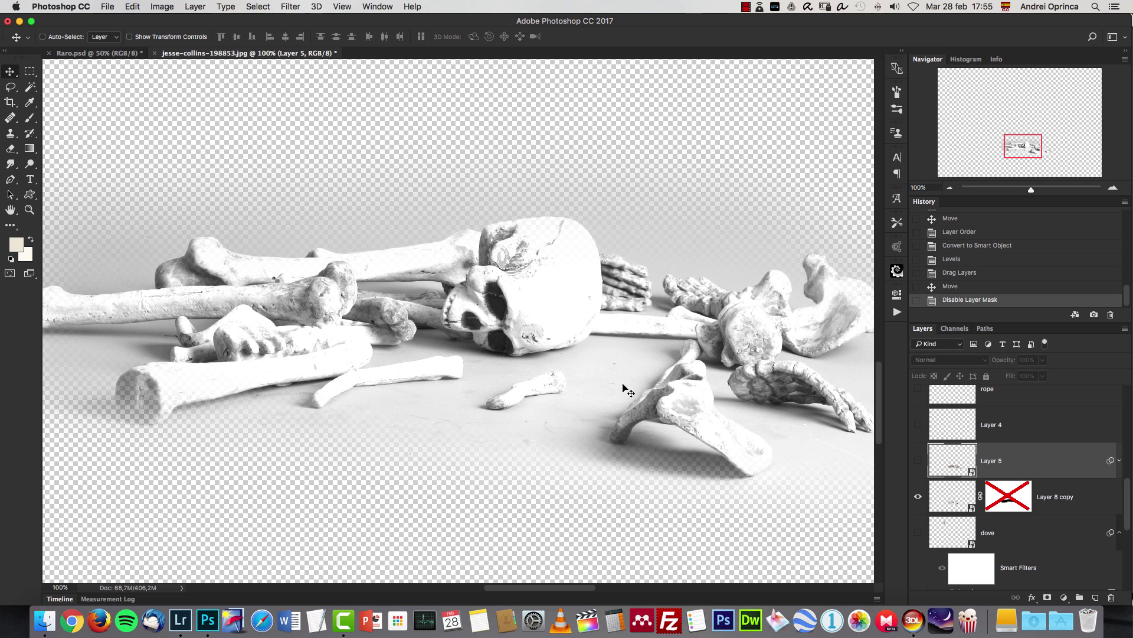
left_click(919, 498, "alt")
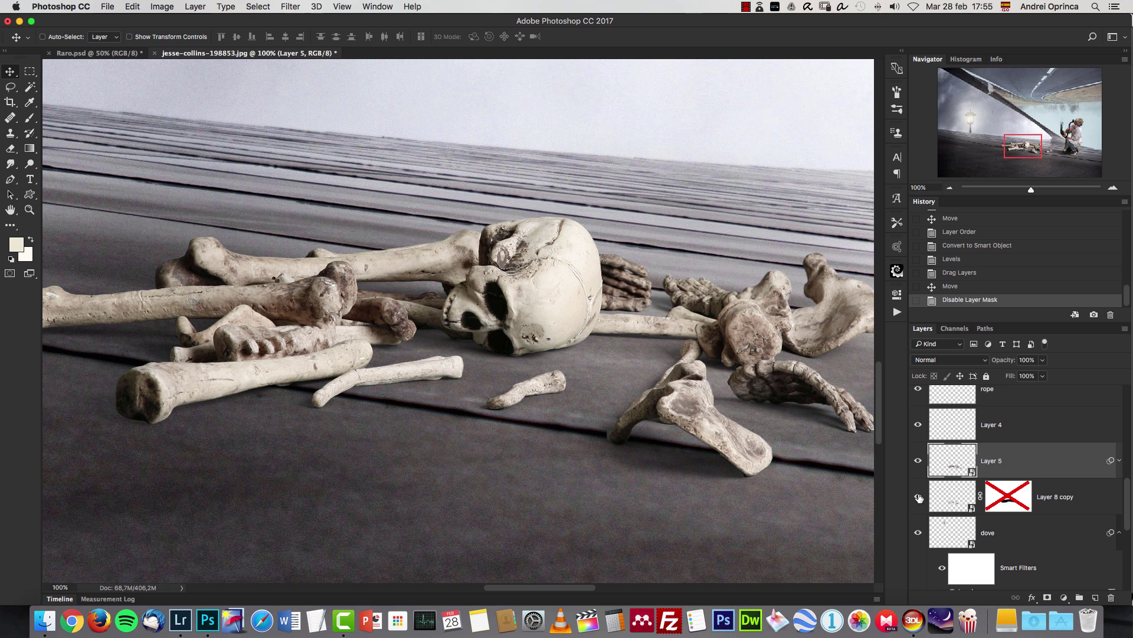
left_click(919, 499)
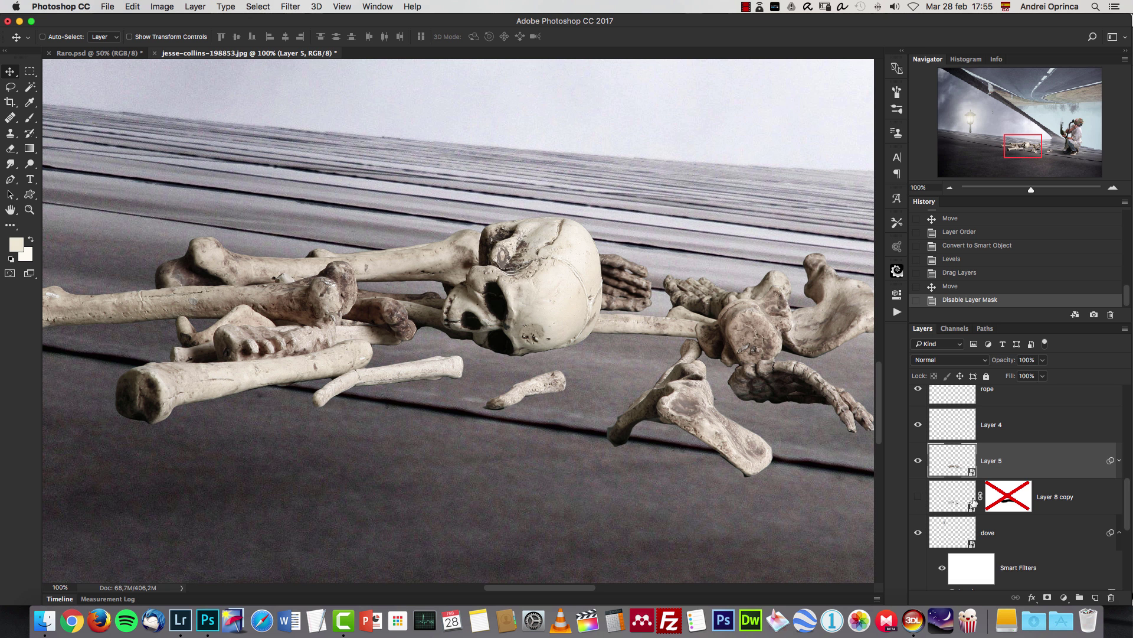
left_click(997, 494, "shift")
left_click(918, 499)
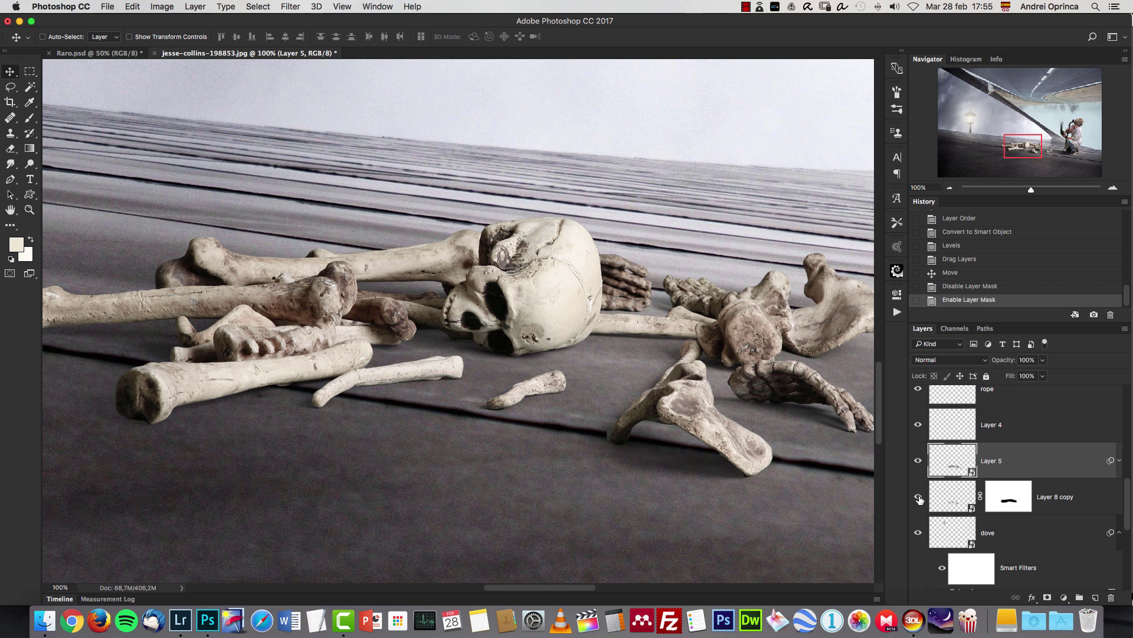
Compare the scene with Layer 8 copy and Layer 5 each hidden and shown
left_click(917, 500)
left_click(918, 502)
left_click(918, 461)
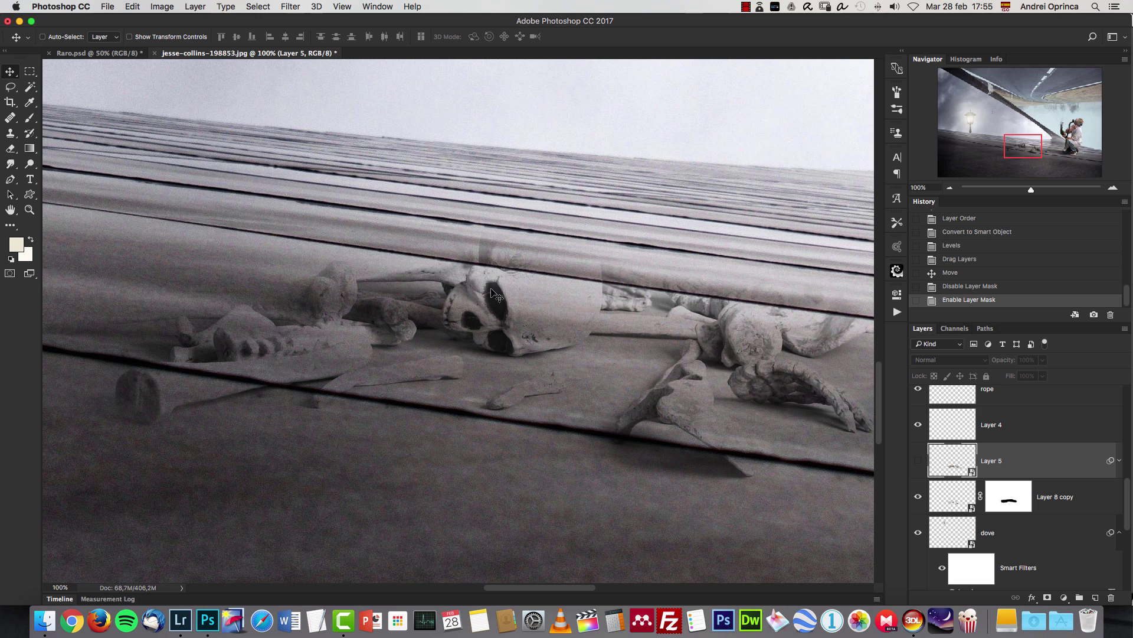
left_click(918, 460)
left_click(918, 461)
left_click(918, 461)
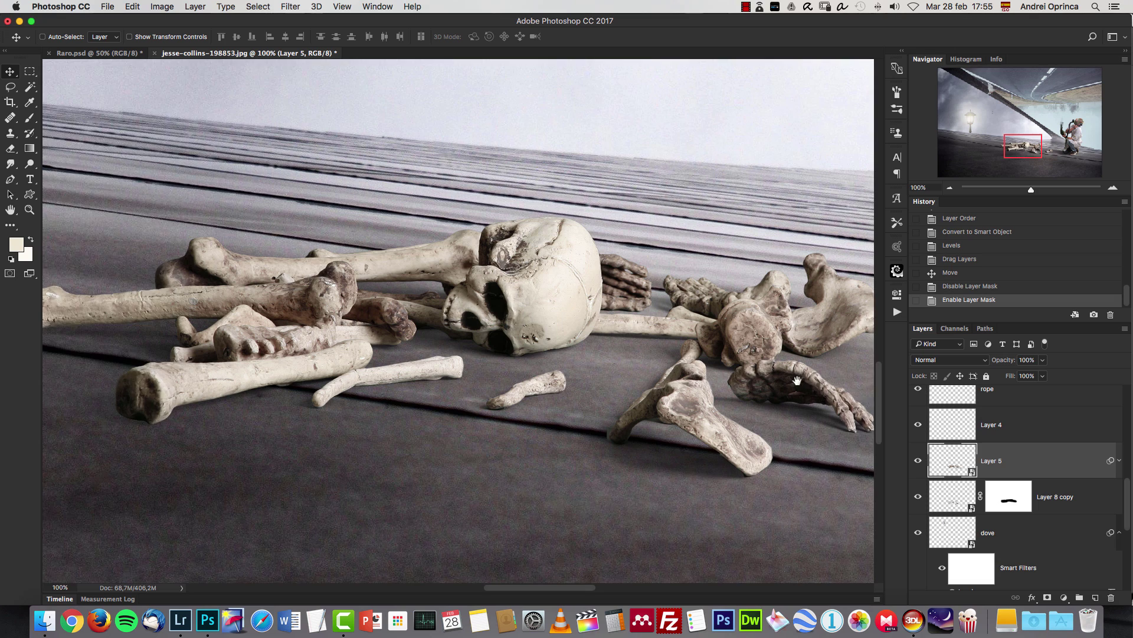
Compare the bones around the skeletal hand with and without the Layer 8 copy shadows, and check them in the wider scene
left_click_drag(800, 378, 666, 355)
left_click(918, 497)
left_click(918, 497)
left_click(918, 497)
left_click(918, 497)
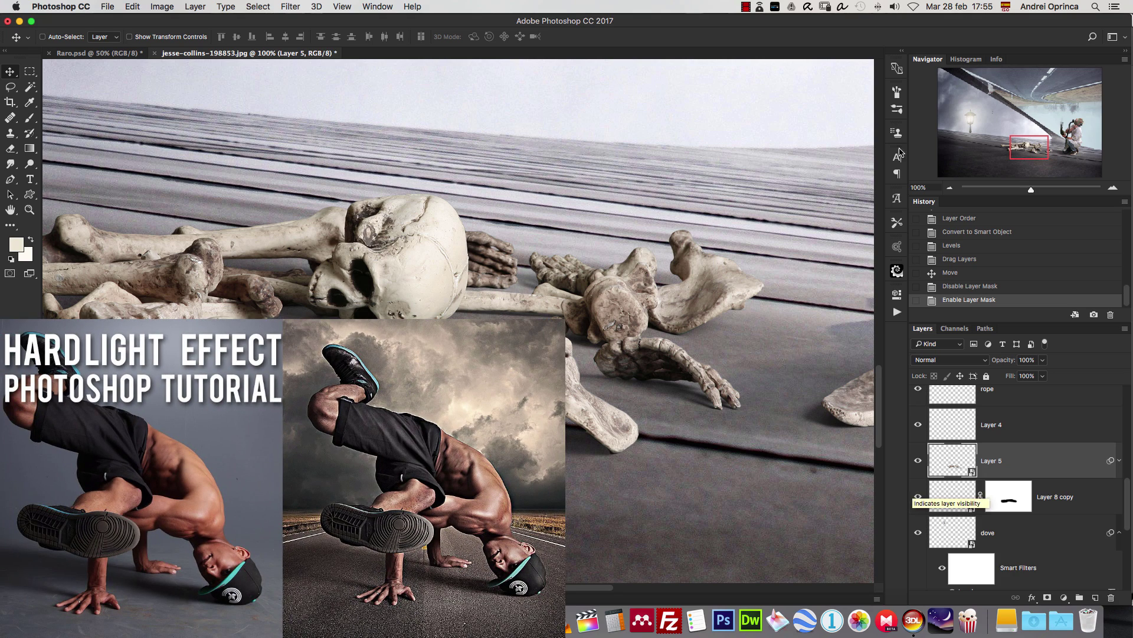
left_click(950, 188)
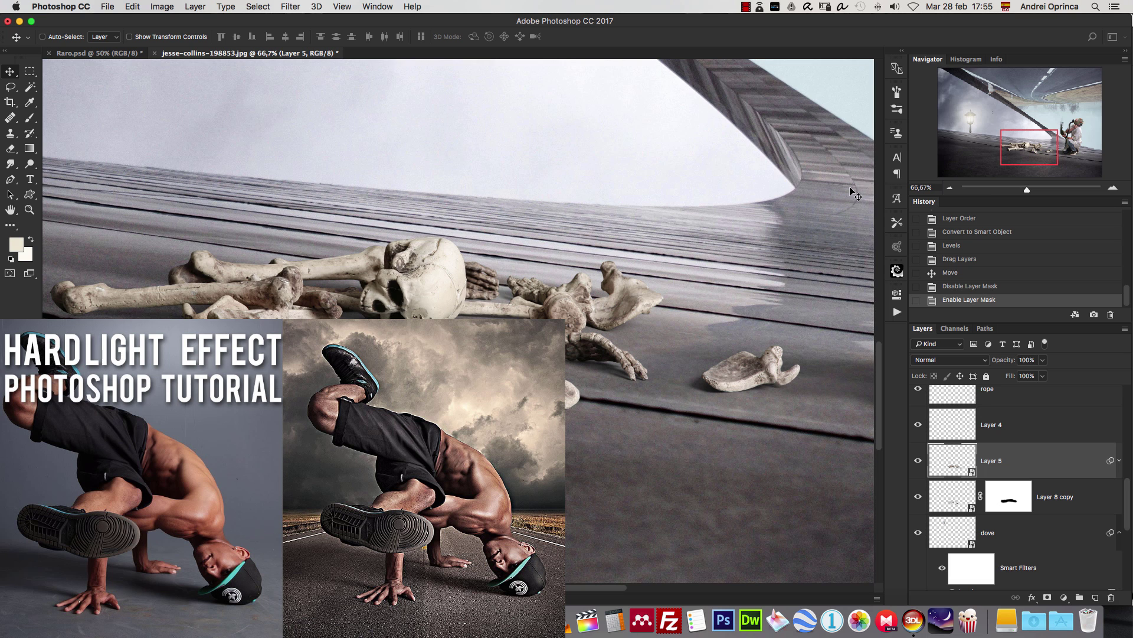
left_click_drag(1028, 164, 1013, 147)
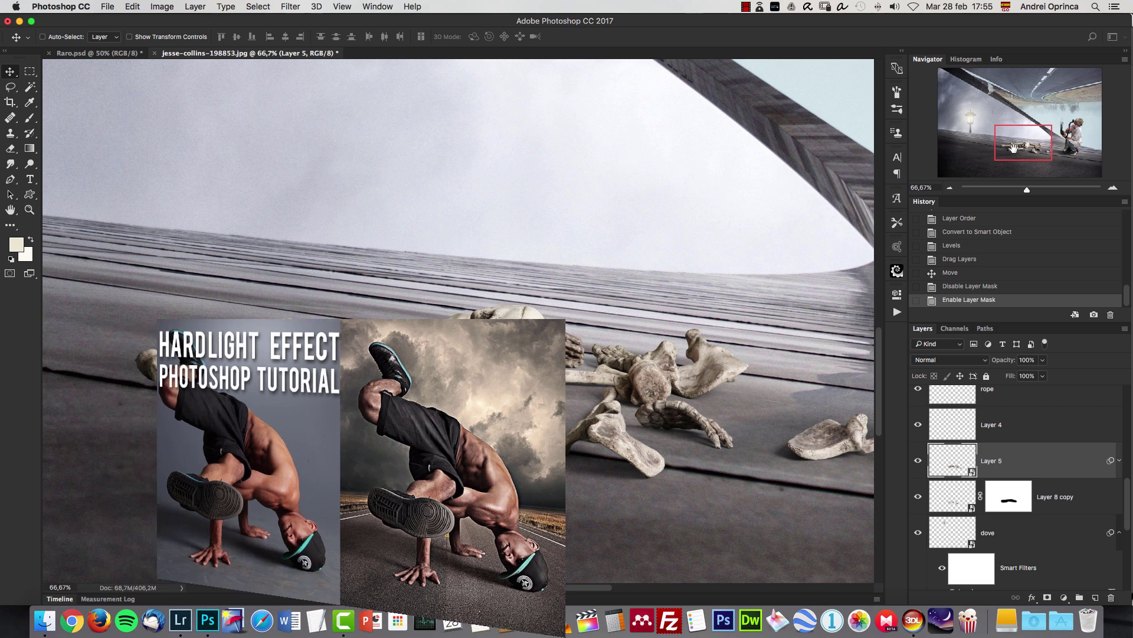
scroll(584, 301, "down", 1)
left_click_drag(531, 320, 613, 367)
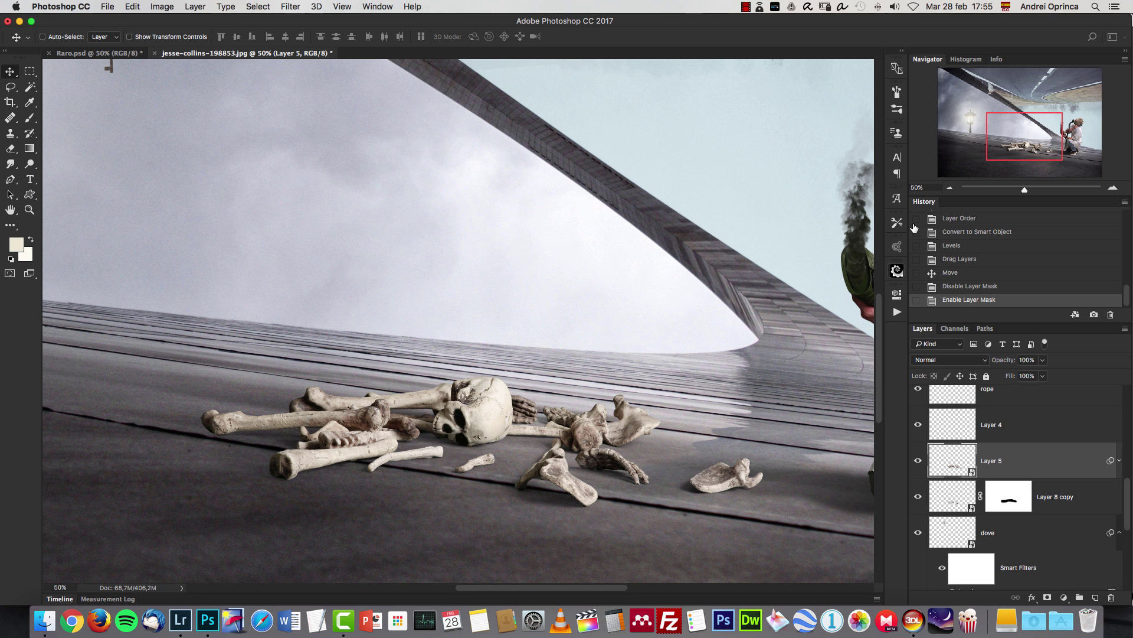
left_click(951, 188)
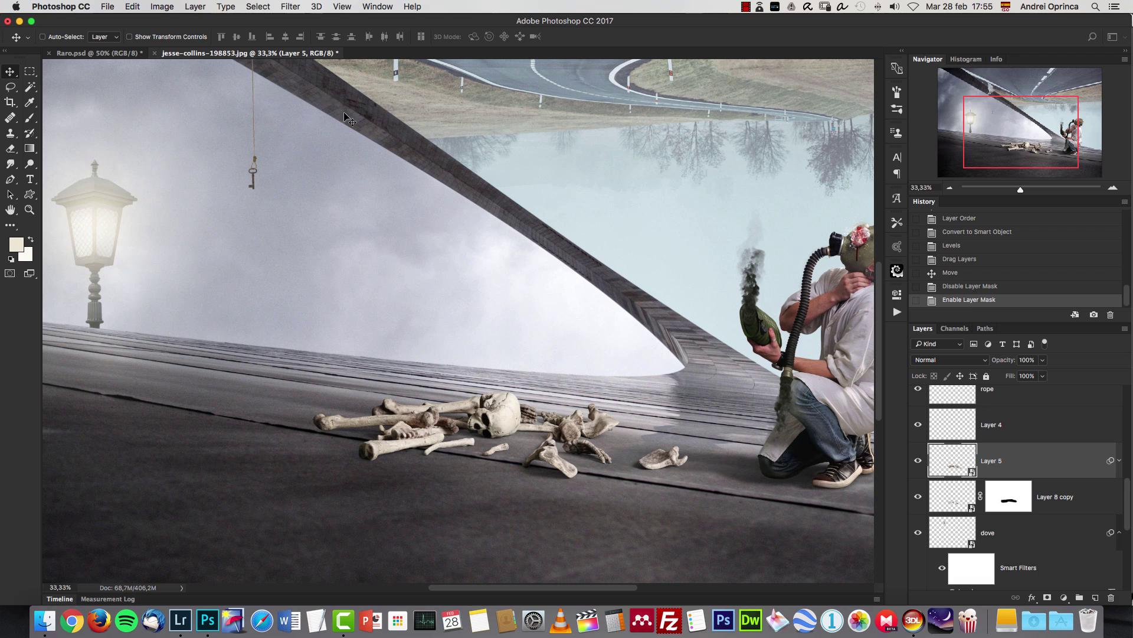
Cut the whole image from gas-mask.png, close that file without saving, and paste it into the composite
key("super+o")
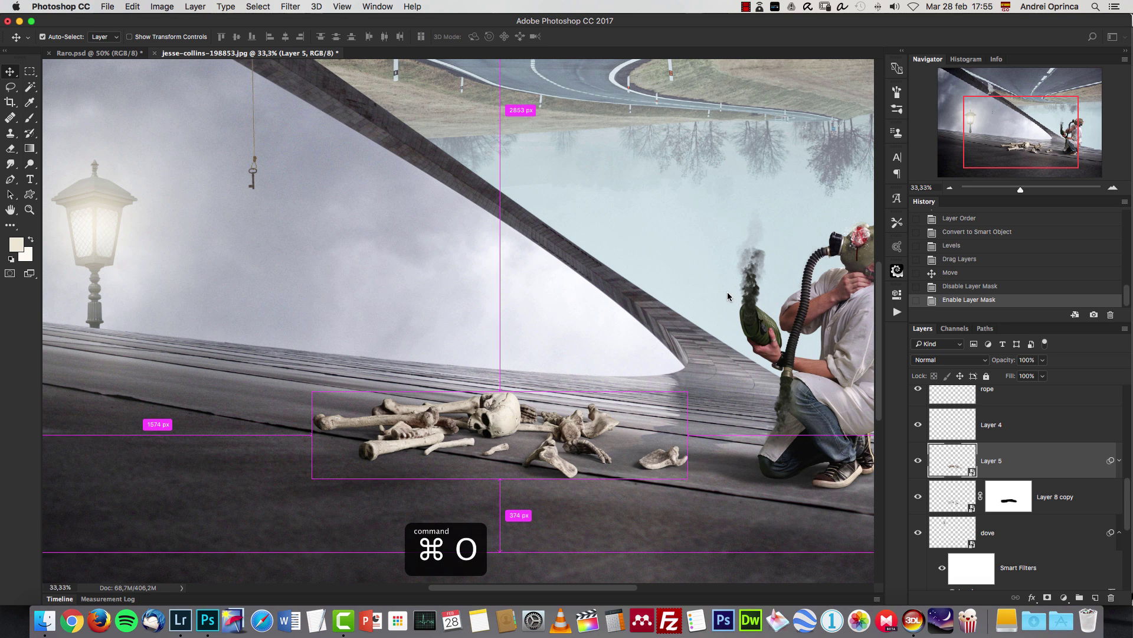
left_click(540, 88)
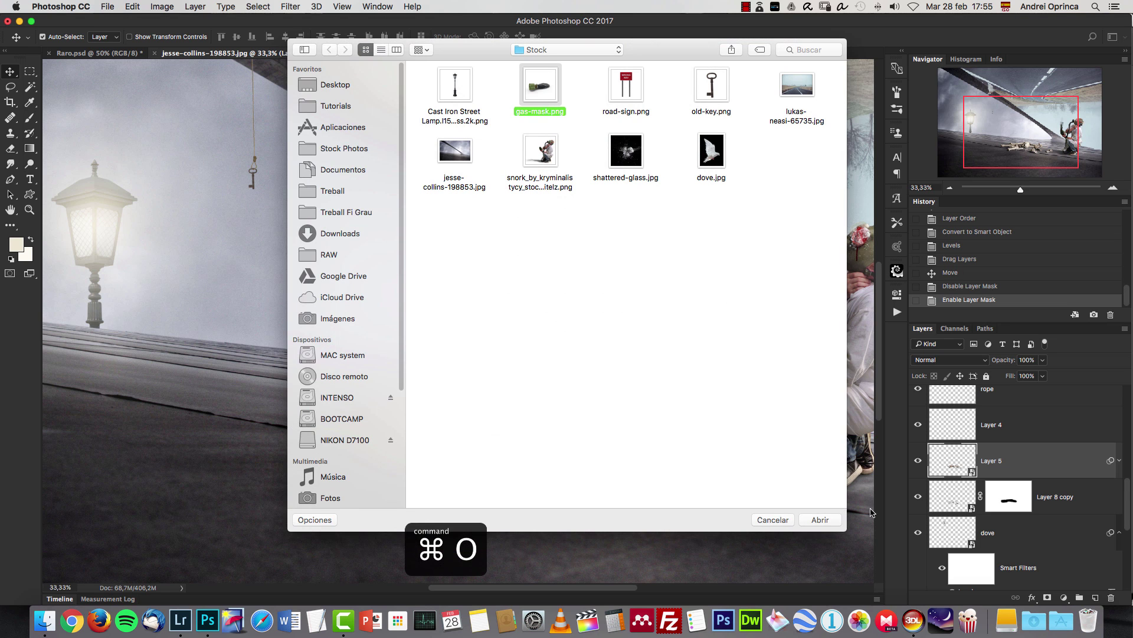
left_click(820, 520)
key("super+a")
key("super+x")
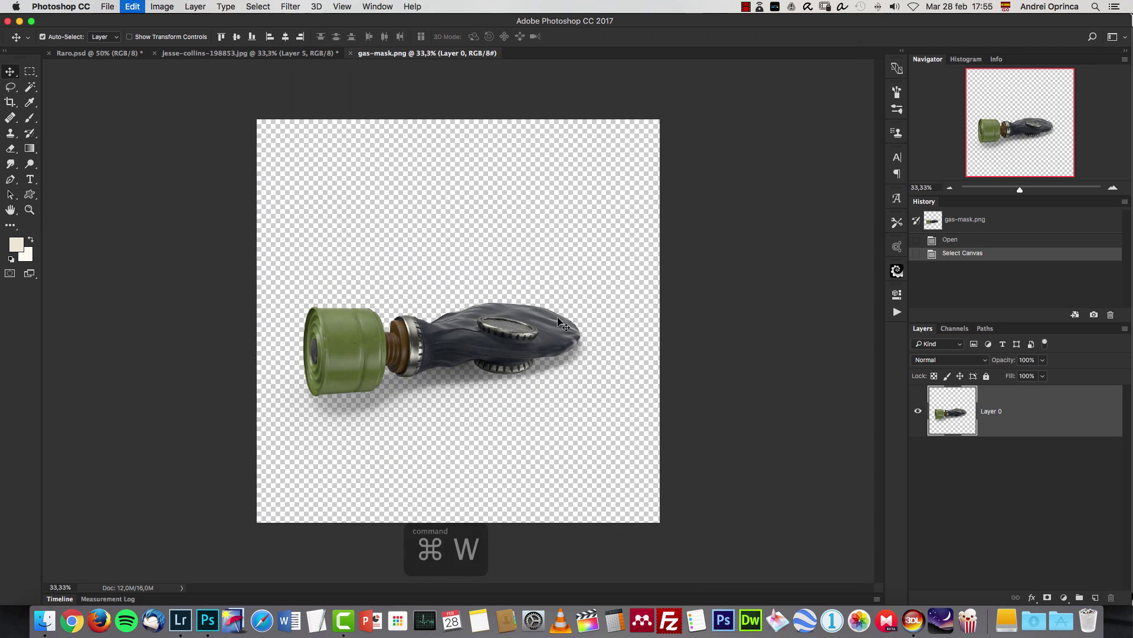
key("super+w")
left_click(527, 211)
key("super+v")
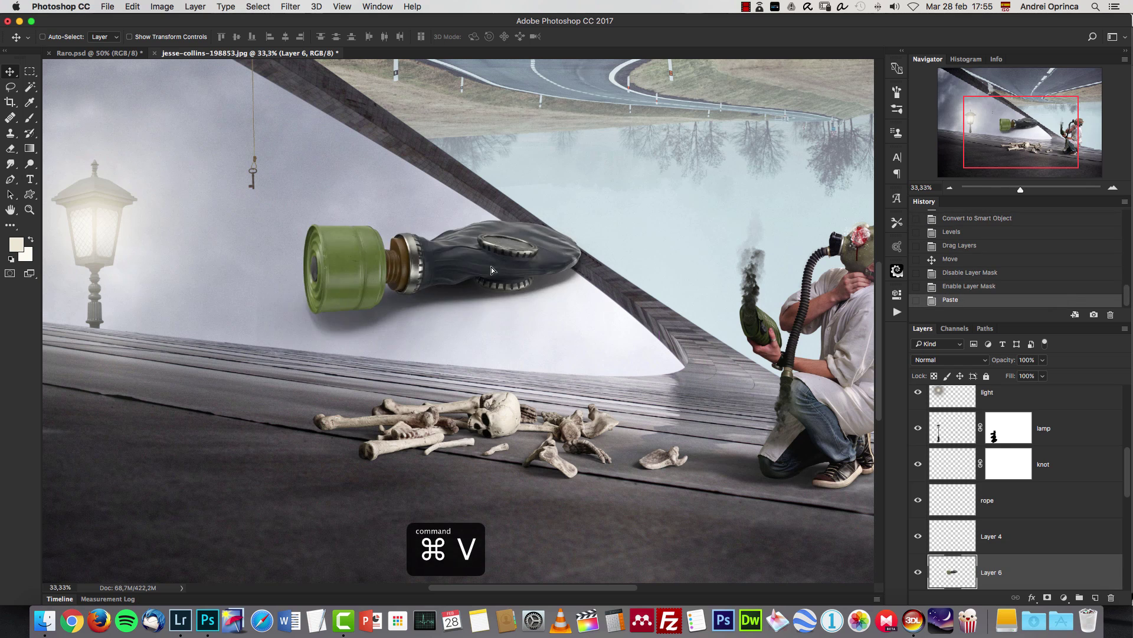
Scale the pasted gas mask to about 40%, rotate it about -2.4°, and place it on the floor in front of the bones
left_click_drag(498, 212, 562, 413)
key("super+t")
left_click_drag(689, 421, 564, 463)
left_click_drag(526, 496, 495, 453)
left_click_drag(563, 425, 524, 449)
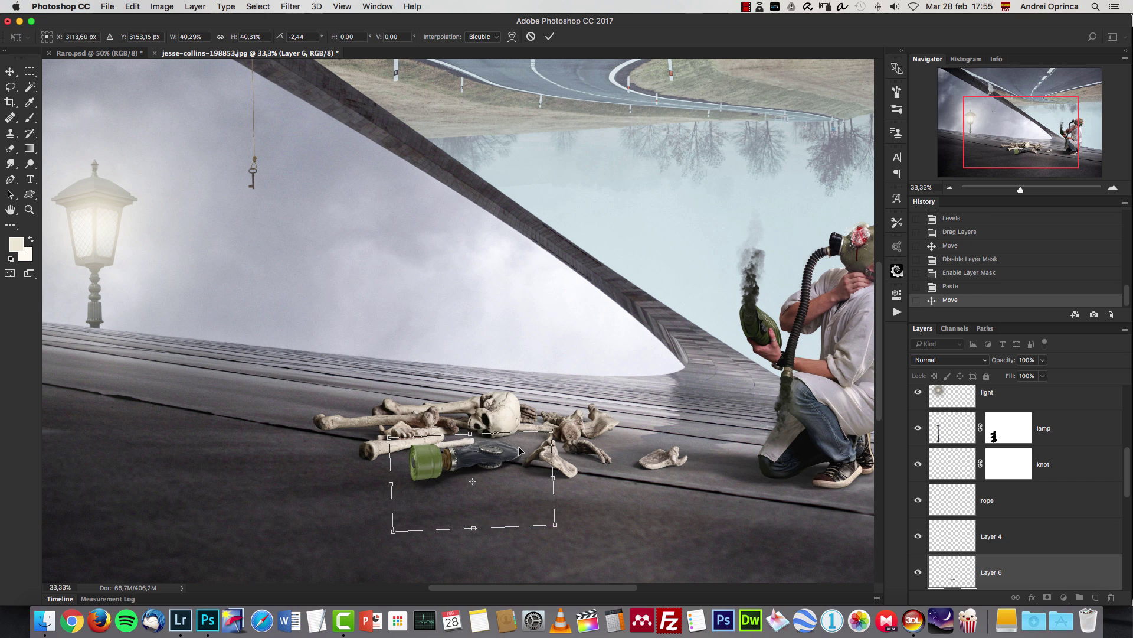
key("Return")
key("ctrl+o")
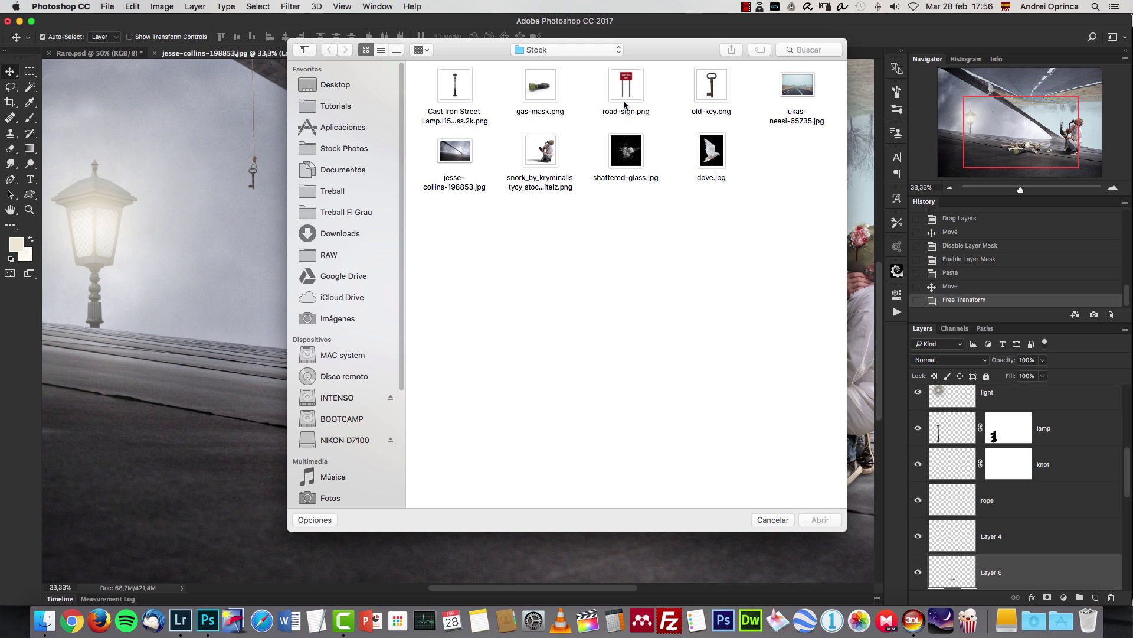
left_click(543, 51)
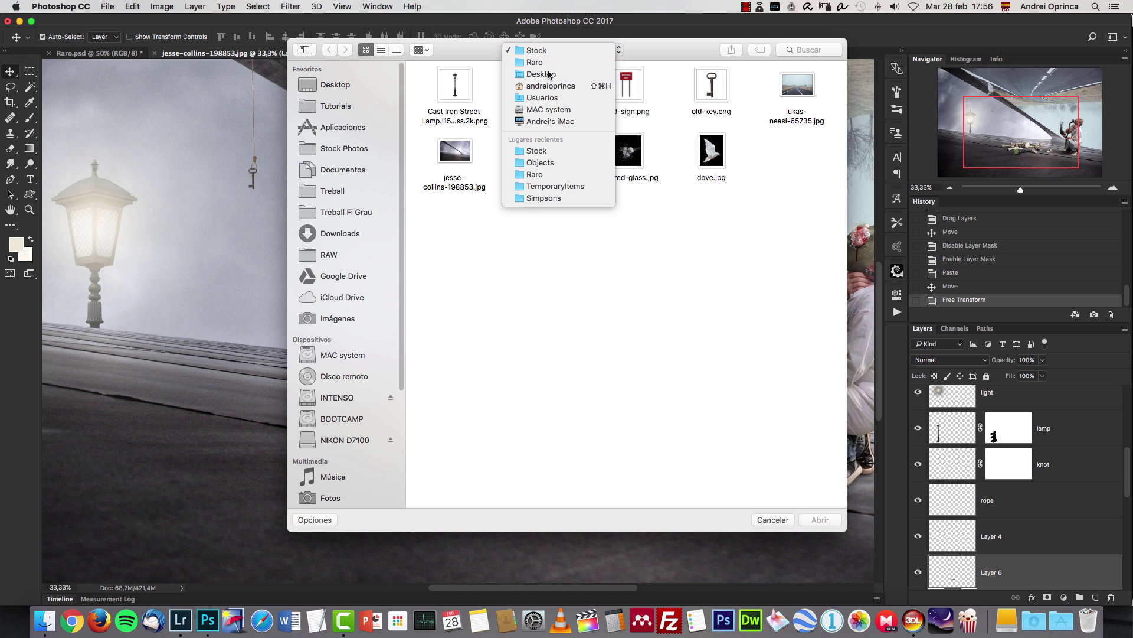
left_click(540, 66)
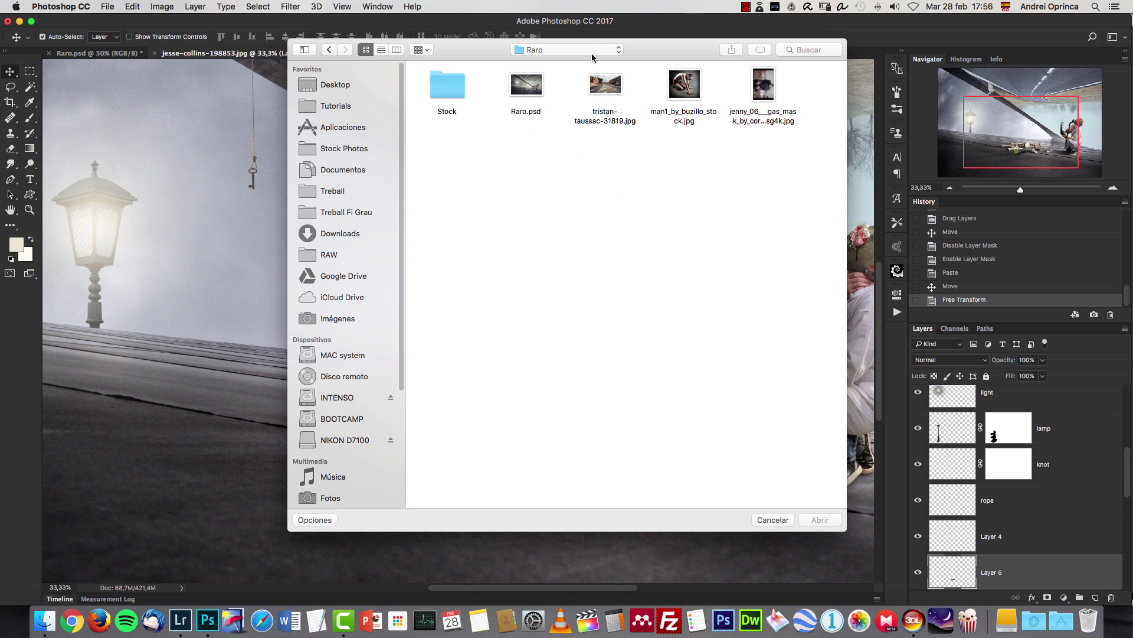
key("Escape")
Insert the Oxygen Tank-I11 object from the PixelSquid library and place it on the floor beside the bones
left_click(897, 273)
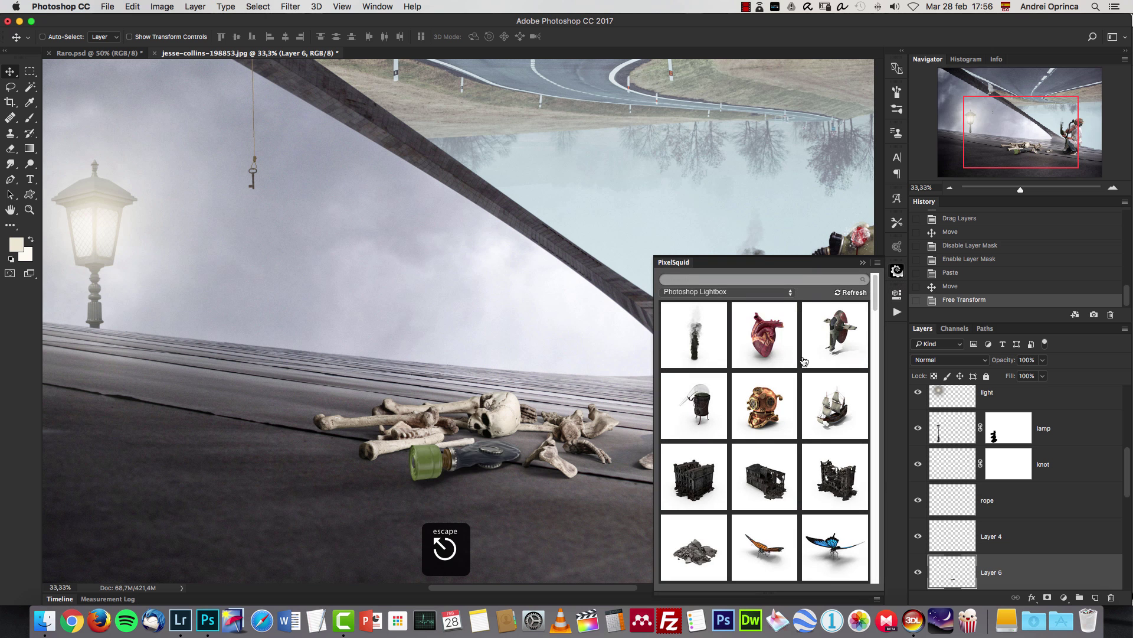
left_click(715, 293)
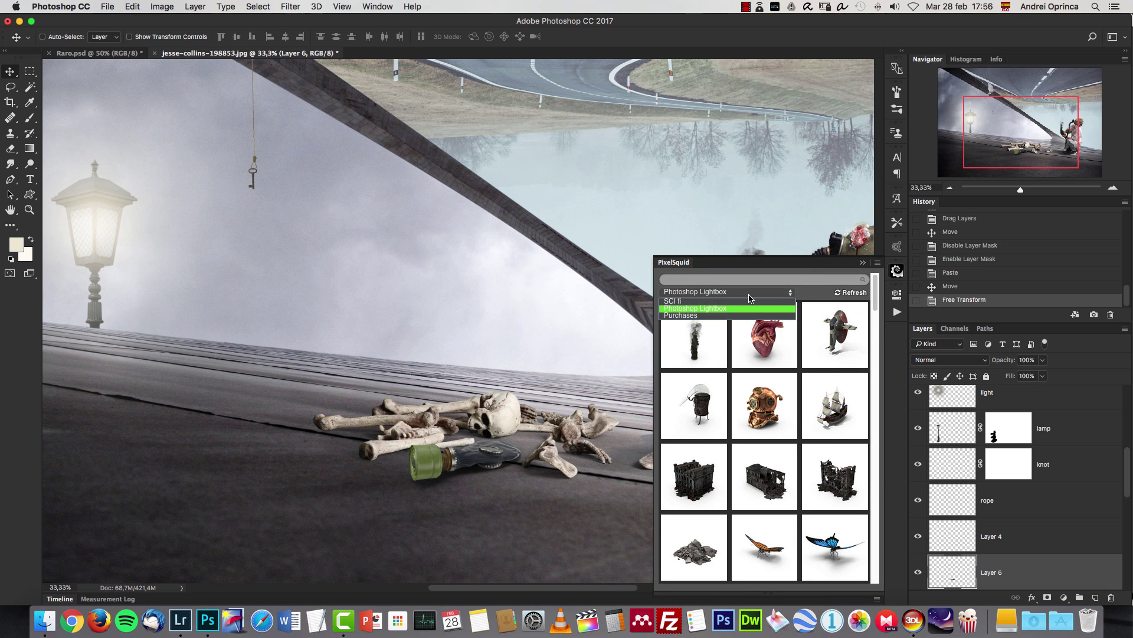
left_click(713, 302)
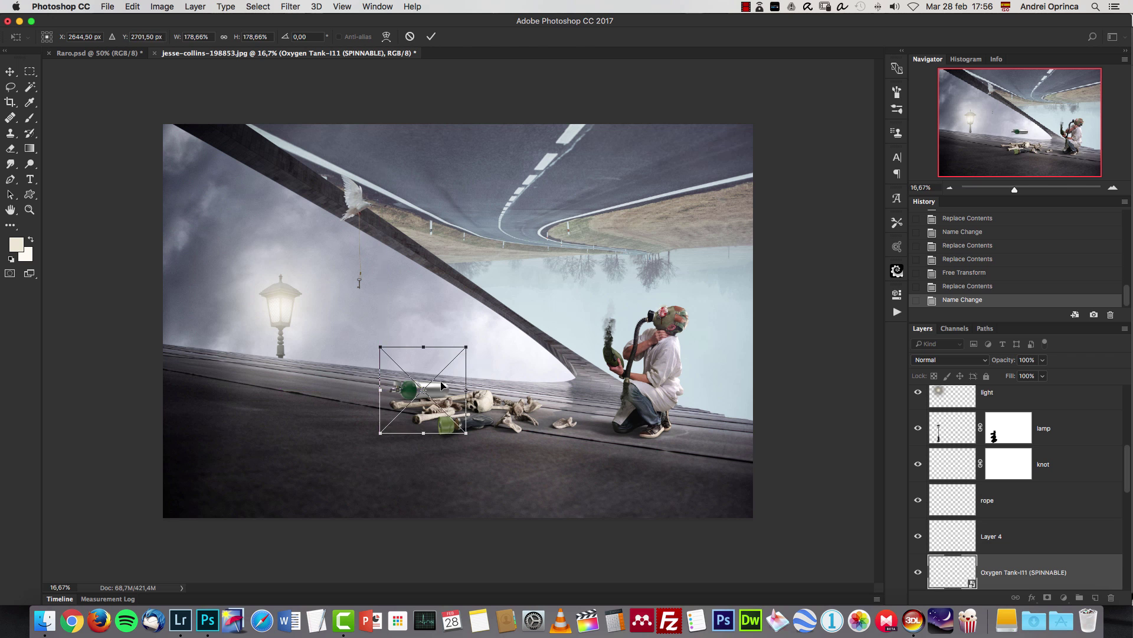
key("Return")
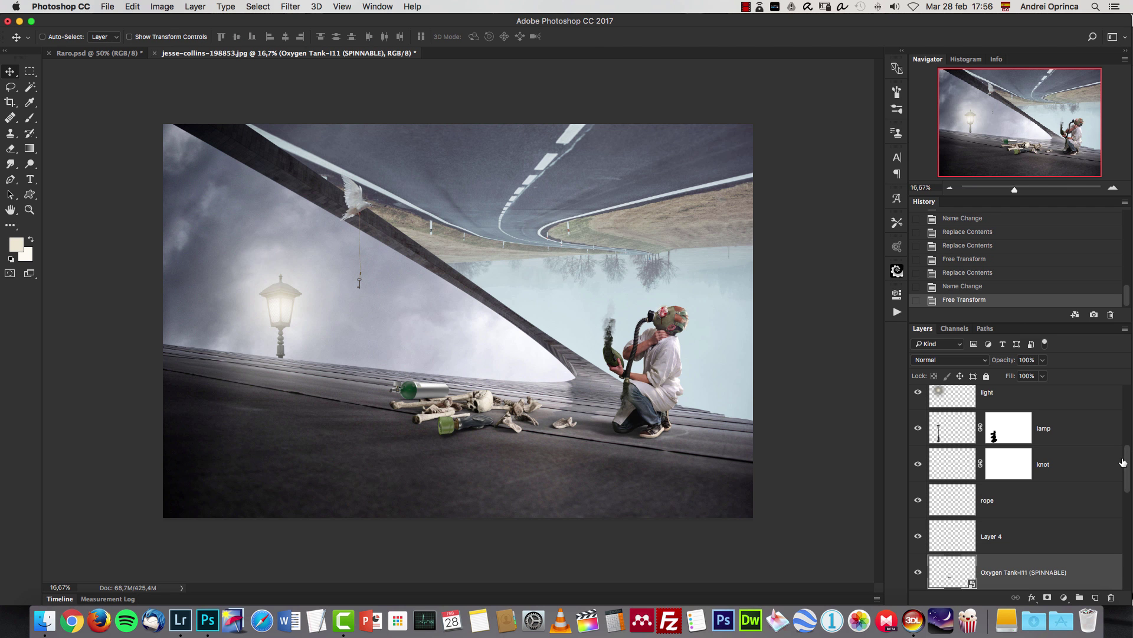
Reorder the oxygen tank layer between Layer 8 copy and dove, and move the tank behind the bones
scroll(1024, 487, "down", 5)
left_click_drag(1073, 405, 1063, 515)
key("super+1")
left_click_drag(491, 510, 654, 164)
left_click_drag(480, 365, 461, 348)
Enlarge the oxygen tank slightly with Free Transform and fit it to the floor behind the bones
key("super+y")
key("super+y")
key("super+t")
left_click_drag(662, 100, 686, 71)
left_click_drag(590, 244, 591, 229)
key("Return")
key("super+1")
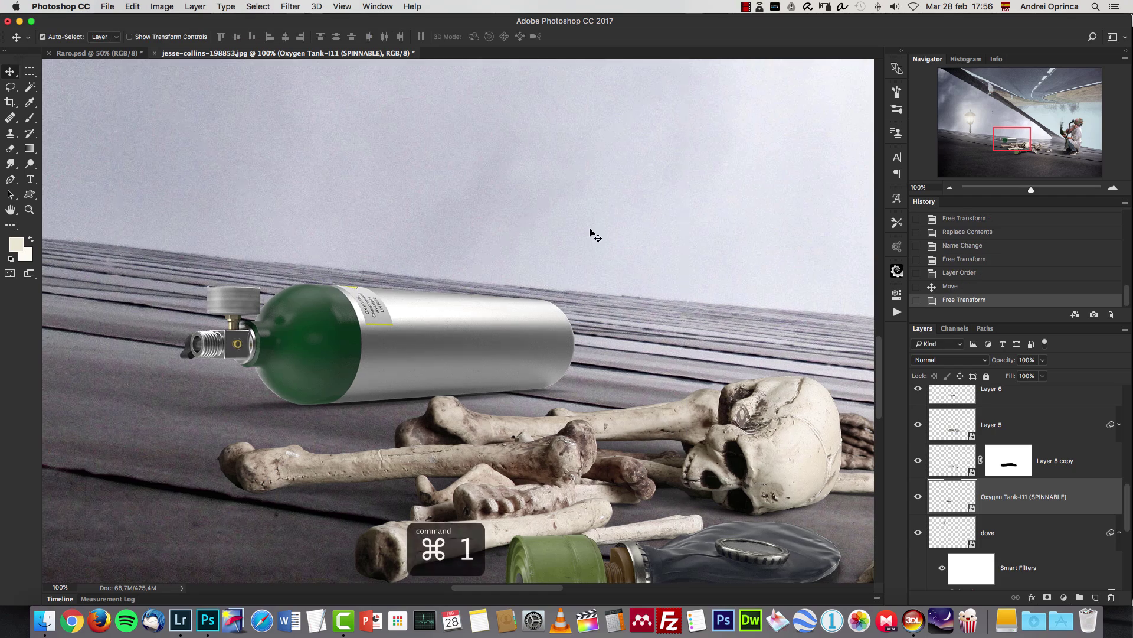
Shift the oxygen tank slightly down and to the left behind the bones, and check it in the whole scene
left_click(950, 188)
mouse_move(438, 325)
left_mouse_down()
mouse_move(452, 336)
mouse_move(428, 340)
left_mouse_up()
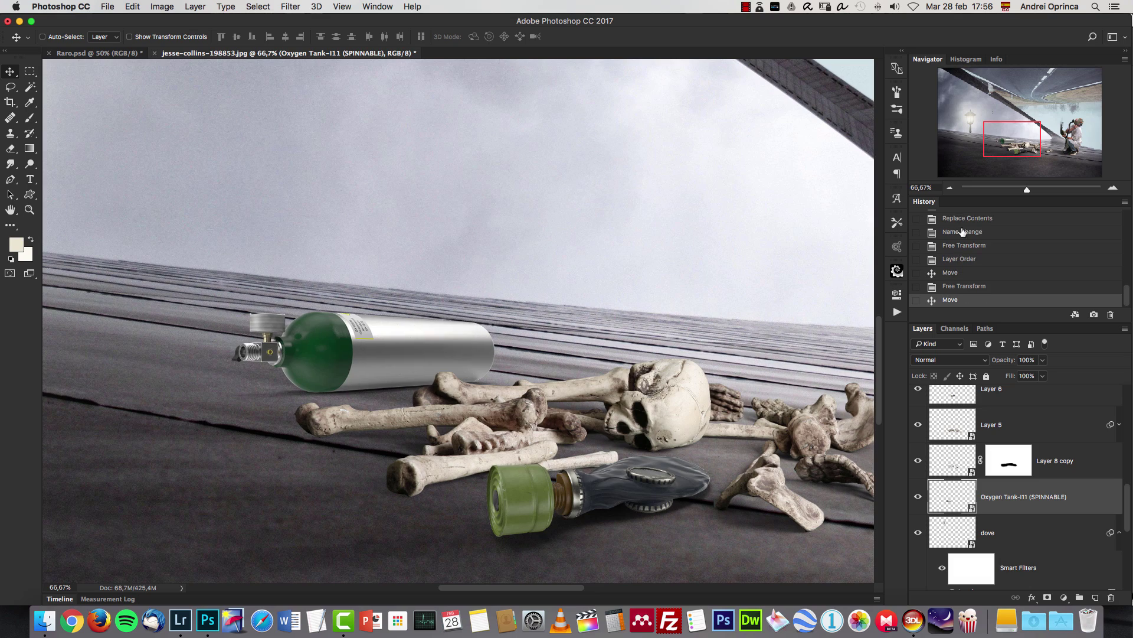
left_click(949, 188)
left_click(949, 188)
left_click(949, 187)
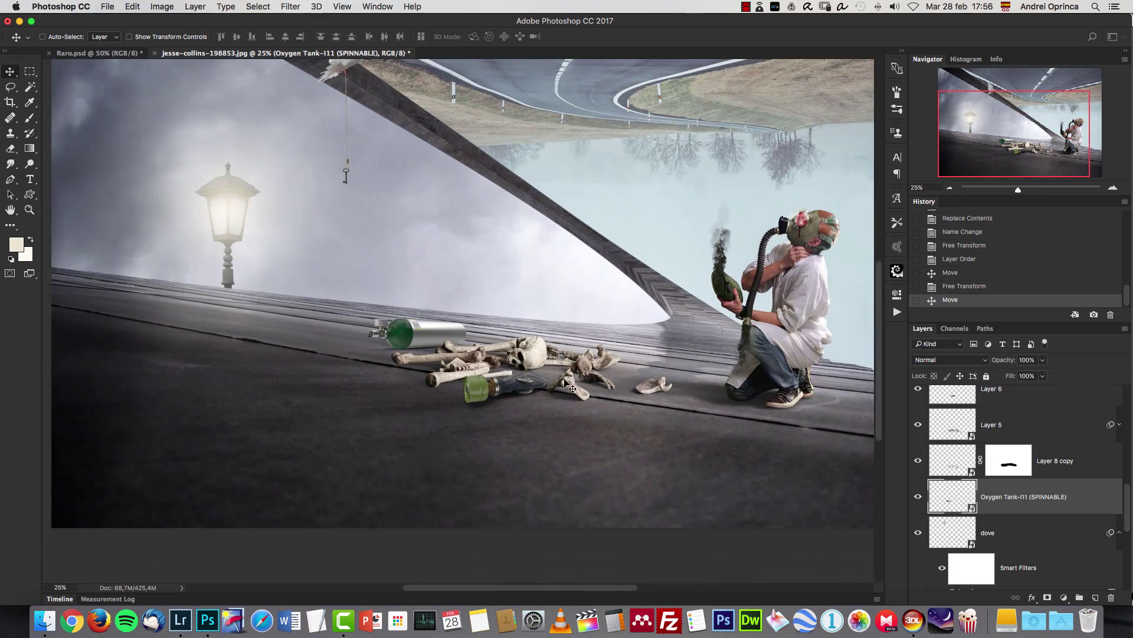
Open road-sign.png from the Stock folder, cut the entire sign image to the clipboard, and close the file without saving
left_click_drag(764, 320, 552, 425)
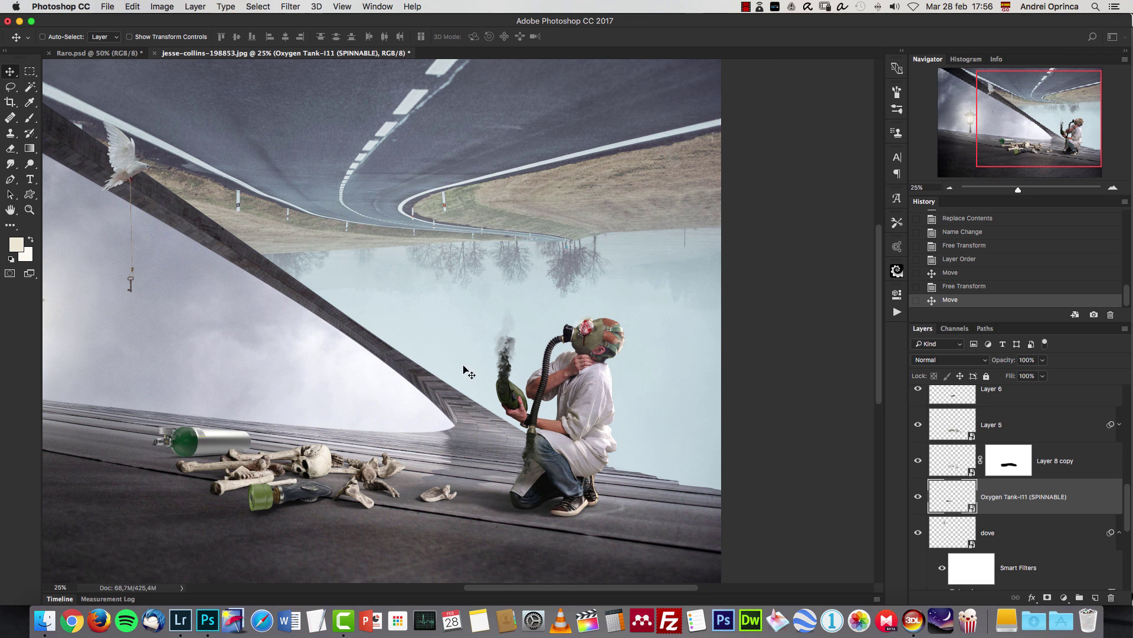
key("super+o")
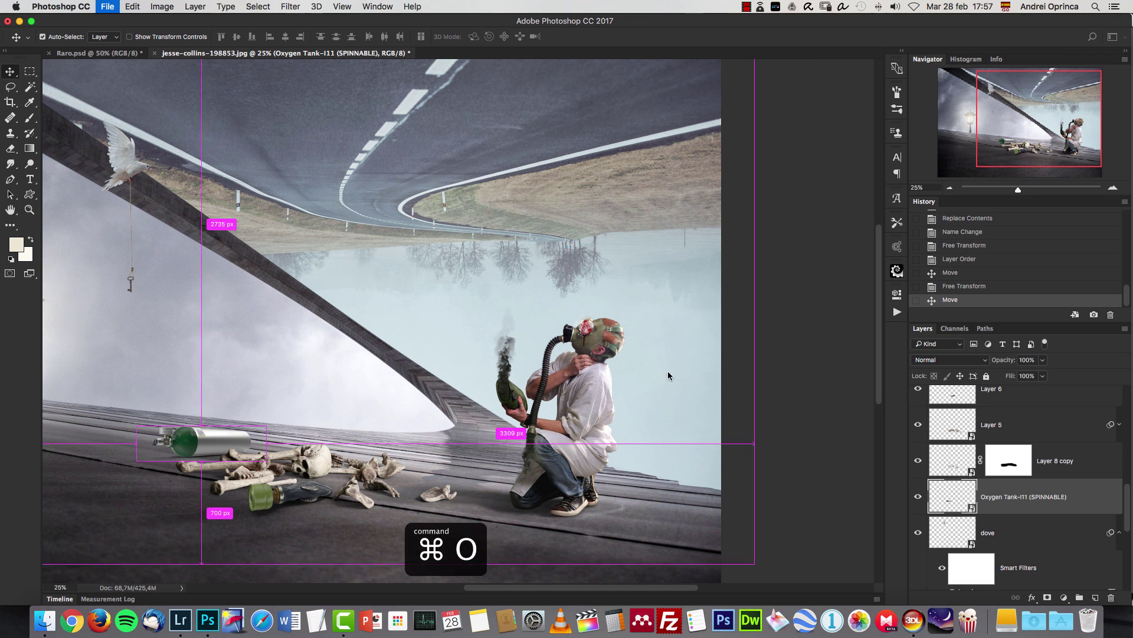
left_click(637, 90)
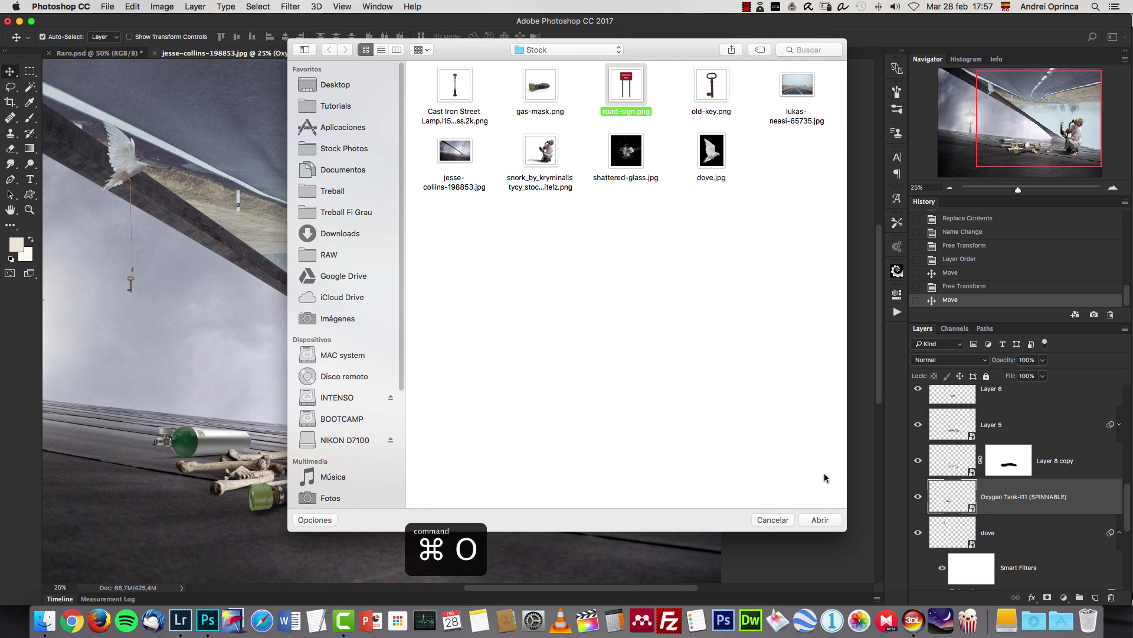
left_click(820, 519)
key("super+a")
key("super+x")
key("super+w")
key("super+d")
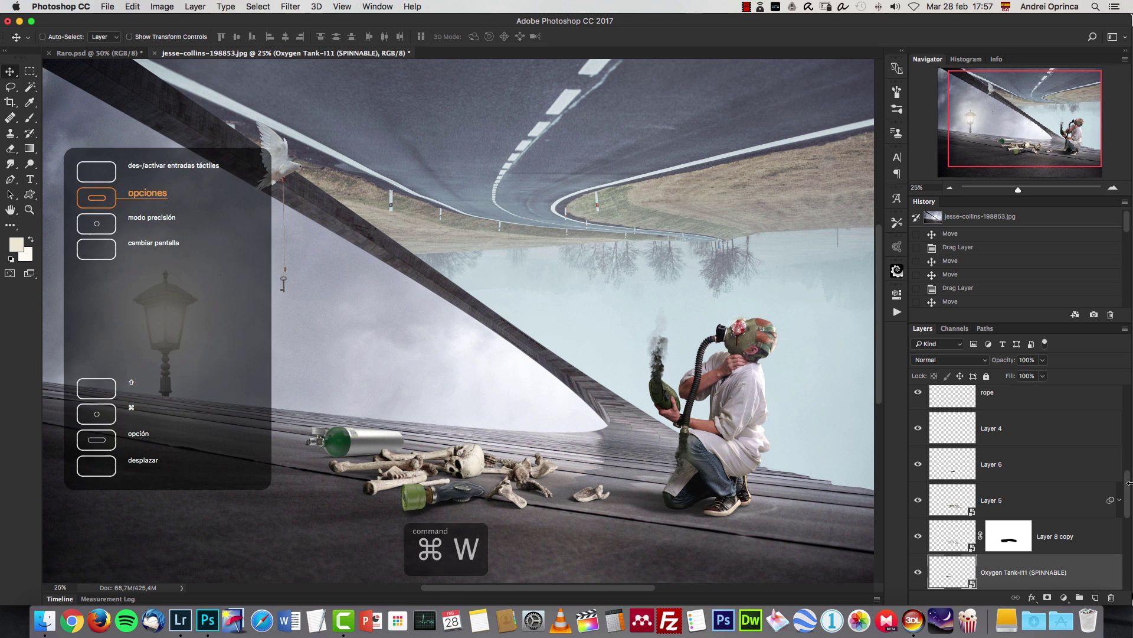
Create a new layer between the man and Main BG layers and paste the WRONG WAY sign into it
left_click_drag(1124, 481, 1117, 428)
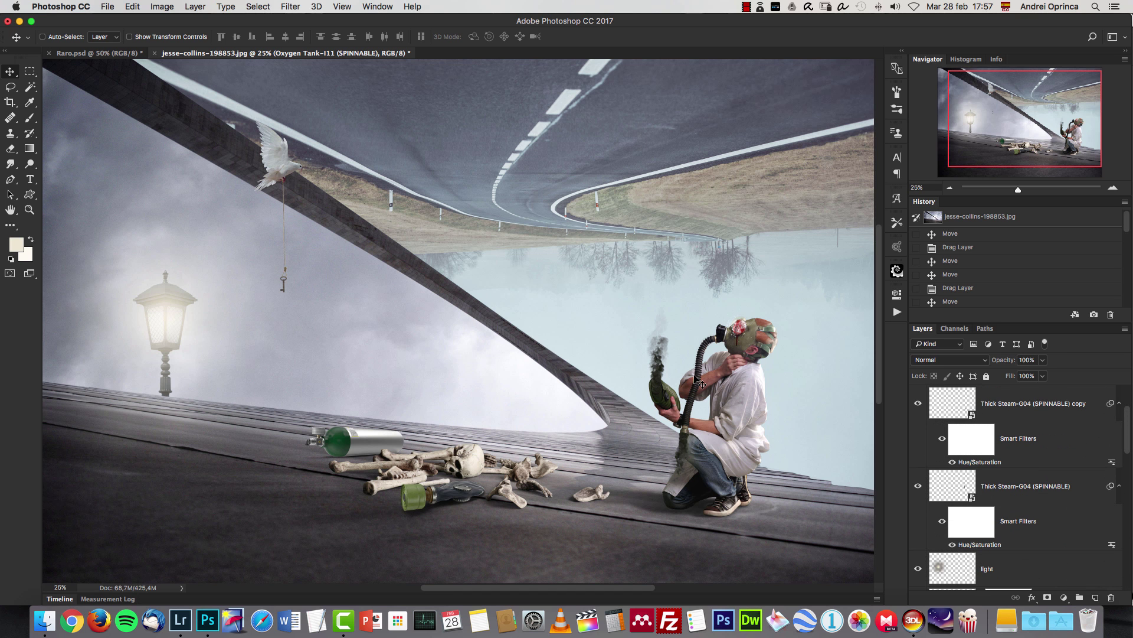
key("super")
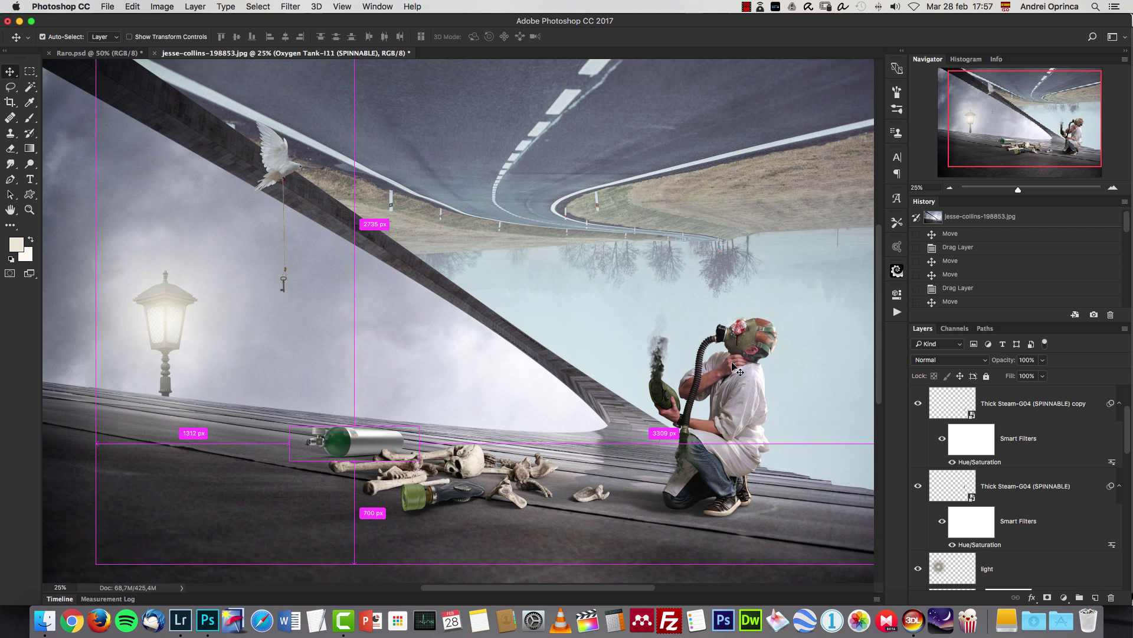
left_click(747, 407)
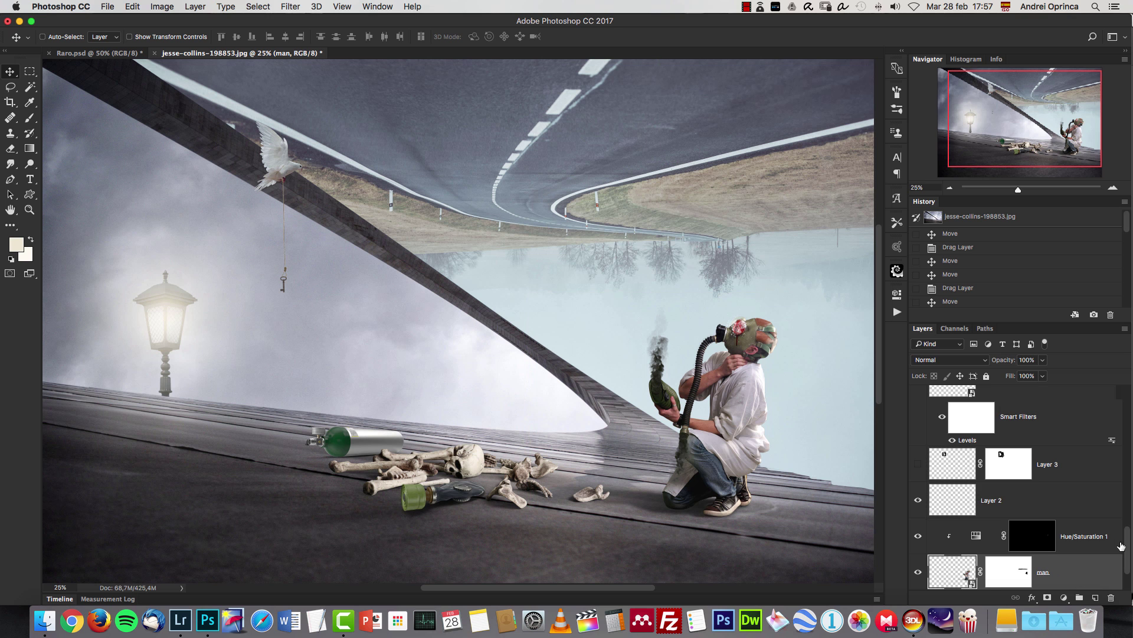
left_click_drag(1128, 537, 1128, 552)
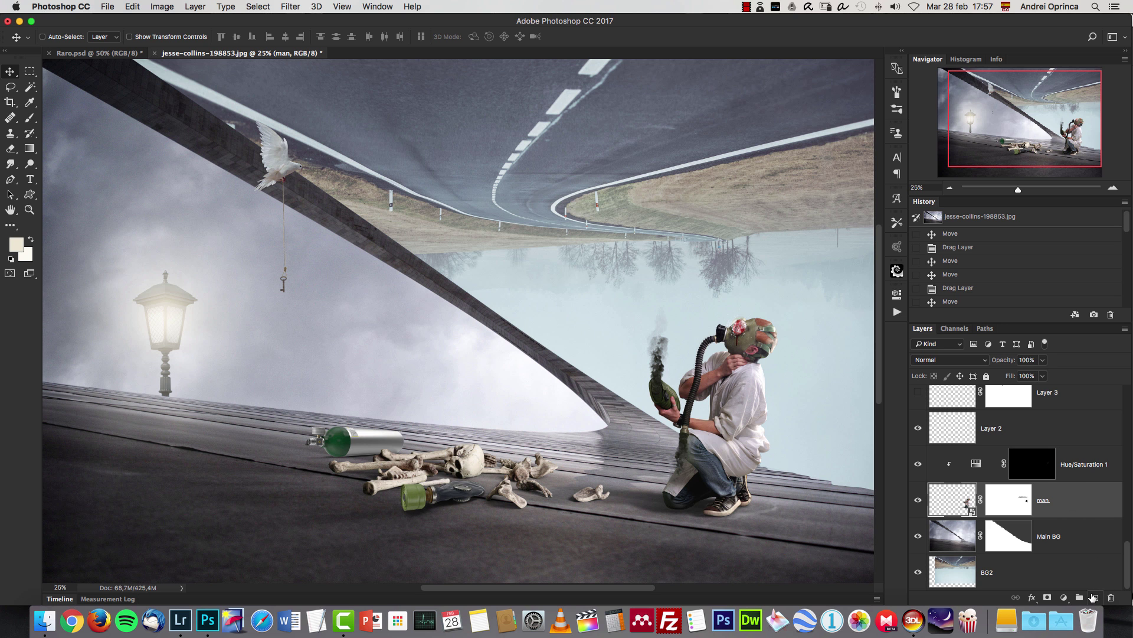
left_click(1095, 597)
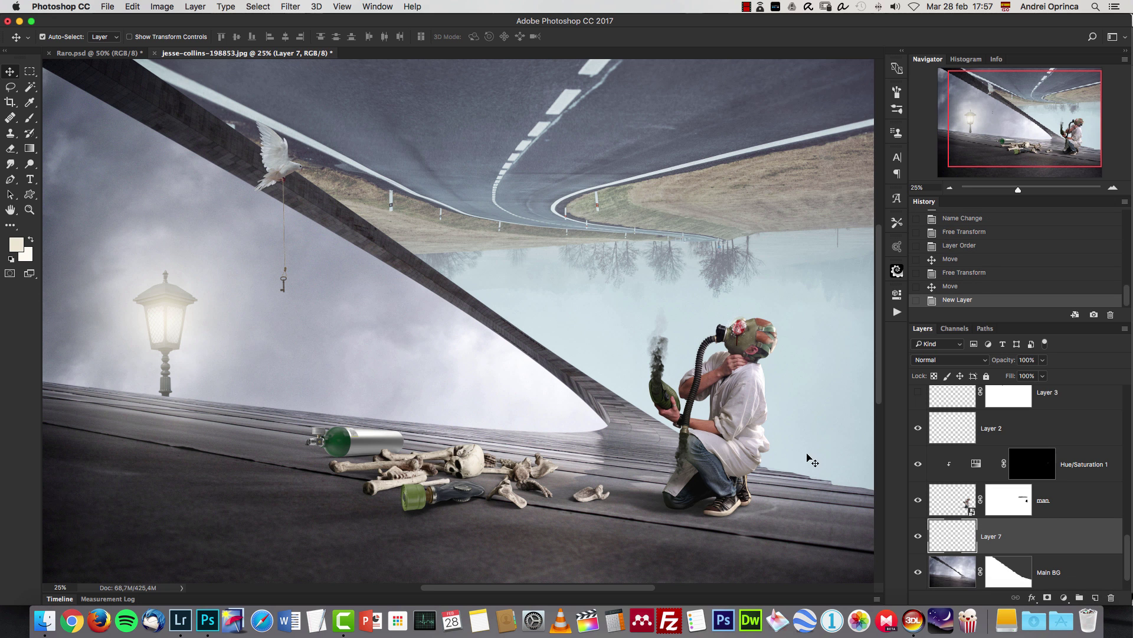
key("super+v")
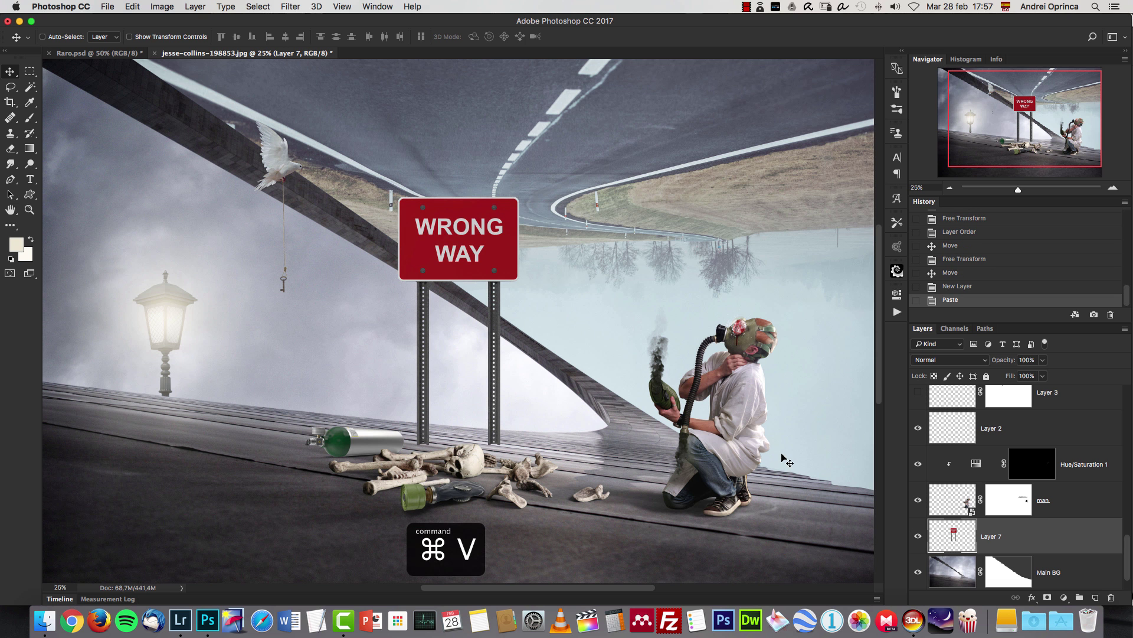
Shrink the WRONG WAY sign with Free Transform and place it on the floor between the beam's lower end and the kneeling man
key("super+t")
left_click_drag(519, 198, 458, 283)
left_click_drag(657, 381, 625, 413)
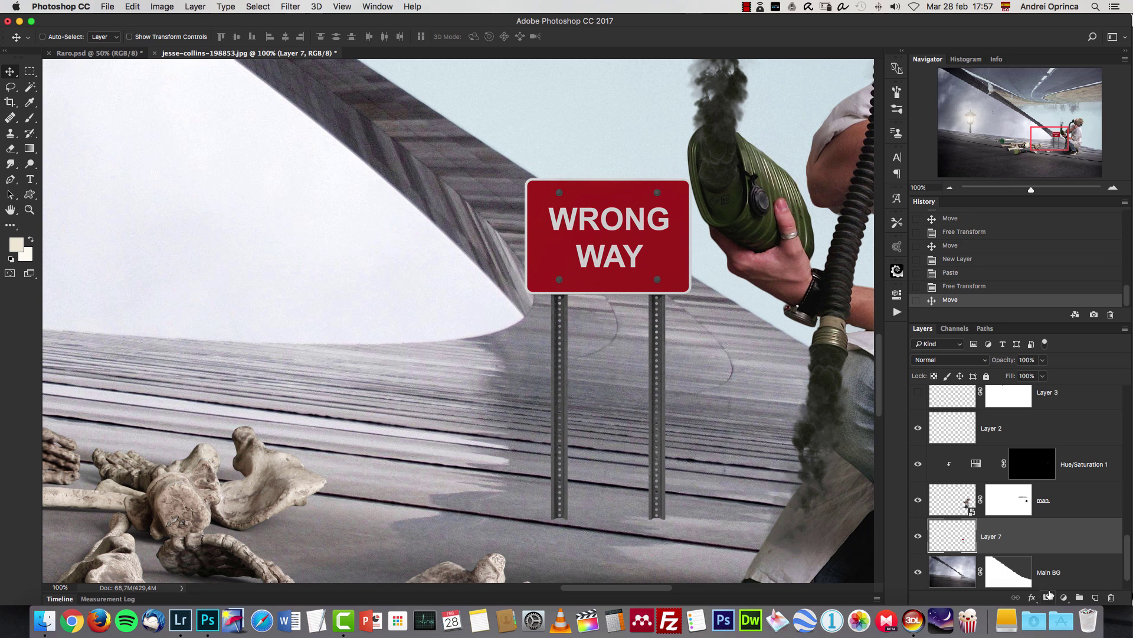
Add a layer mask to the sign and paint out the lower ends of its posts with an 80 px brush at 100% hardness
left_click(1047, 597)
key("b")
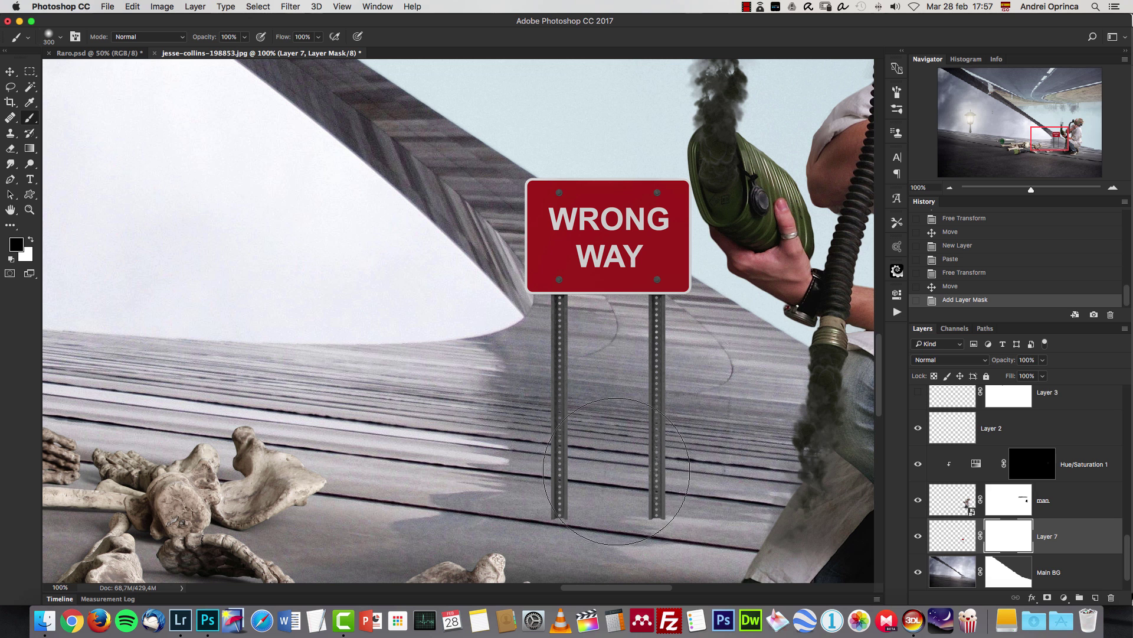
right_click(653, 469)
left_click_drag(709, 280, 775, 279)
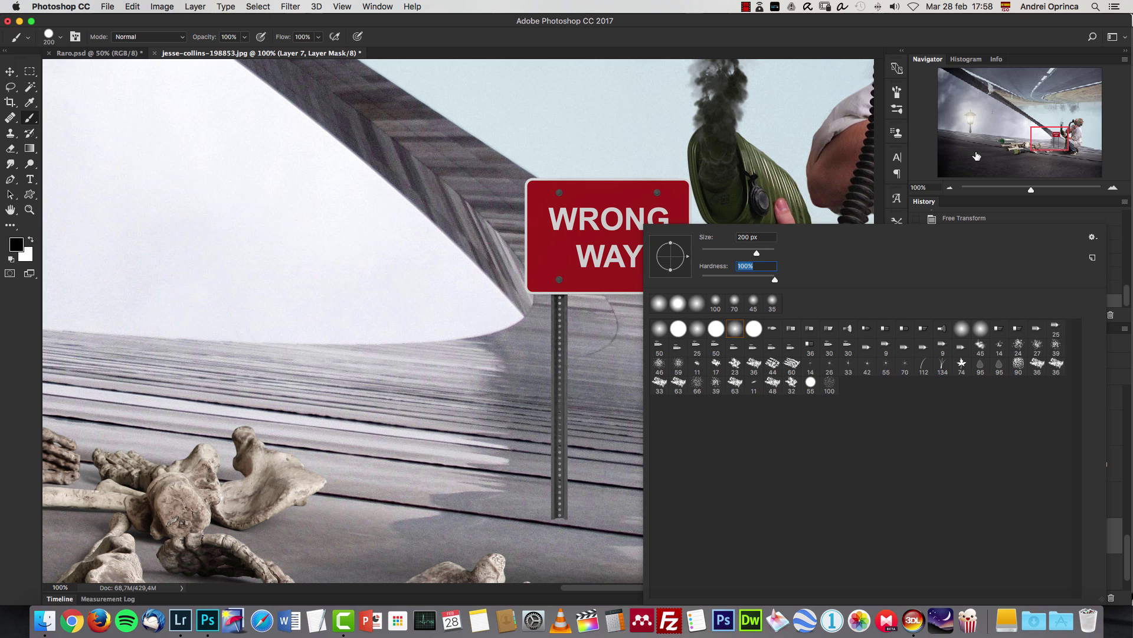
left_click(1061, 136)
key("bracketleft")
key("bracketleft")
key("bracketleft")
key("bracketleft")
key("bracketleft")
key("bracketleft")
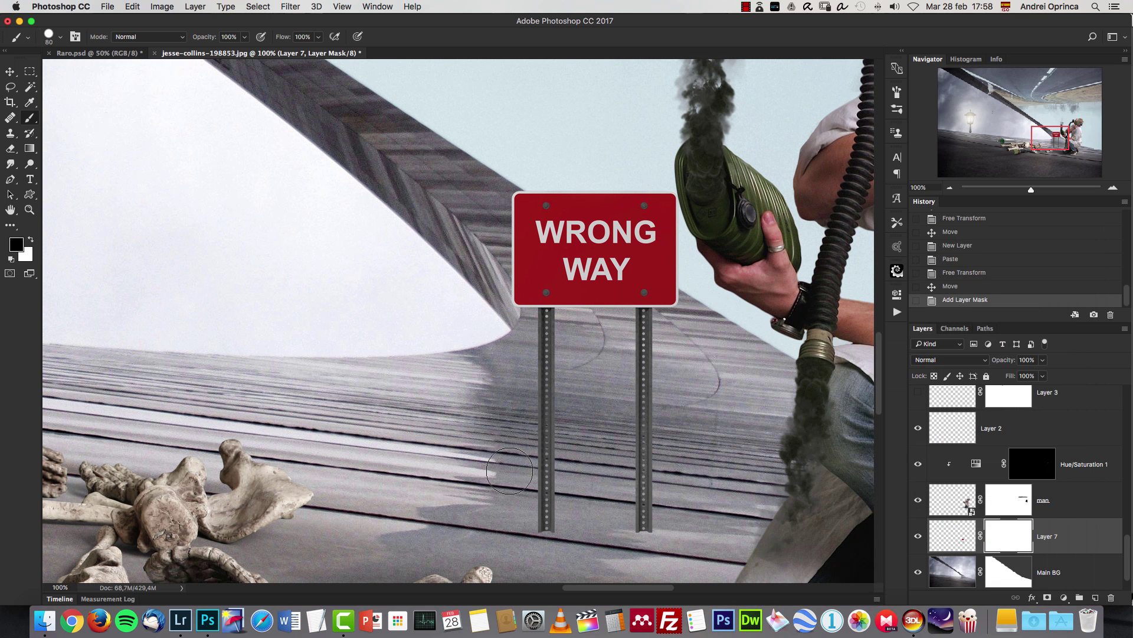
left_click_drag(480, 455, 532, 480)
left_click_drag(649, 396, 659, 395)
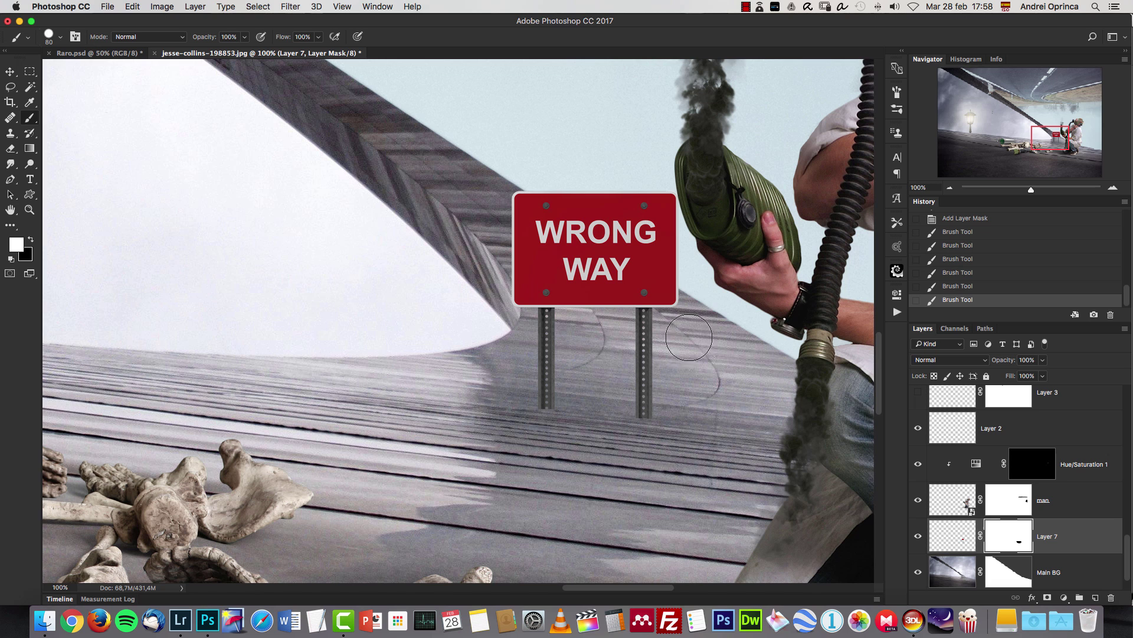
left_click_drag(732, 449, 666, 435)
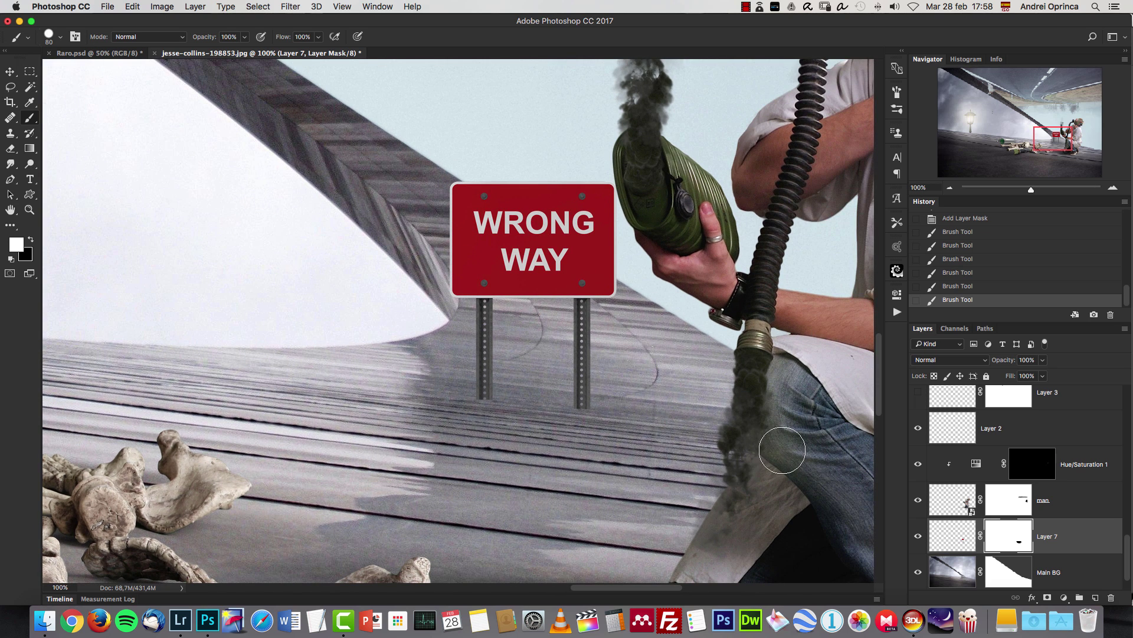
Duplicate the sign layer beneath the original, apply the copy's layer mask, and darken the copy to black with Hue/Saturation
left_click_drag(1073, 540, 1027, 568)
right_click(1012, 570)
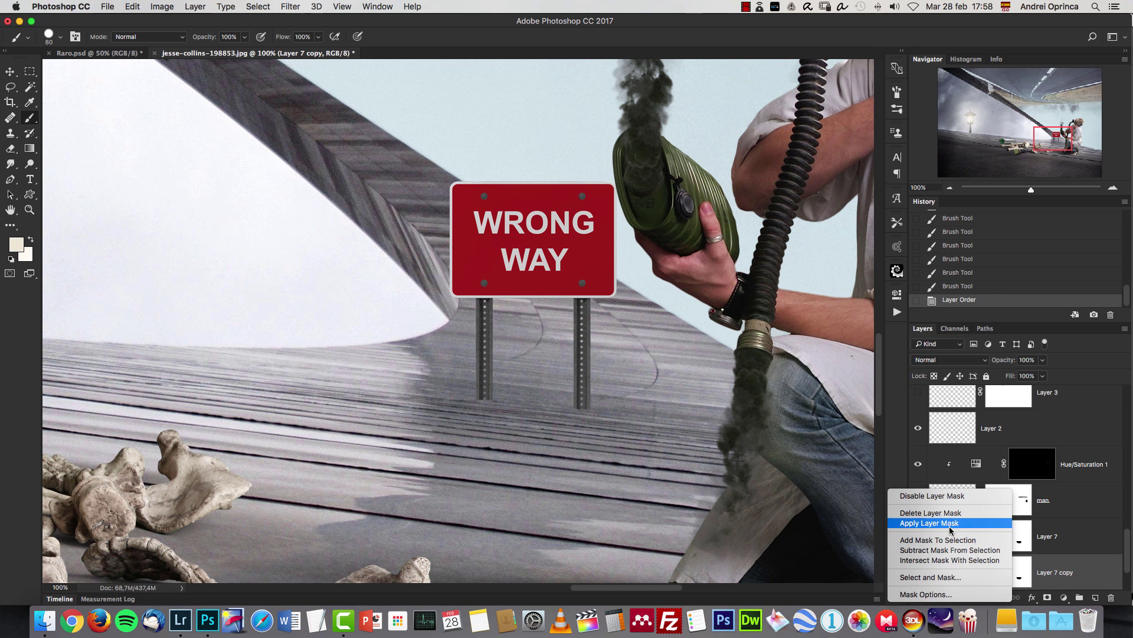
left_click(963, 523)
key("super+u")
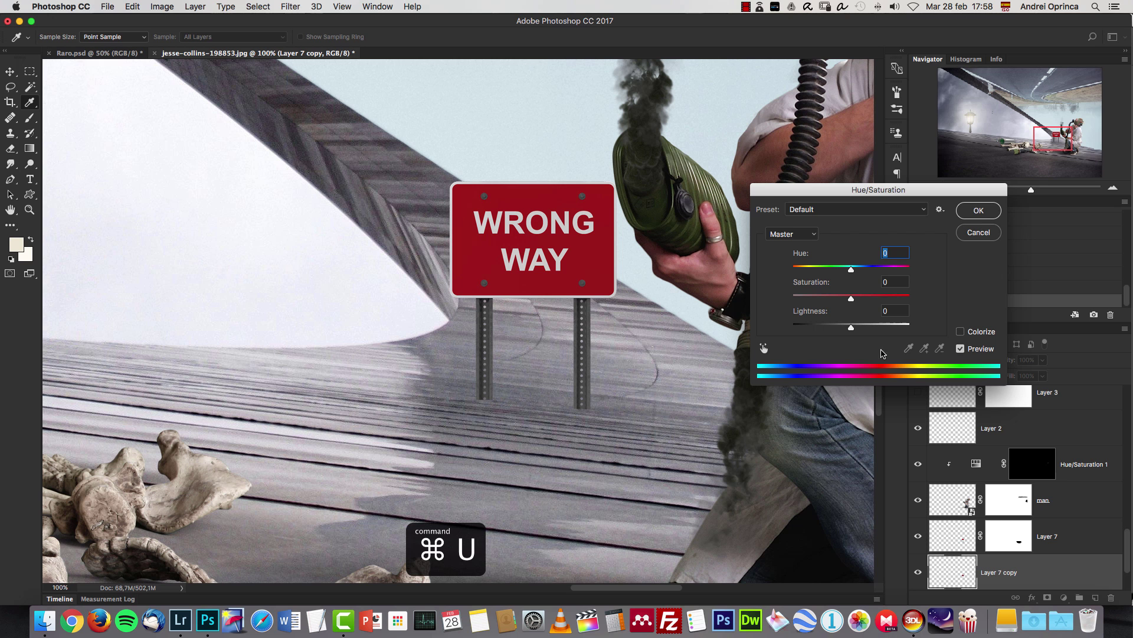
left_click_drag(848, 328, 721, 314)
left_click(973, 214)
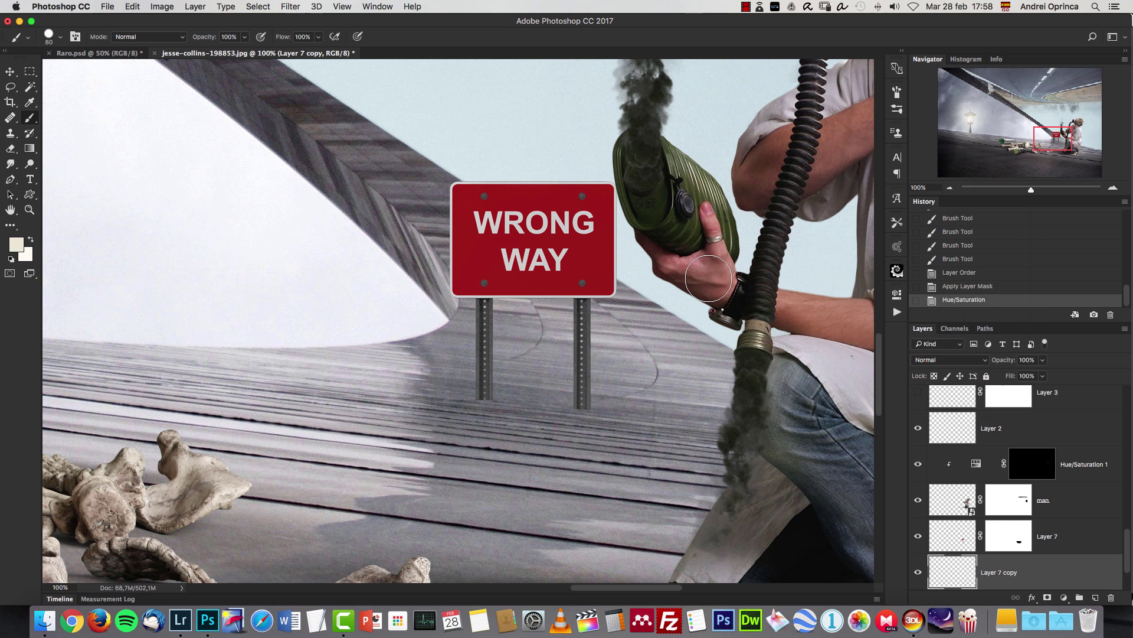
Move the black sign copy below the posts and flip it vertically so it starts at the post bases
key("v")
left_click_drag(528, 310, 571, 428)
key("super+t")
right_click(507, 257)
left_click(548, 417)
scroll(601, 458, "down", 5)
left_click_drag(540, 345, 599, 386)
Flatten and skew the flipped black copy toward the bones so it lies on the floor as the sign's cast shadow
right_click(585, 395)
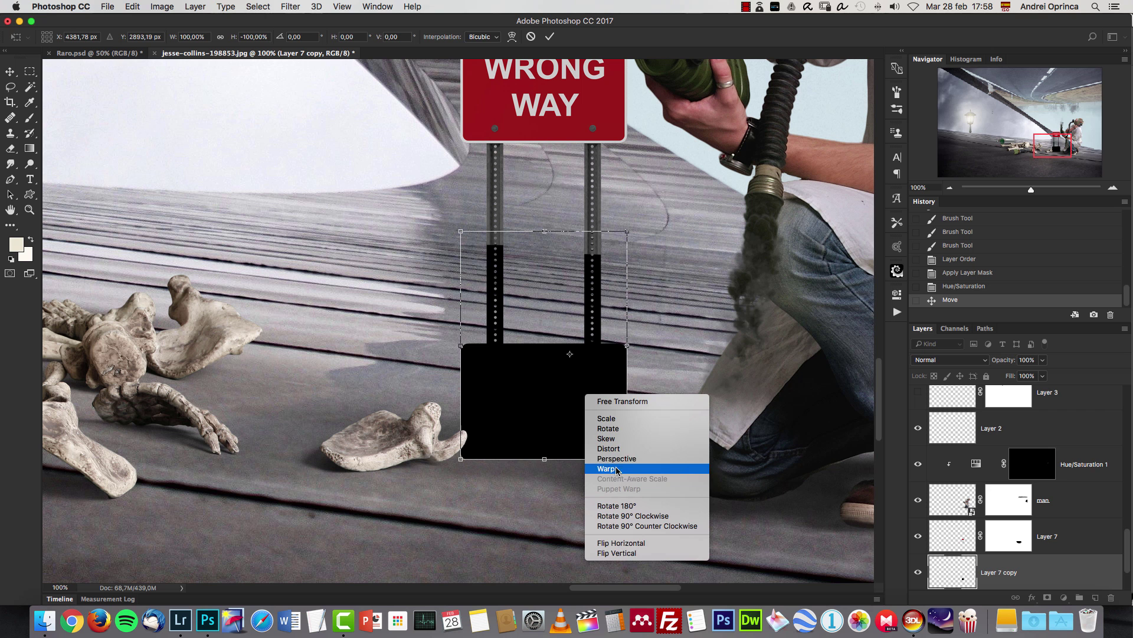
left_click(614, 458)
left_click_drag(544, 459, 386, 285)
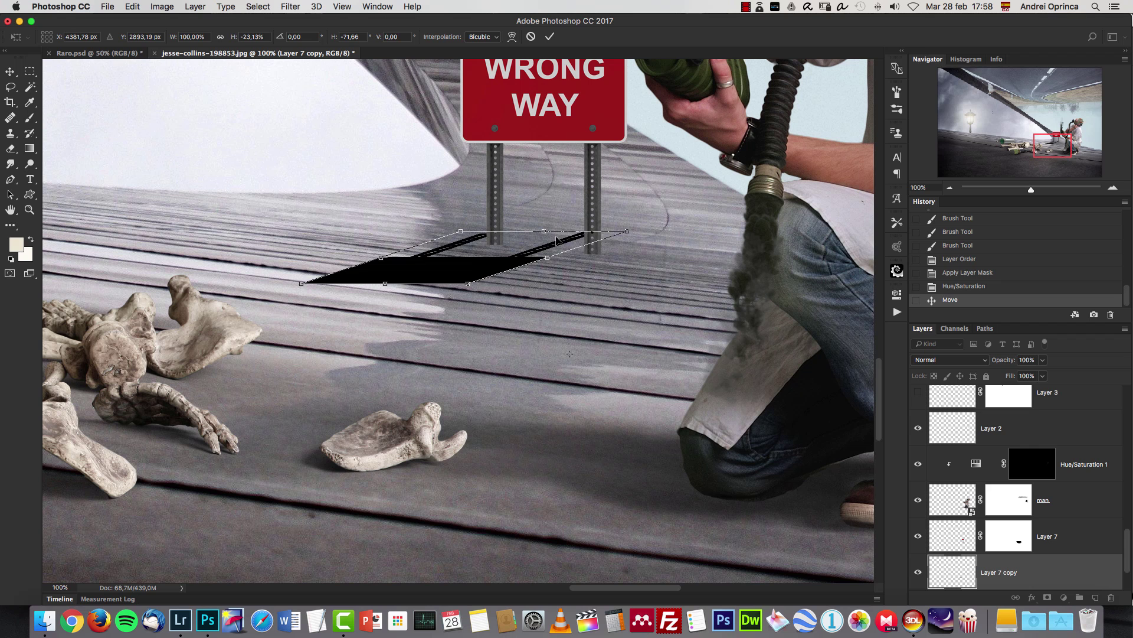
left_click_drag(549, 243, 564, 265)
key("Return")
Erase the excess shadow at the post bases and nudge the shadow vertically to line up with the posts
key("e")
left_click_drag(609, 236, 576, 230)
key("c")
key("v")
key("Up")
key("Up")
key("Up")
key("Up")
key("Down")
key("Down")
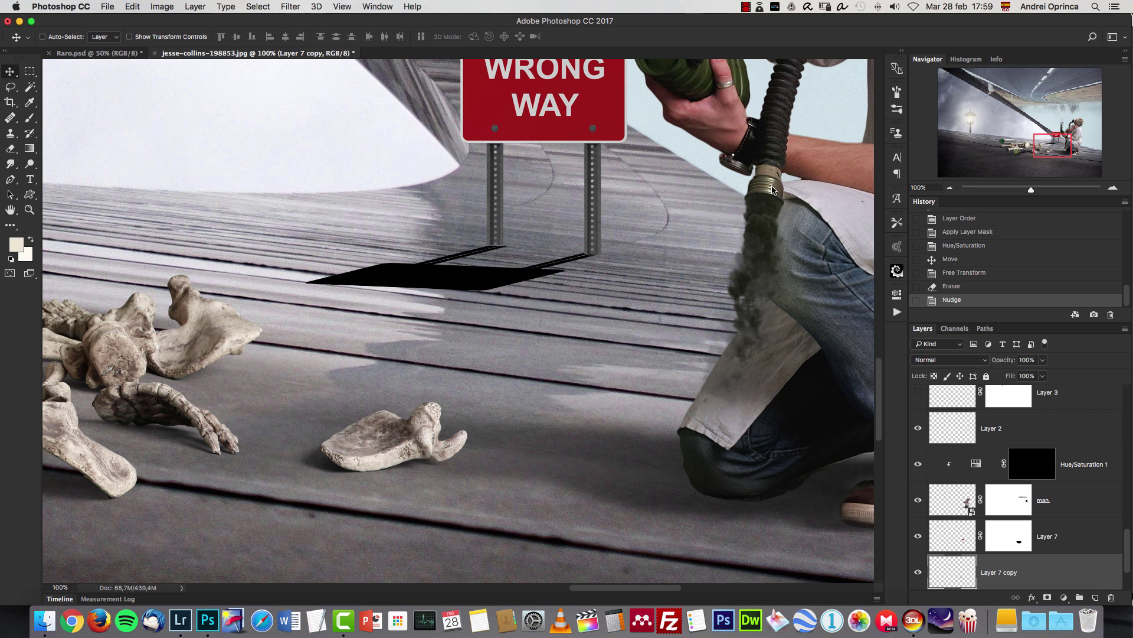
key("Up")
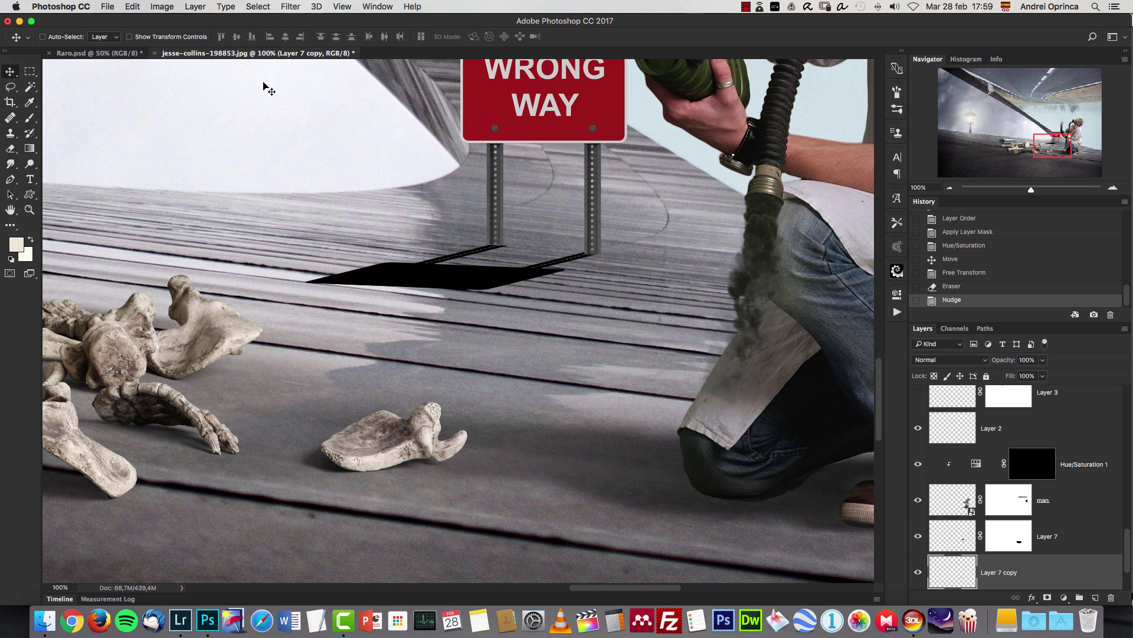
Soften the sign's shadow with a Gaussian Blur of 6.6 pixels radius
left_click(292, 8)
mouse_move(319, 147)
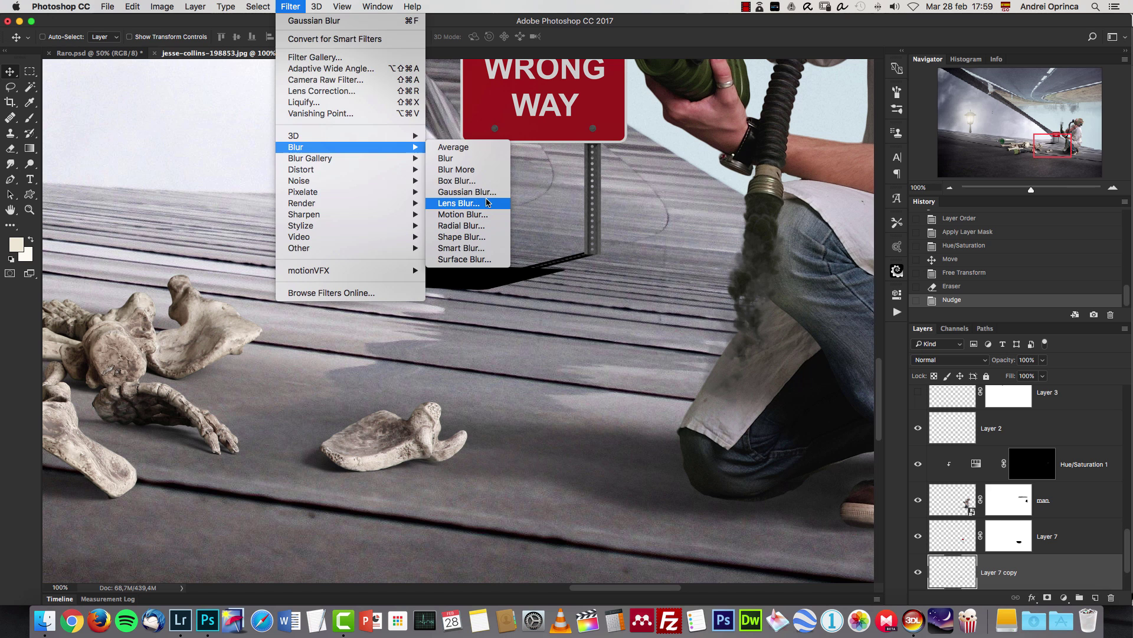
left_click(502, 192)
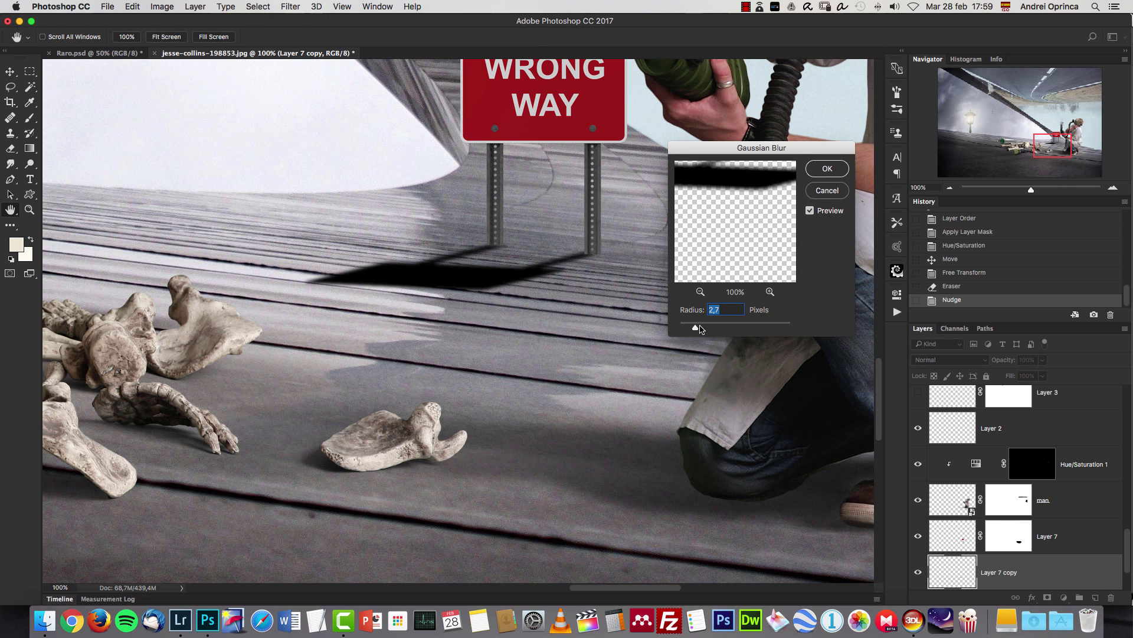
left_click_drag(705, 329, 714, 333)
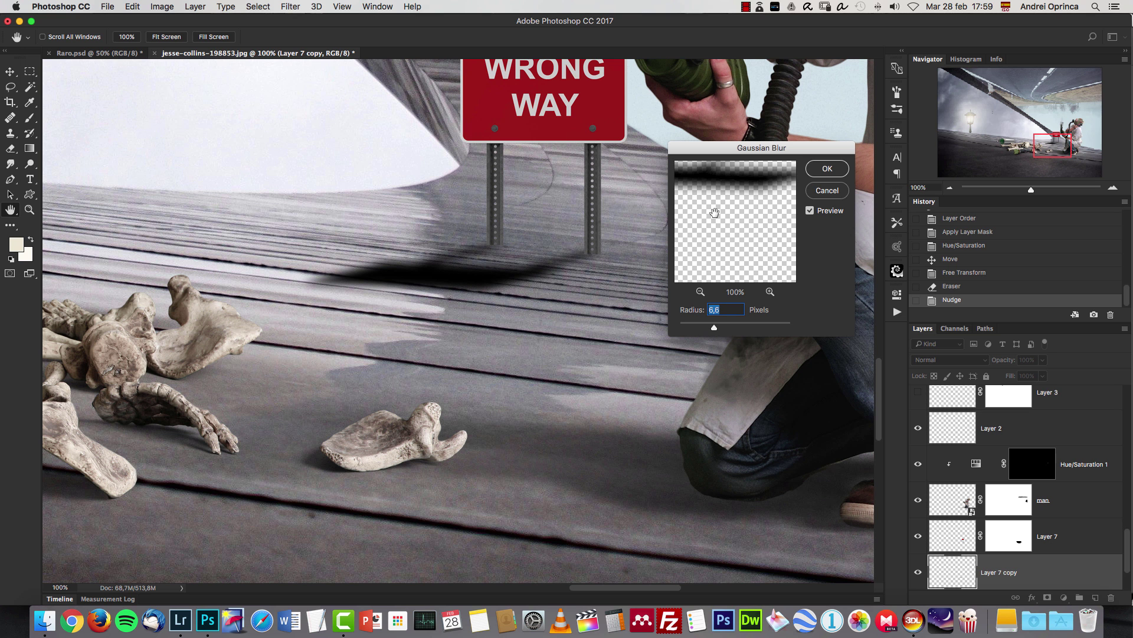
left_click(826, 170)
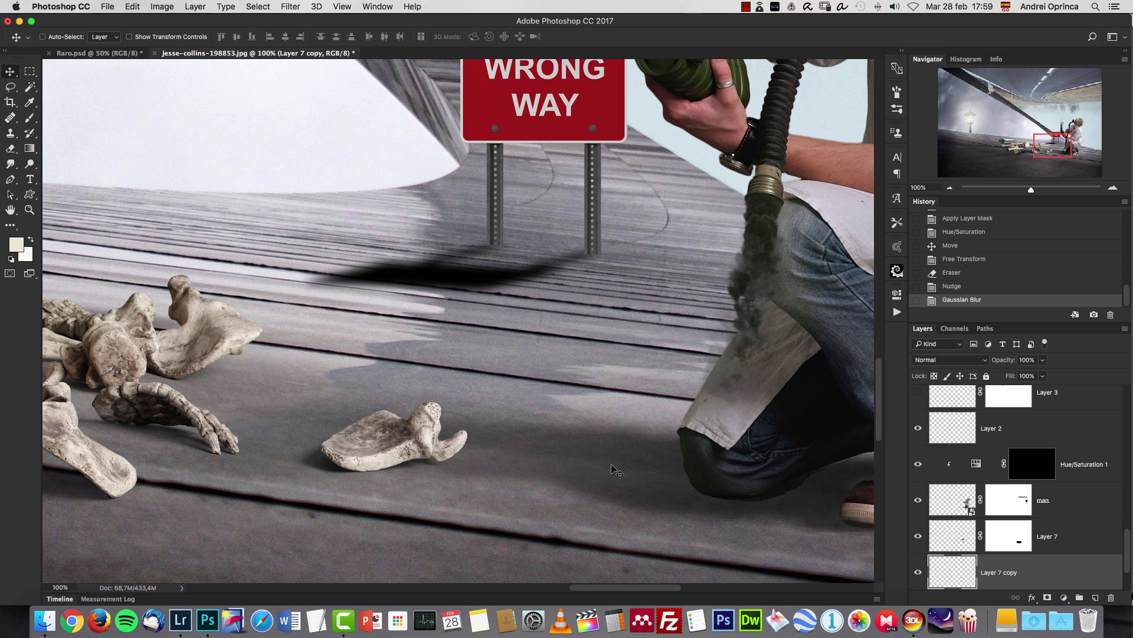
Lower the sign shadow's opacity to 36% and check the sign in the whole scene
left_click(1043, 375)
left_click_drag(1043, 376, 1006, 381)
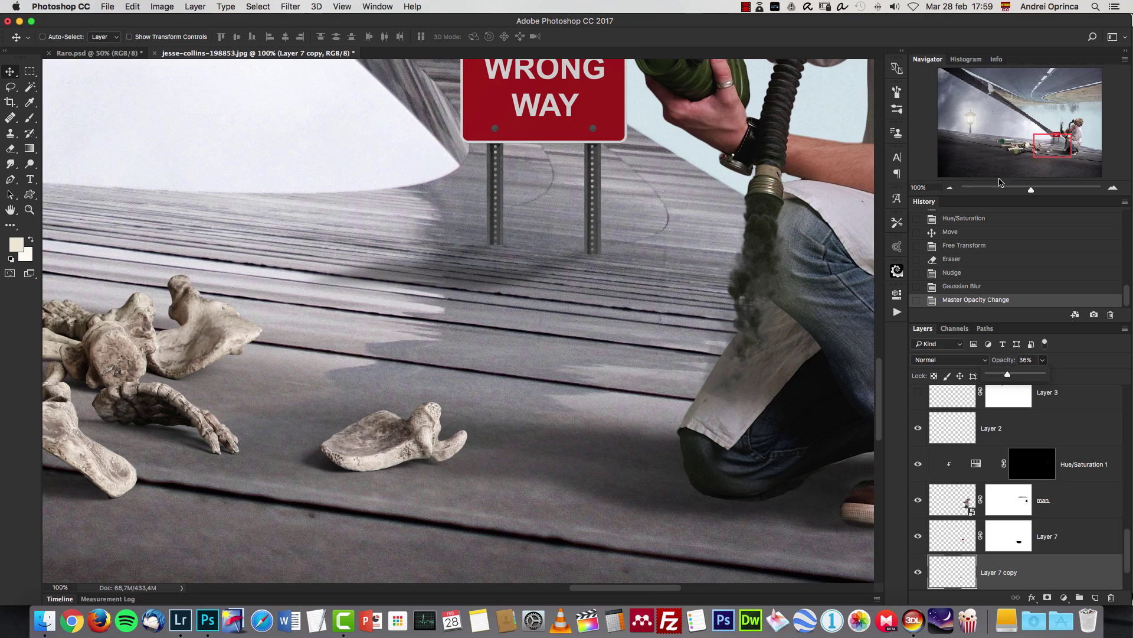
left_click(949, 189)
left_click(949, 189)
left_click(949, 189)
left_click(948, 189)
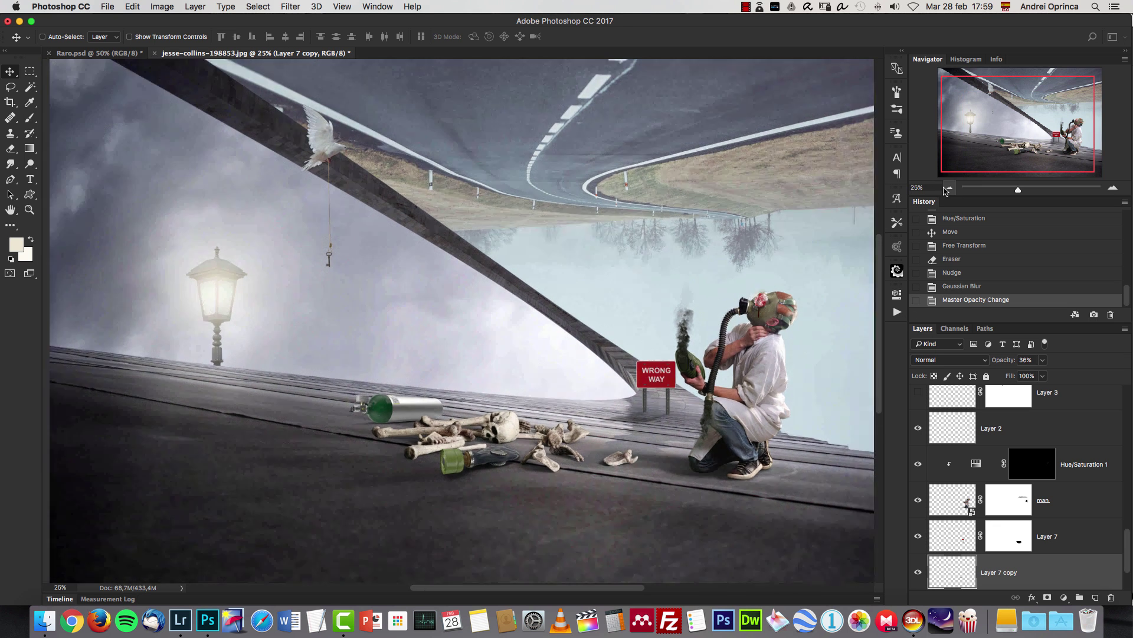
left_click(948, 188)
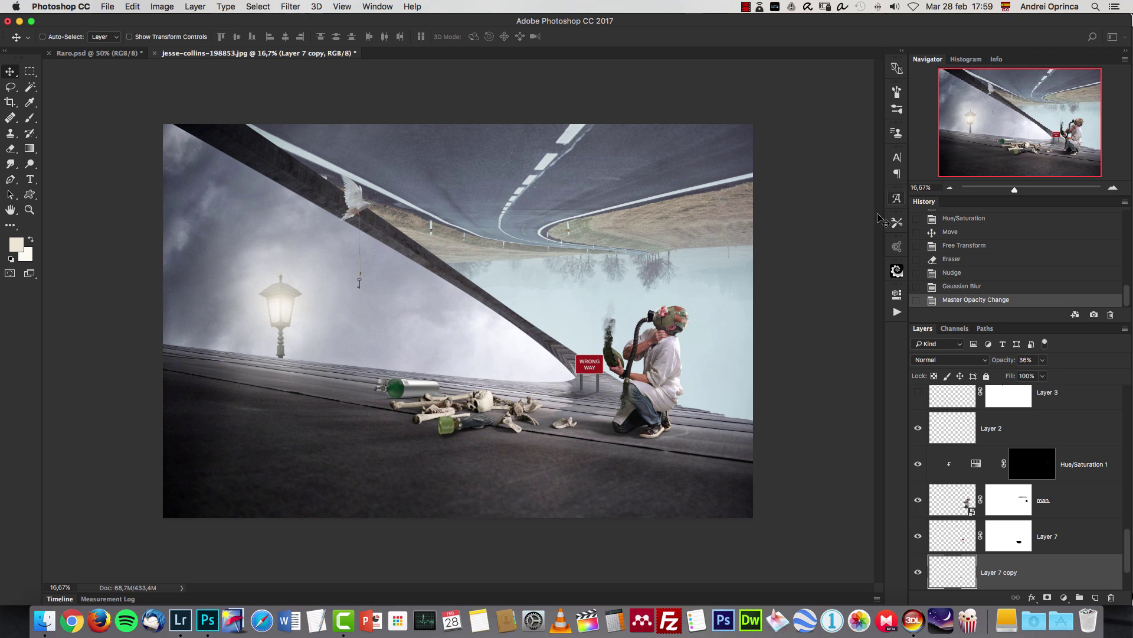
left_click(1113, 188)
left_click(952, 189)
Toggle the visibility of Layer 3 below the dove to check its effect, and delete the layer
left_click_drag(1128, 544, 1127, 518)
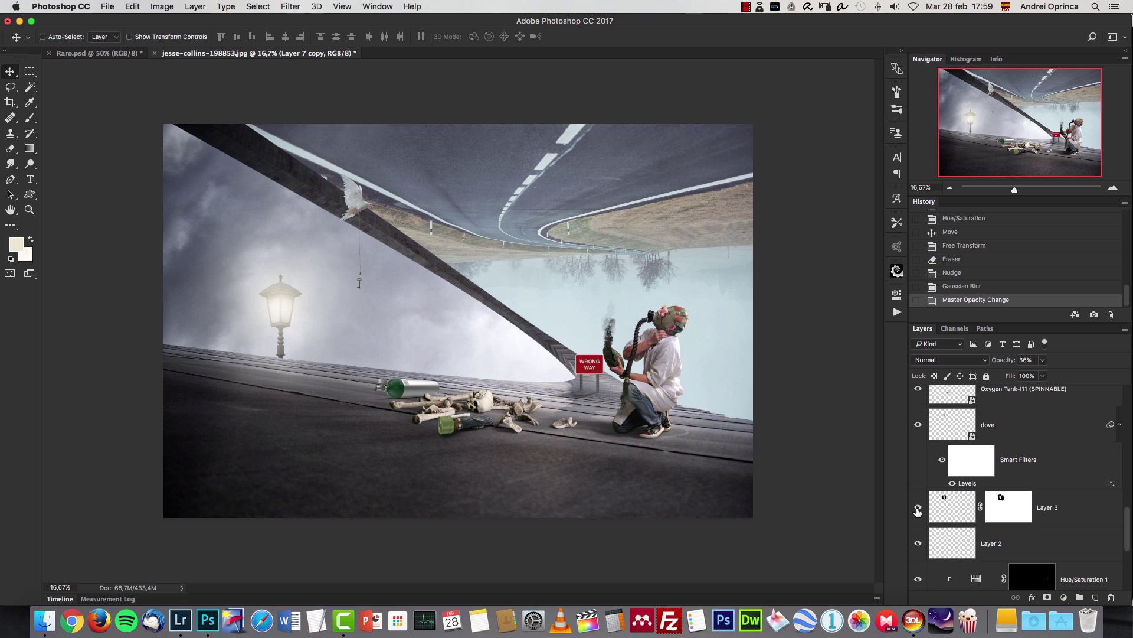
double_click(938, 511)
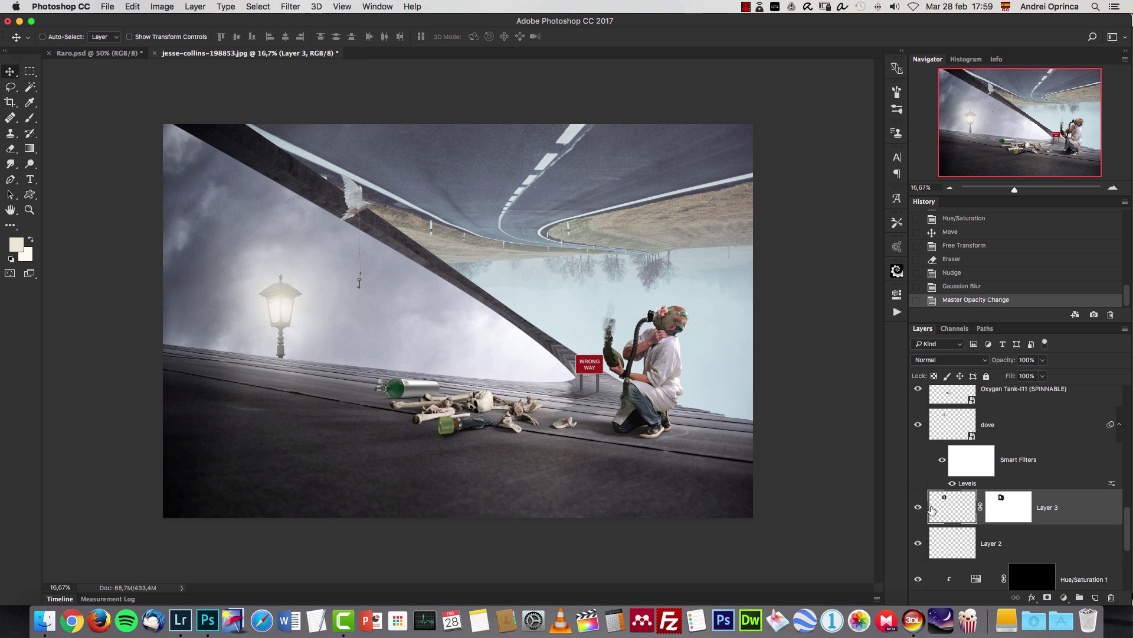
key("Escape")
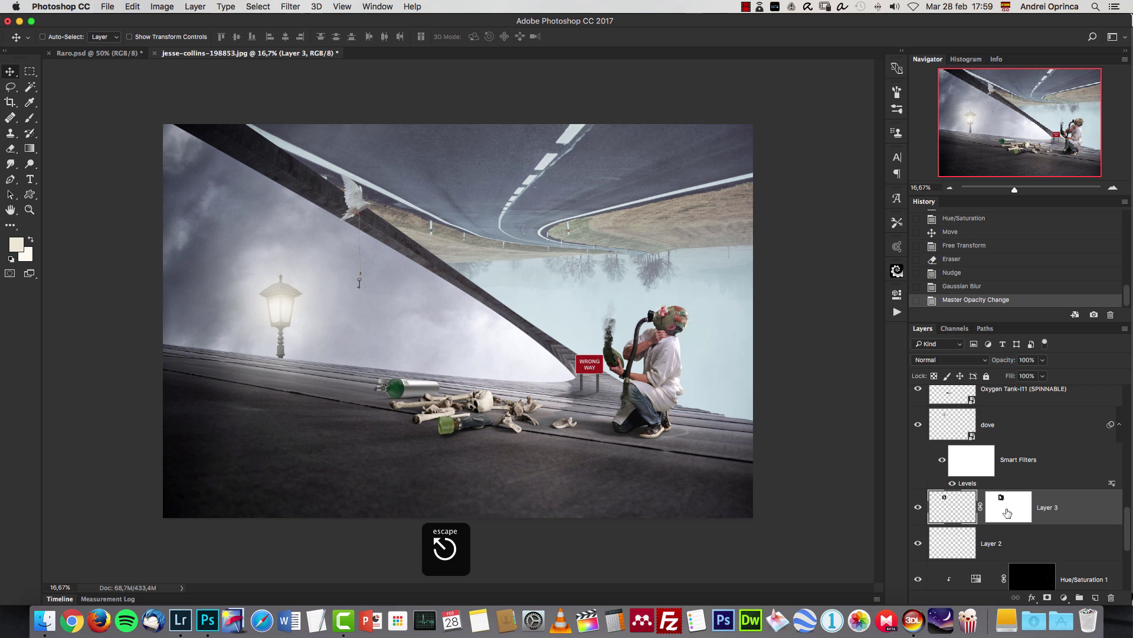
left_click(918, 509)
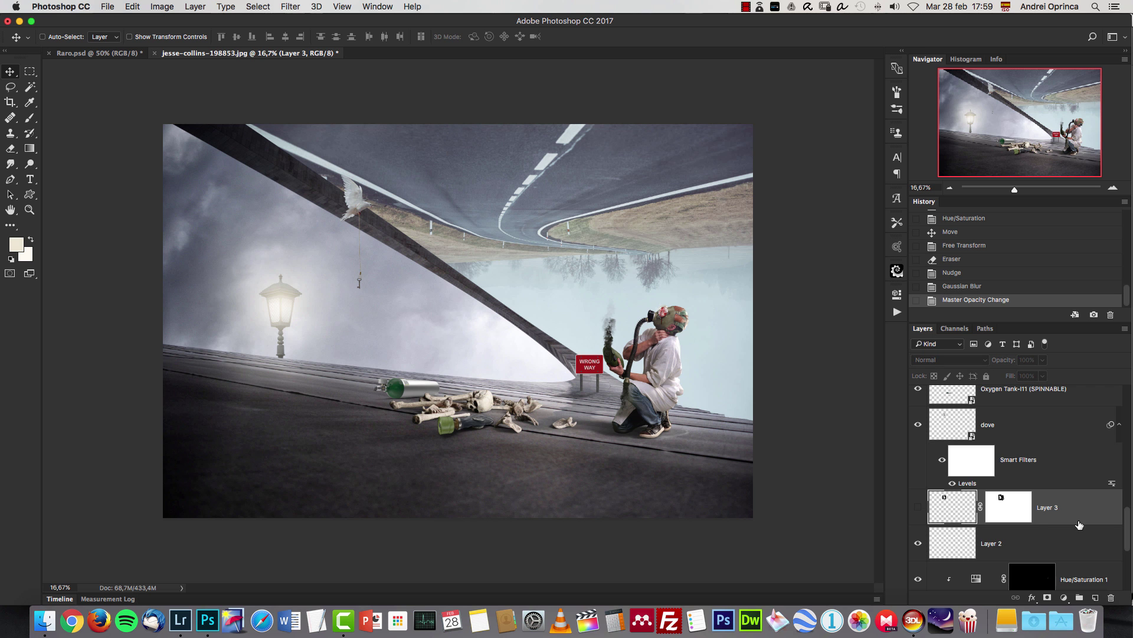
left_click_drag(1096, 516, 1110, 597)
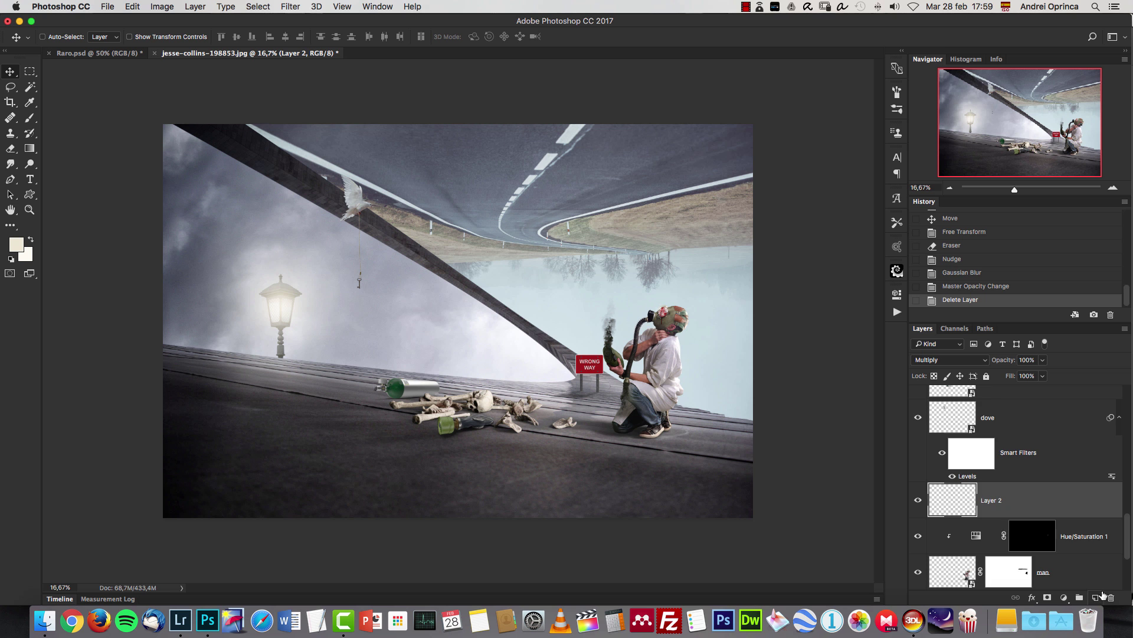
Add a Gradient Map adjustment above the shattered glass layer using the Gold-Copper preset with its middle grey-blue color stop deleted
scroll(1122, 519, "up", 5)
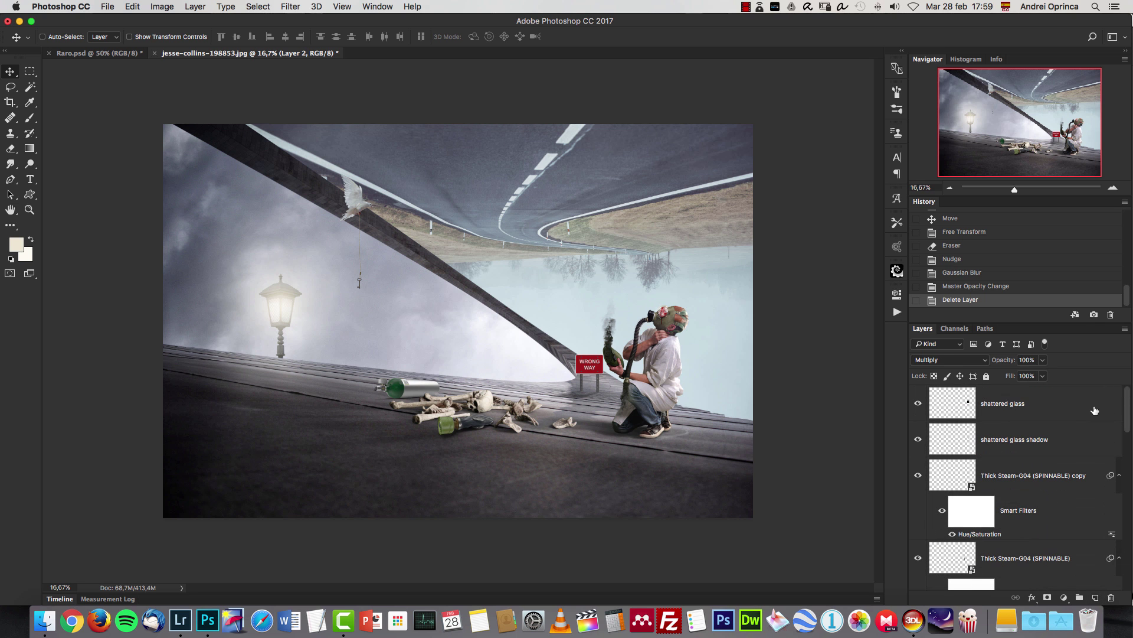
left_click(1097, 409)
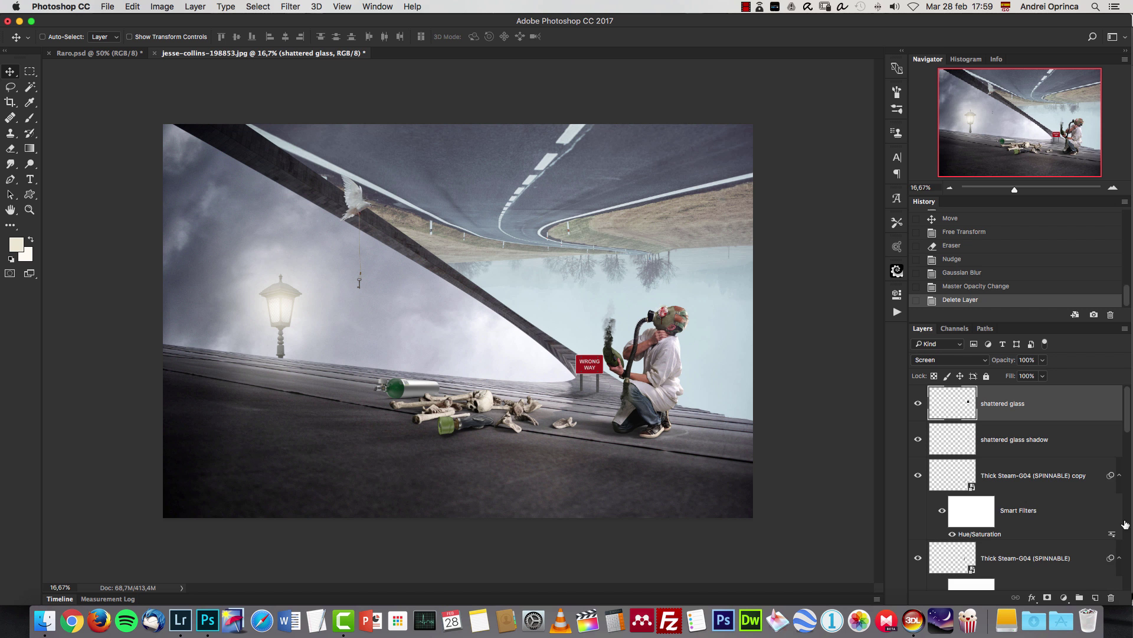
left_click(1065, 597)
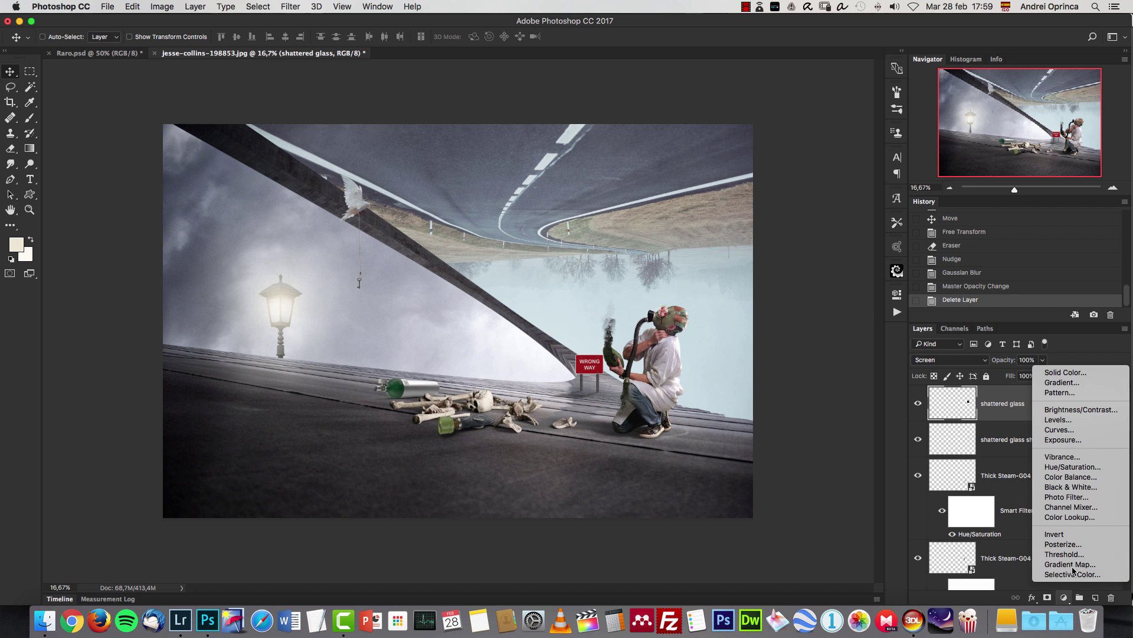
left_click(1075, 569)
left_click(760, 323)
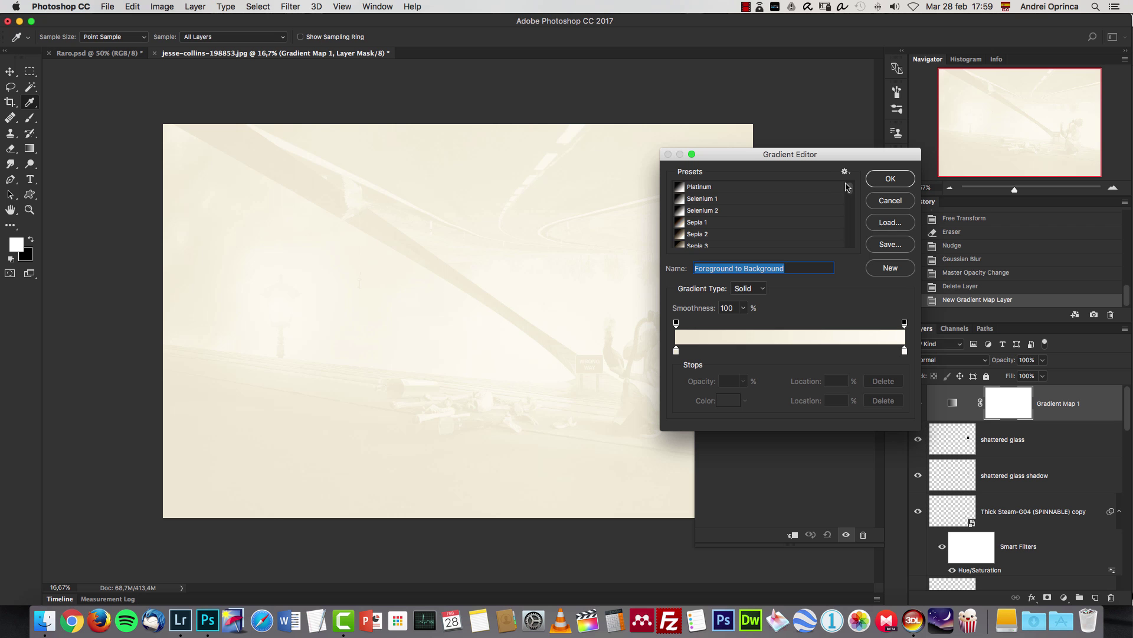
left_click_drag(850, 194, 850, 237)
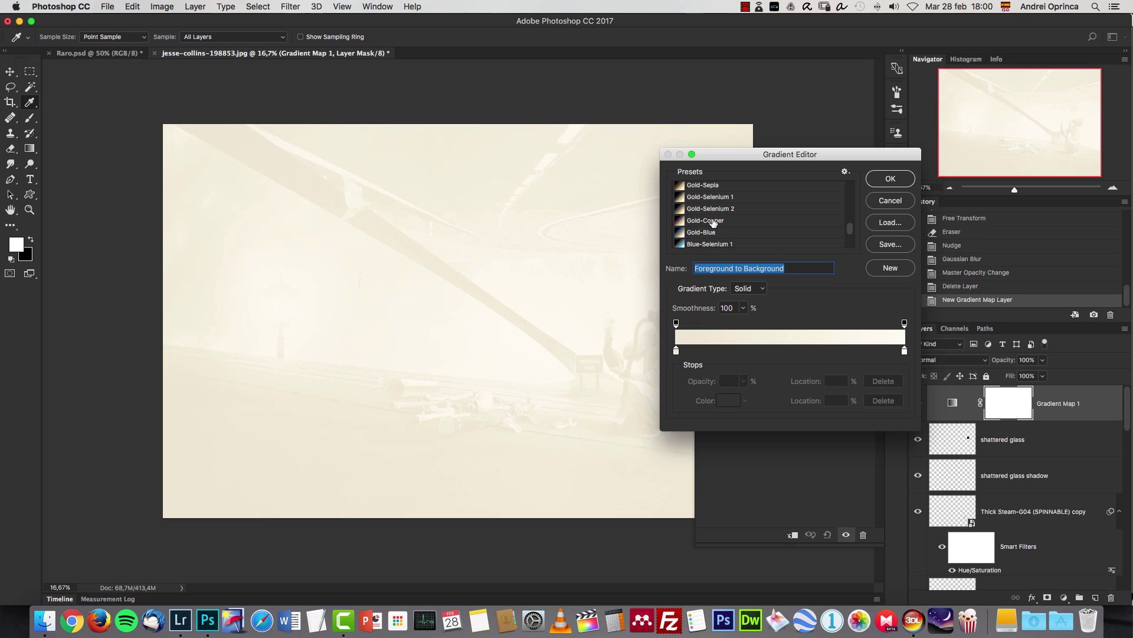
left_click(706, 221)
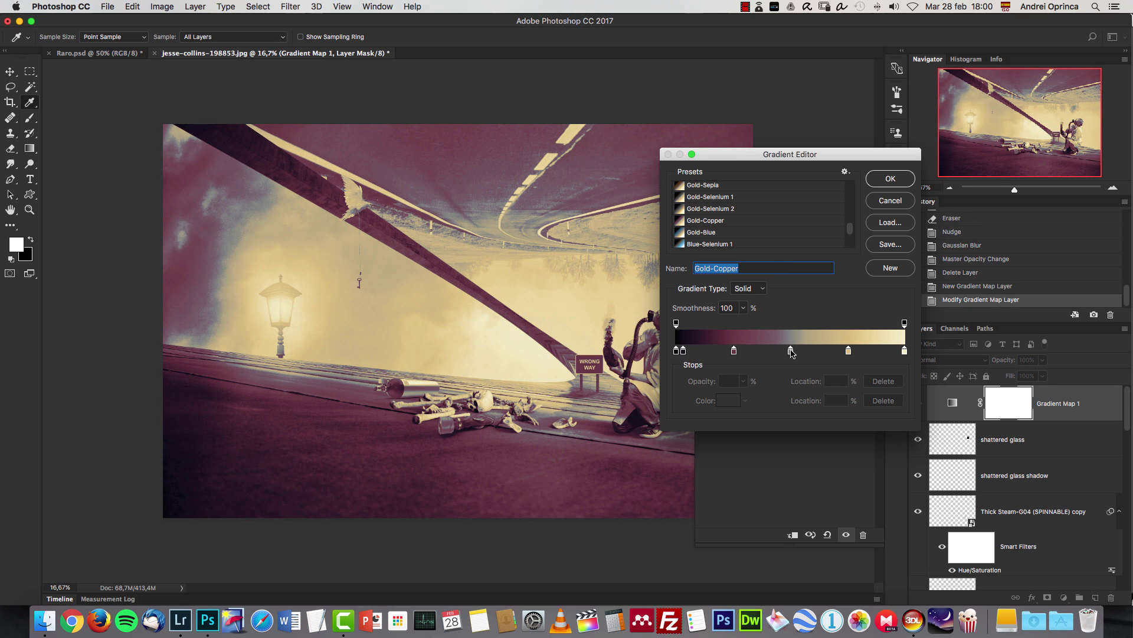
left_click(791, 350)
left_click(884, 400)
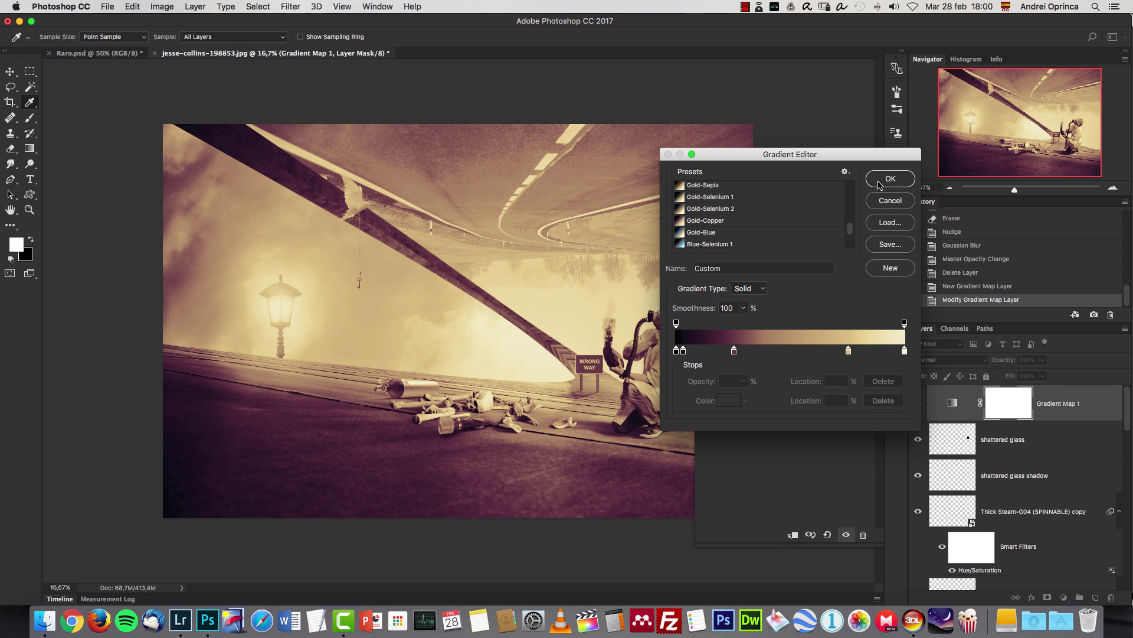
left_click(890, 178)
Set the gradient map to Color blending at 3% opacity and toggle its visibility to compare the effect
left_click(958, 360)
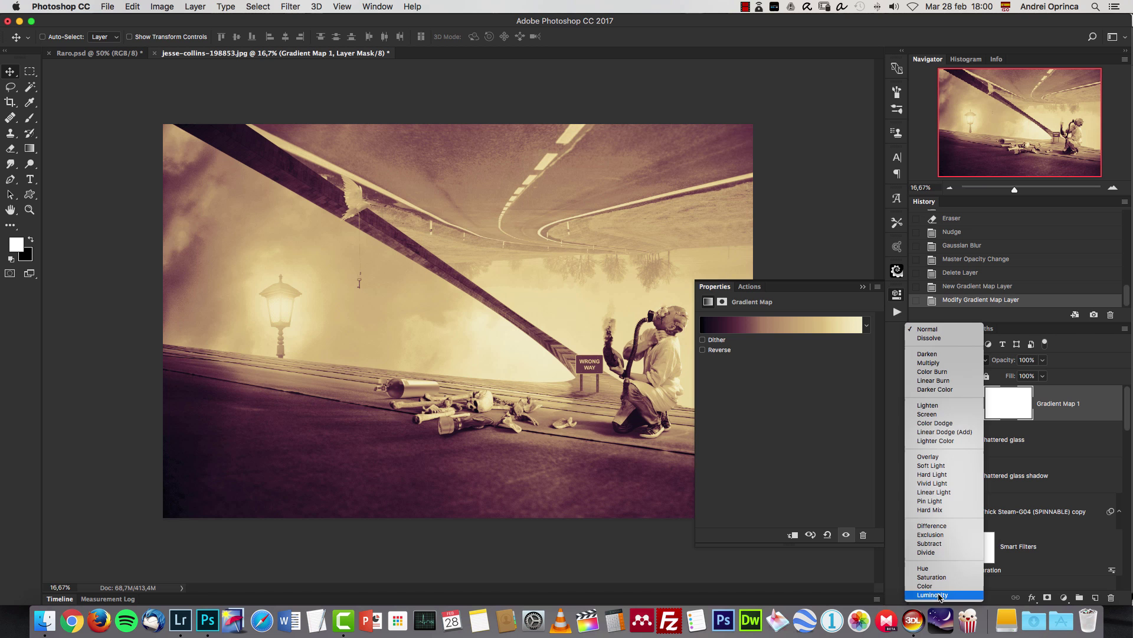
left_click(935, 587)
left_click(1028, 360)
type("3")
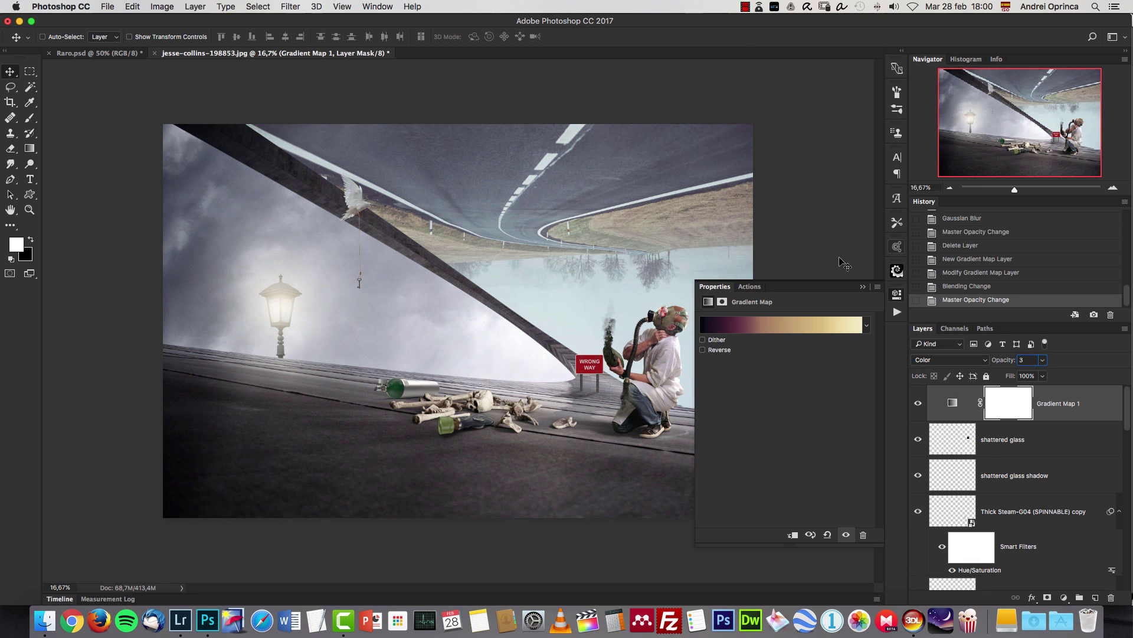
left_click(862, 287)
left_click(917, 406)
left_click(917, 406)
left_click(917, 405)
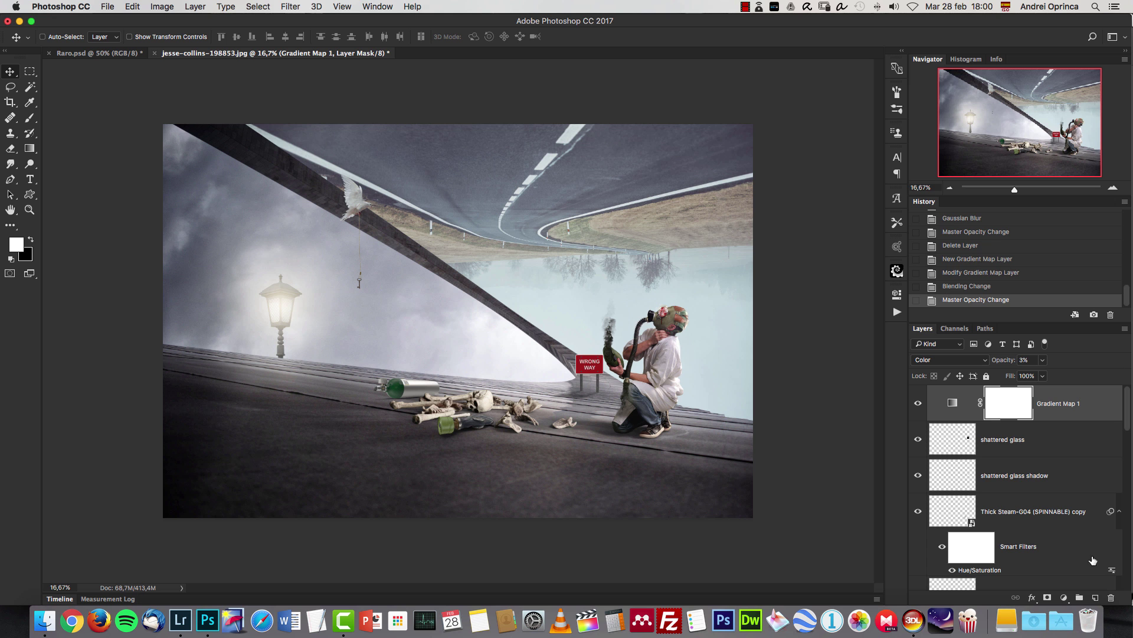
Add a Color Lookup adjustment layer on top using the 3D LUT DK79_Rec.709_32.cube
left_click(1065, 598)
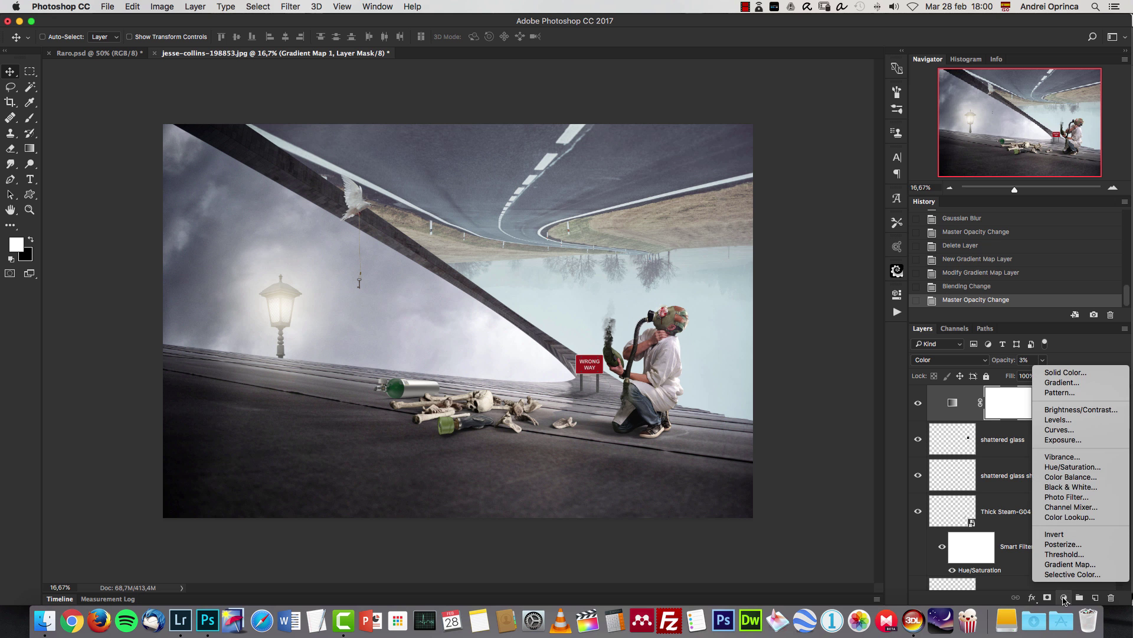
left_click(1075, 517)
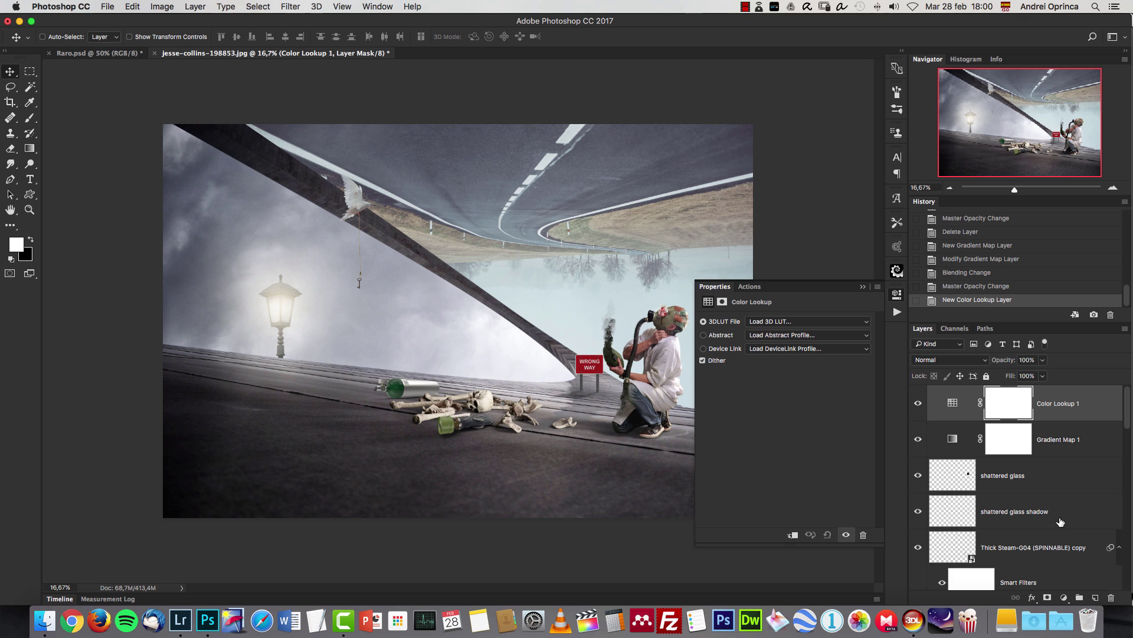
left_click(787, 322)
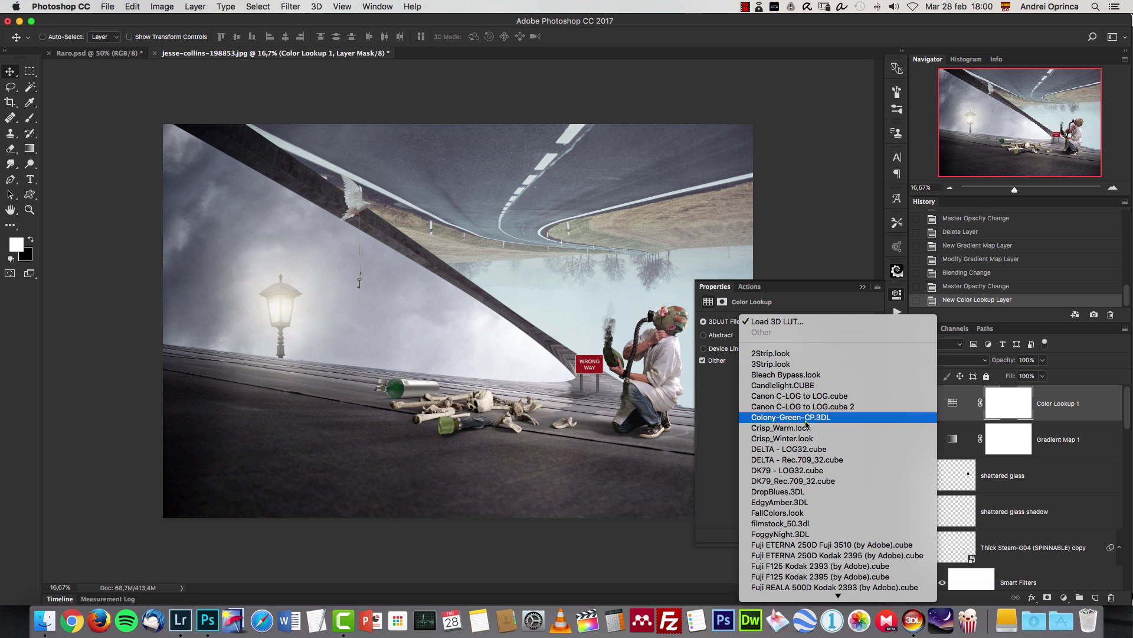
scroll(787, 482, "down", 1)
left_click(787, 464)
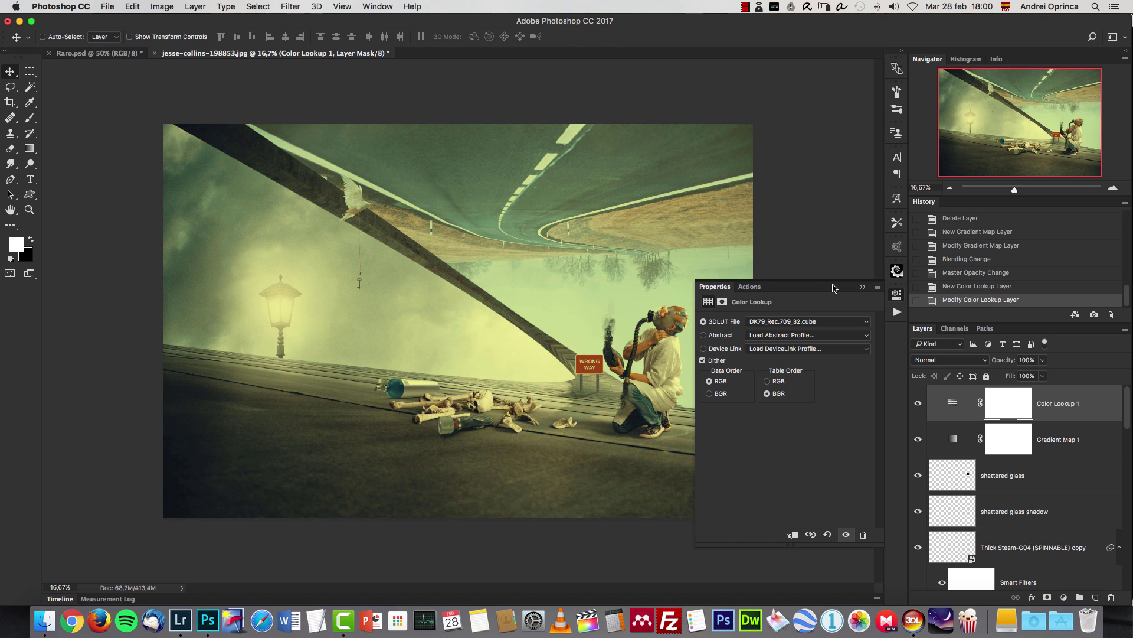
Reduce the DK79 color lookup layer to 16% opacity and set its blend mode to Hue
left_click(862, 287)
left_click(1030, 360)
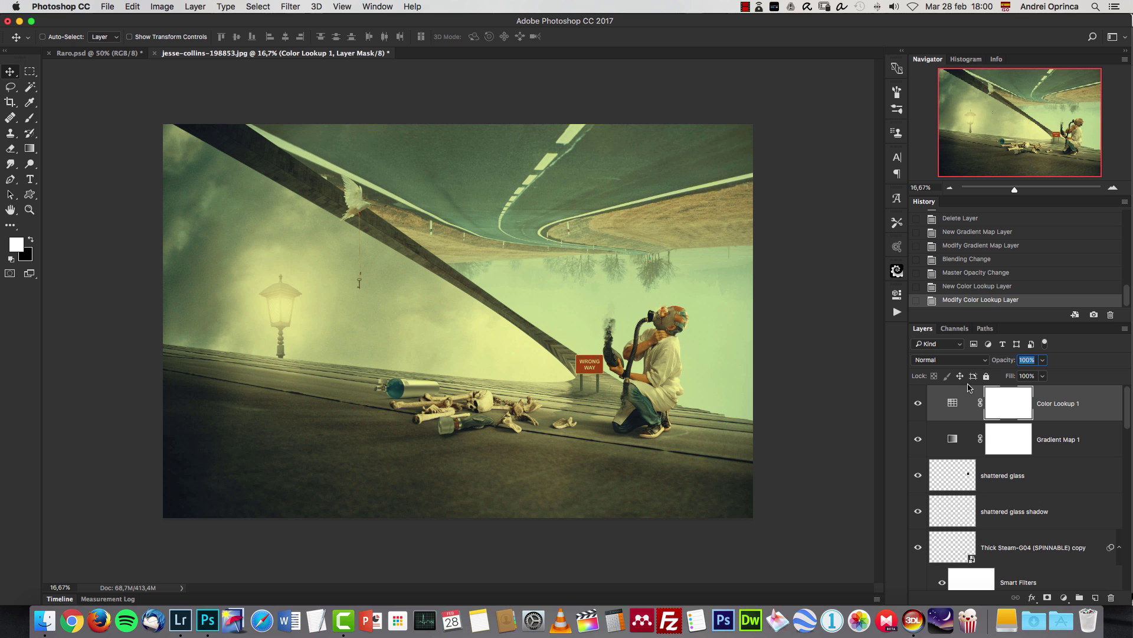
type("16")
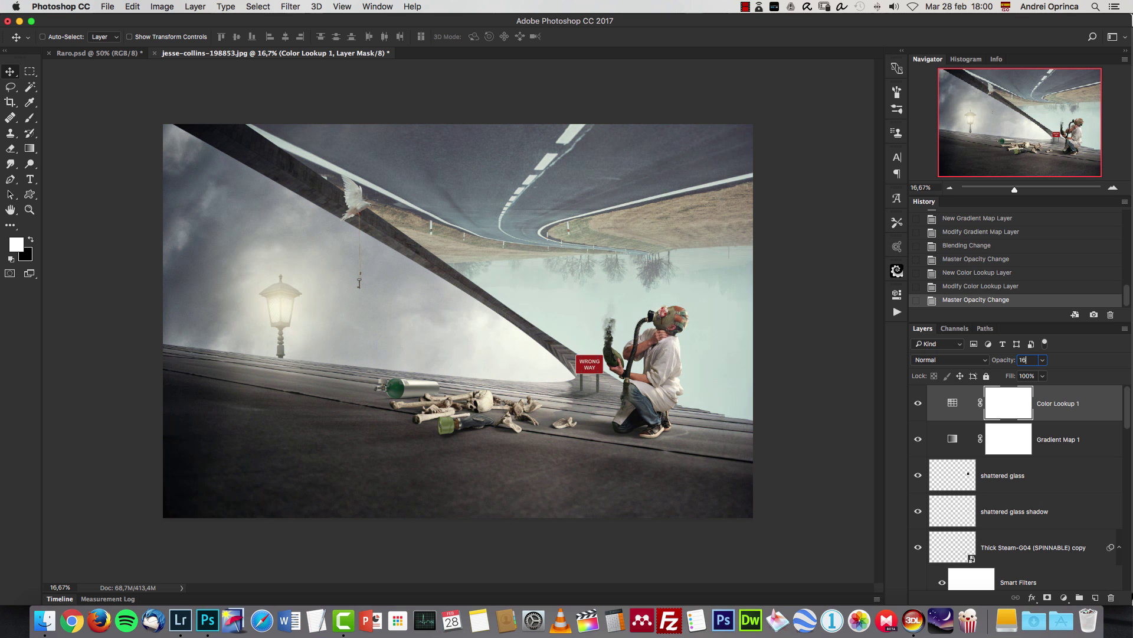
left_click(948, 363)
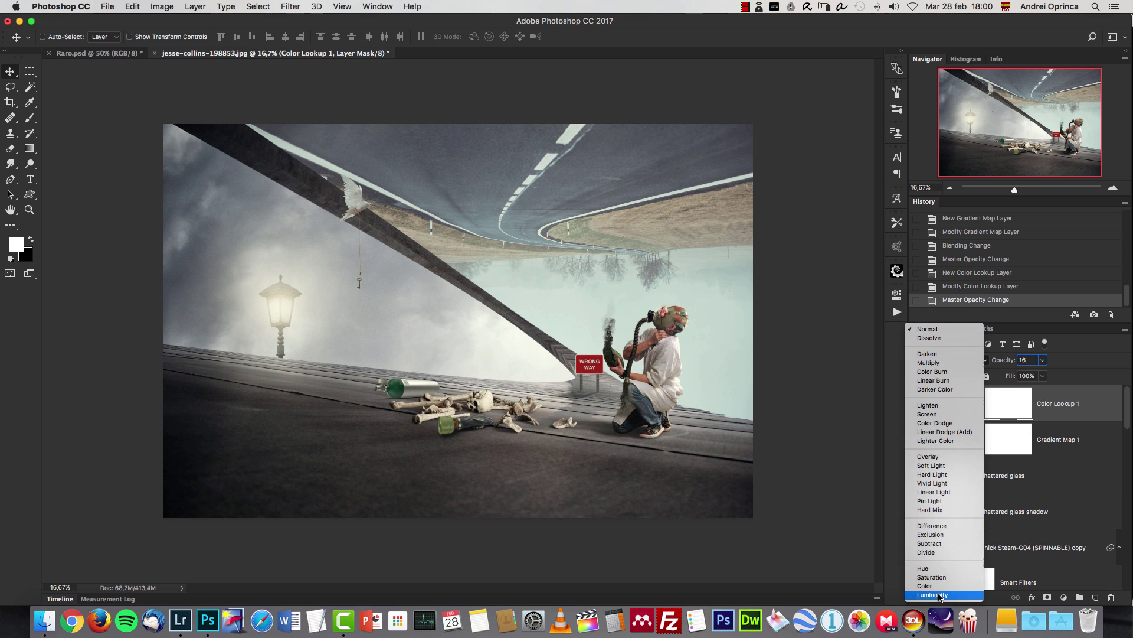
left_click(925, 569)
key("Return")
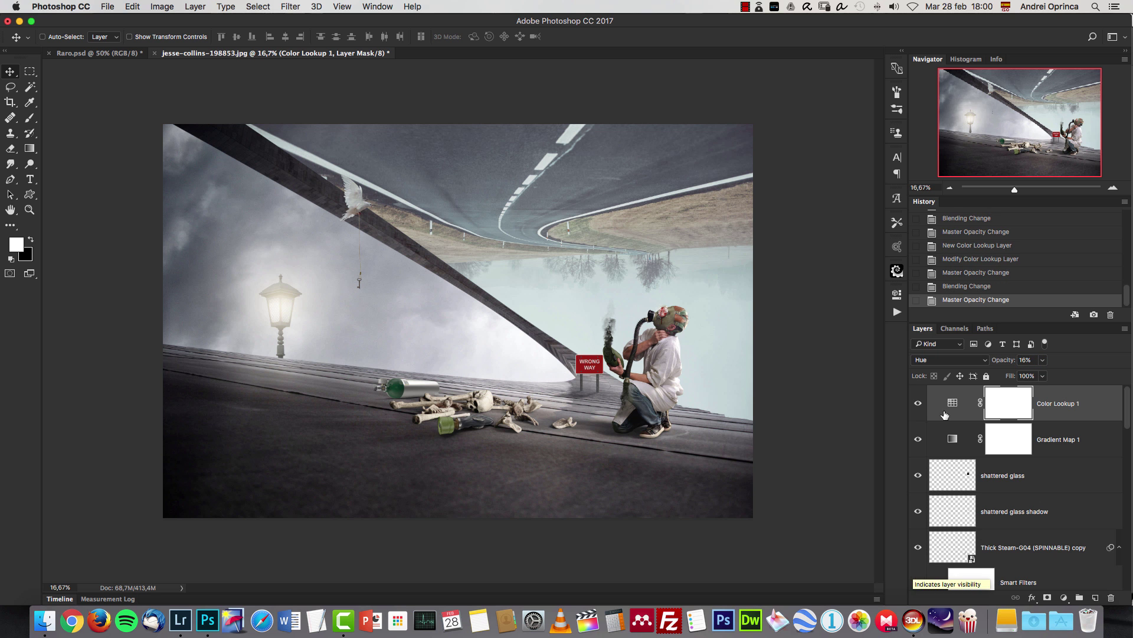
Add a second Color Lookup adjustment layer using the 3D LUT PSDBox-Urbanita.3dl
left_click(1064, 597)
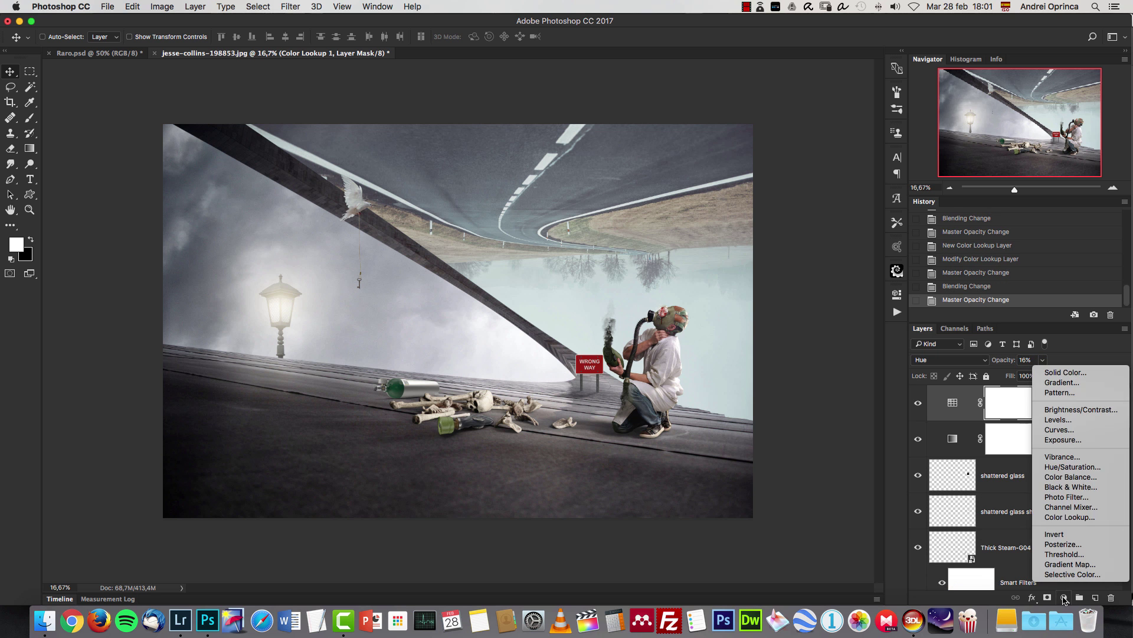
left_click(1071, 517)
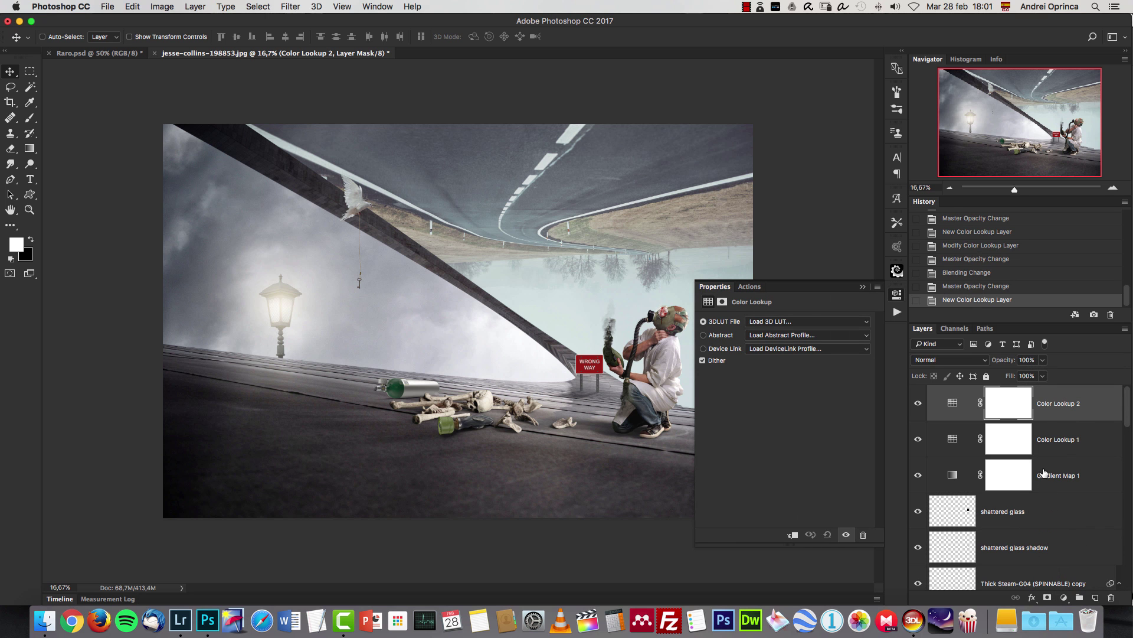
left_click(811, 324)
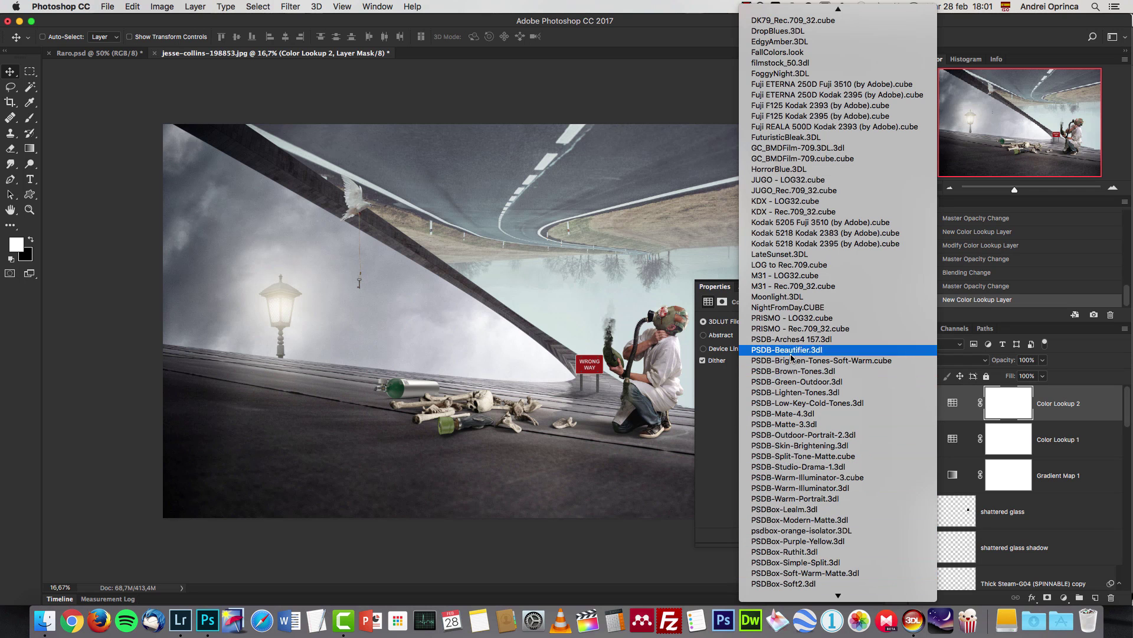
mouse_move(845, 596)
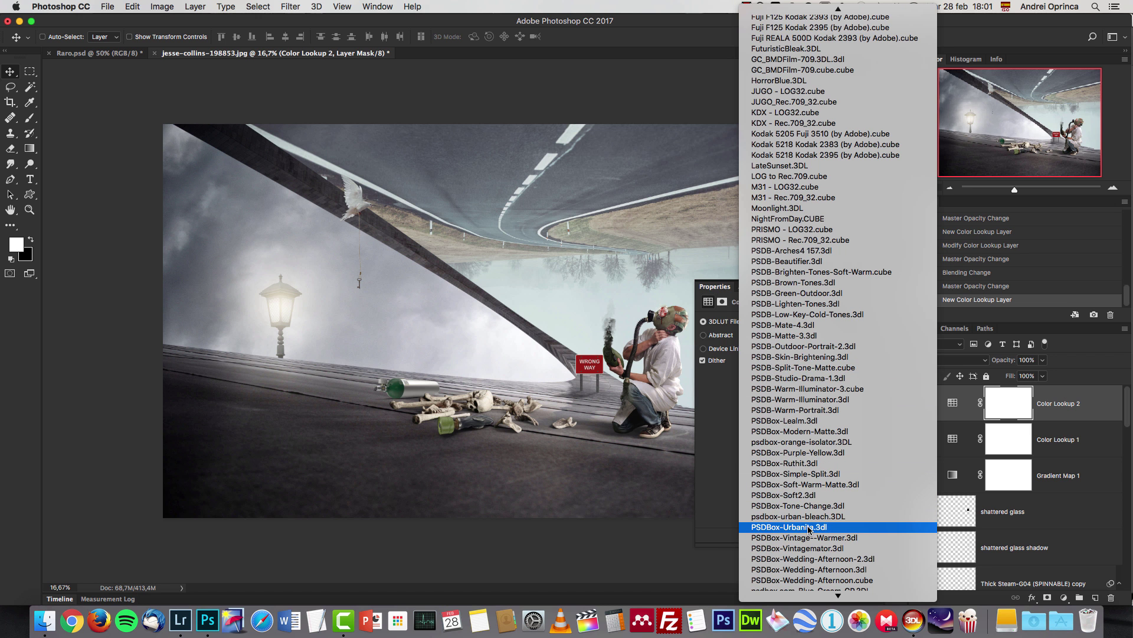
left_click(810, 527)
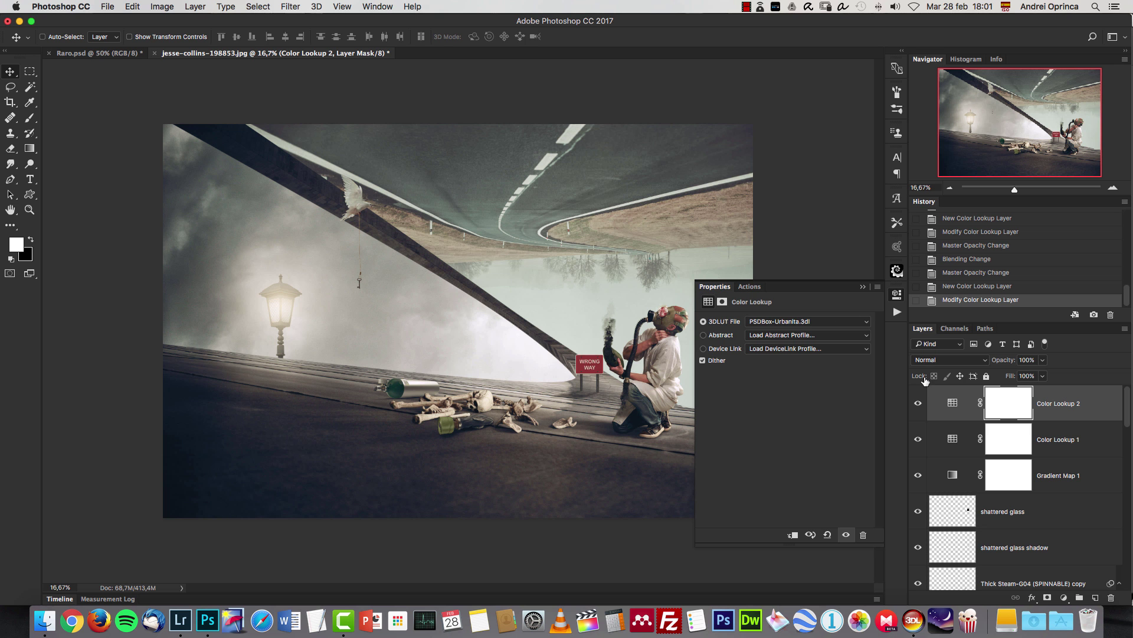
Compare the scene with and without the Urbanita color lookup and lower that layer's opacity to 55%
left_click(917, 404)
left_click(918, 404)
left_click(918, 405)
left_click(918, 405)
left_click(1027, 360)
type("55")
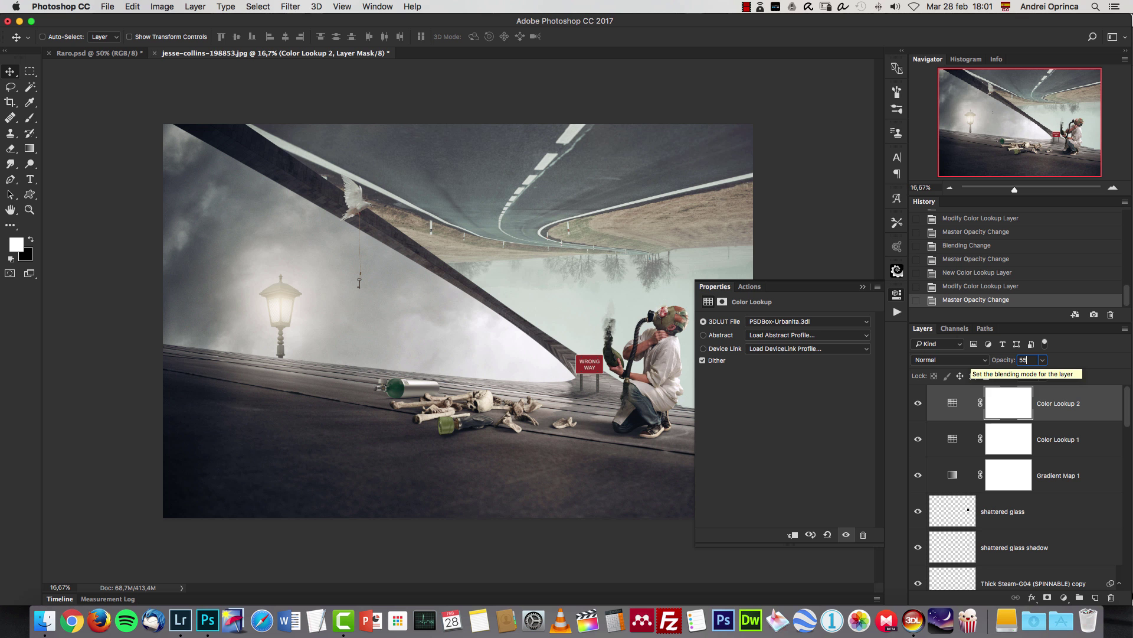
Add a third Color Lookup adjustment layer with the DropBlues.3DL LUT and reduce its opacity to 52%
left_click(1064, 598)
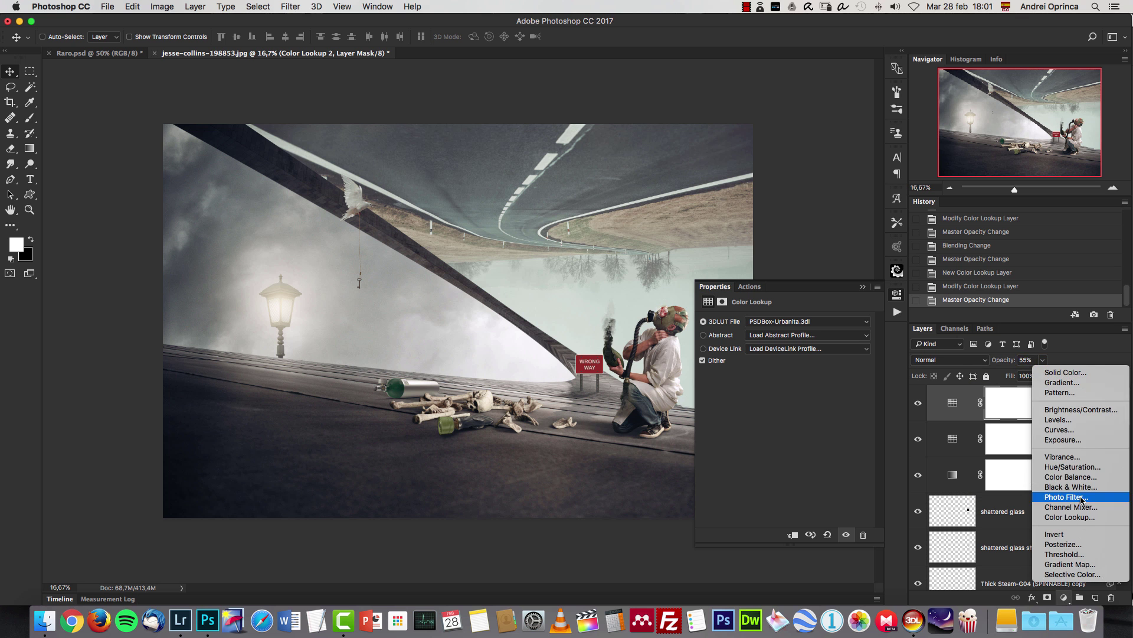
left_click(1078, 517)
left_click(809, 322)
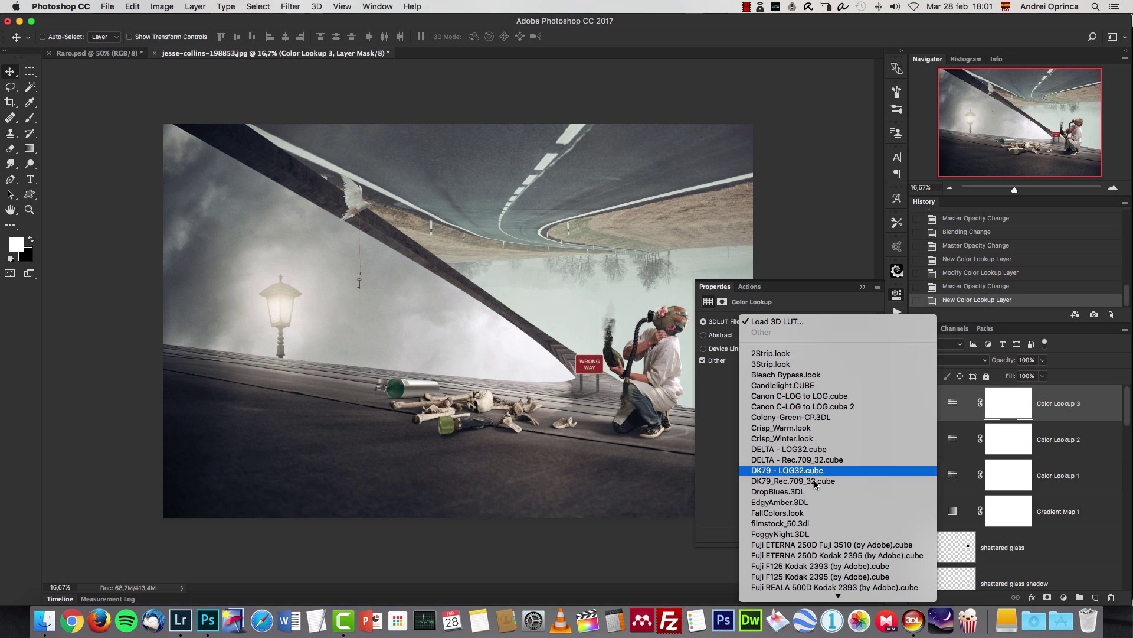
left_click(800, 492)
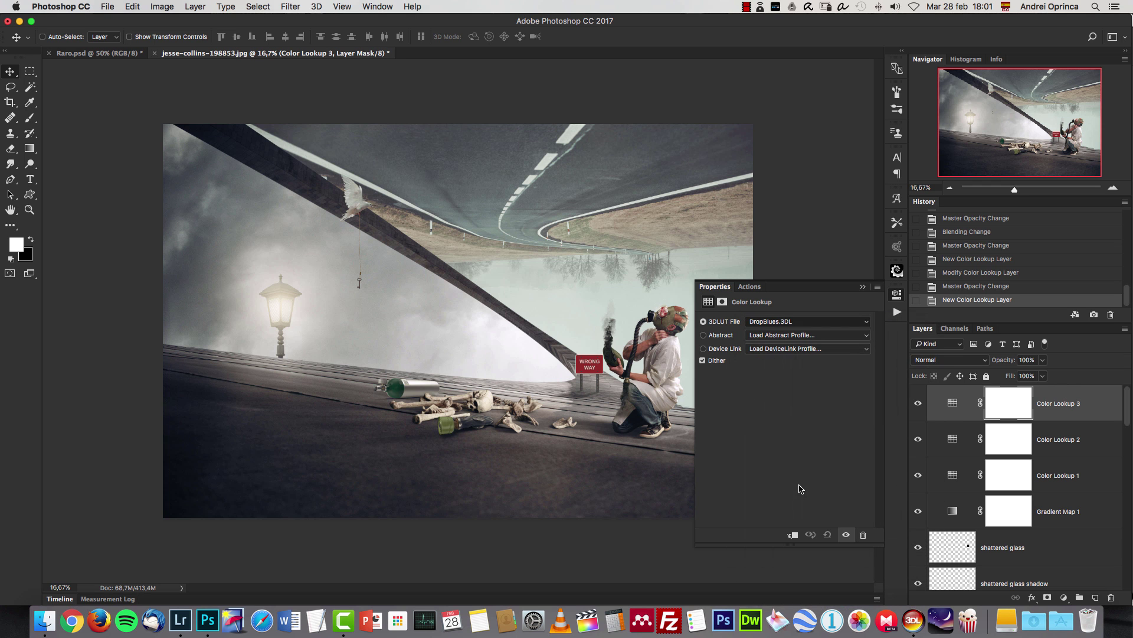
left_click(865, 288)
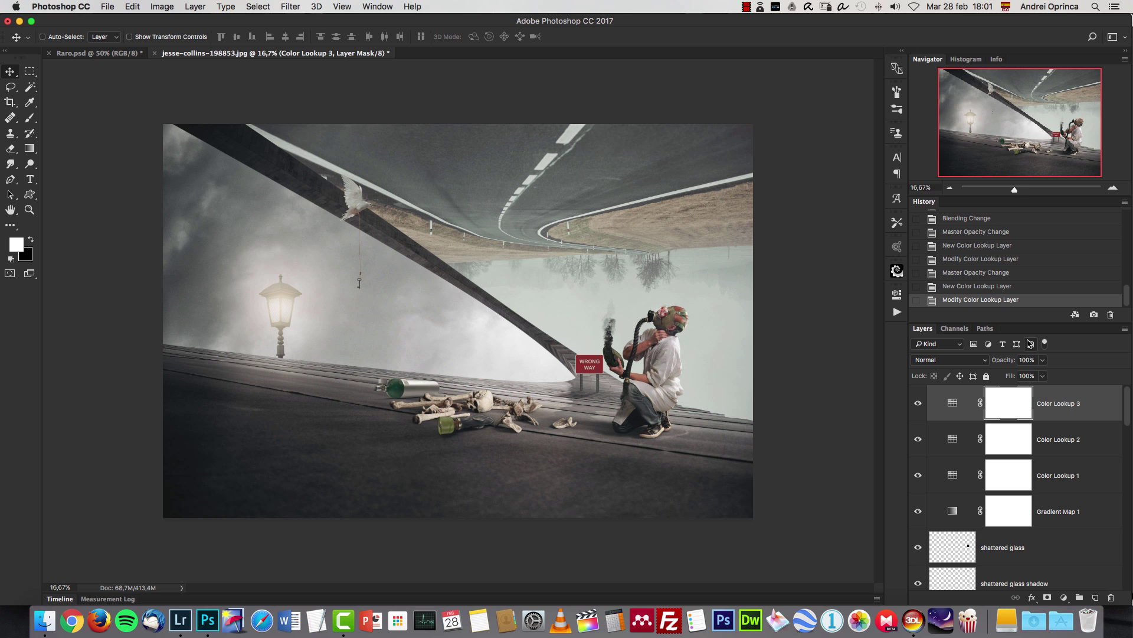
left_click_drag(1034, 355, 1017, 376)
type("52")
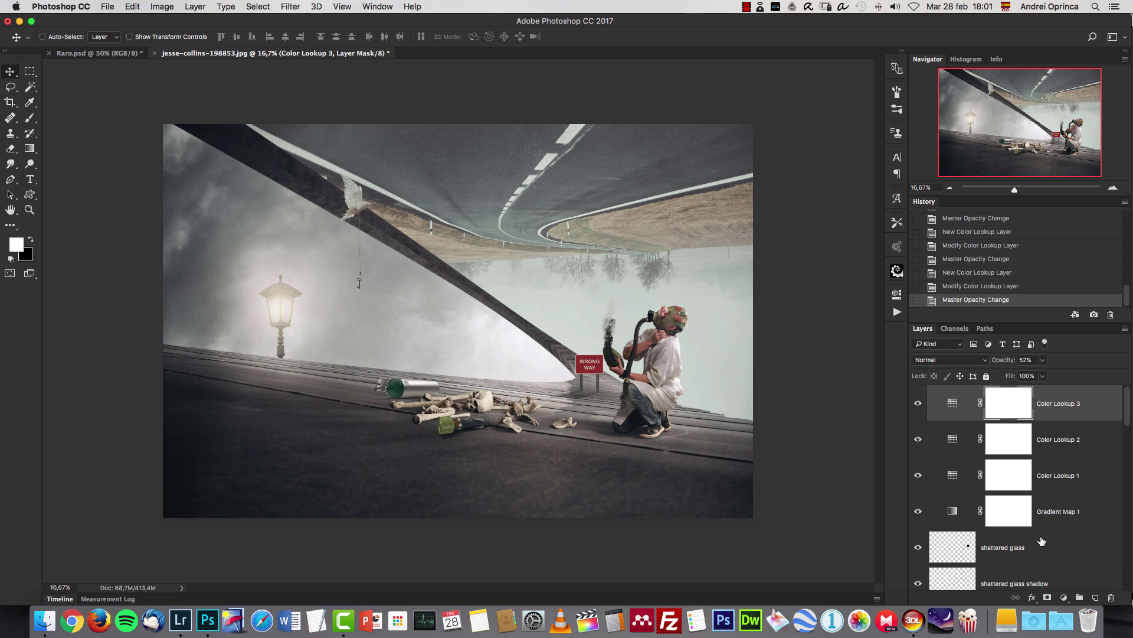
Add an Exposure adjustment layer with an offset of 0,0076 and toggle its visibility to compare the result
left_click(1064, 597)
left_click(1060, 440)
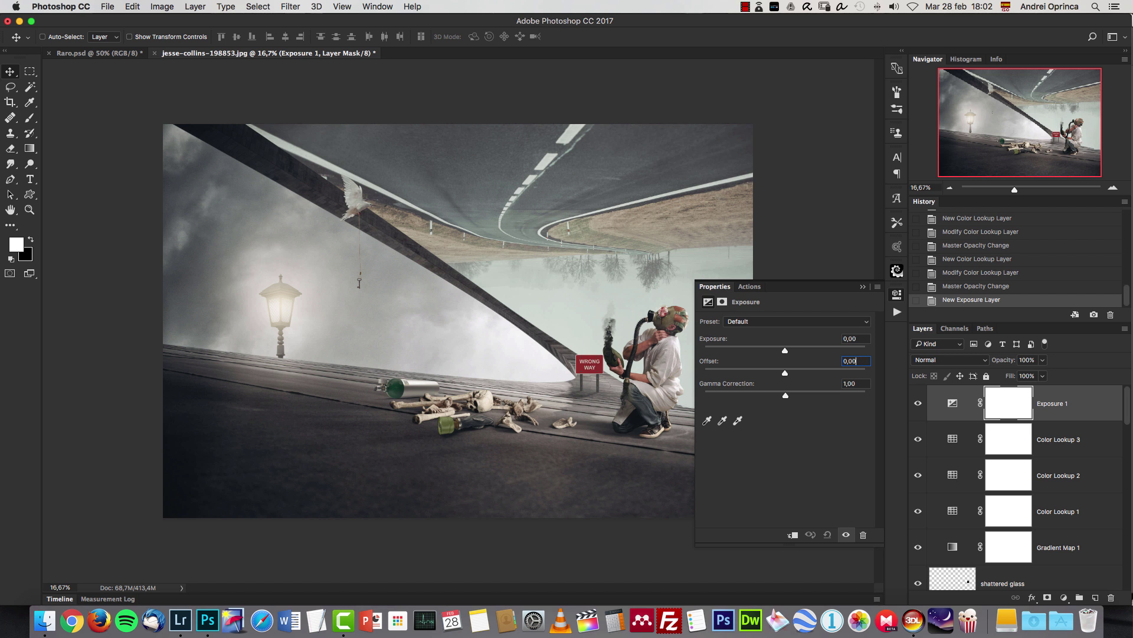
type("0,0076")
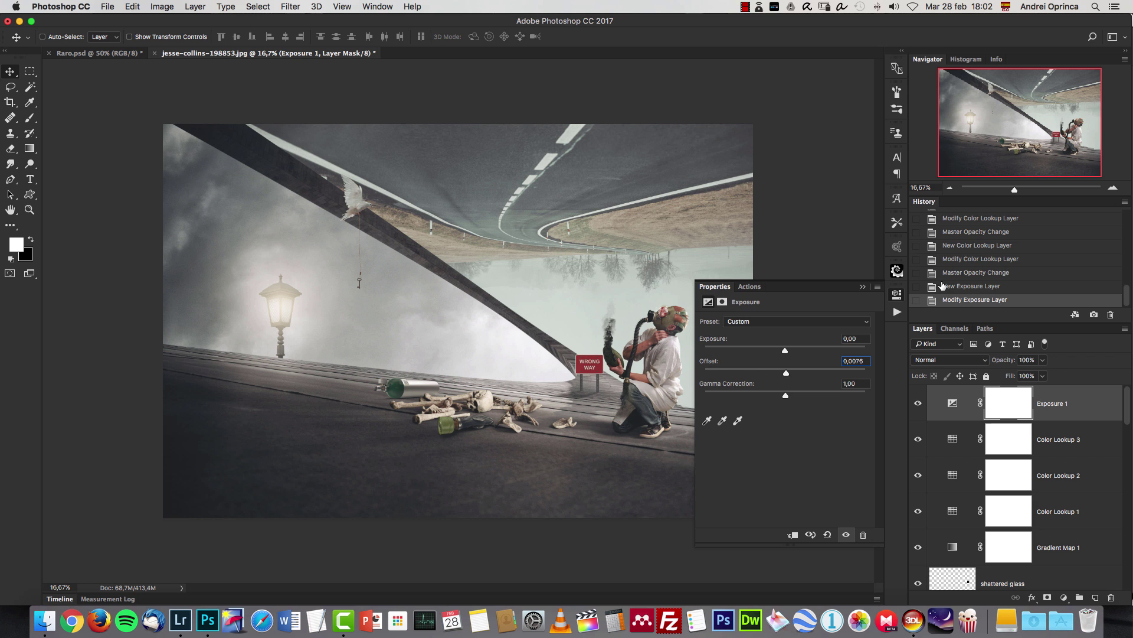
left_click(863, 287)
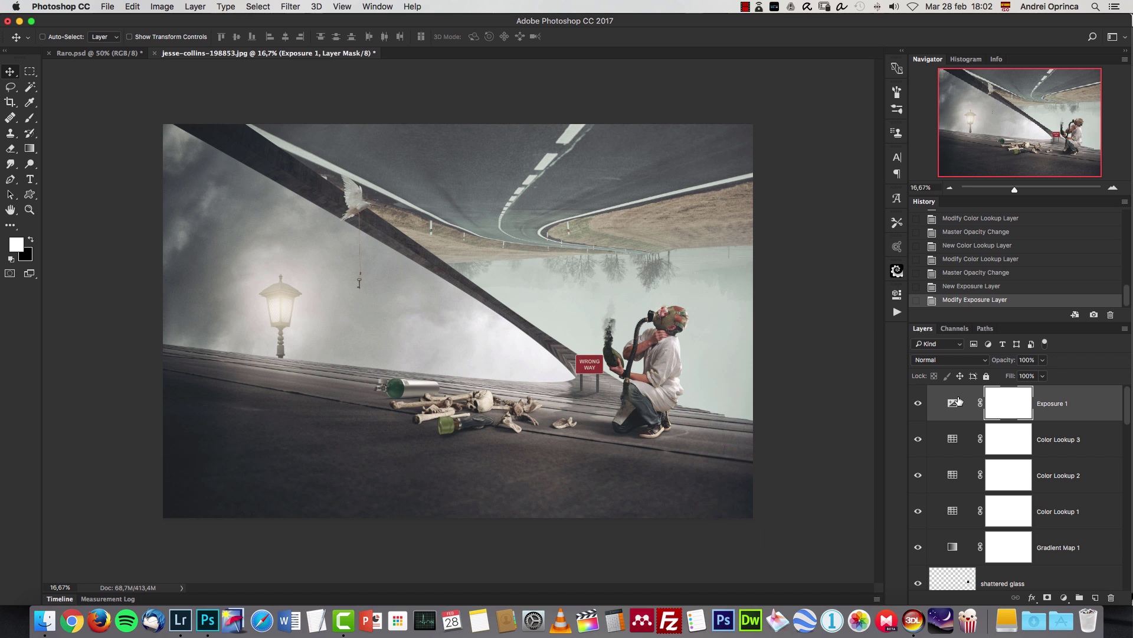
left_click(918, 403)
left_click(918, 406)
Apply a Curves auto color correction to the man layer, using Find Dark & Light Colors with Snap Neutral Midtones enabled
key("super+1")
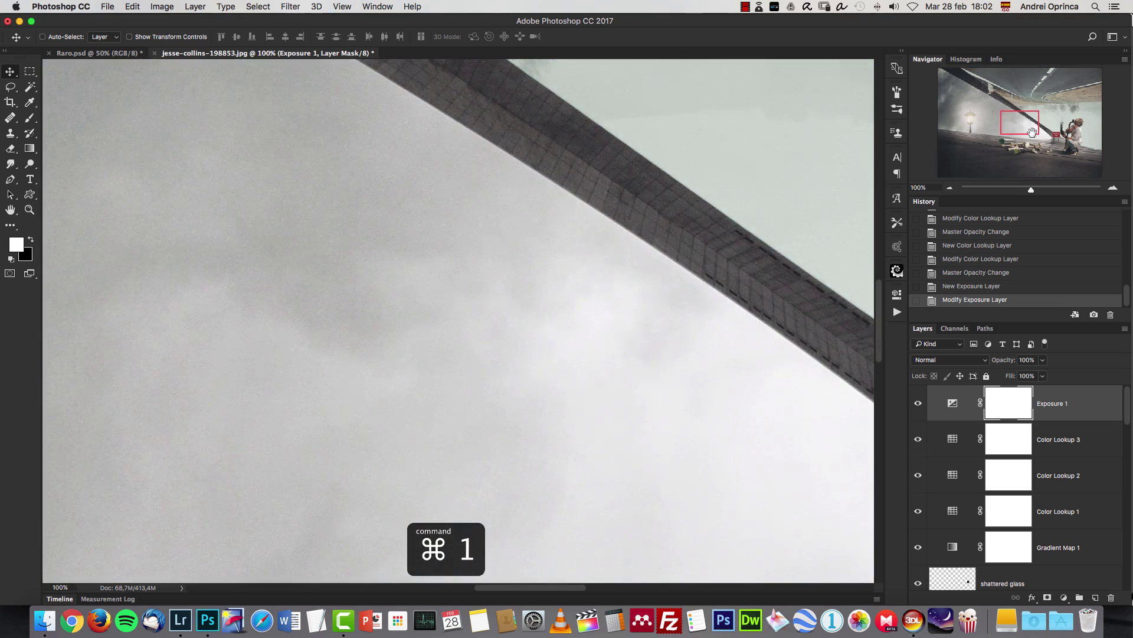
left_click_drag(1032, 131, 1079, 139)
left_click(950, 187)
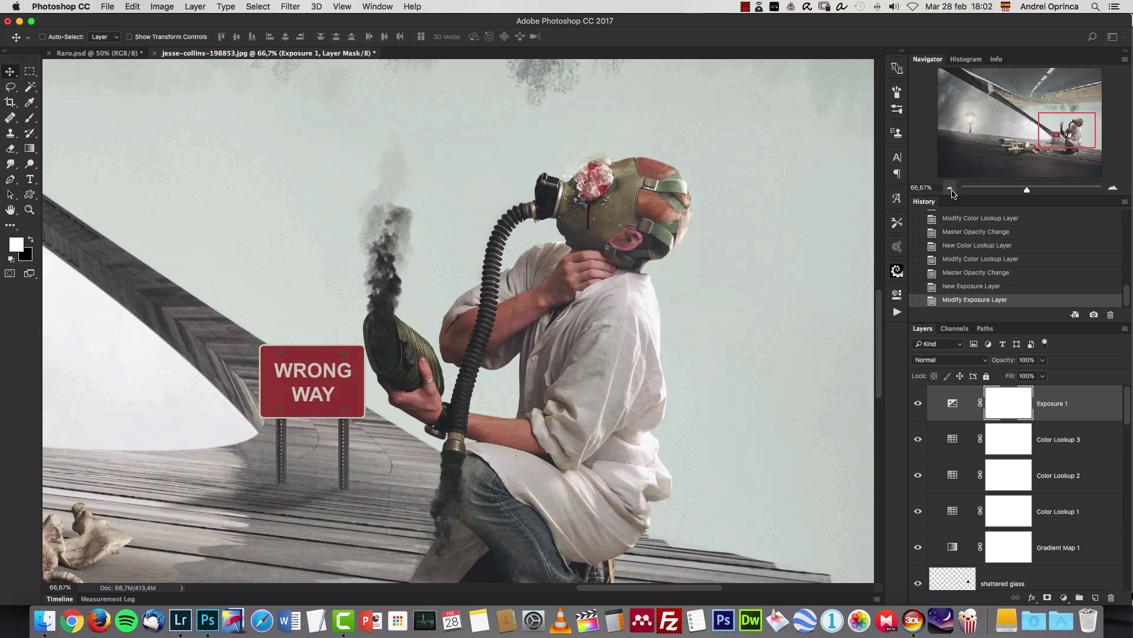
left_click(950, 188)
left_click(619, 433, "super")
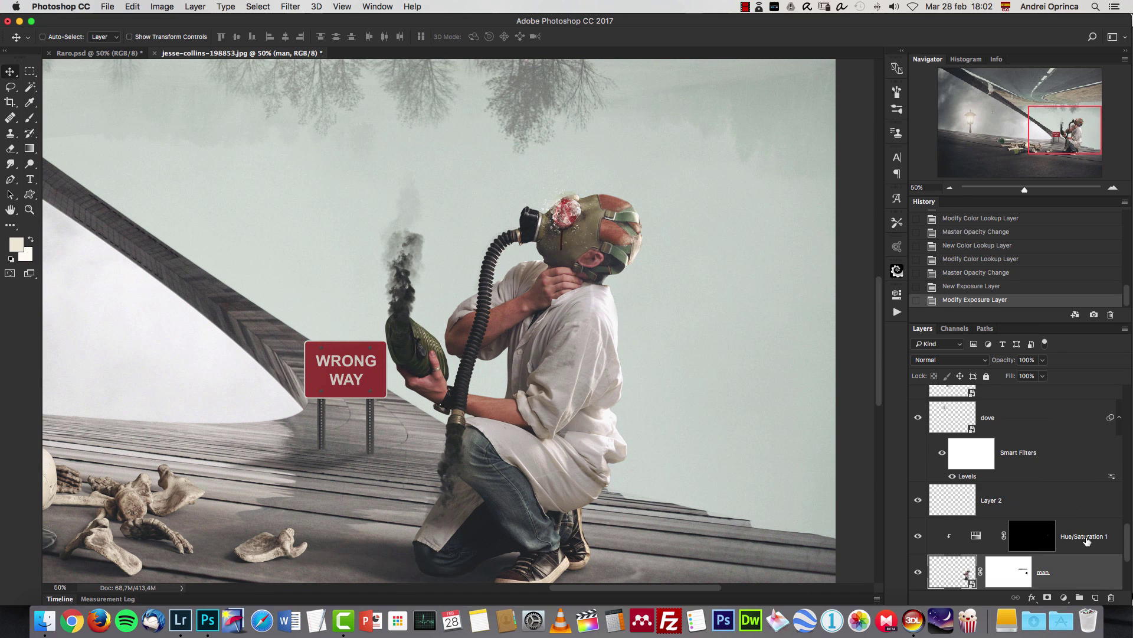
scroll(1074, 482, "down", 3)
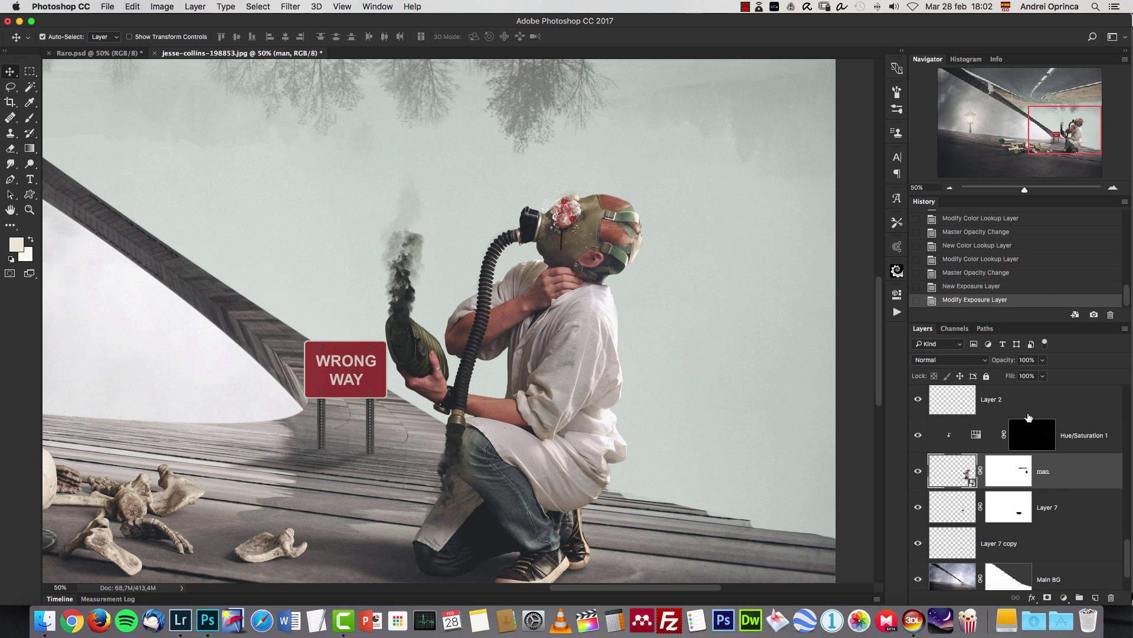
key("super+m")
left_click_drag(782, 212, 783, 112)
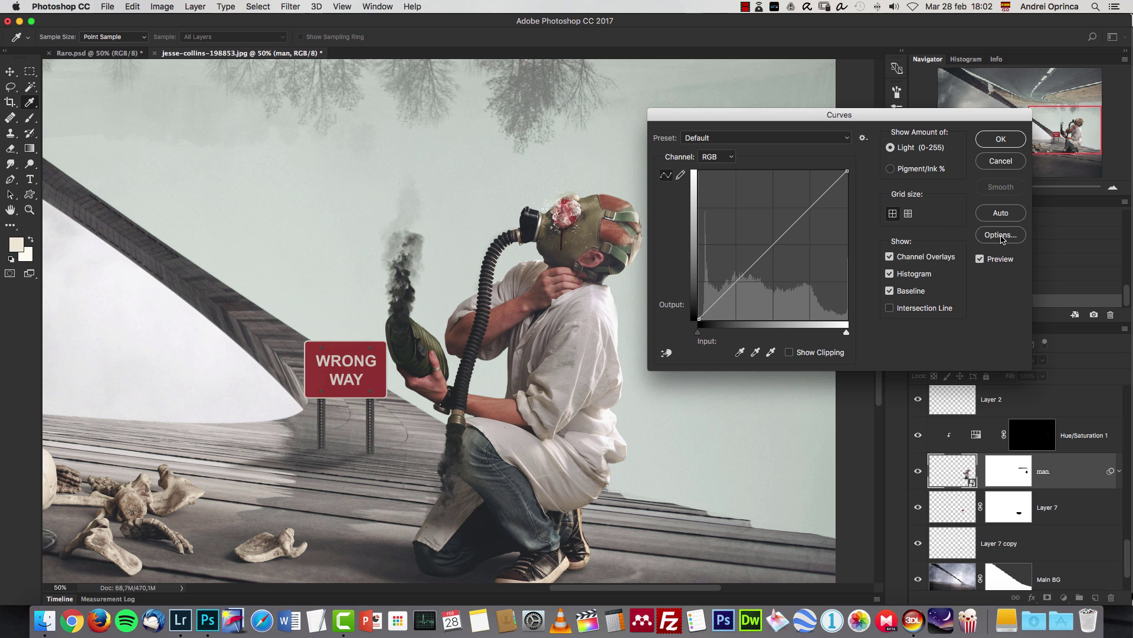
left_click(1002, 236)
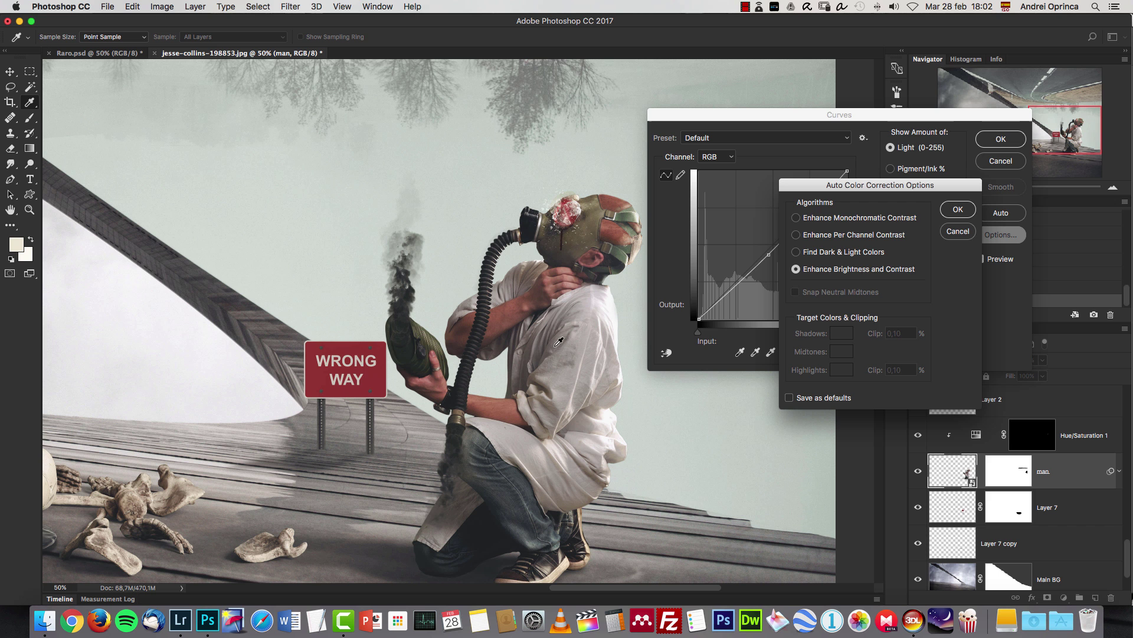
left_click(796, 252)
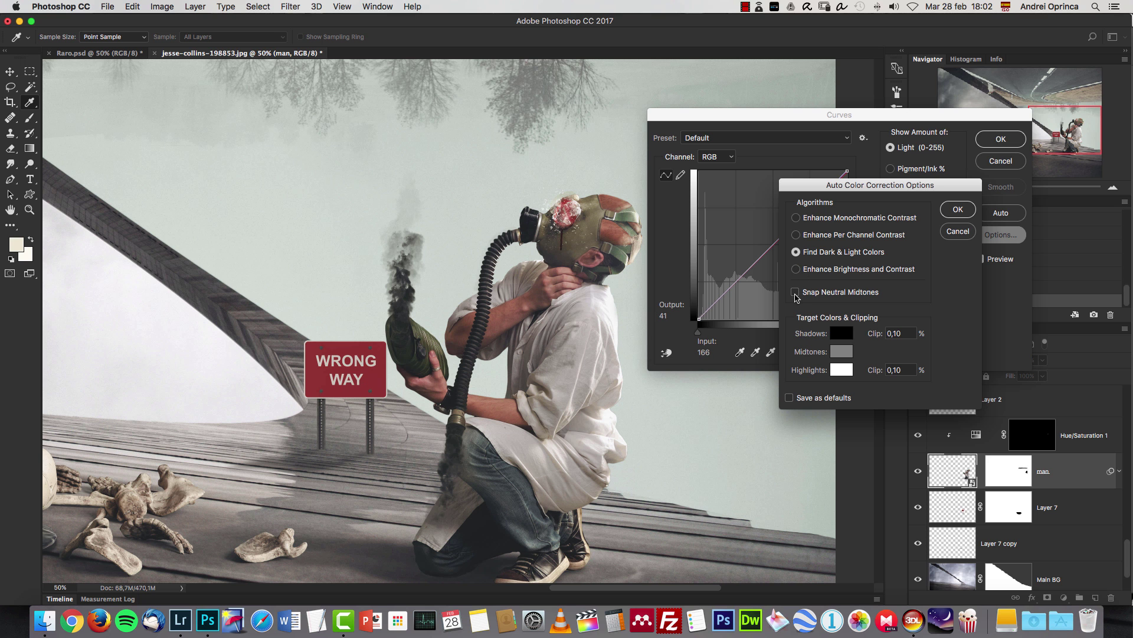
left_click(795, 293)
left_click(959, 210)
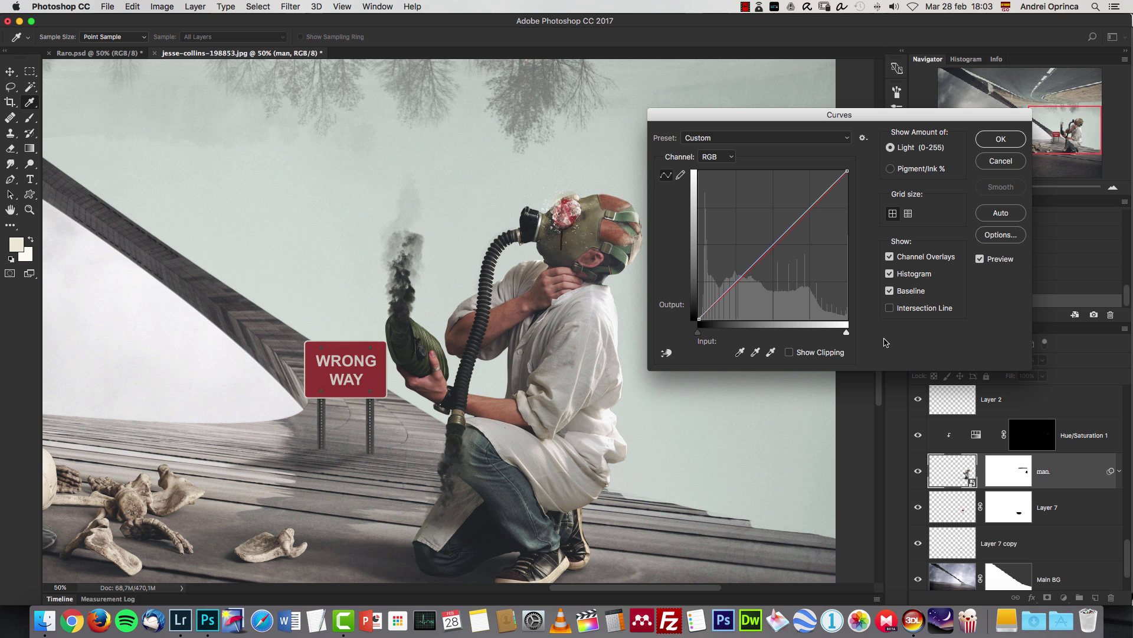
left_click(1002, 142)
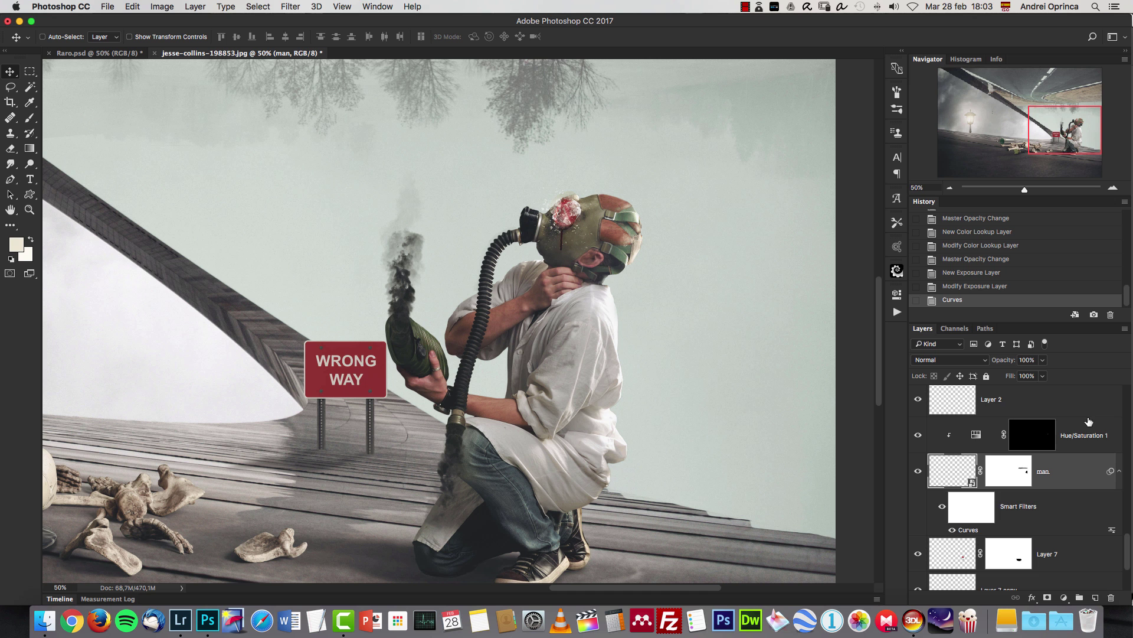
Stamp all visible layers into a new merged layer above the Exposure 1 adjustment layer
left_click_drag(1126, 542, 1123, 374)
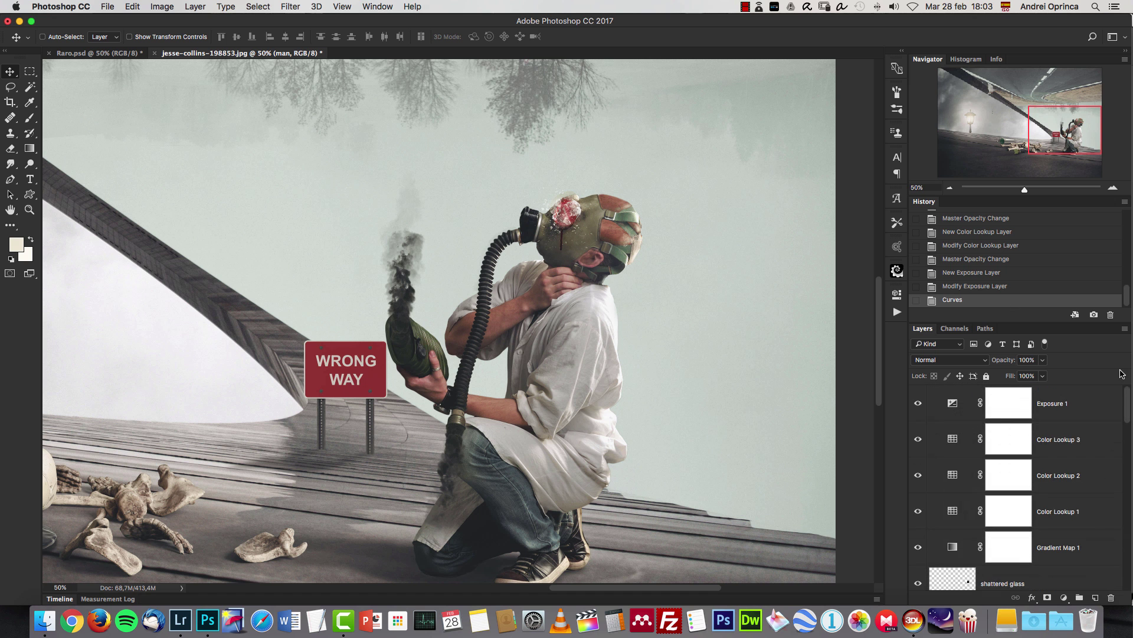
left_click(1084, 404)
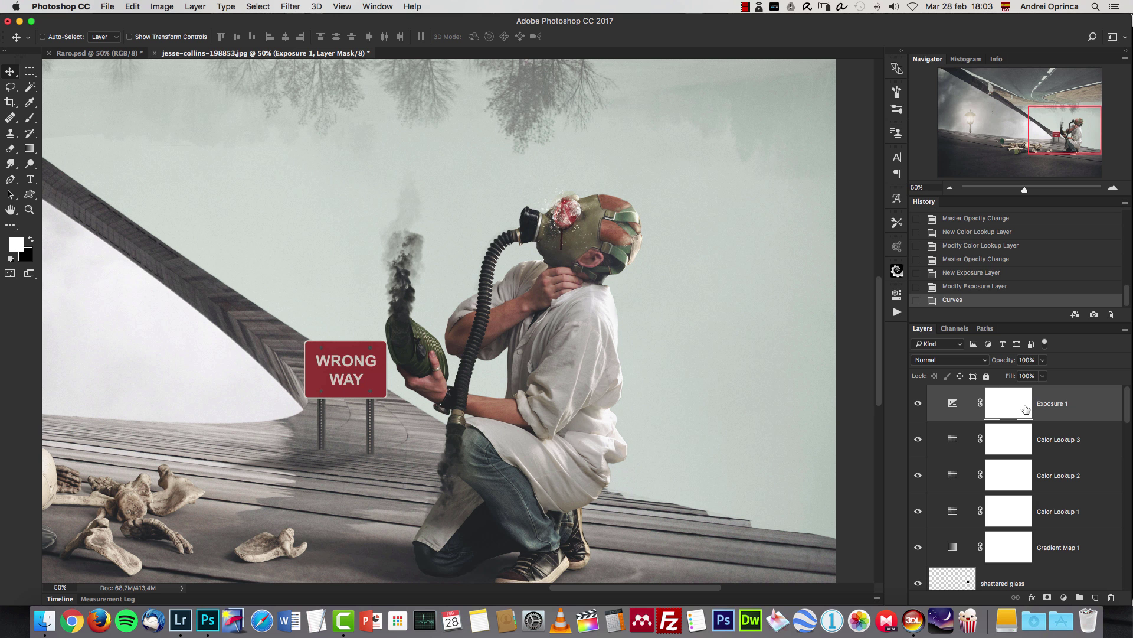
key("super+alt+shift+e")
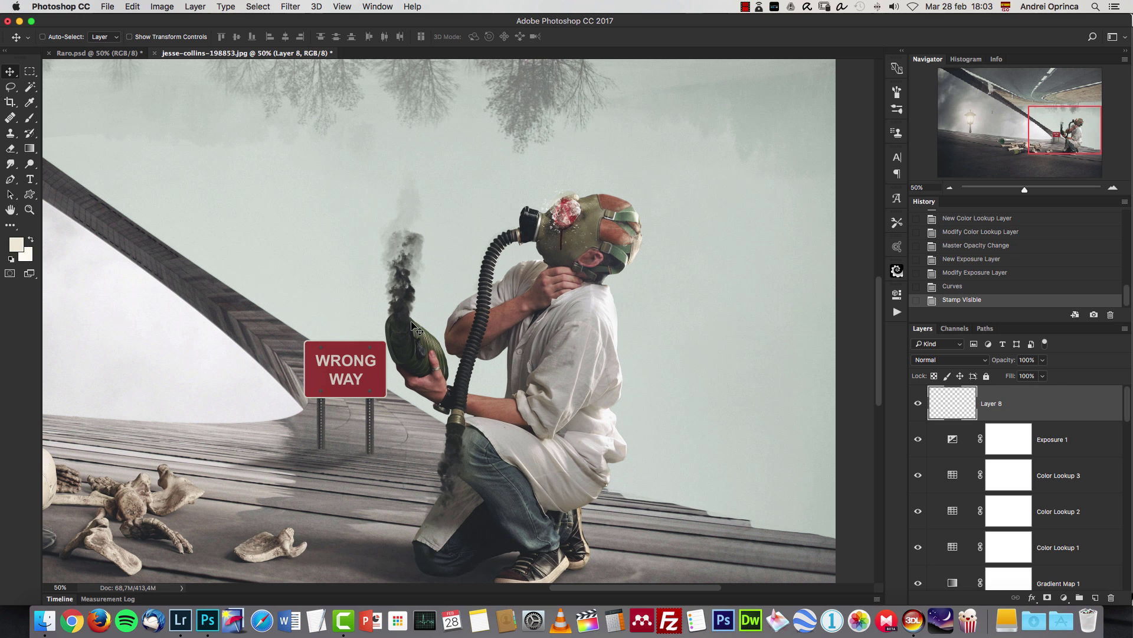
left_click(133, 7)
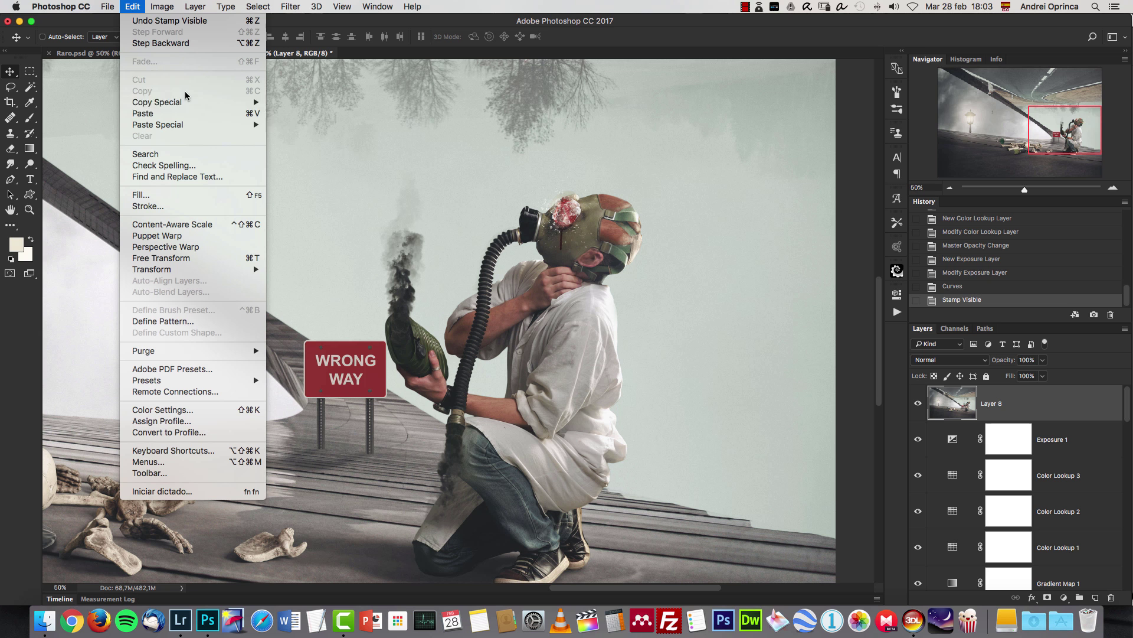
mouse_move(246, 124)
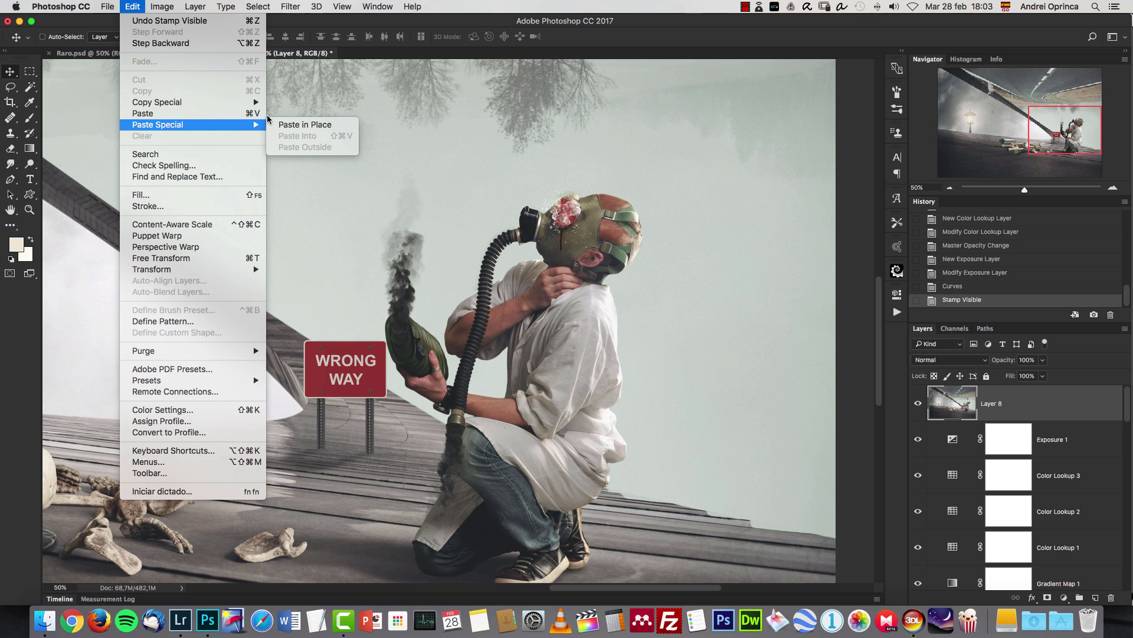
mouse_move(219, 106)
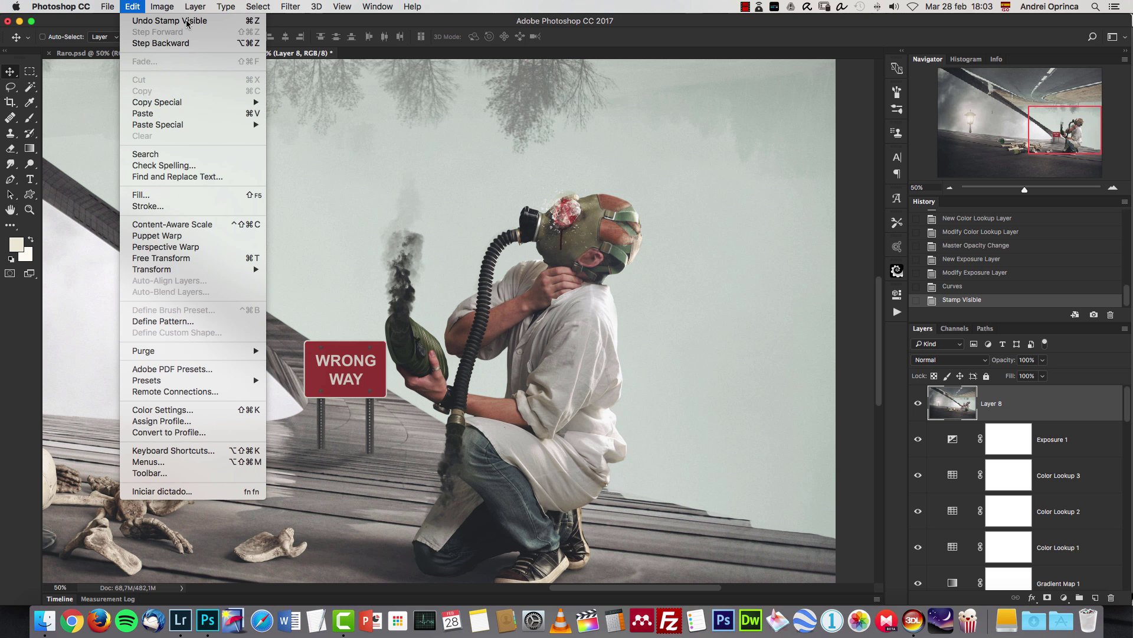
mouse_move(167, 6)
left_click(1052, 415)
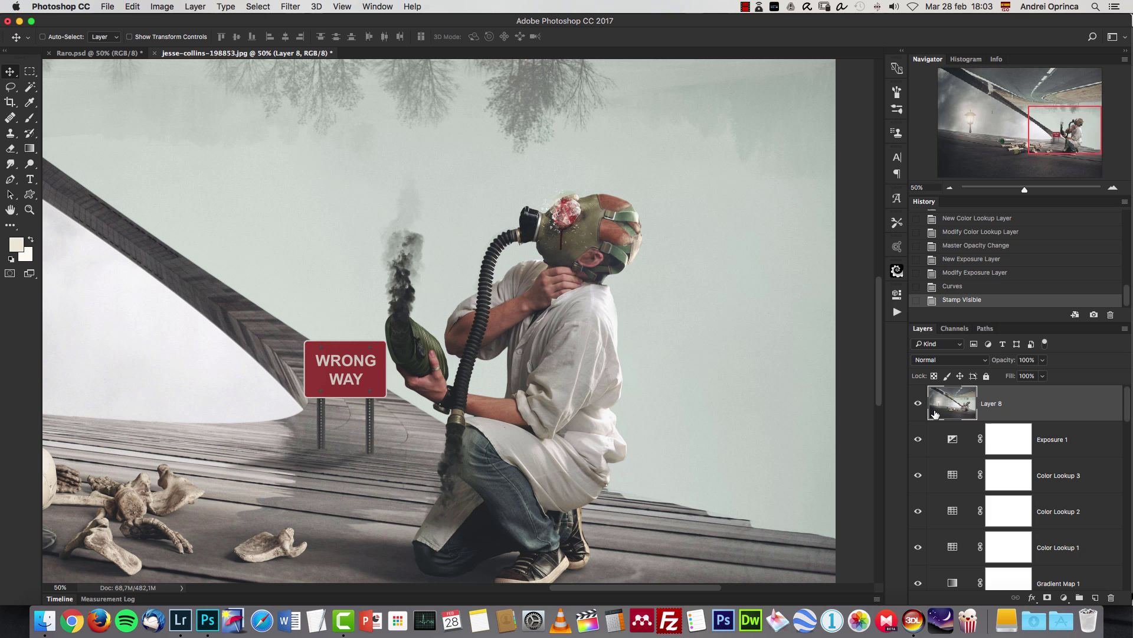
mouse_move(1128, 421)
left_mouse_down()
mouse_move(1127, 490)
mouse_move(1122, 407)
left_mouse_up()
Start the Camera Raw Filter on the stamped layer and set Clarity to +15 and Vibrance to -13
left_click(290, 6)
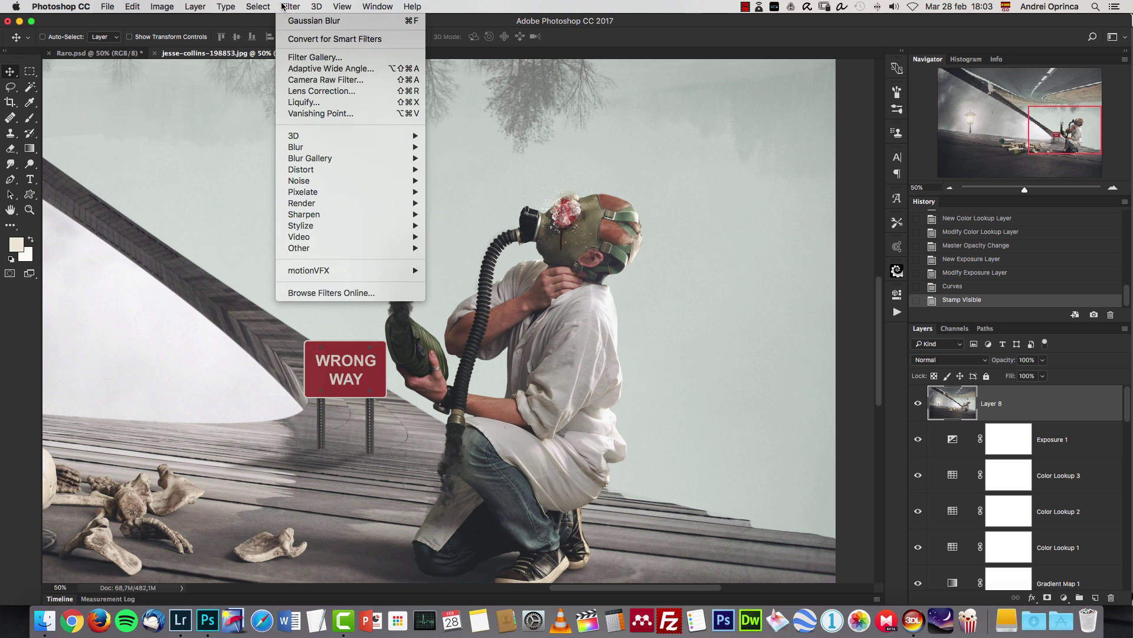
left_click(337, 81)
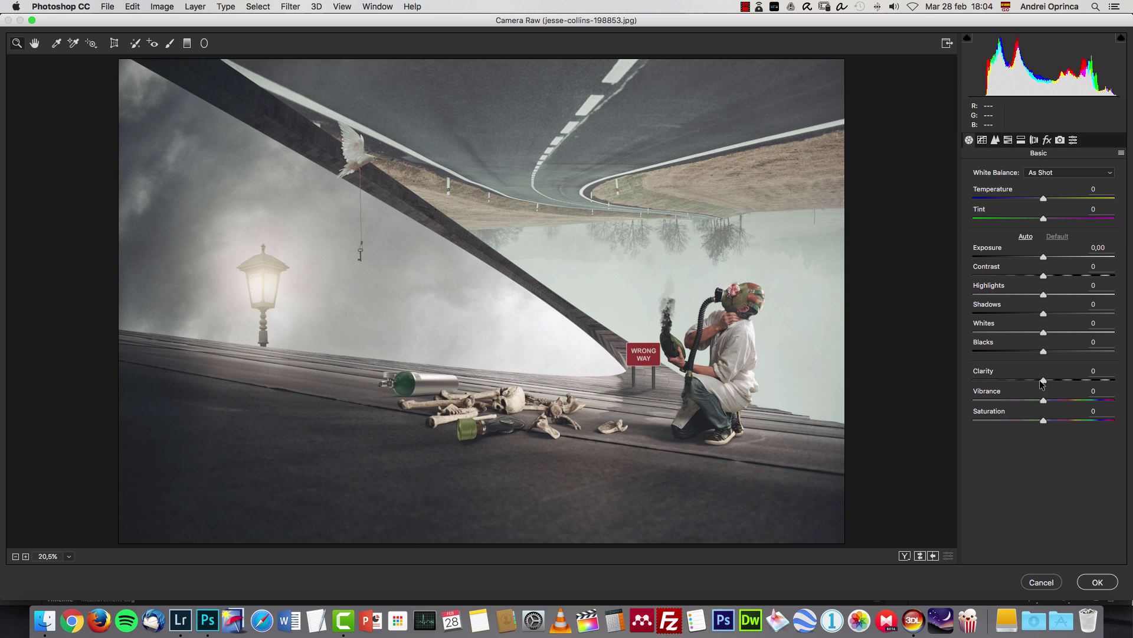
mouse_move(1044, 380)
left_mouse_down()
mouse_move(1057, 381)
mouse_move(1033, 401)
left_mouse_up()
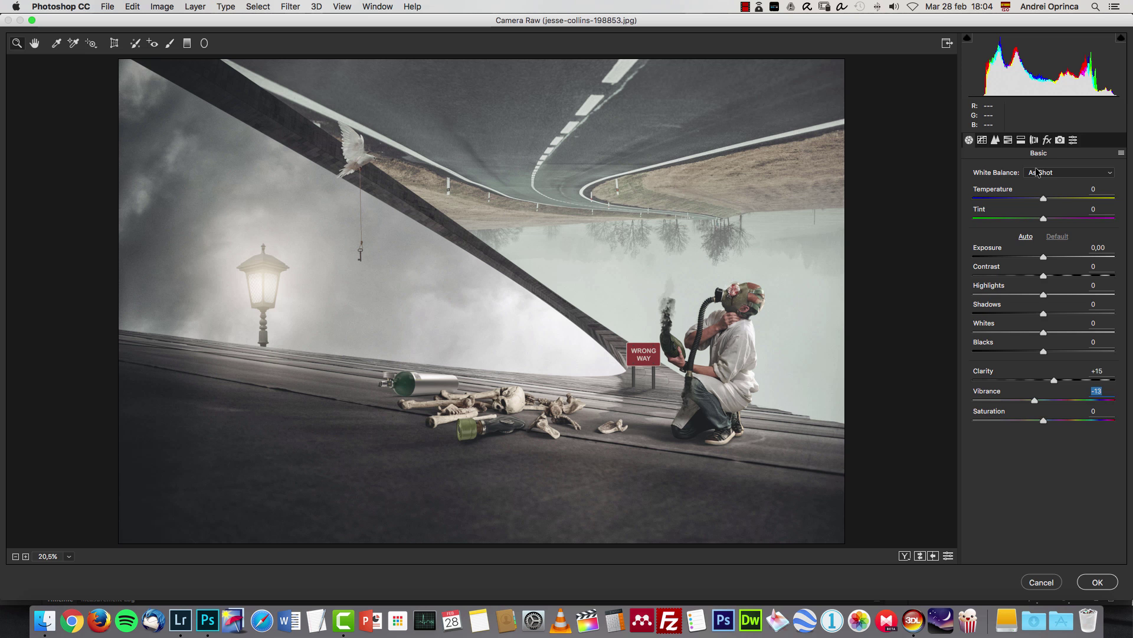
Add a post-crop vignette with Amount -16, Midpoint 4 and Feather 100
left_click(1047, 139)
mouse_move(1045, 341)
left_mouse_down()
mouse_move(938, 364)
mouse_move(1030, 346)
left_mouse_up()
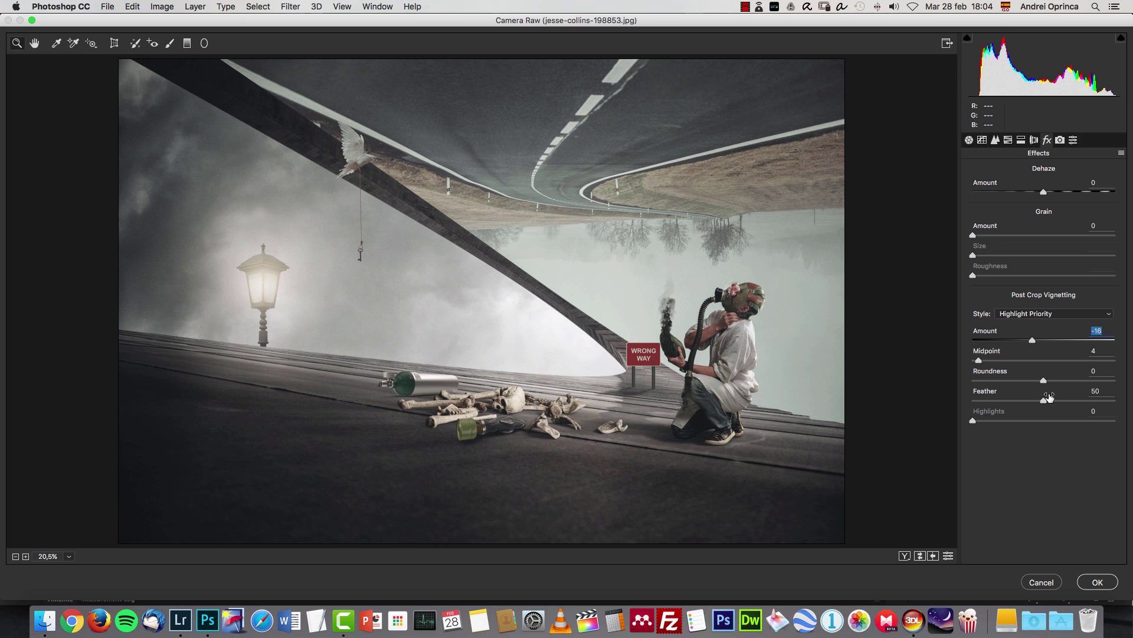
left_click_drag(1044, 400, 1115, 421)
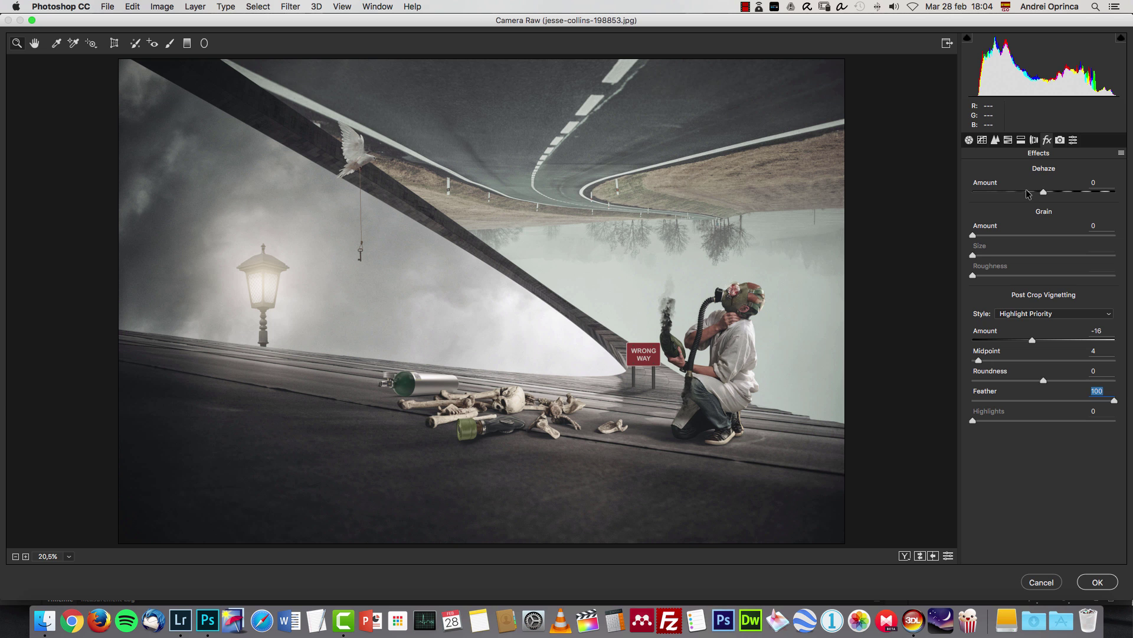
Try Camera Calibration shifts of the shadows tint and the red, green and blue primary hues, resetting each one
left_click(1005, 140)
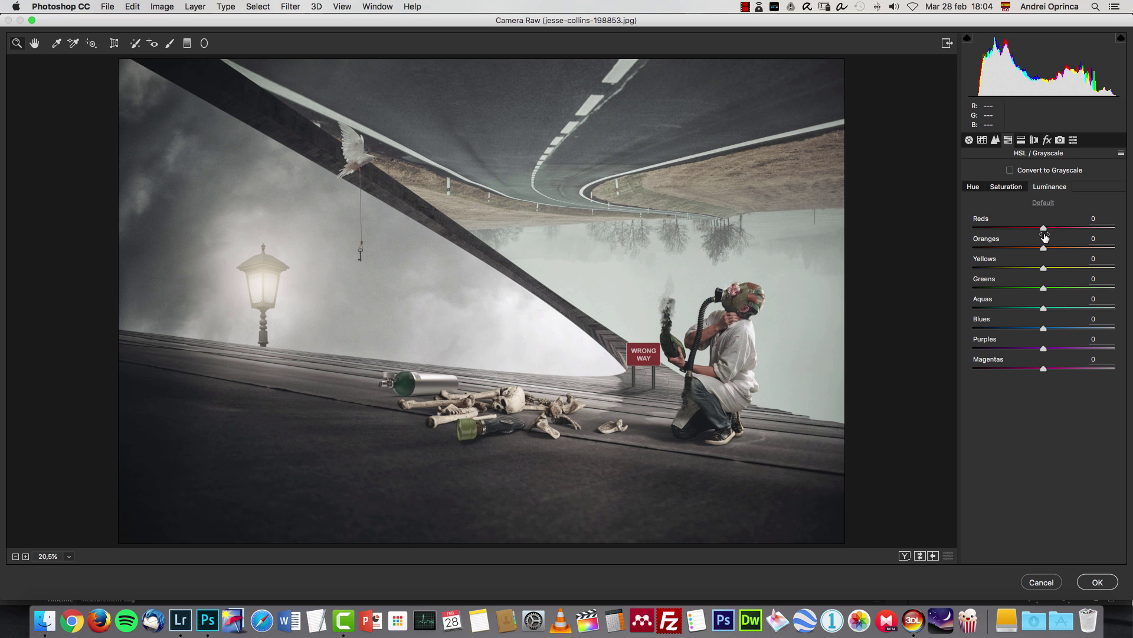
left_click(1062, 141)
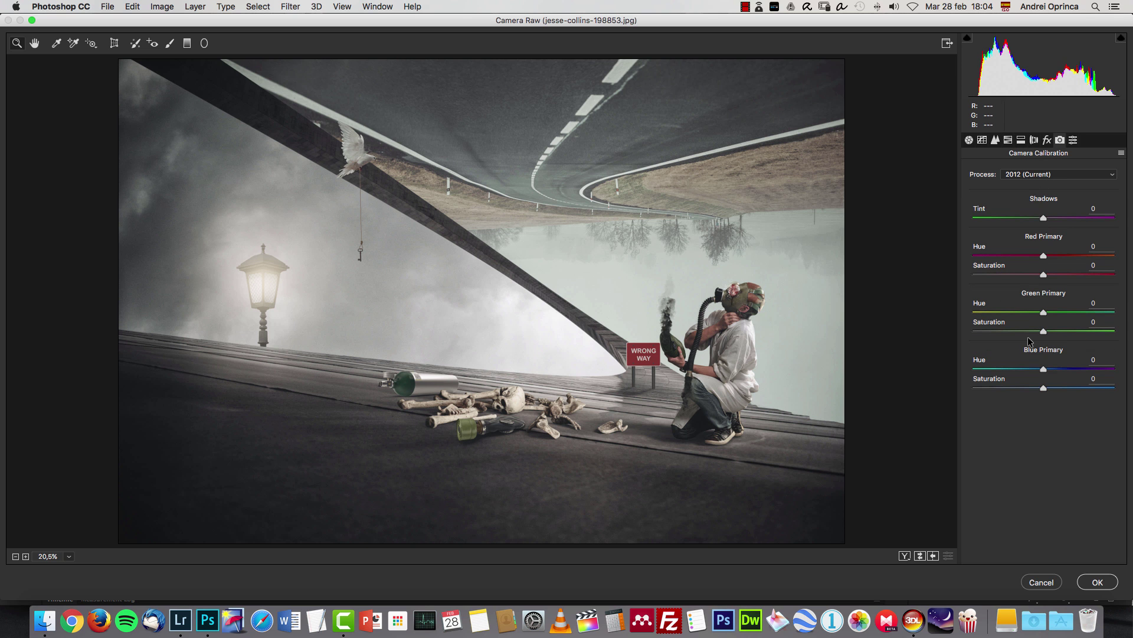
left_click_drag(1041, 217, 1101, 225)
double_click(1058, 218)
mouse_move(1043, 255)
left_mouse_down()
mouse_move(987, 259)
mouse_move(1052, 255)
left_mouse_up()
double_click(1052, 255)
left_click_drag(1044, 312, 1078, 321)
double_click(1080, 313)
mouse_move(1044, 369)
left_mouse_down()
mouse_move(1096, 370)
mouse_move(1030, 371)
mouse_move(1044, 370)
left_mouse_up()
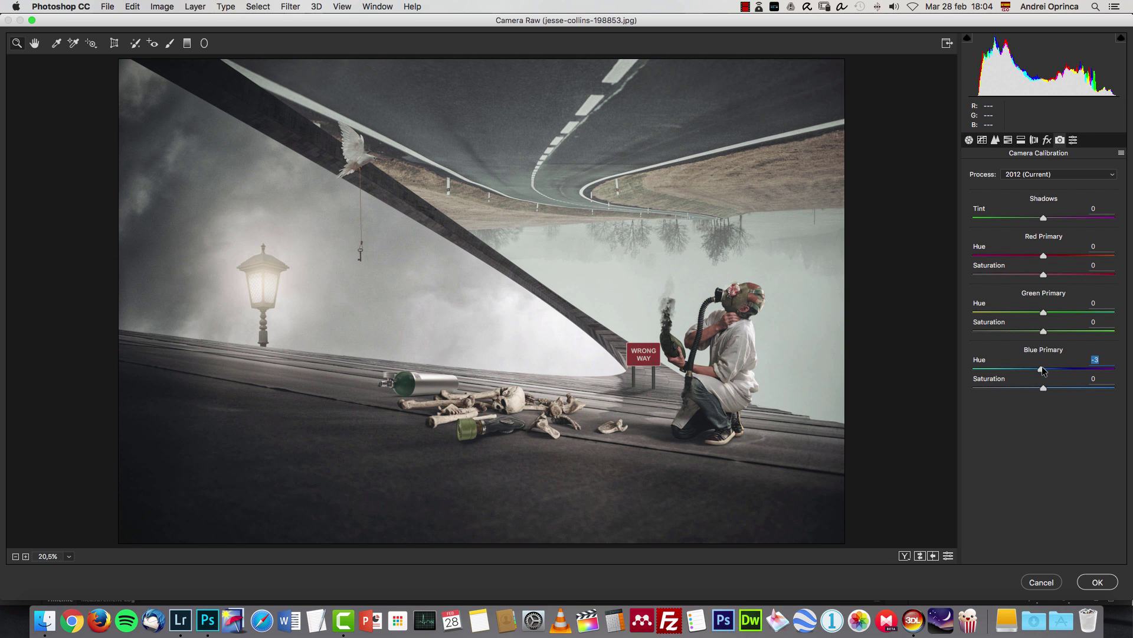
Split-tone with highlights hue 35, saturation 6, shadows hue 203, saturation 4 and balance toward the highlights, and apply the Camera Raw Filter
left_click(1008, 140)
left_click(1021, 140)
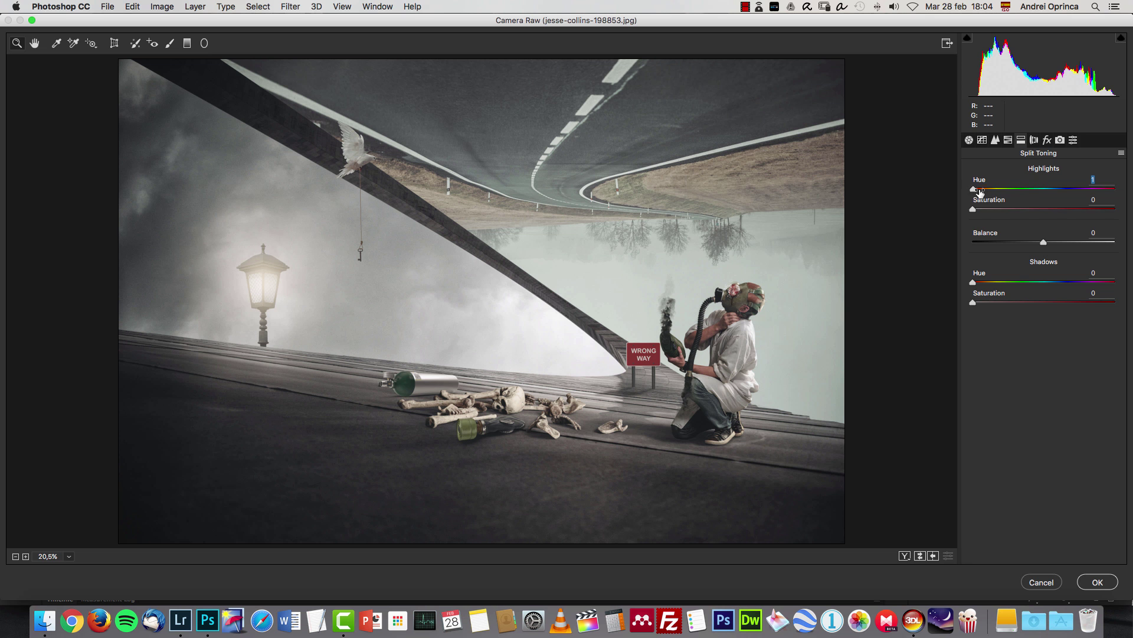
mouse_move(977, 189)
left_mouse_down()
mouse_move(986, 212)
mouse_move(985, 190)
left_mouse_up()
left_click(980, 282)
left_click(1053, 283)
mouse_move(973, 302)
left_mouse_down()
mouse_move(995, 302)
mouse_move(982, 305)
left_mouse_up()
left_click_drag(1043, 242, 1068, 248)
left_click_drag(979, 303, 978, 304)
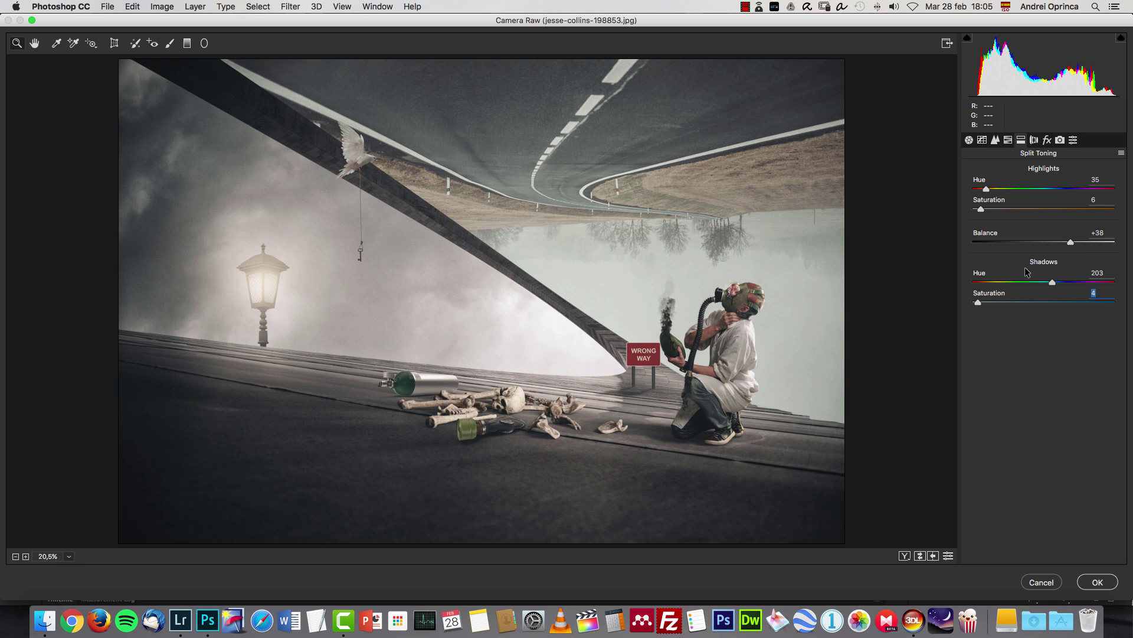
left_click_drag(1069, 248, 1065, 248)
left_click(970, 141)
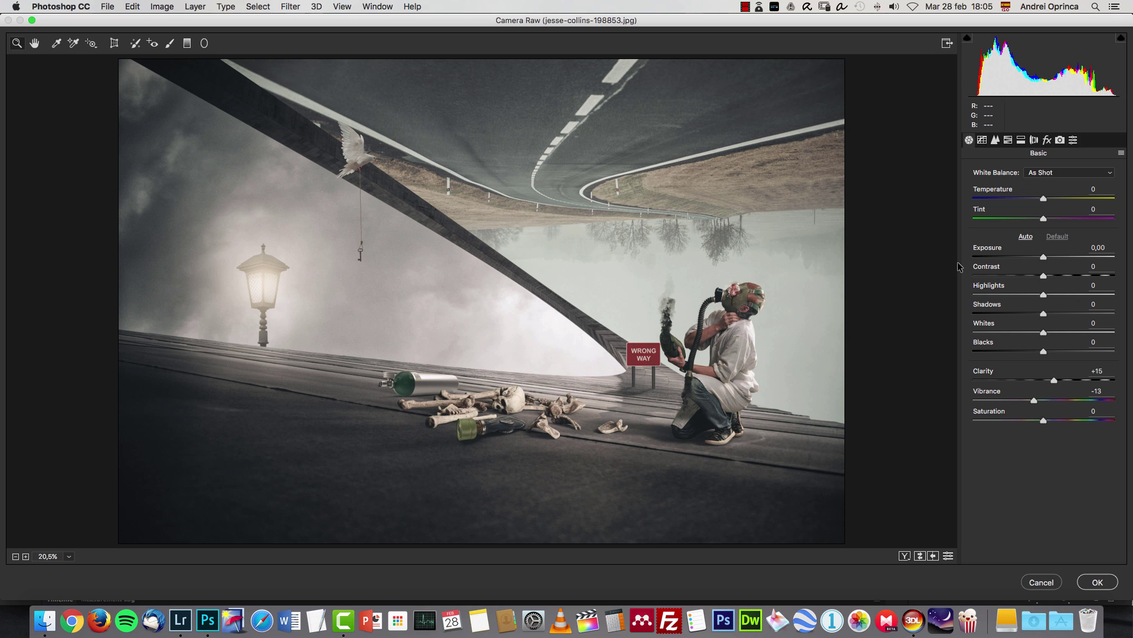
left_click(1098, 582)
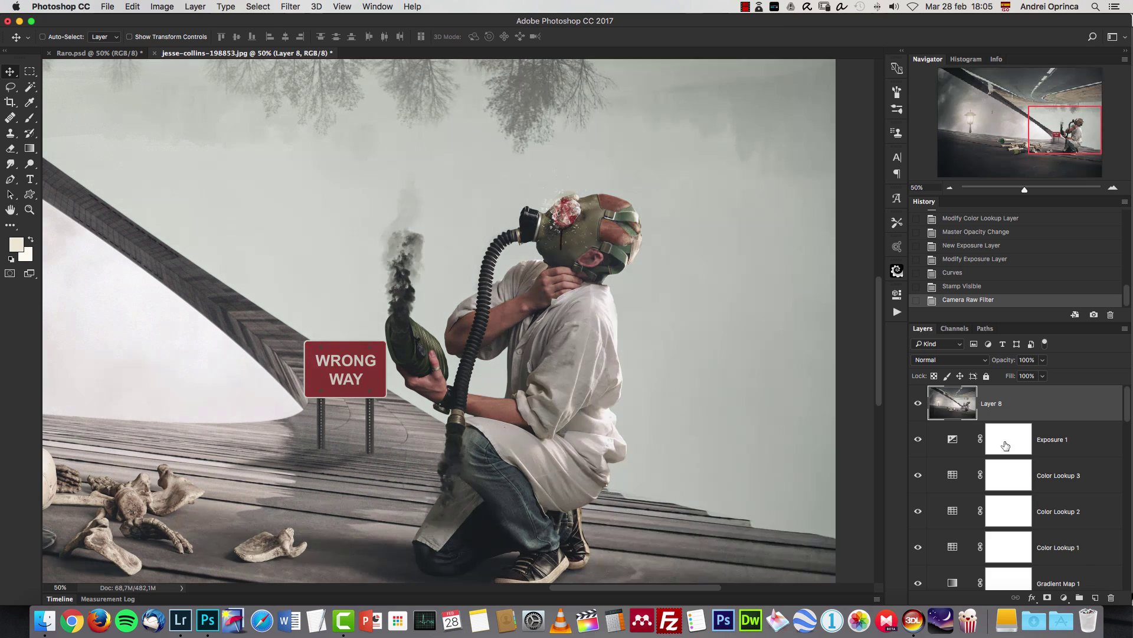
Toggle the stamped layer's visibility to compare the whole composite with and without the Camera Raw grading
left_click(950, 188)
left_click(950, 188)
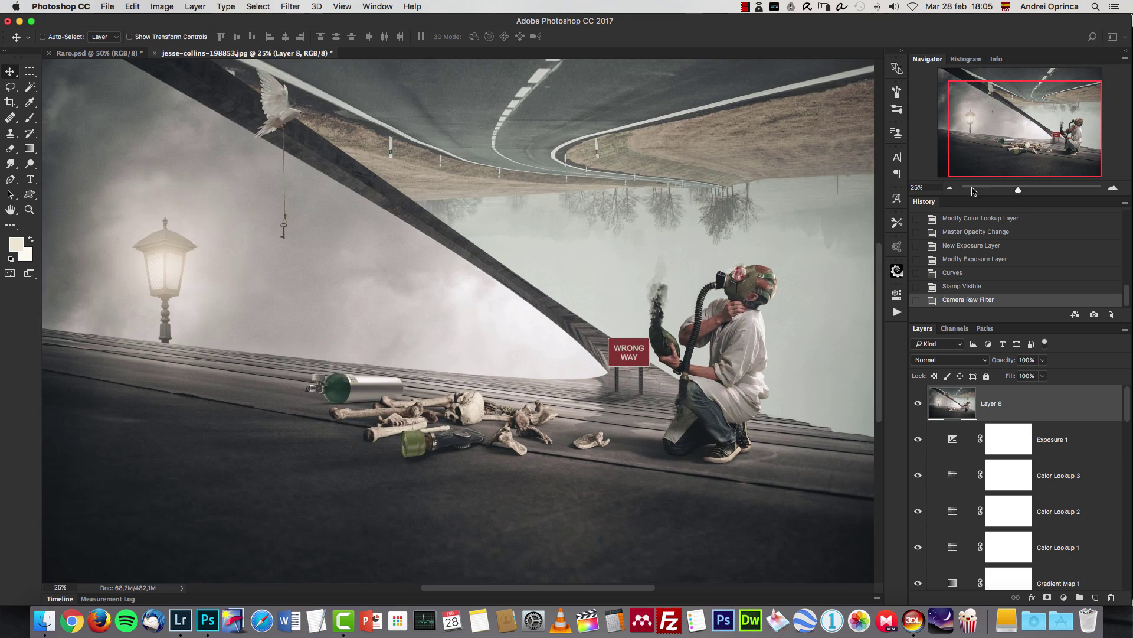
left_click(949, 187)
left_click(915, 402)
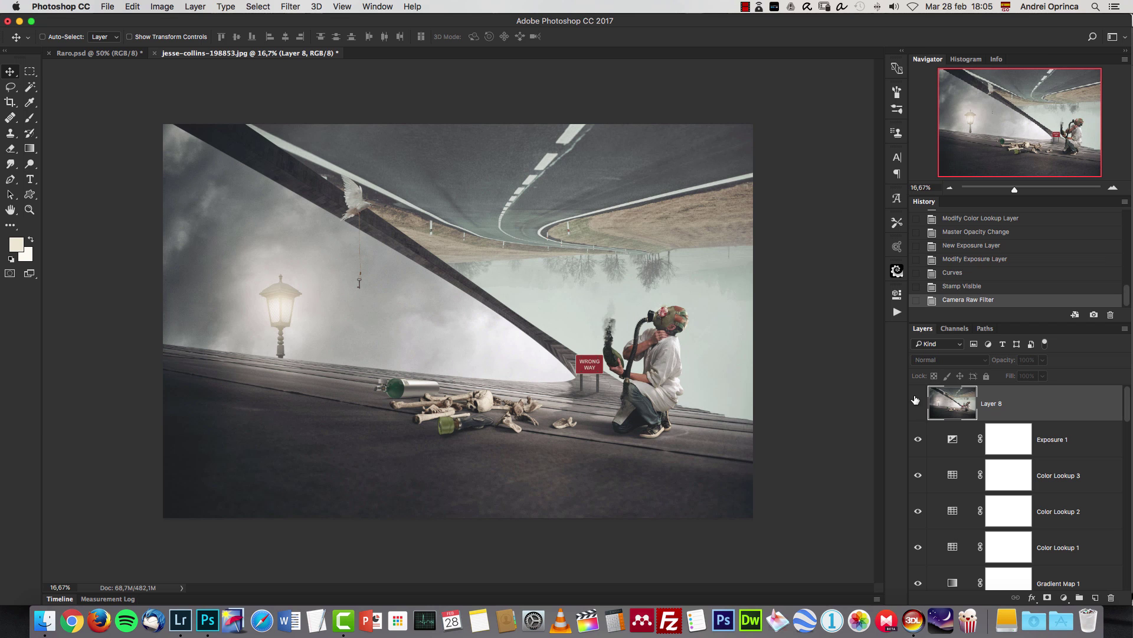
left_click(918, 404)
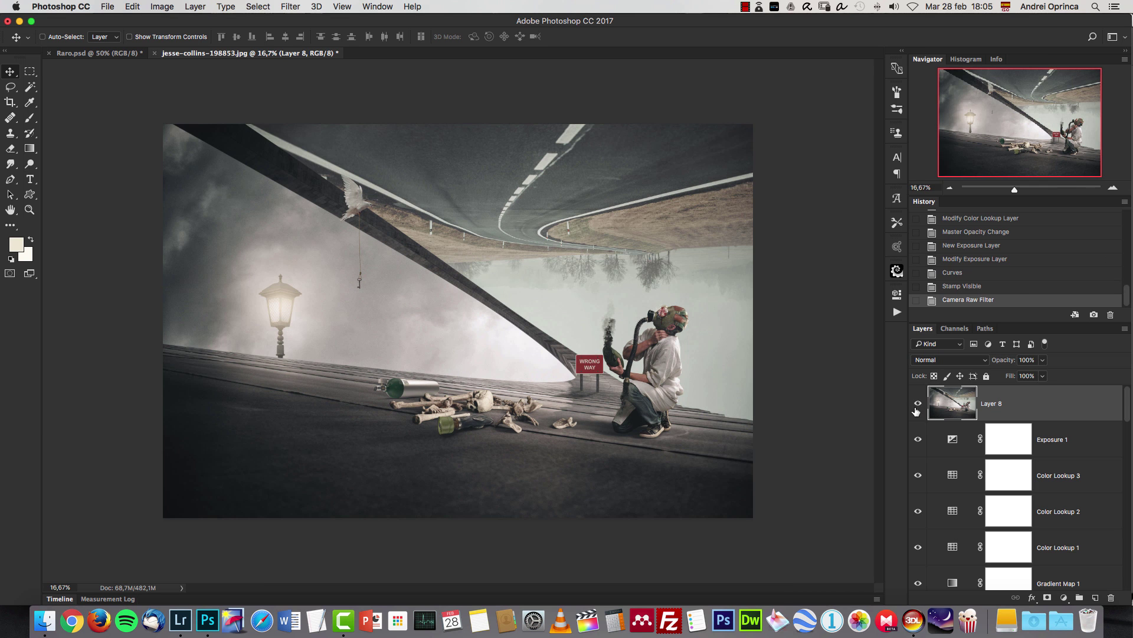
left_click(919, 404)
left_click(919, 404)
Activate the Rectangular Marquee tool with the whole composite in view
left_click(1113, 188)
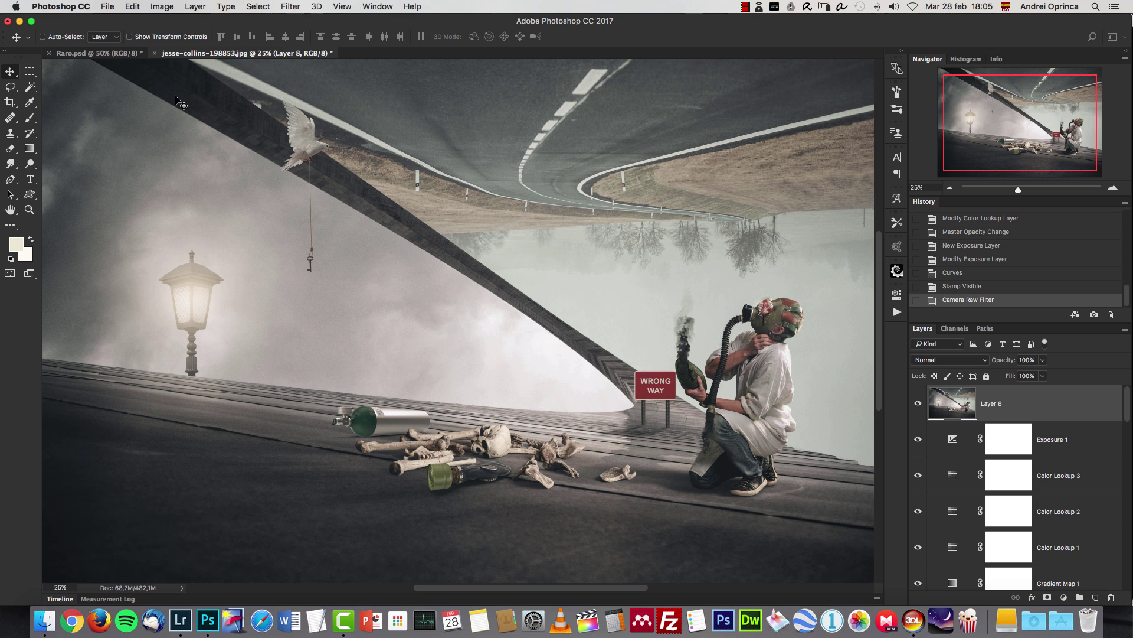
left_click(29, 75)
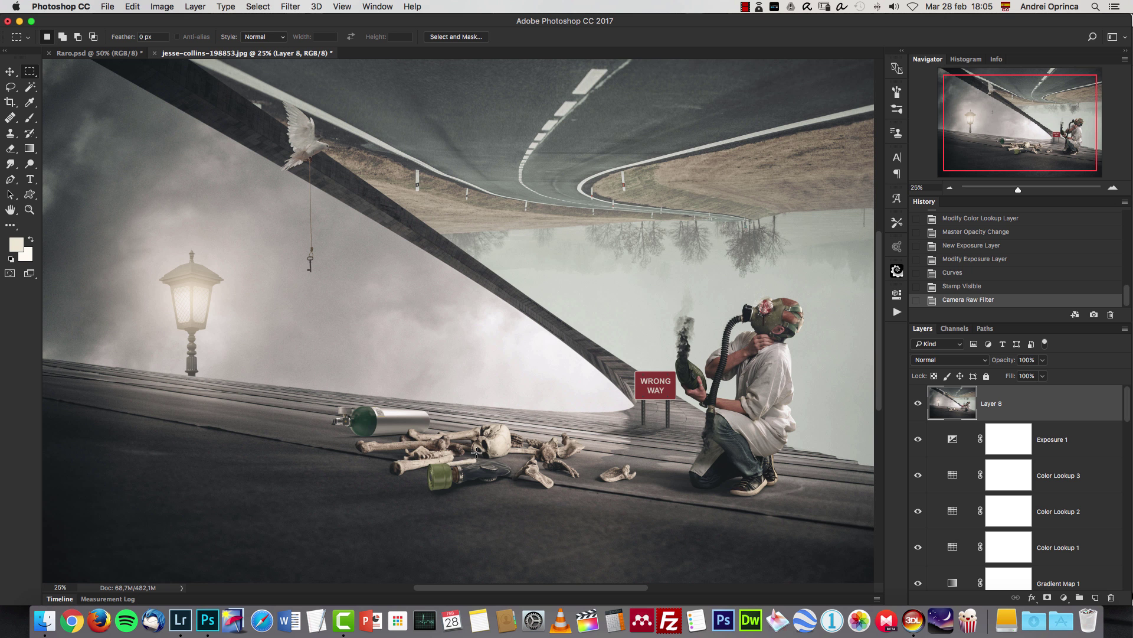
left_click(950, 188)
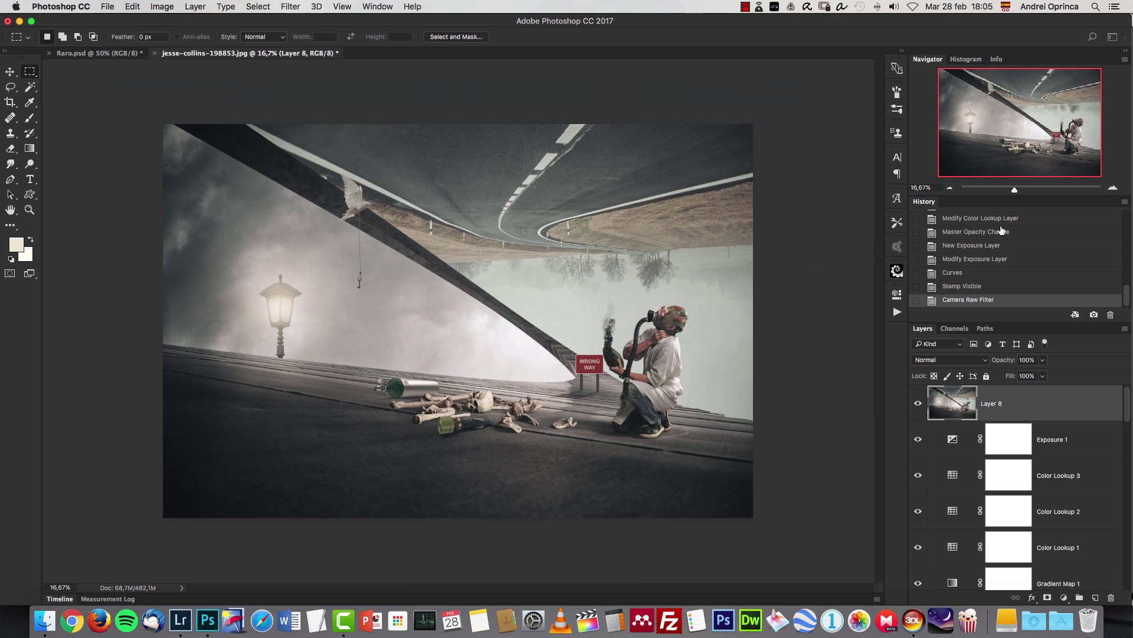